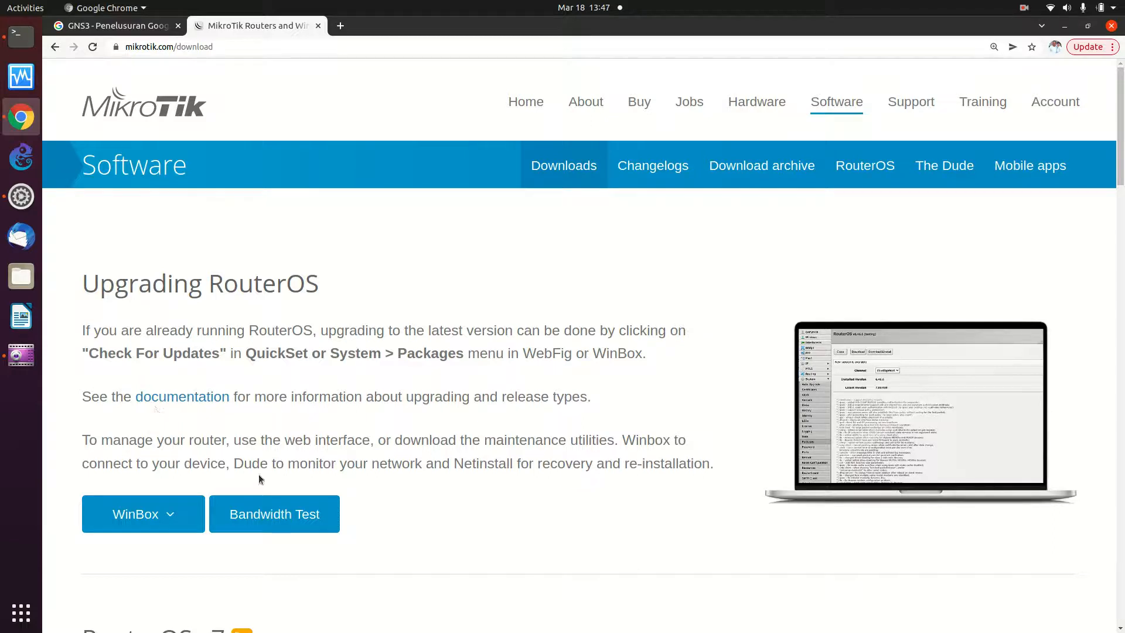
- Scroll through the MikroTik software download page and reload it
scroll(301, 337, down, 1)
scroll(301, 336, down, 2)
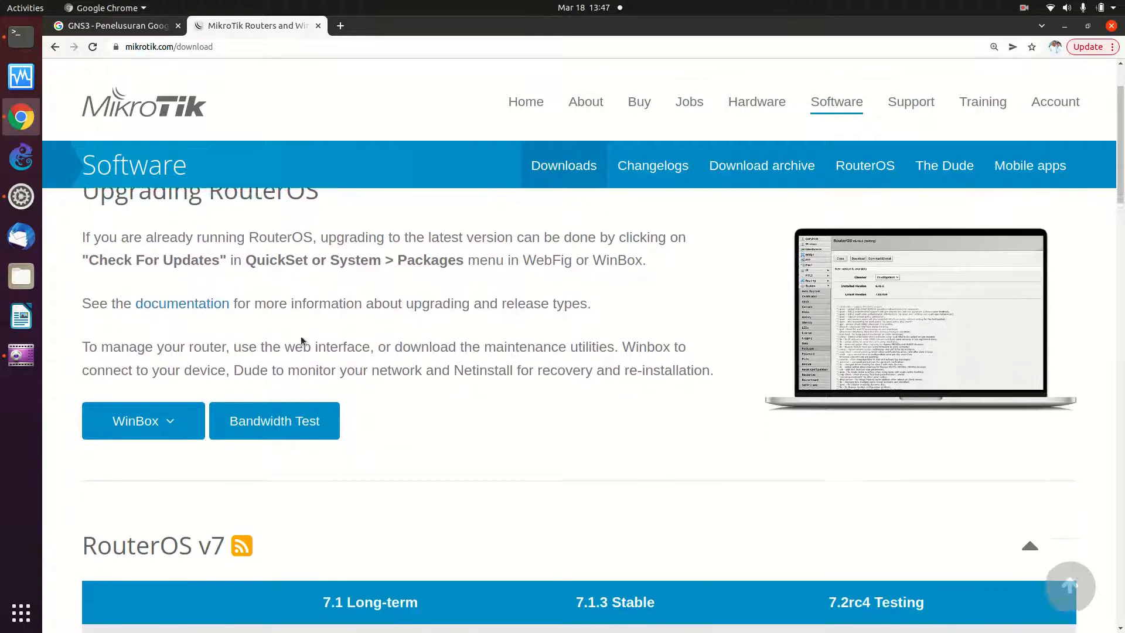
scroll(301, 336, down, 3)
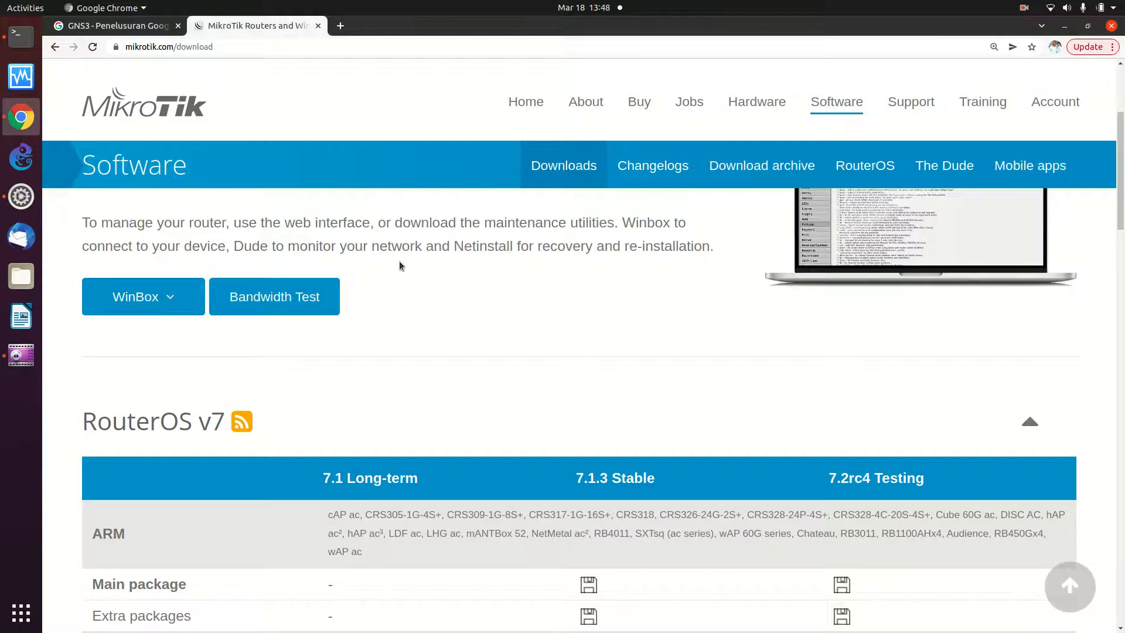
scroll(399, 262, down, 4)
scroll(399, 262, up, 6)
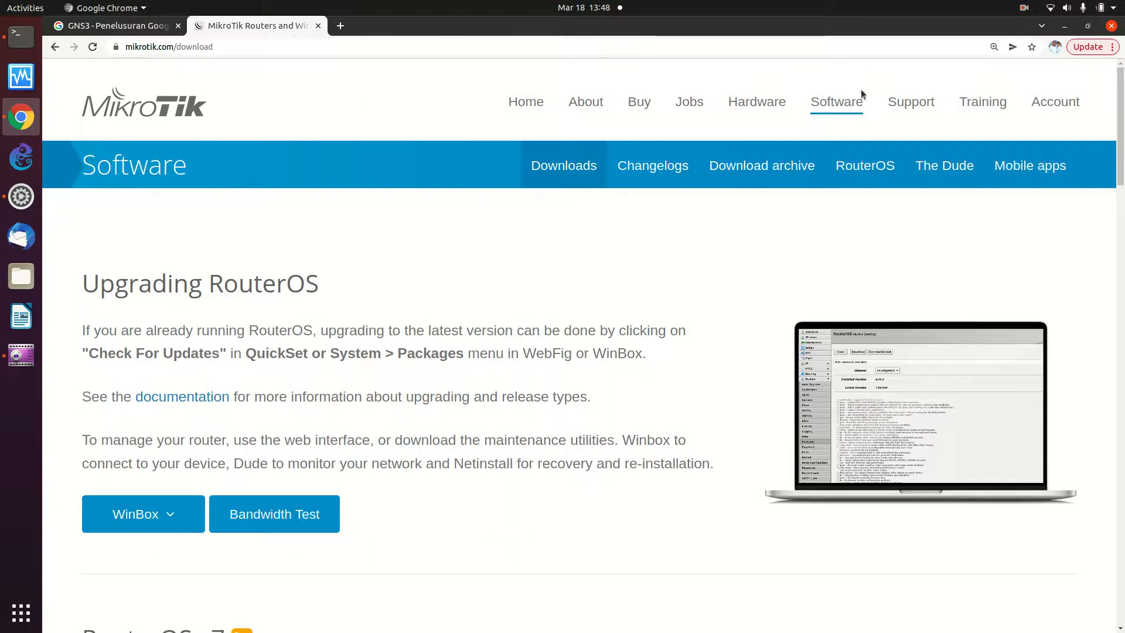
click(835, 107)
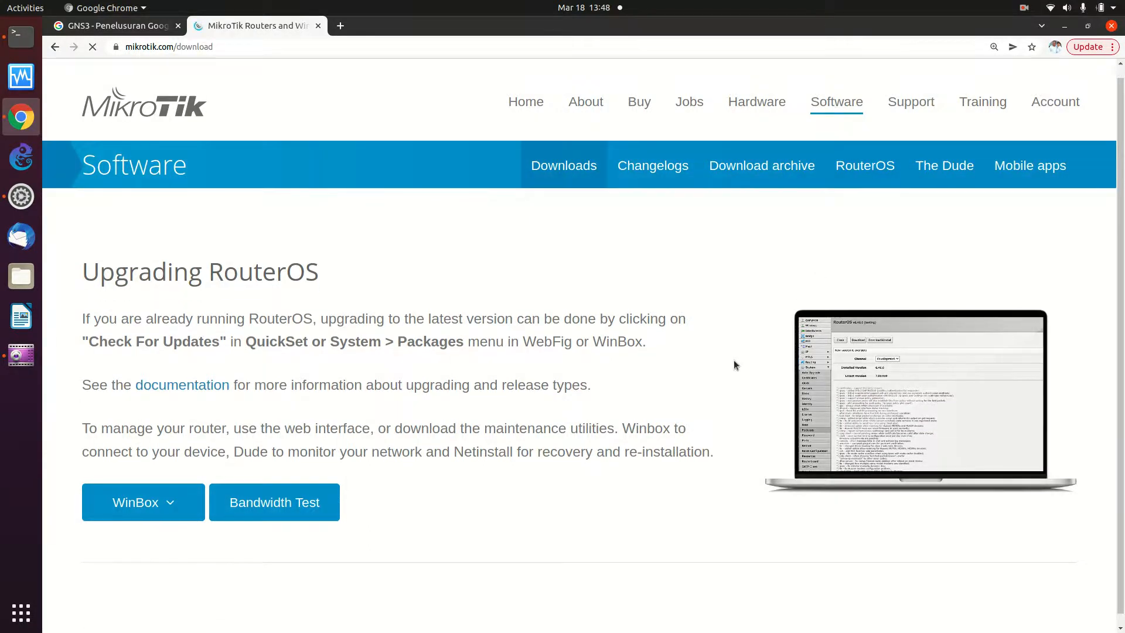
- Expand Cloud Hosted Router and download the 6.48.6 Long-term and 6.49.5 Stable OVA templates
scroll(486, 342, down, 15)
scroll(486, 345, down, 10)
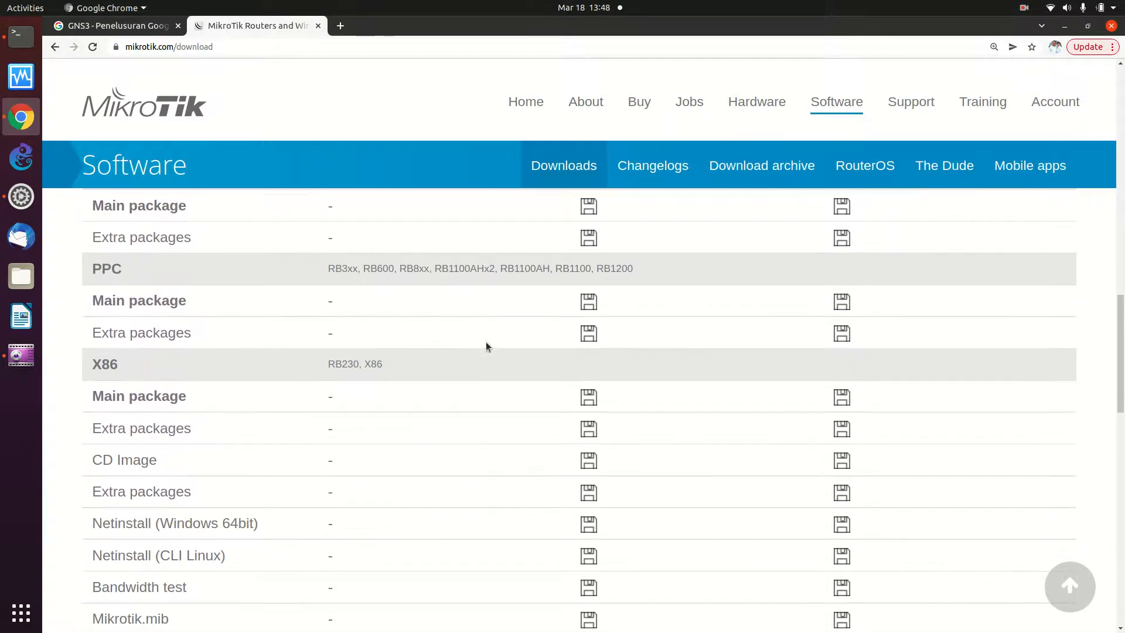
scroll(487, 342, down, 5)
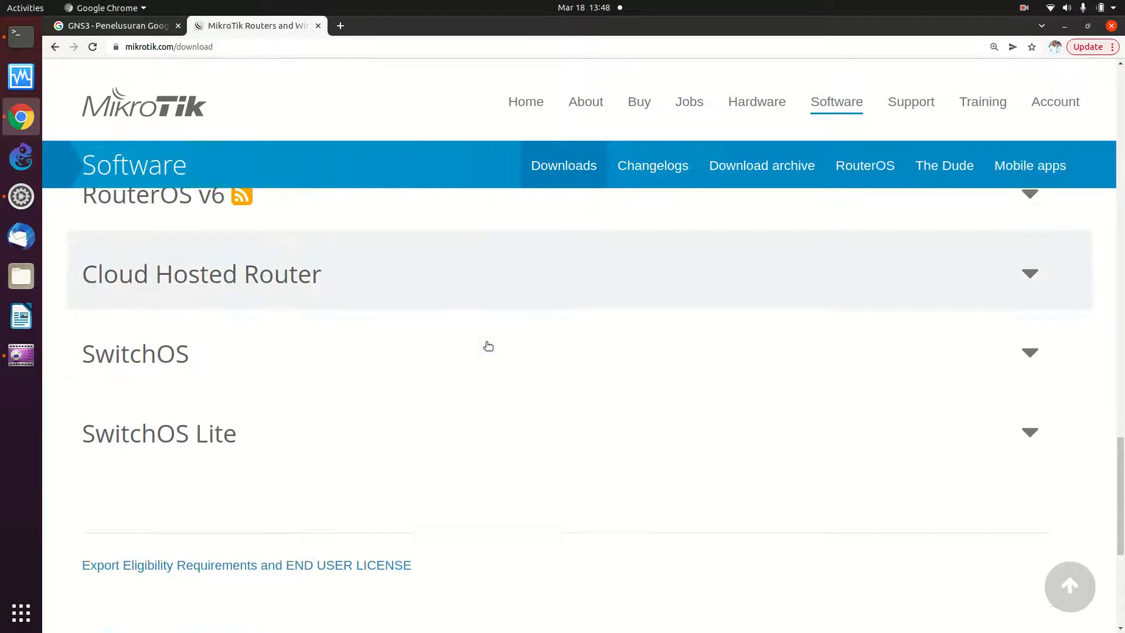
scroll(486, 342, up, 5)
scroll(487, 342, up, 1)
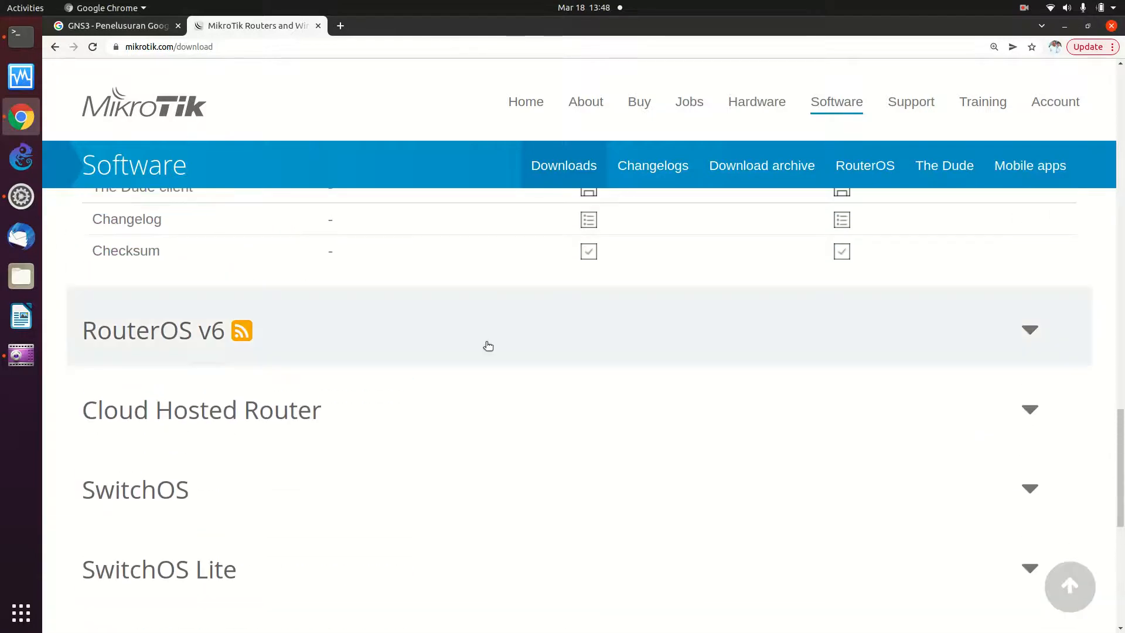
click(528, 415)
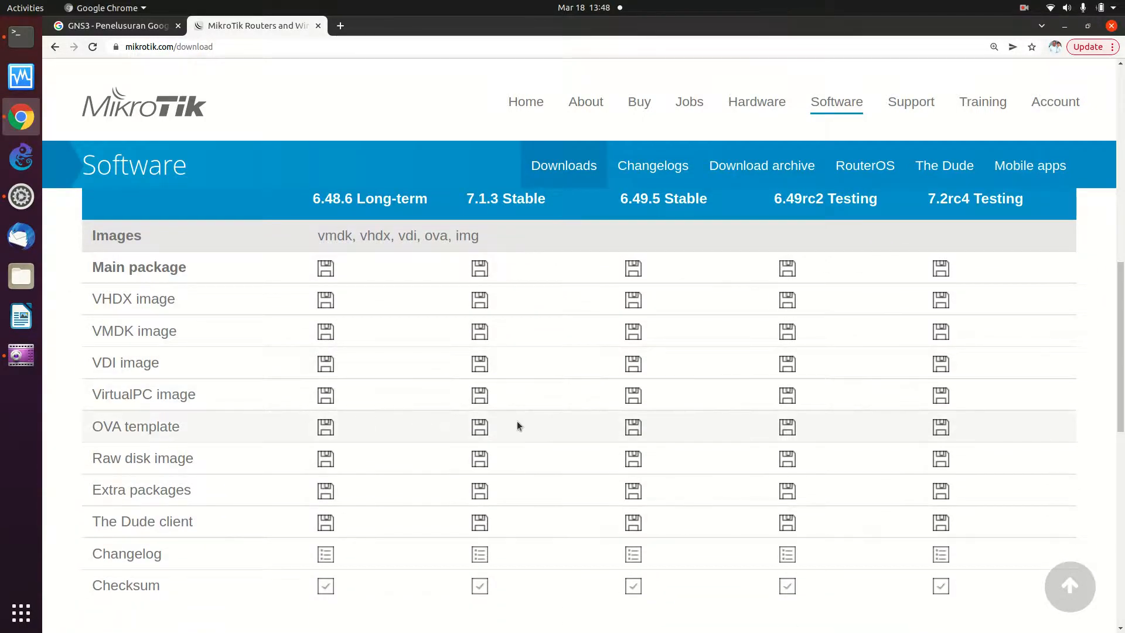
click(327, 428)
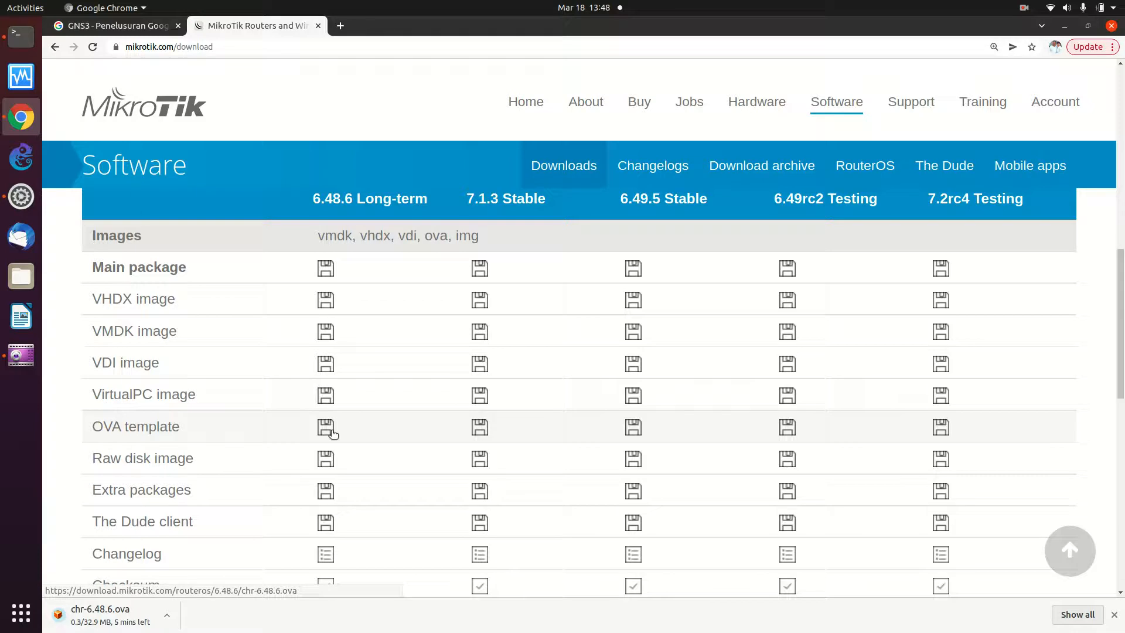
click(633, 435)
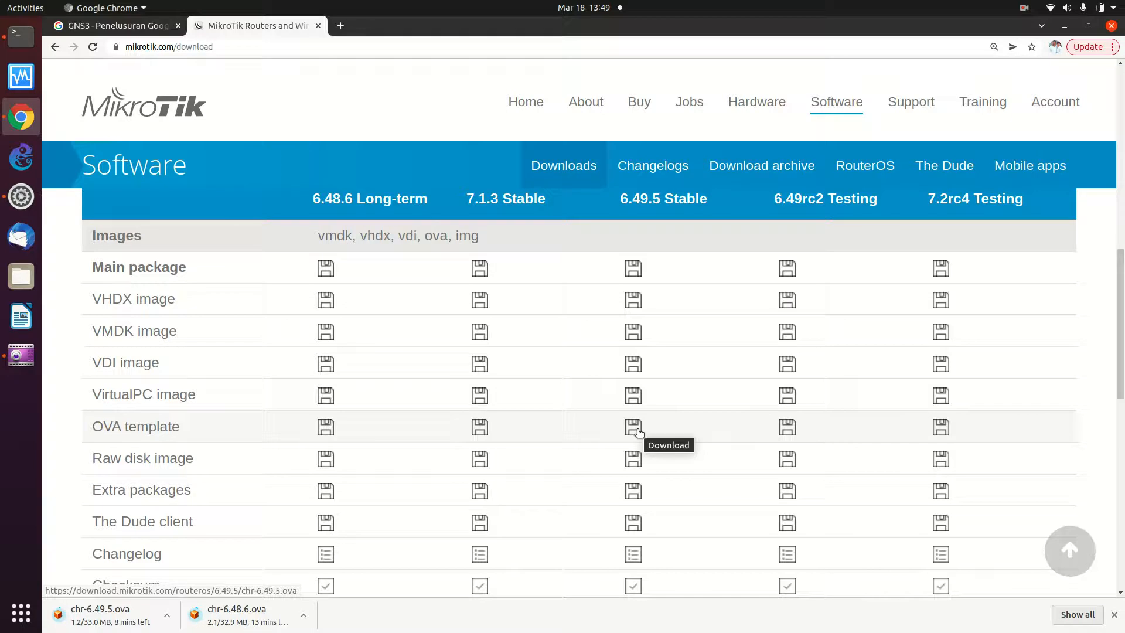
- Pick the second, secured Tangsel Smart City network in the Wi-Fi picker and connect
click(1054, 10)
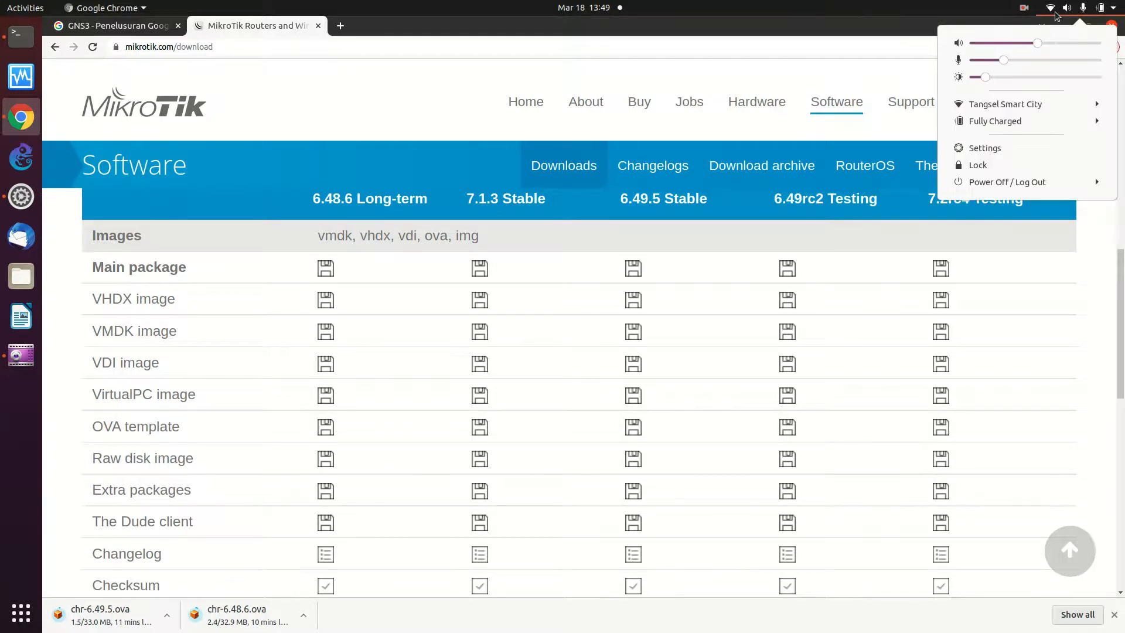
click(1028, 107)
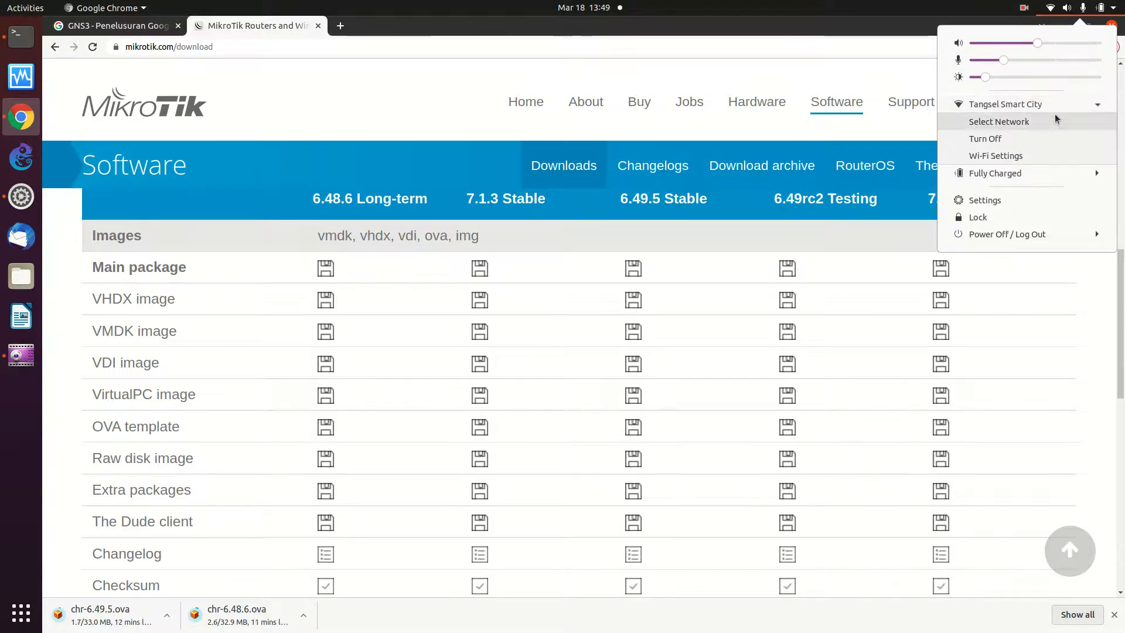
click(1053, 123)
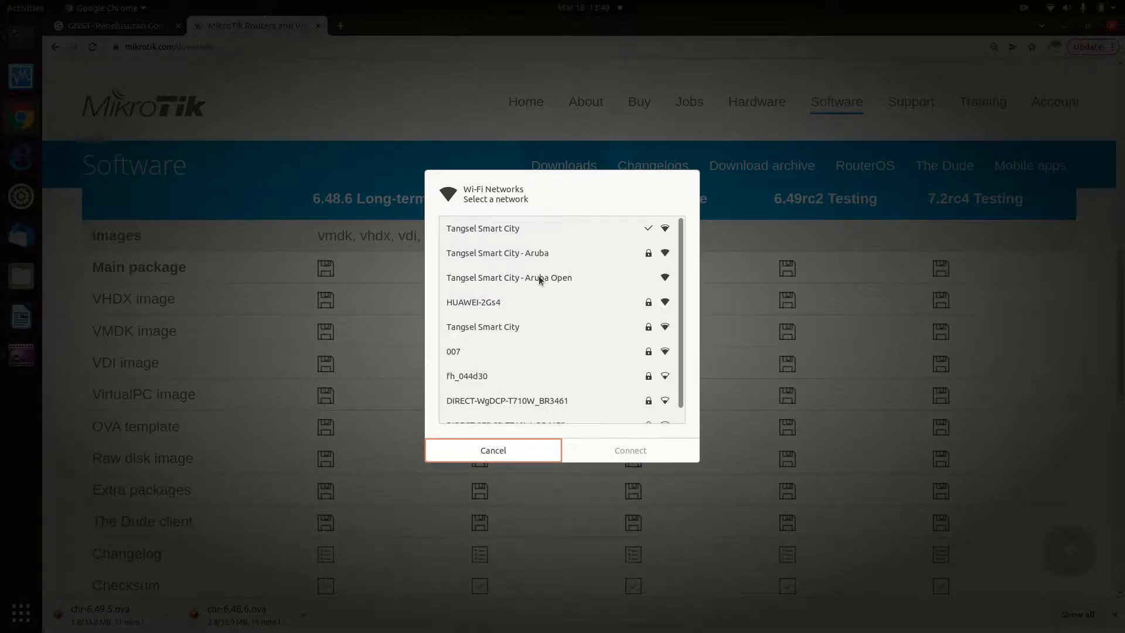
click(528, 325)
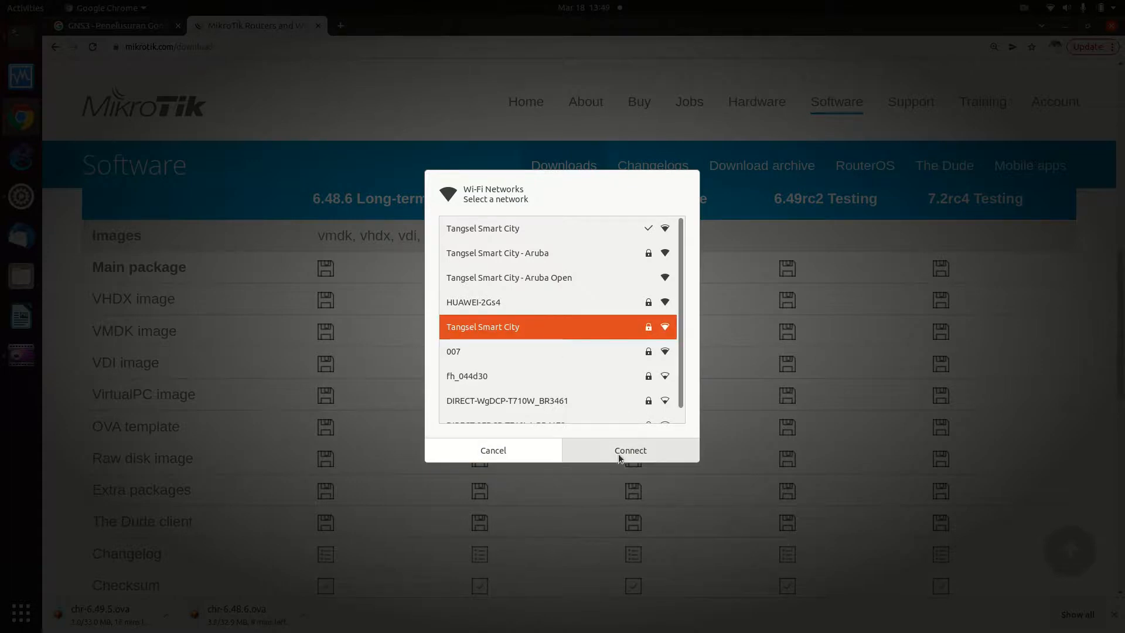
click(506, 455)
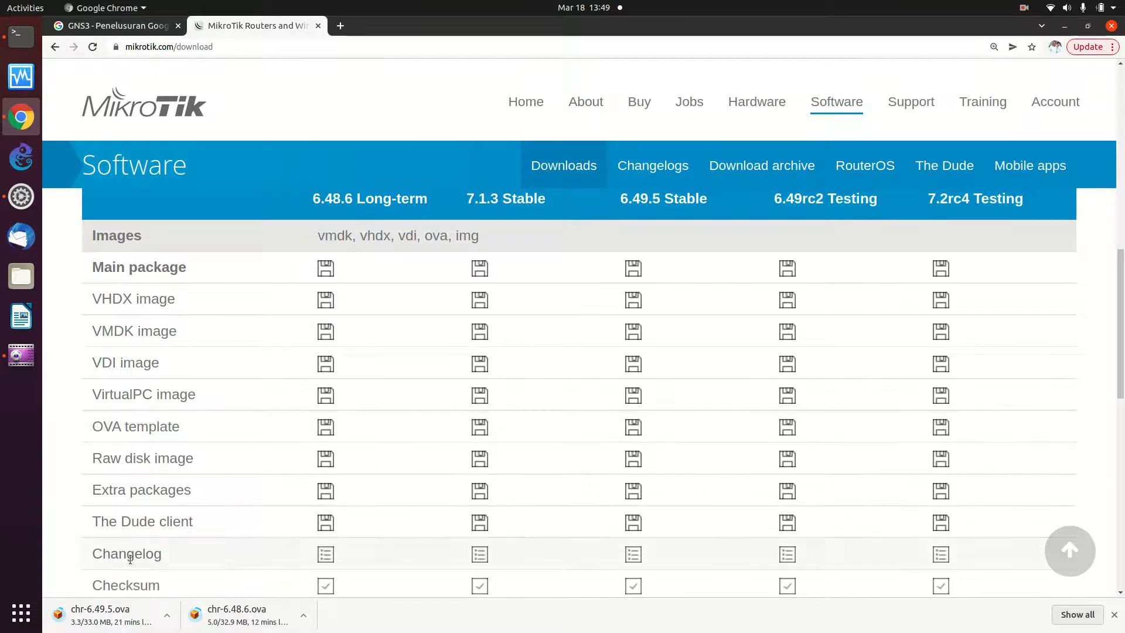
- Pause and then cancel the chr-6.48.6.ova download, leaving chr-6.49.5.ova running
click(304, 615)
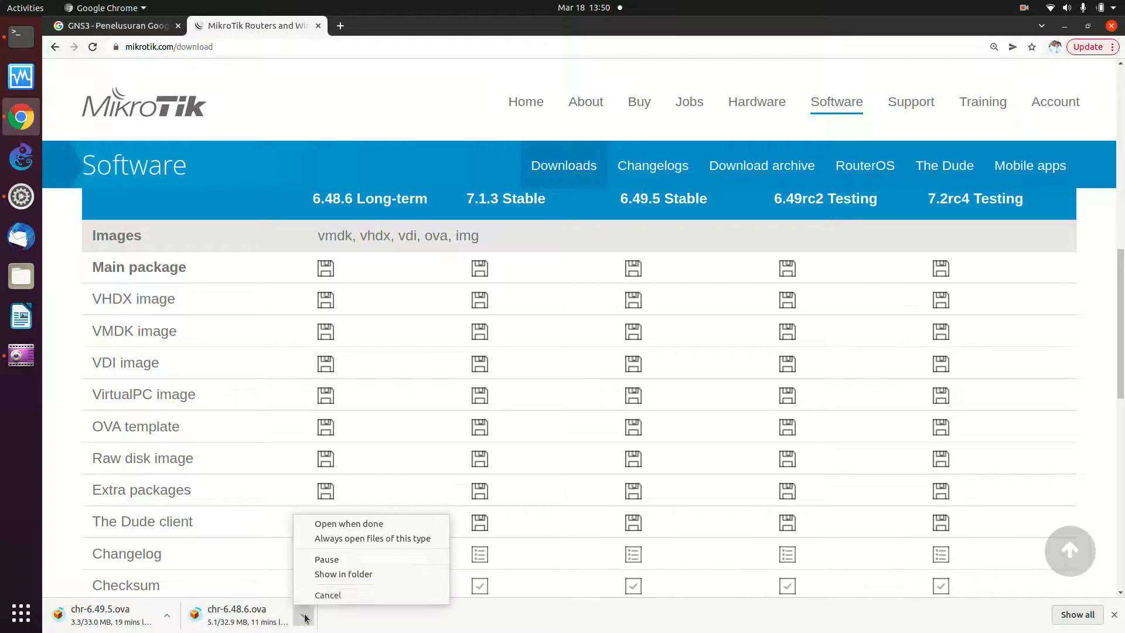
click(326, 560)
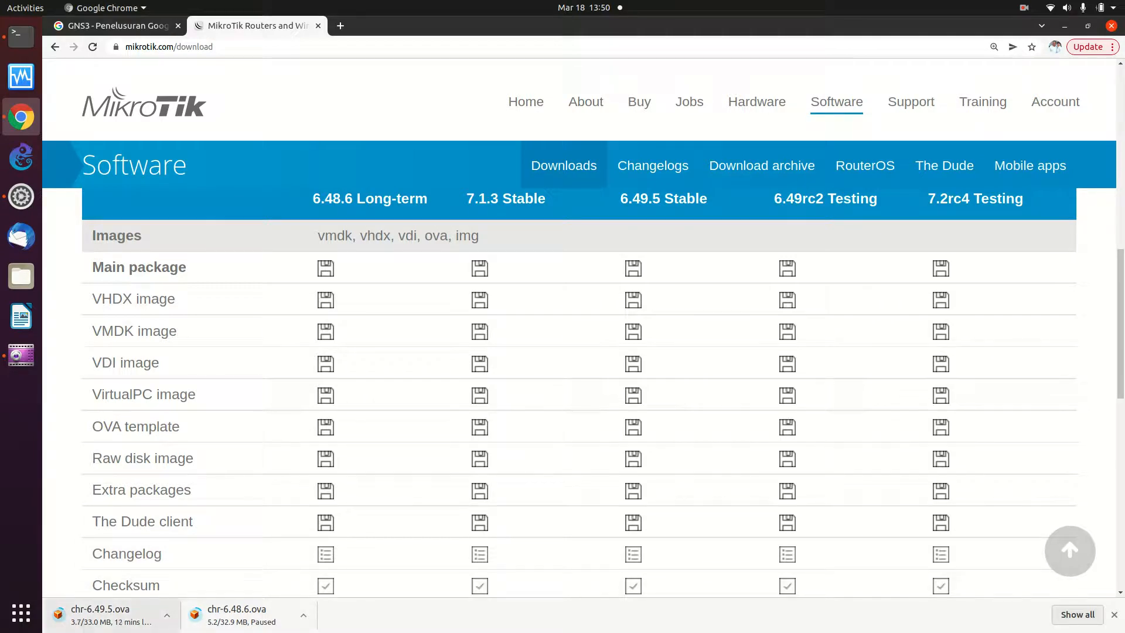
click(303, 618)
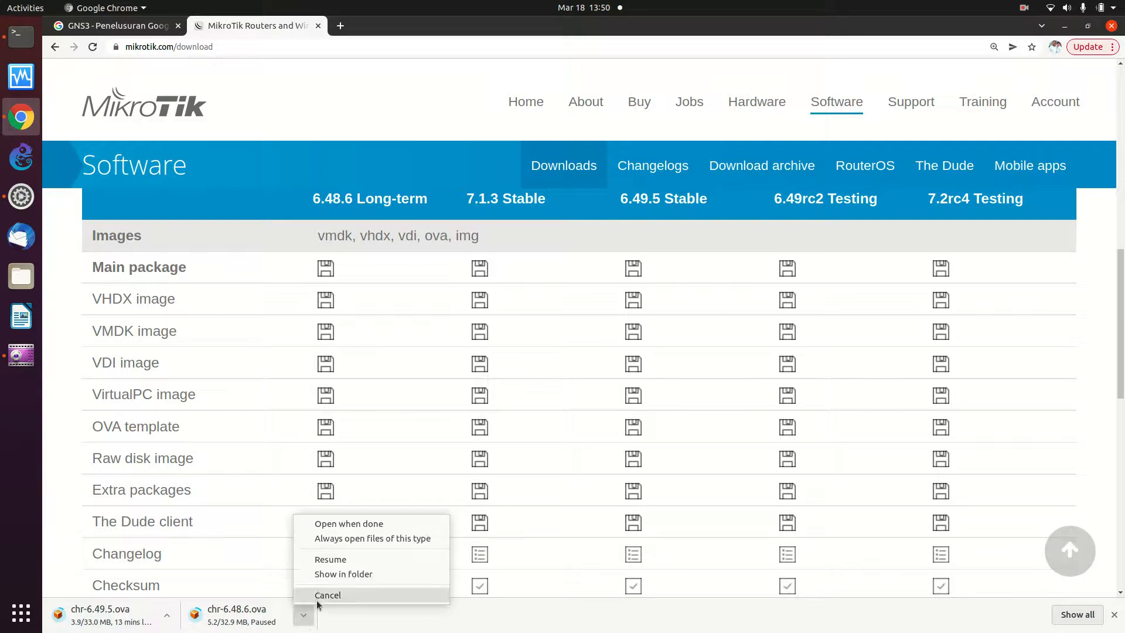
click(314, 594)
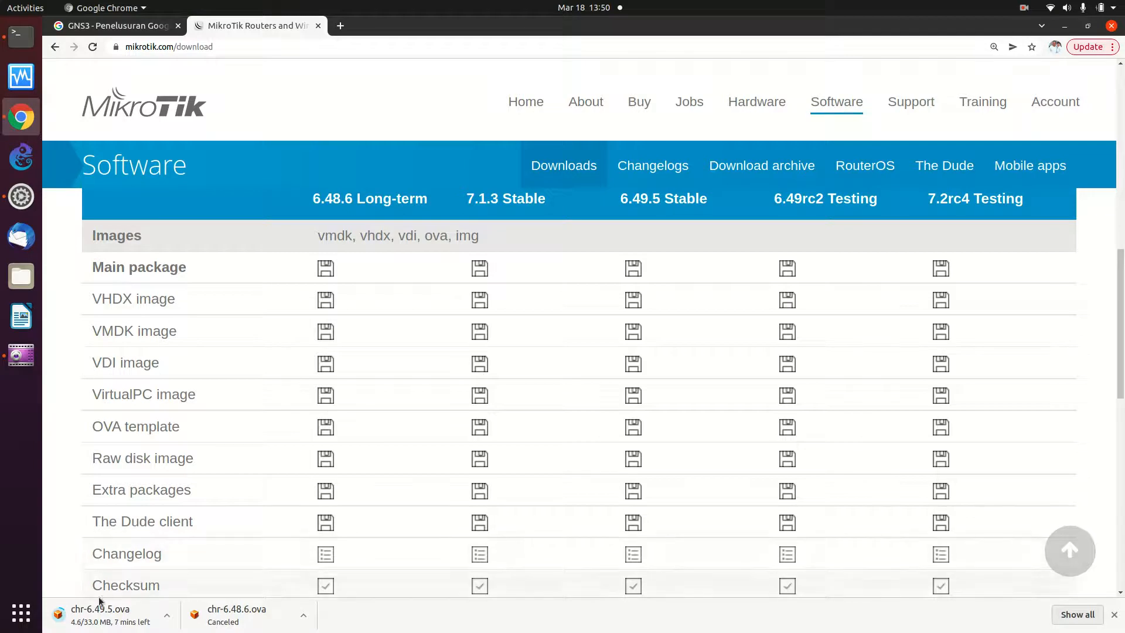
click(304, 615)
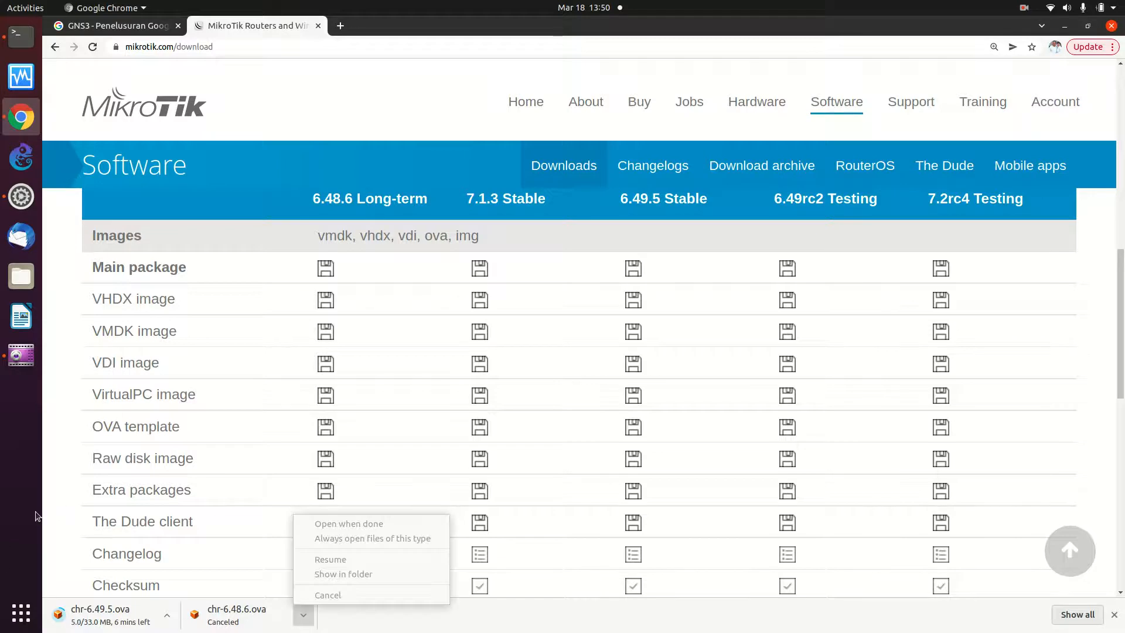
click(23, 514)
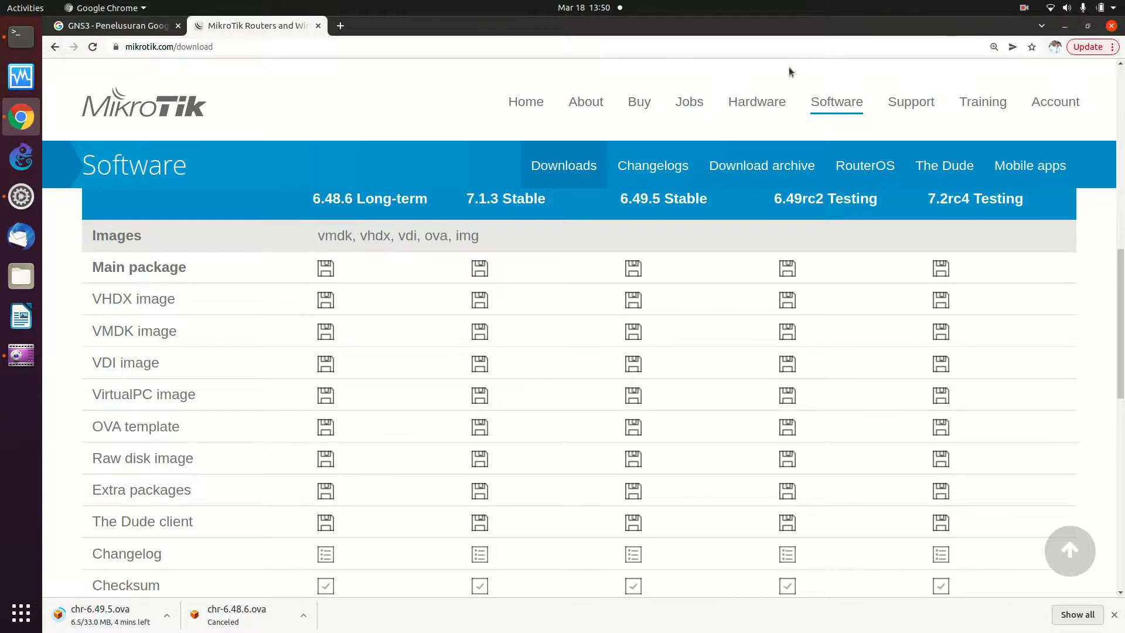
- Select Tangsel Smart City - Aruba from the Wi-Fi list, then dismiss the password prompt
click(1057, 13)
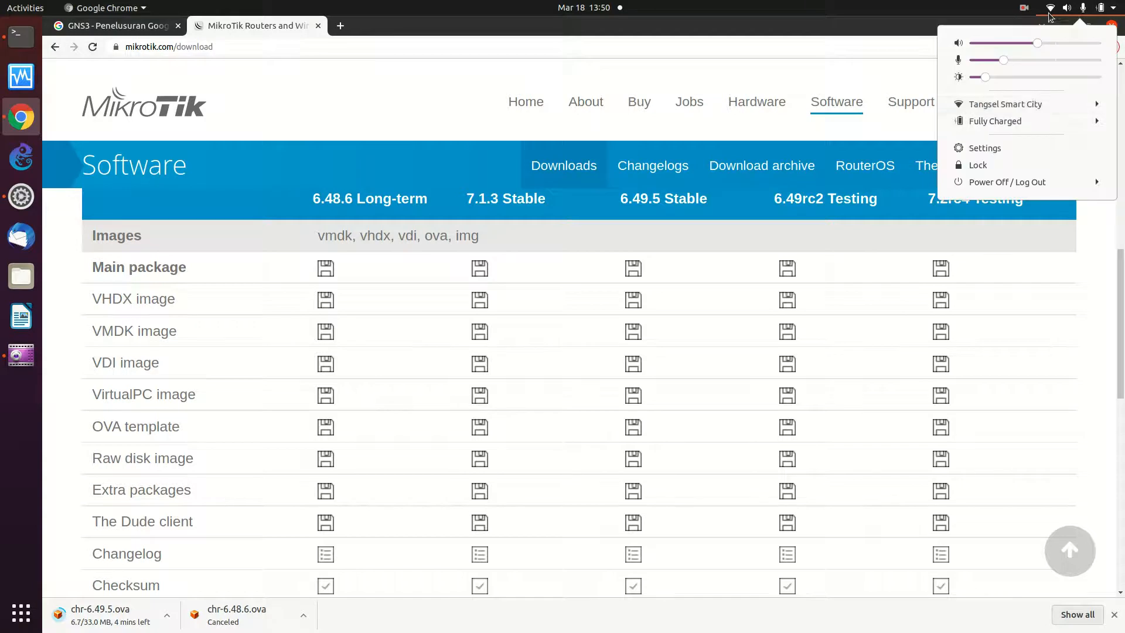
click(999, 105)
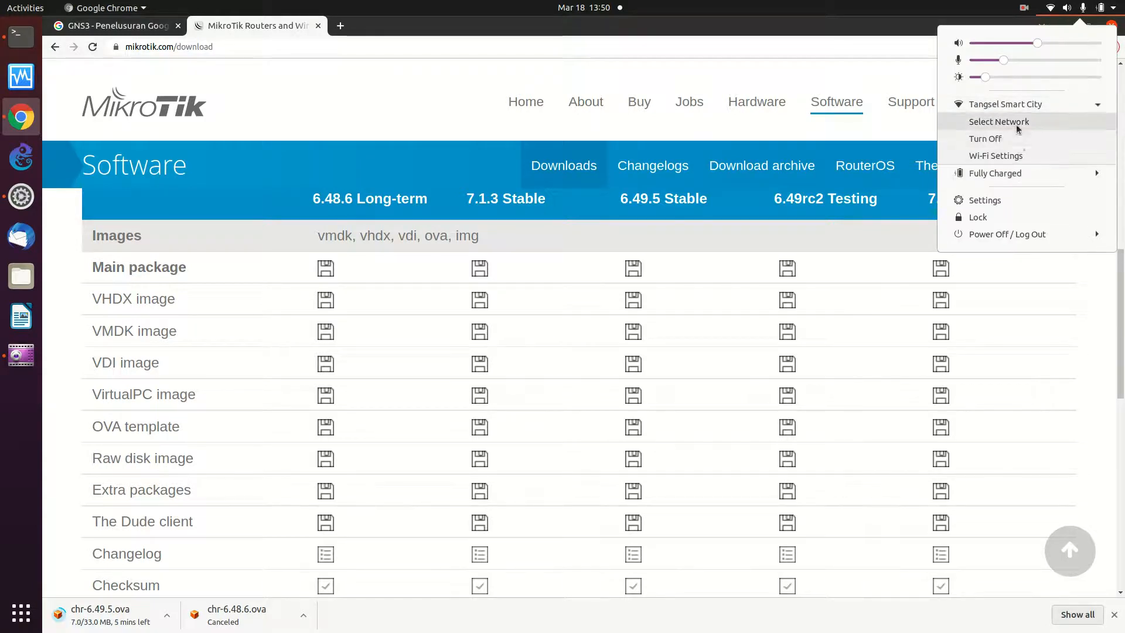
click(1014, 119)
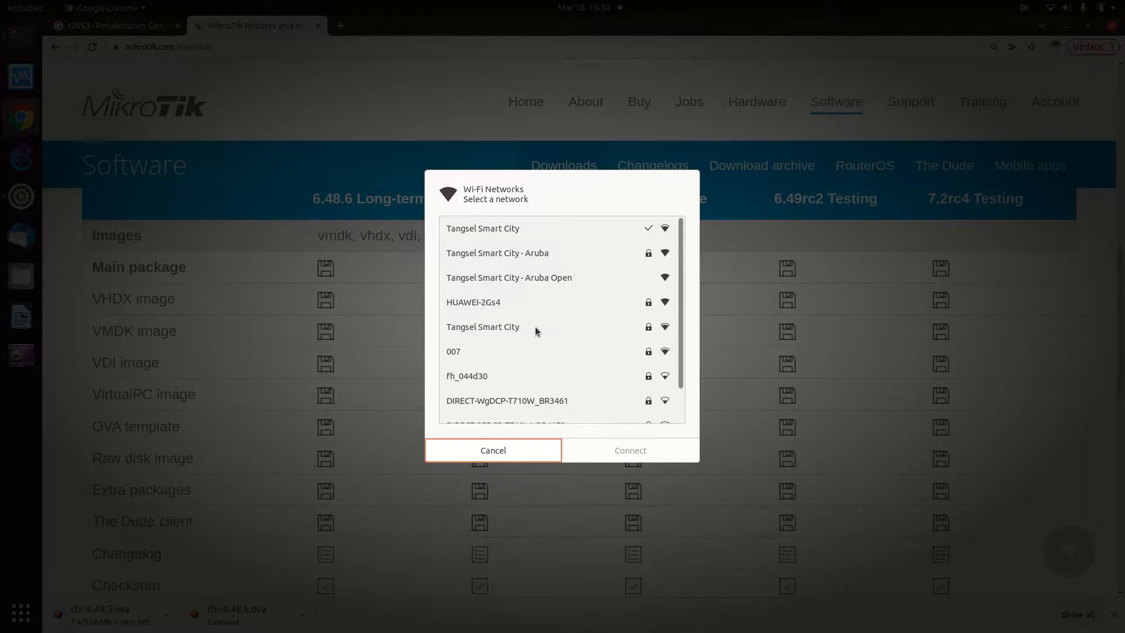
click(515, 255)
click(626, 455)
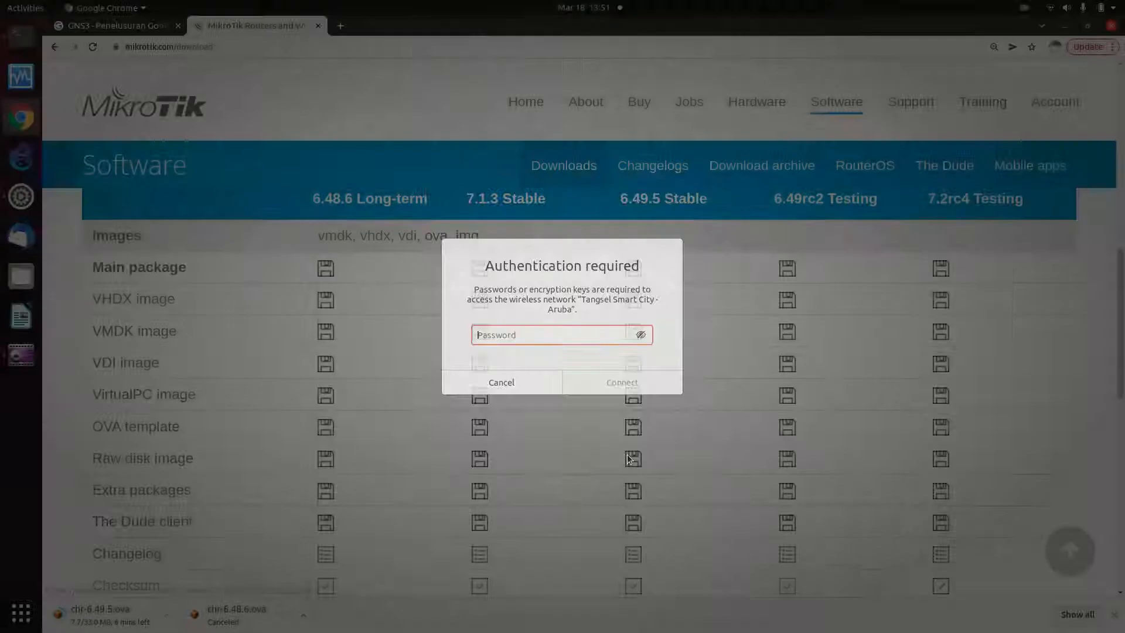
click(505, 380)
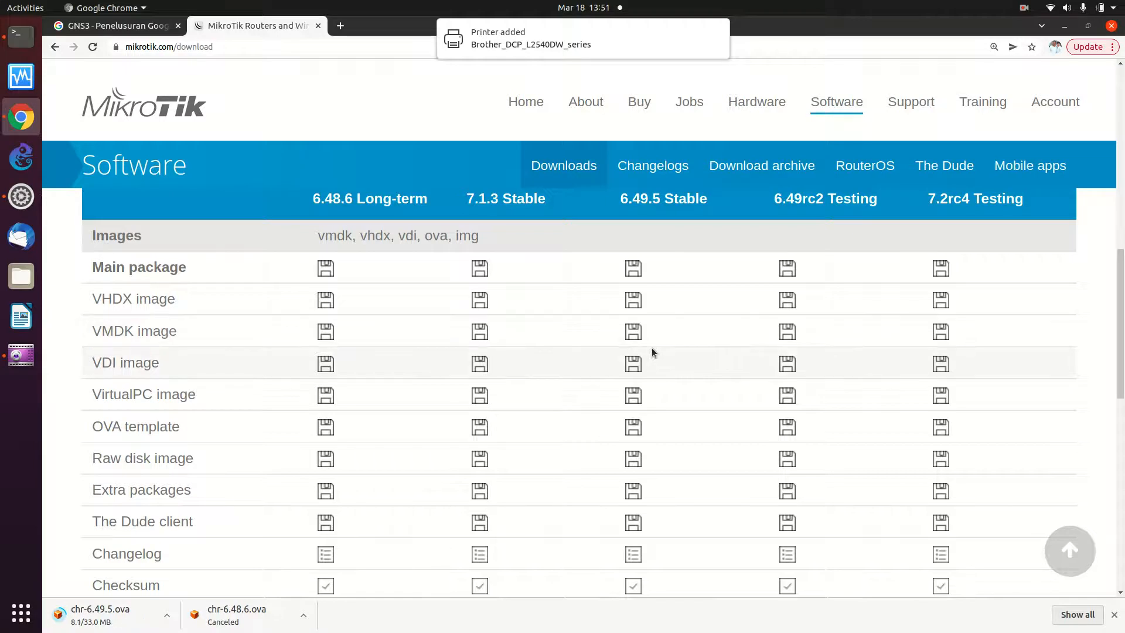
- Reselect Tangsel Smart City - Aruba, enter the Wi-Fi password, connect, and verify the status
click(1067, 8)
click(999, 110)
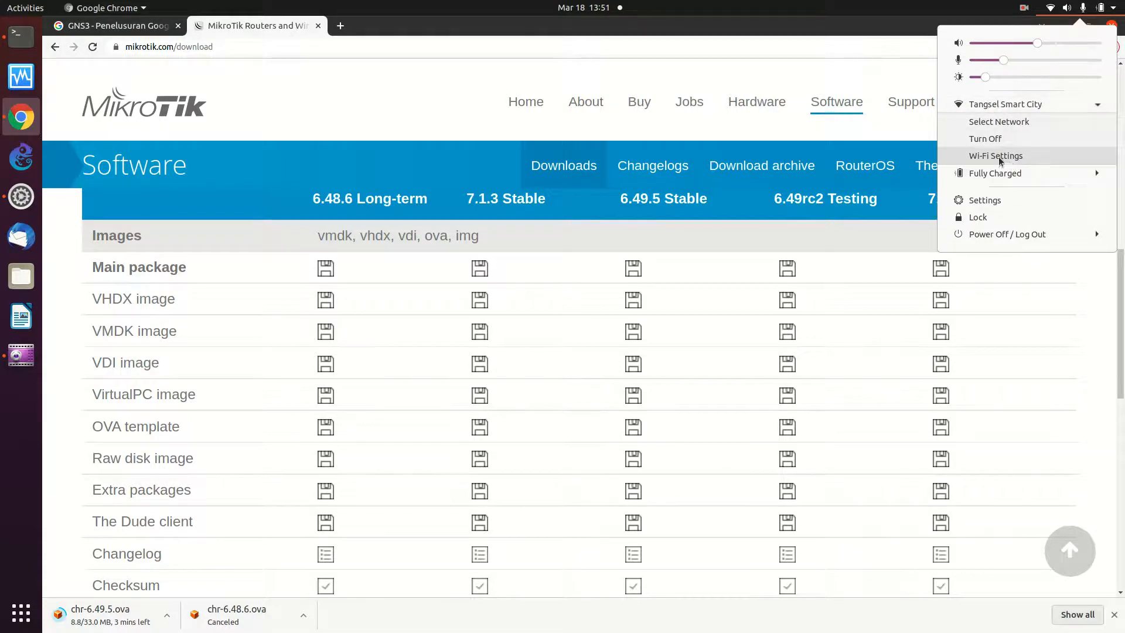
click(990, 122)
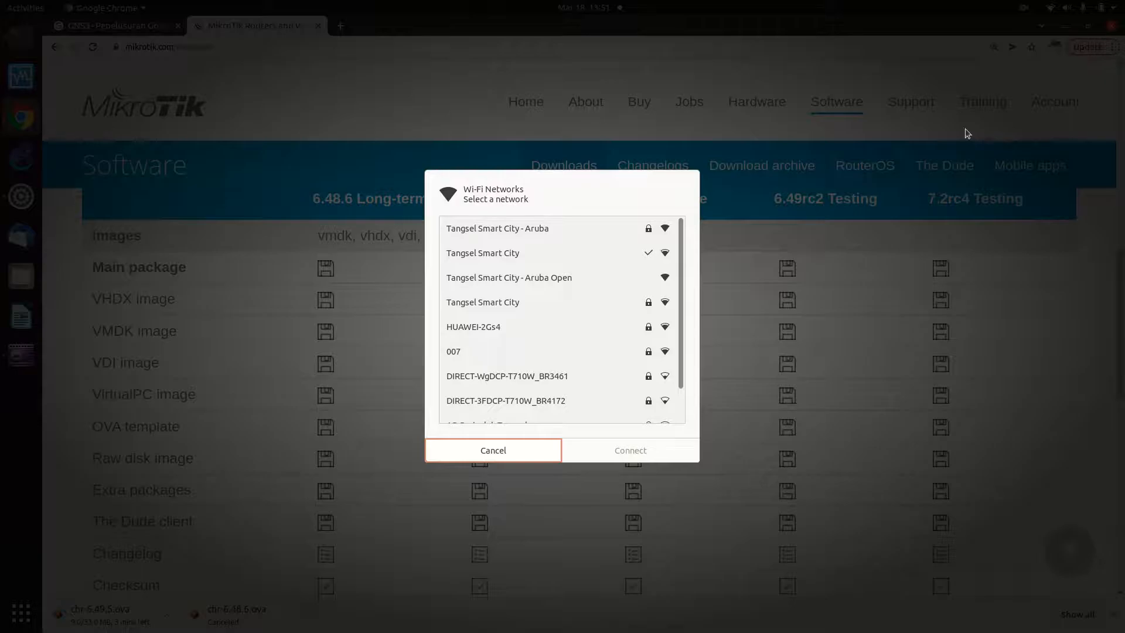
click(567, 229)
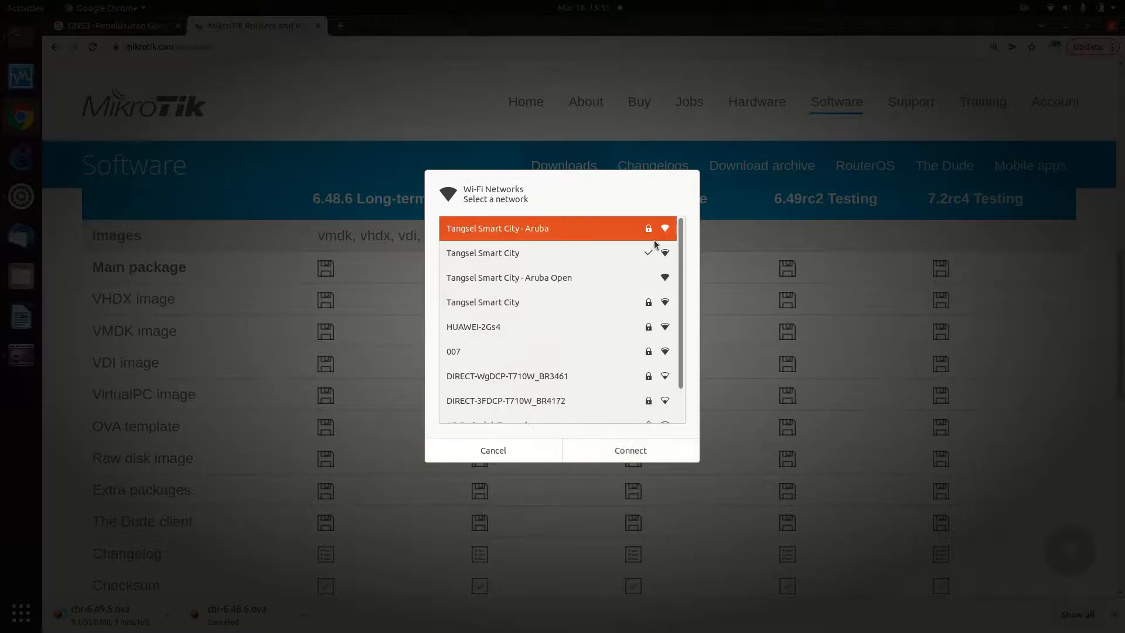
click(592, 458)
text(****)
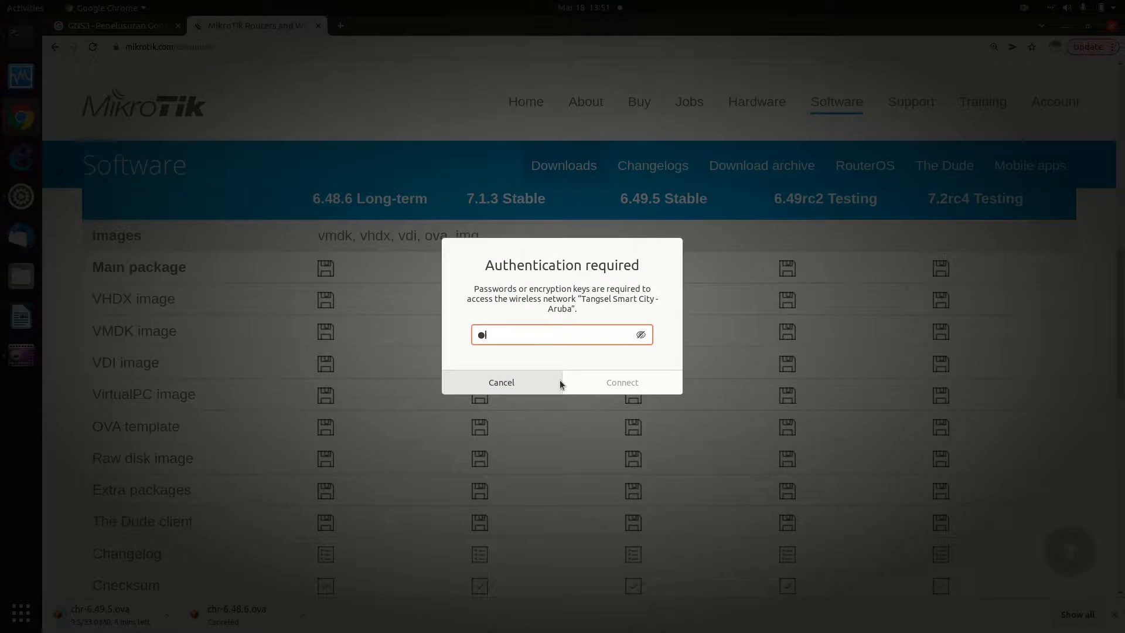
text(*********)
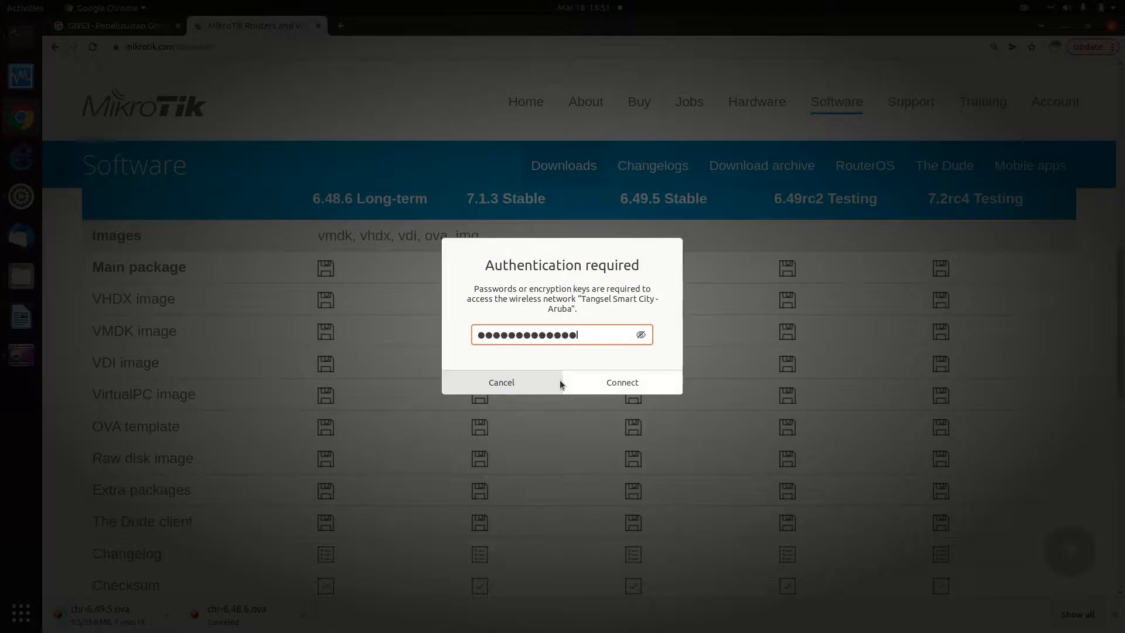
click(582, 389)
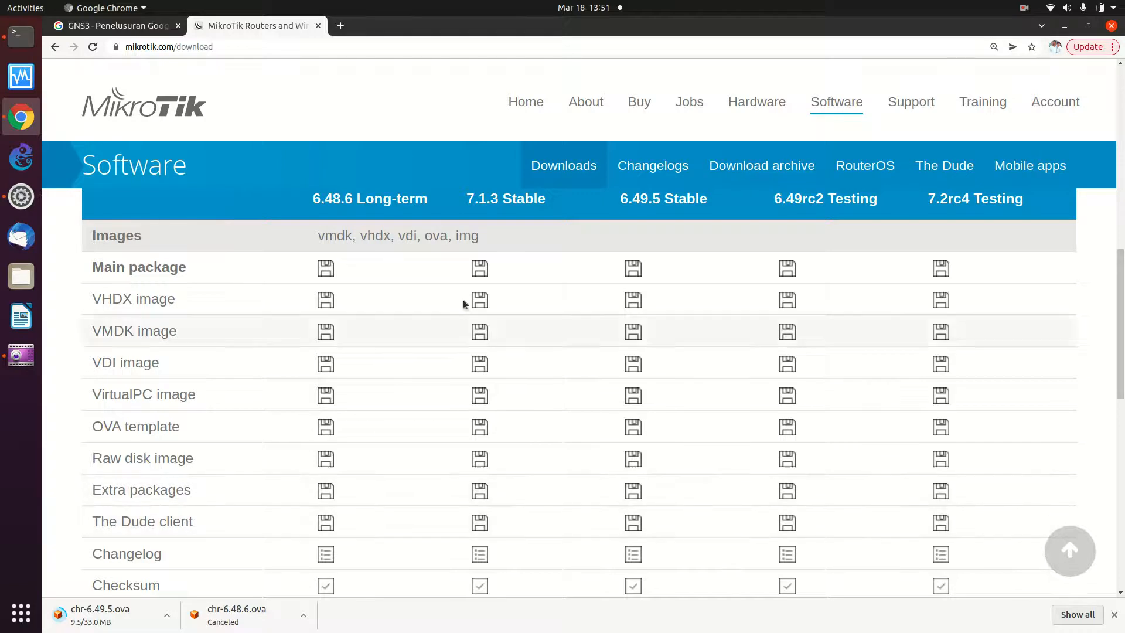
click(1054, 13)
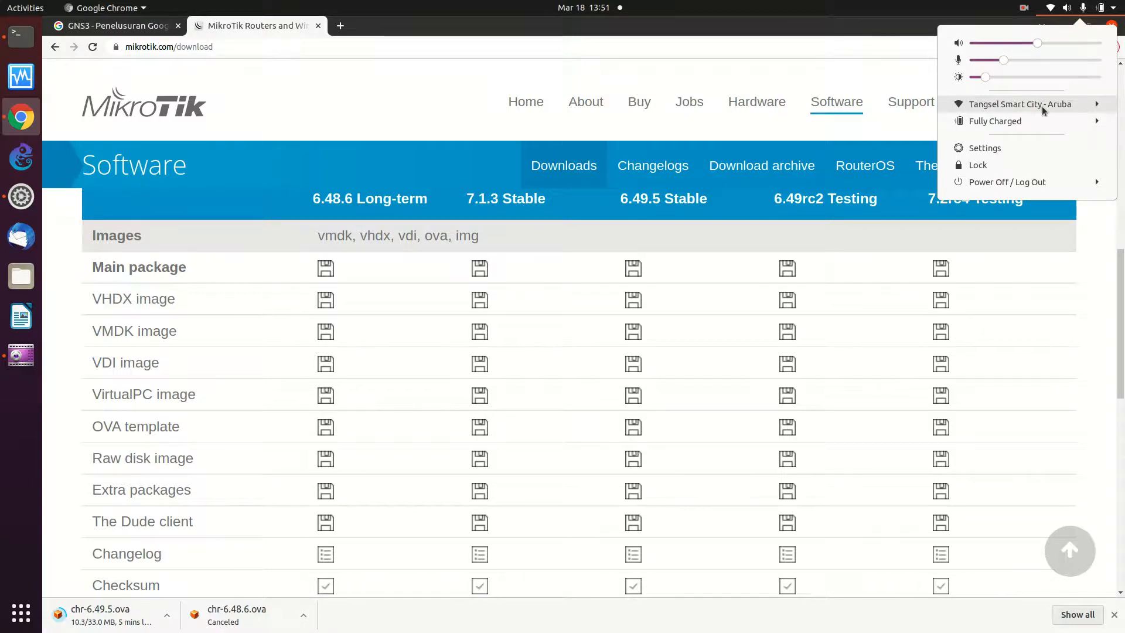
- After chr-6.49.5.ova finishes downloading, show it in its Downloads folder
click(258, 103)
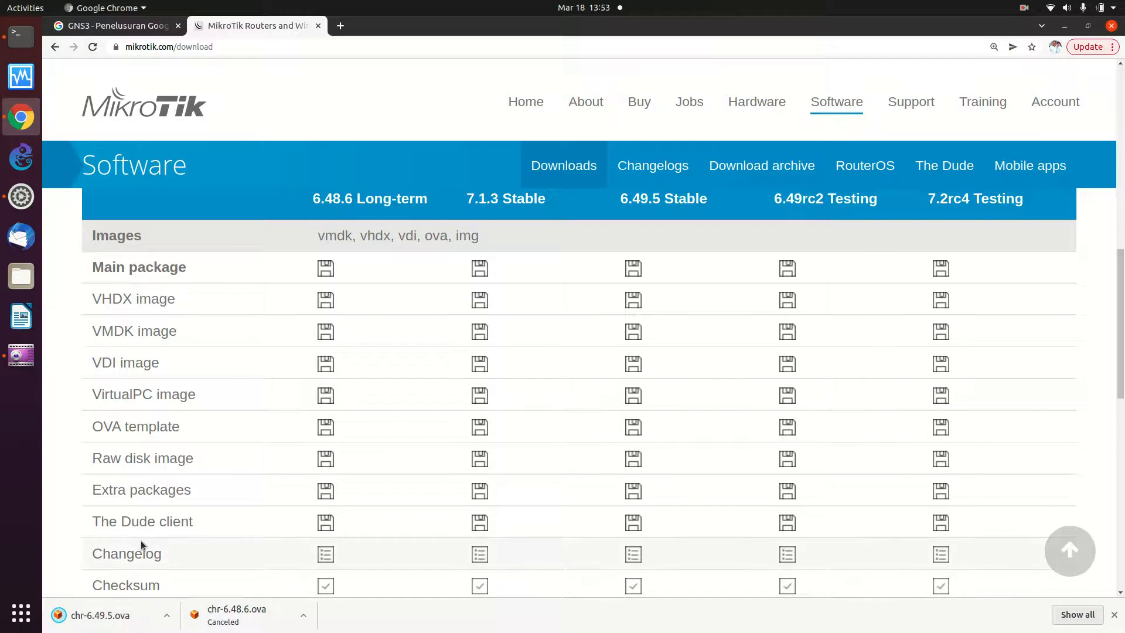
click(167, 615)
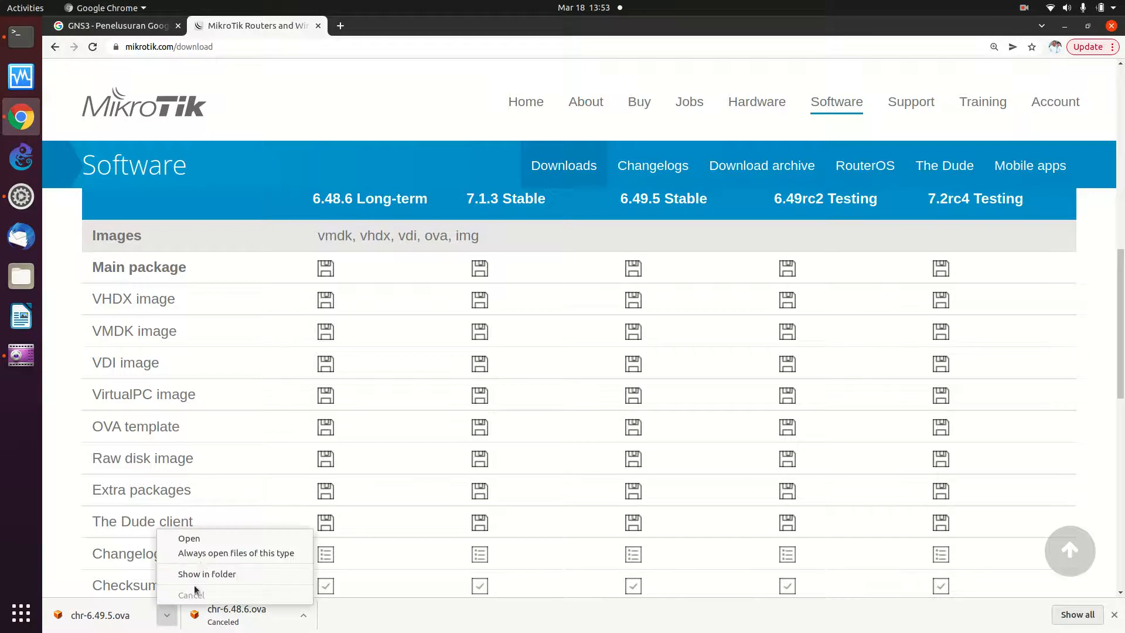
click(212, 575)
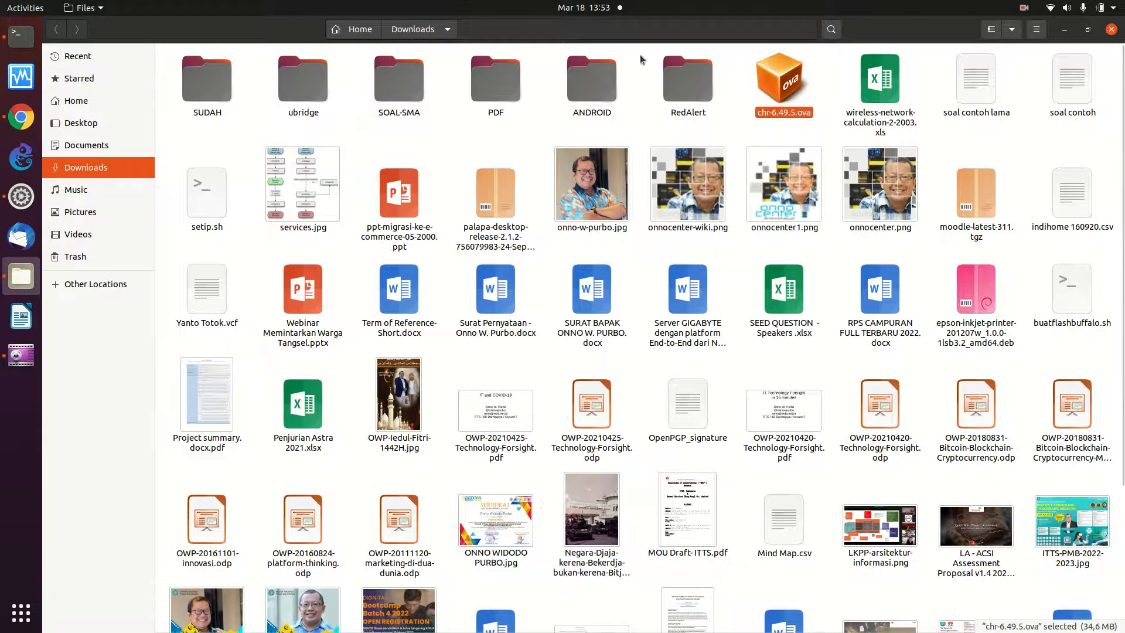
- Launch Oracle VM VirtualBox Manager from the Ubuntu dock
click(26, 84)
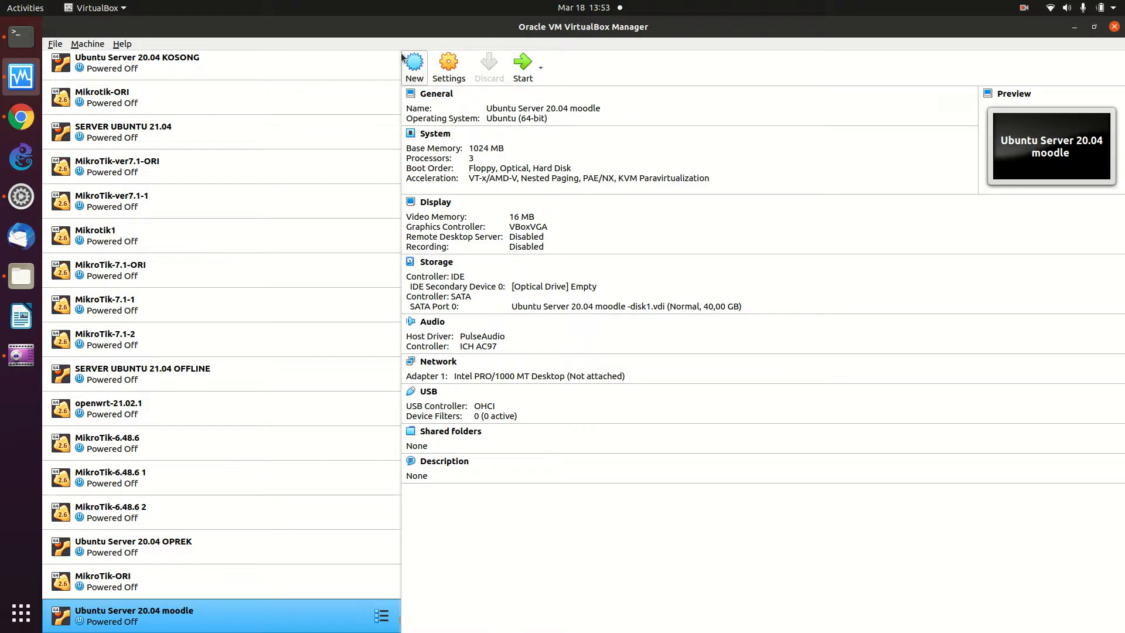
- Cancel the new-machine dialog and start File > Import Appliance instead
click(412, 82)
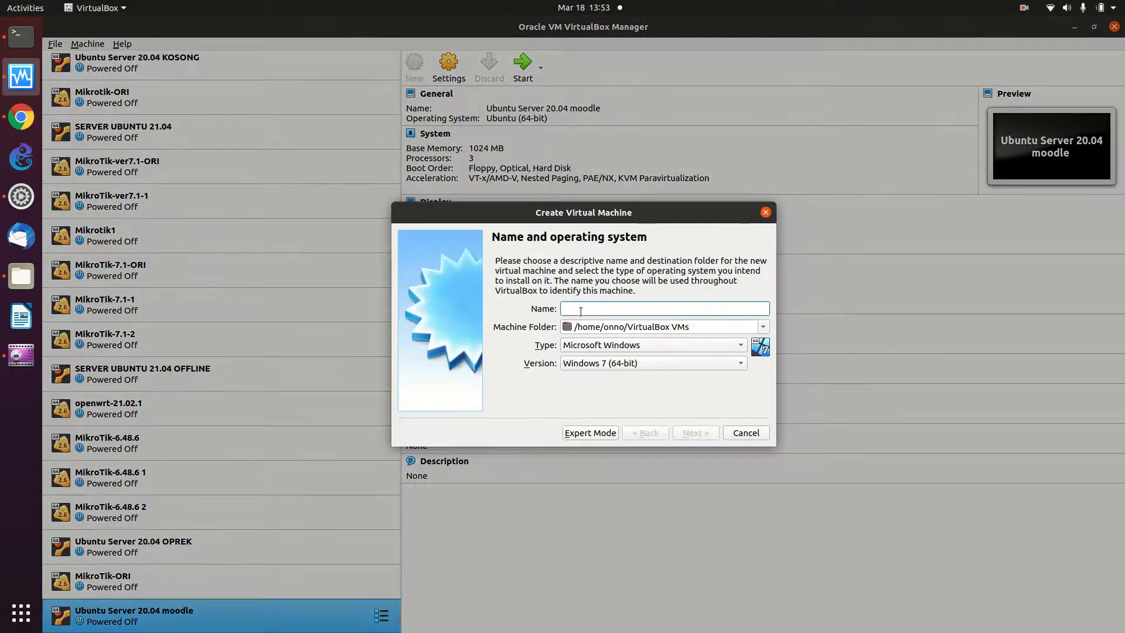
click(732, 435)
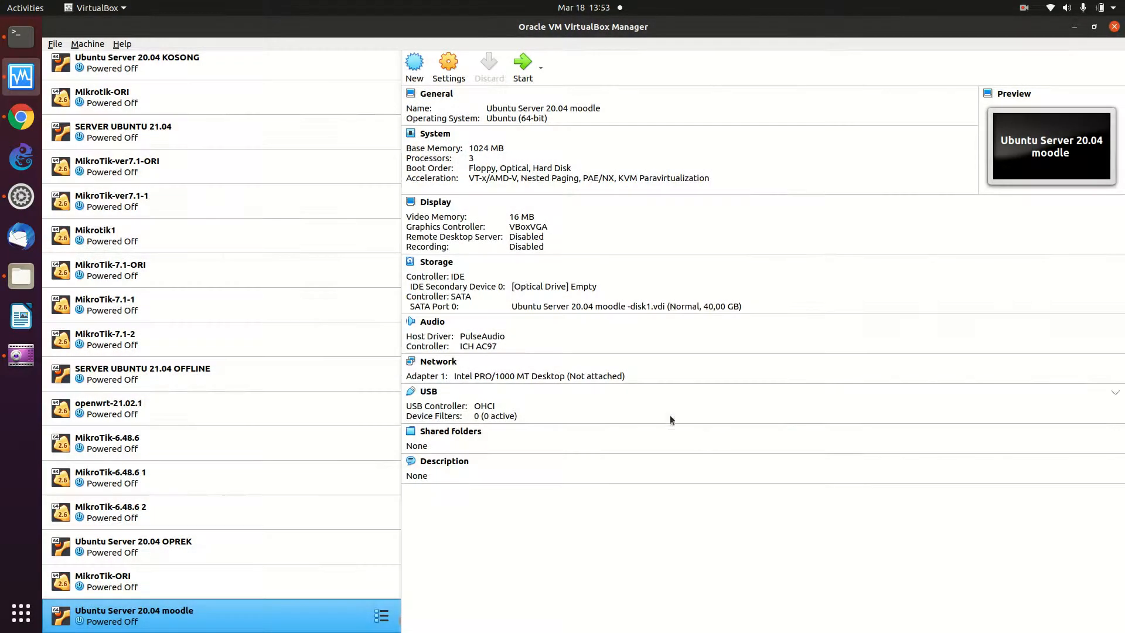
click(54, 45)
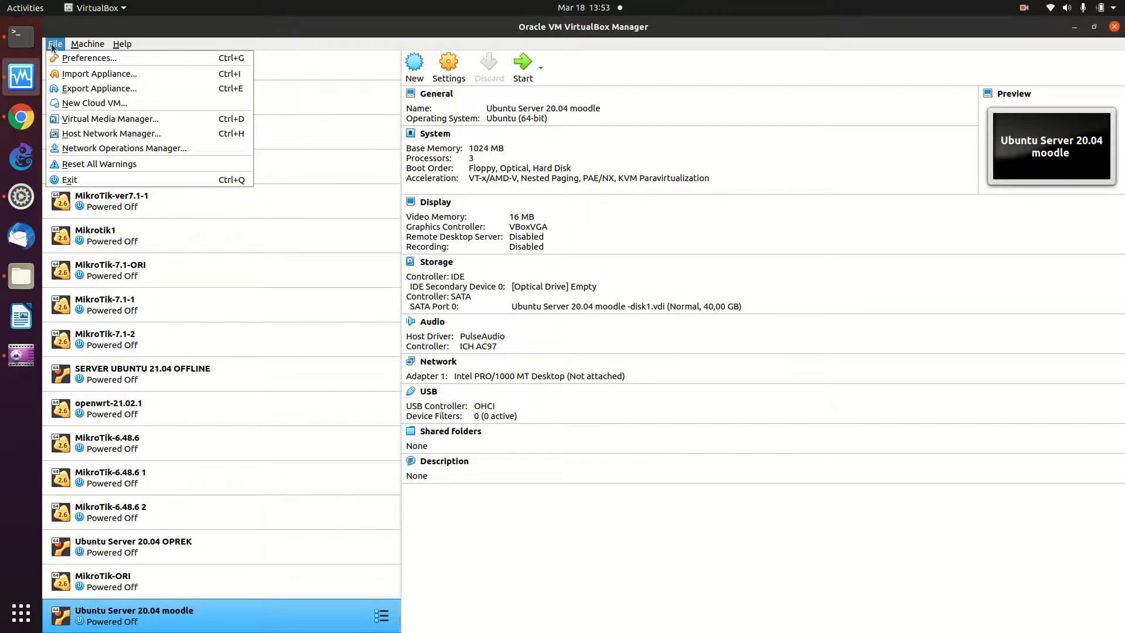
click(82, 73)
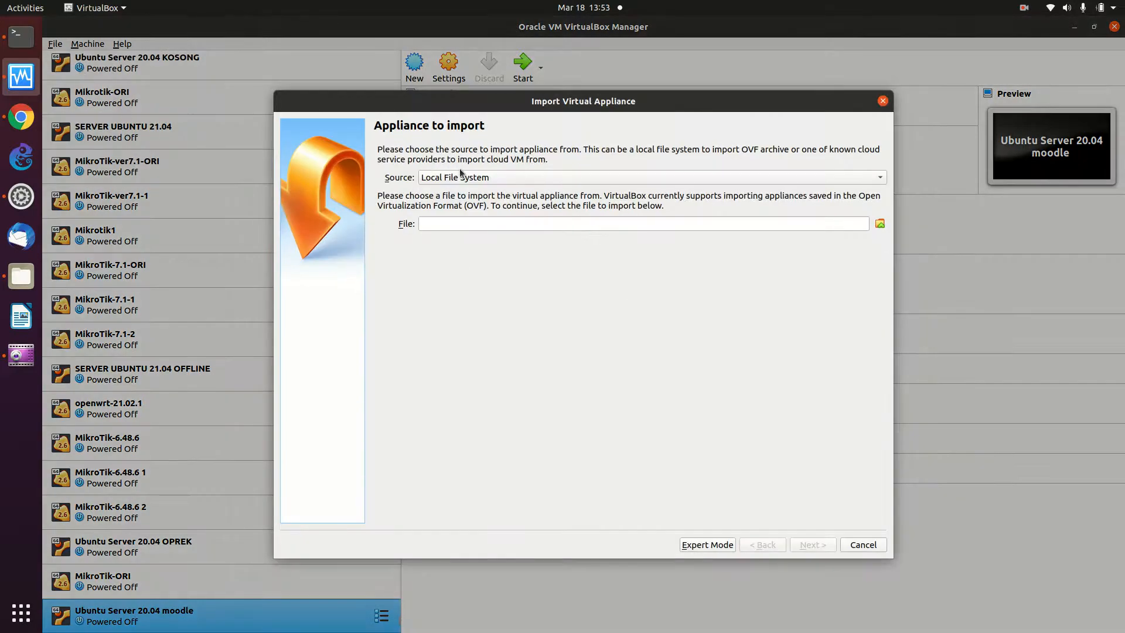
- Choose Downloads/chr-6.49.5.ova from the Local File System as the appliance file
click(467, 179)
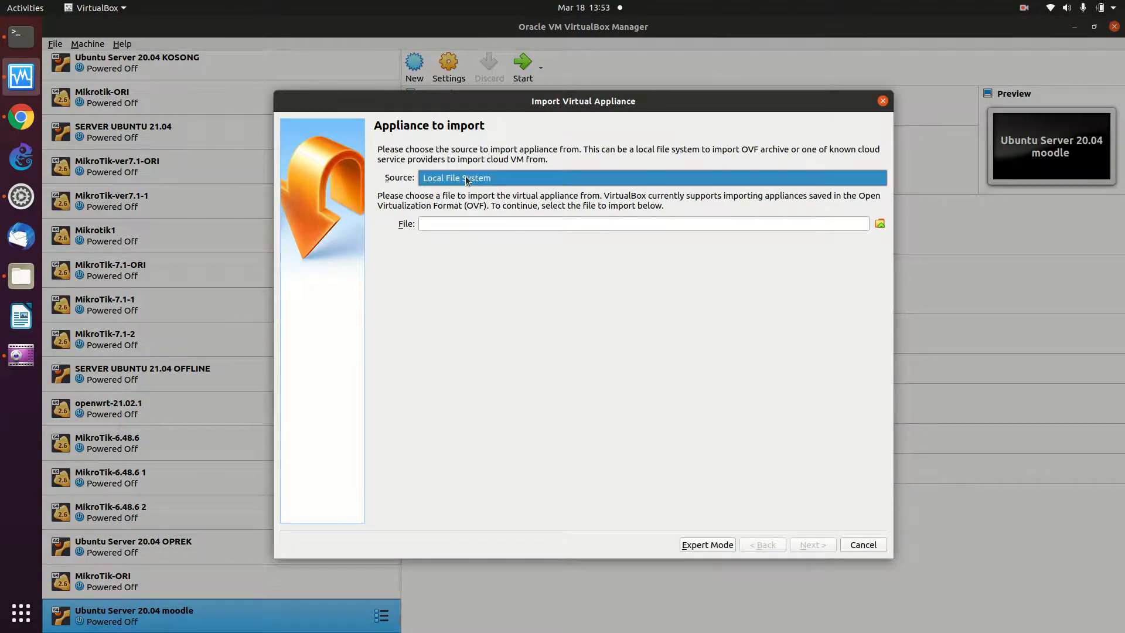
click(882, 224)
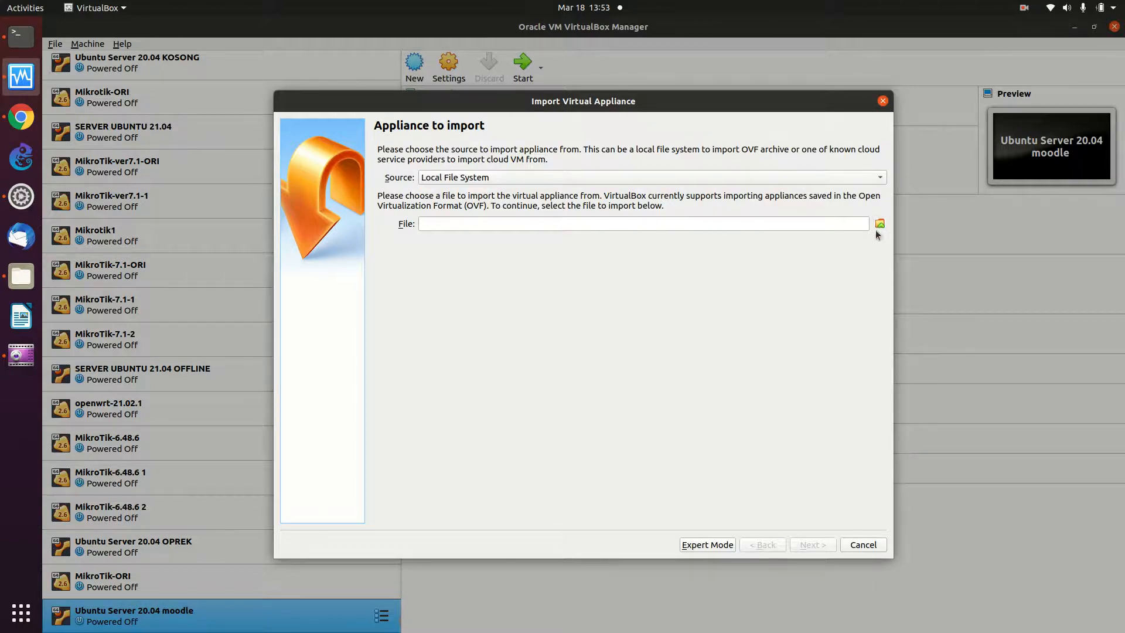
click(879, 224)
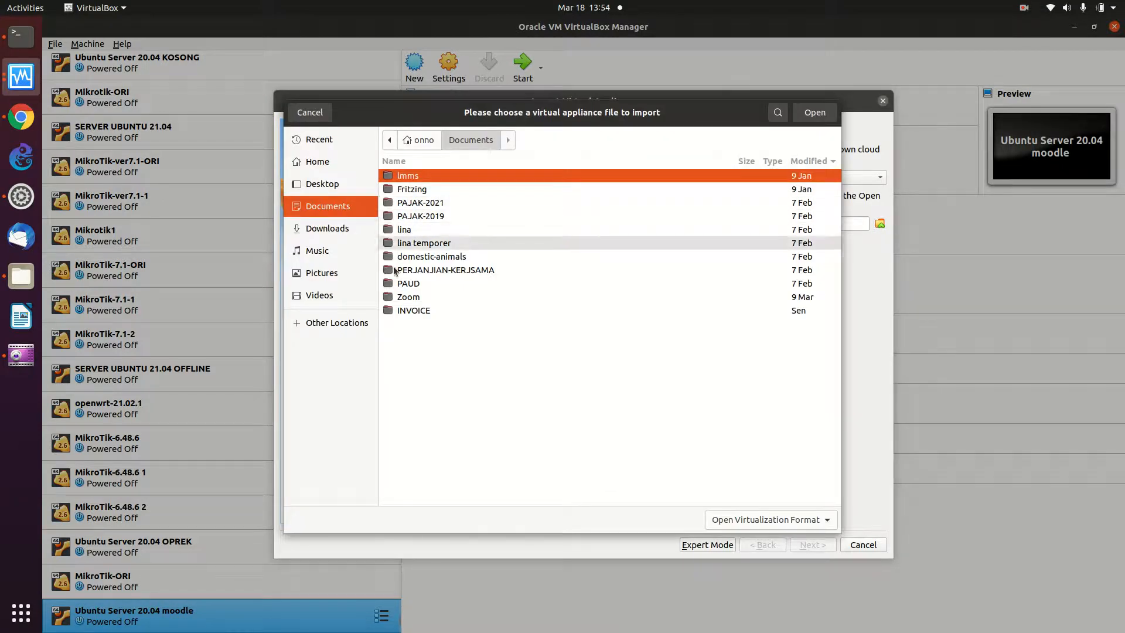
click(326, 229)
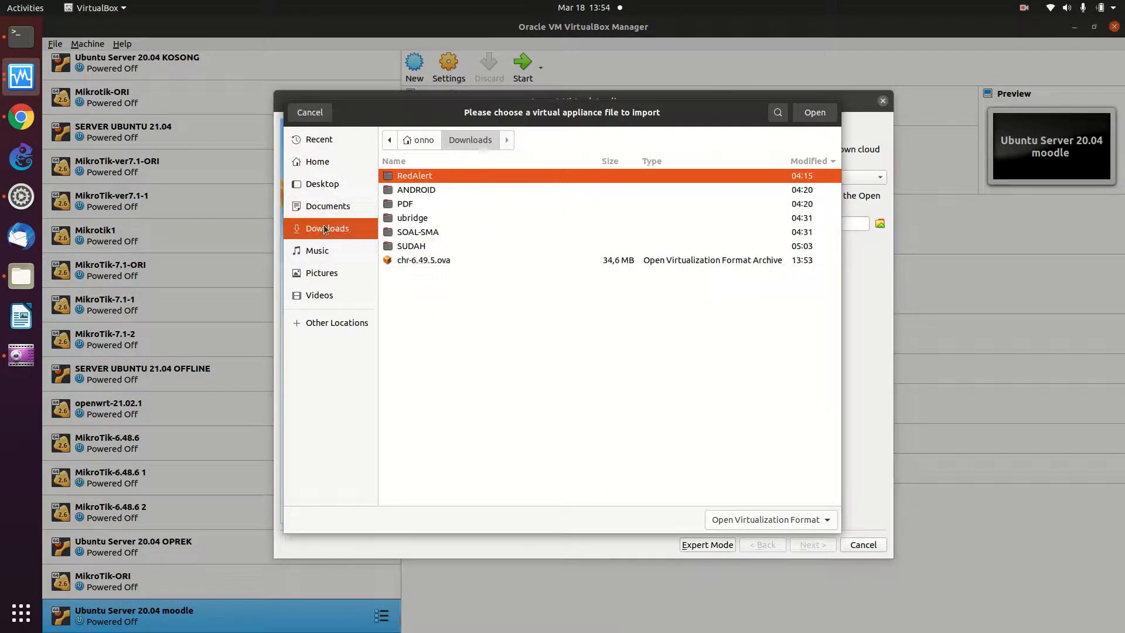
click(502, 263)
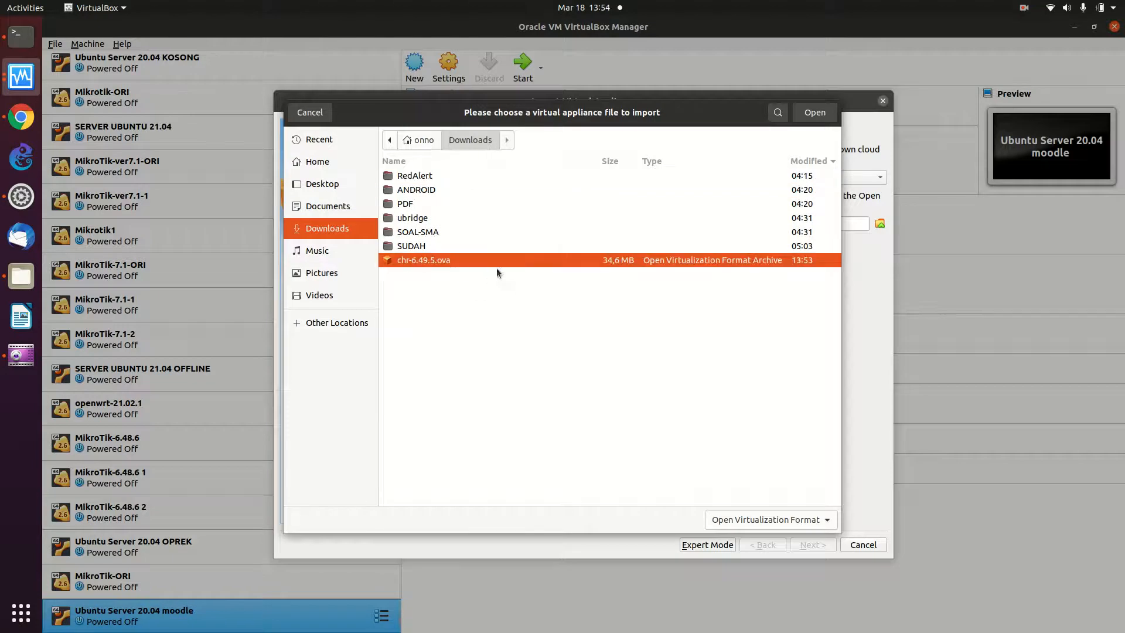
click(727, 527)
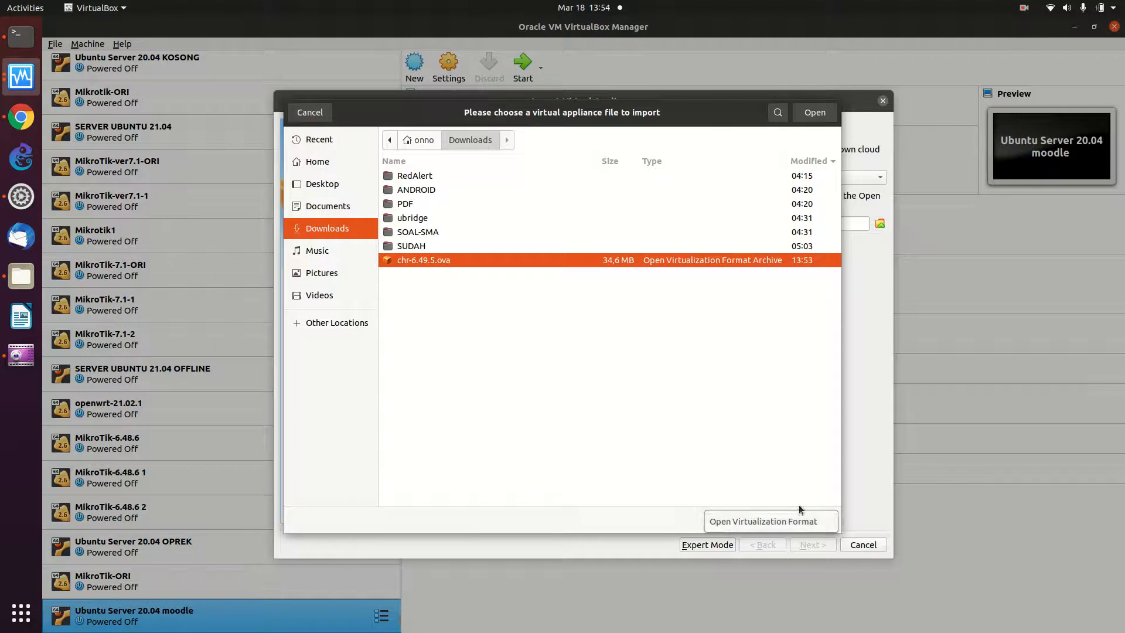
click(780, 522)
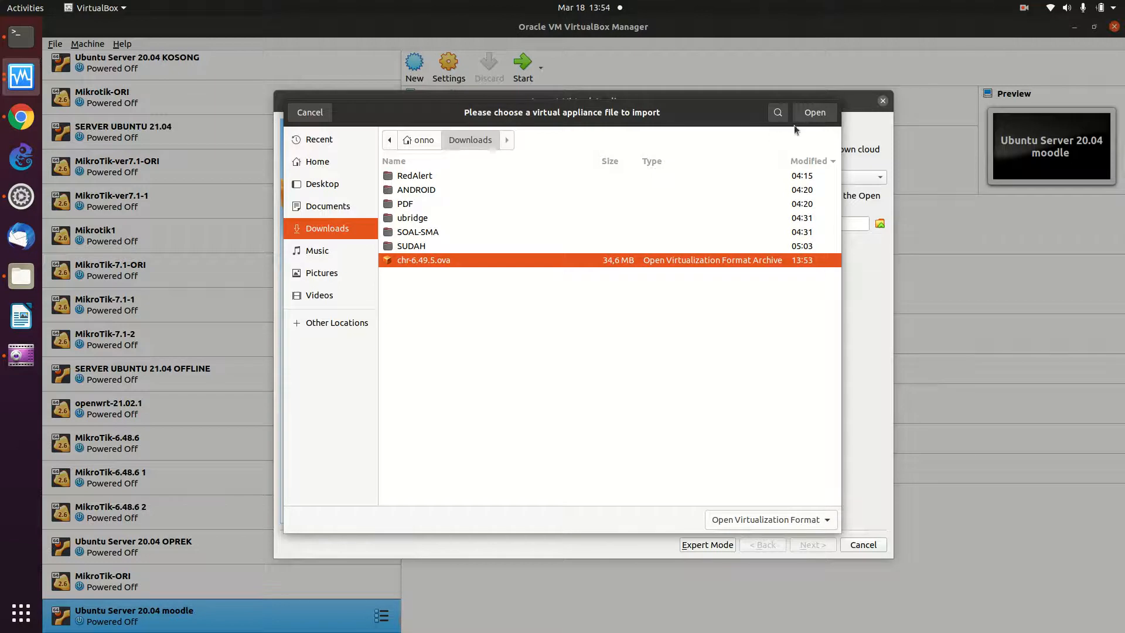
click(807, 117)
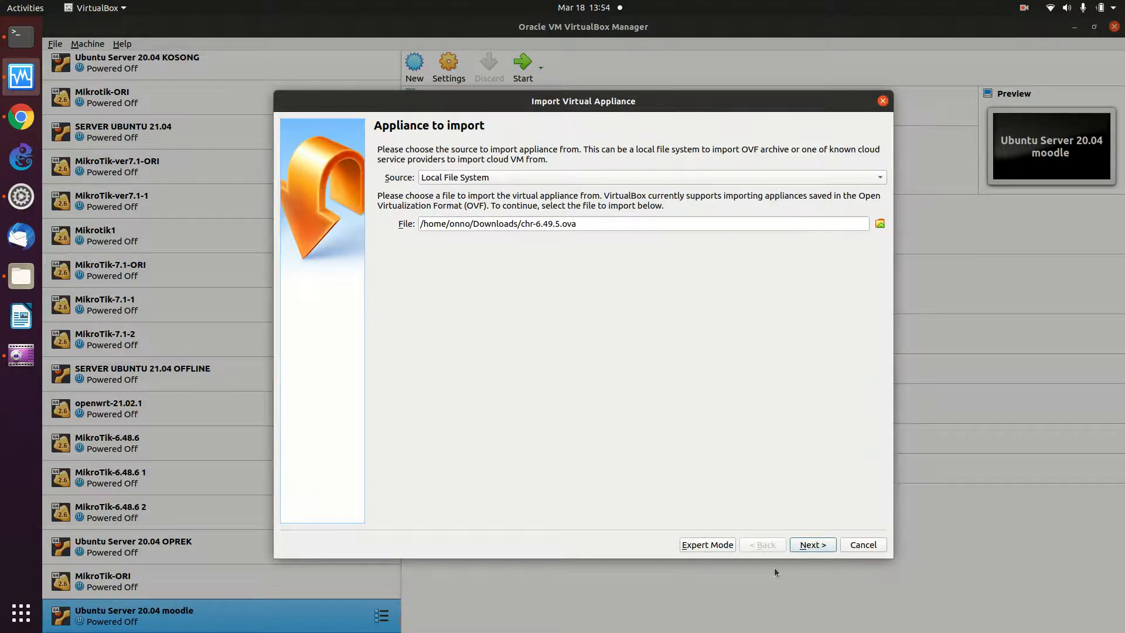
- Advance to appliance settings and set MAC policy to generate new addresses for all adapters
click(812, 545)
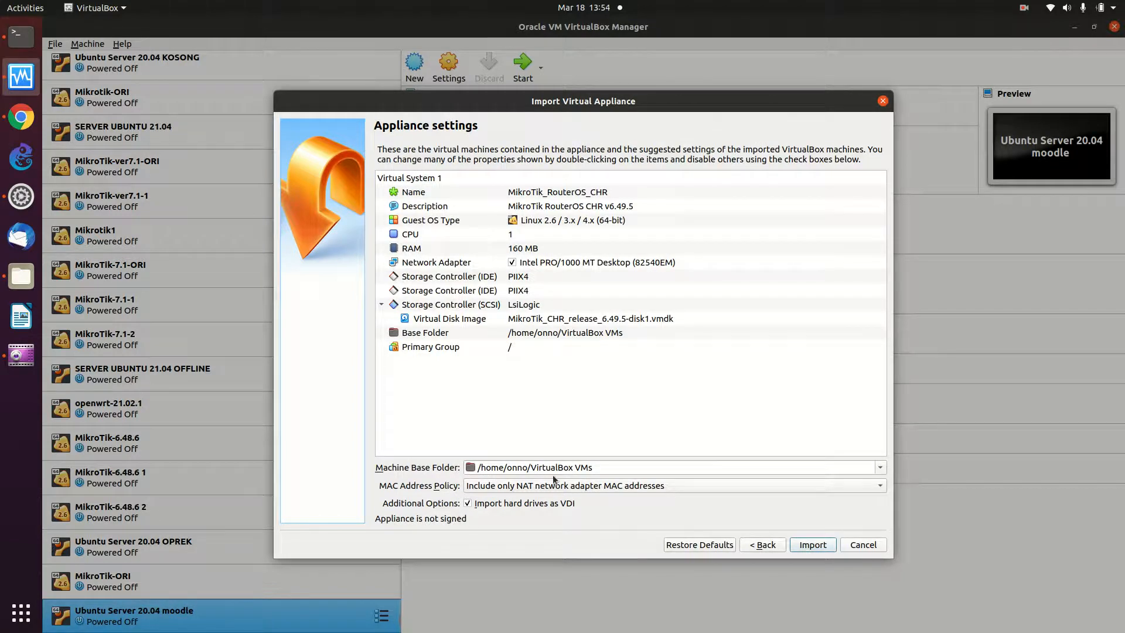
click(501, 486)
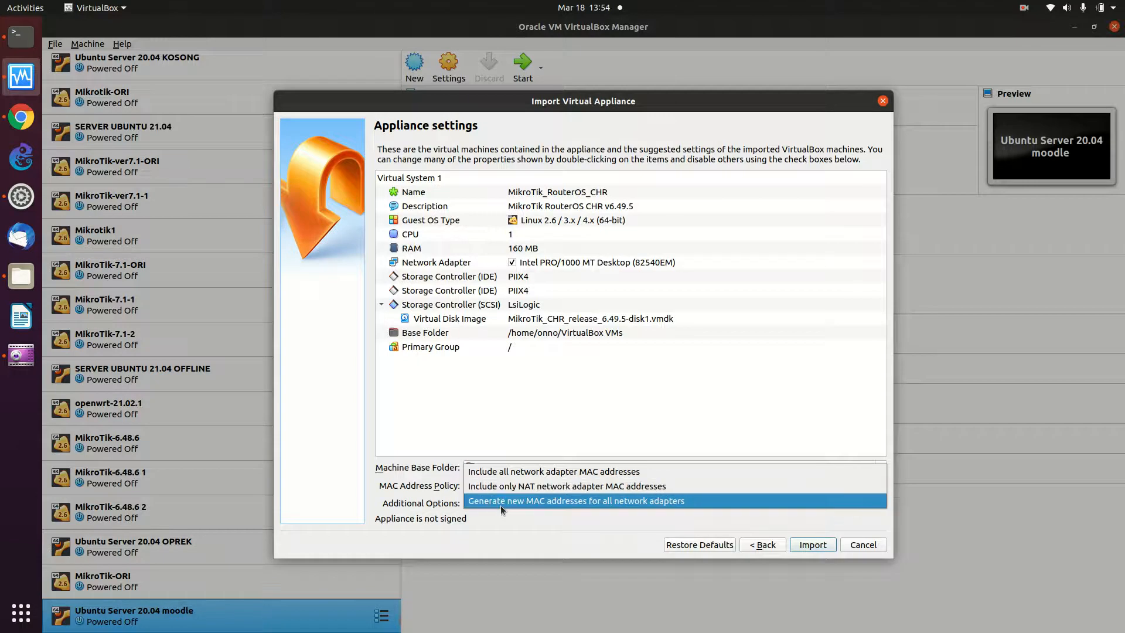
click(497, 501)
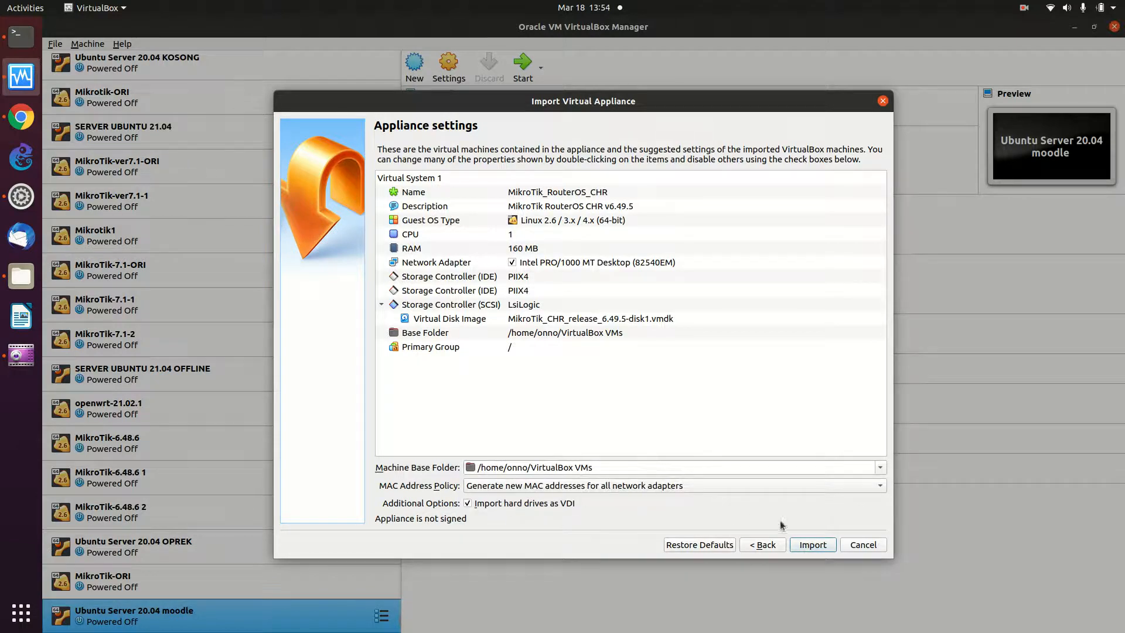
- Import the MikroTik_RouterOS_CHR appliance and wait until it appears in the VM list
click(796, 546)
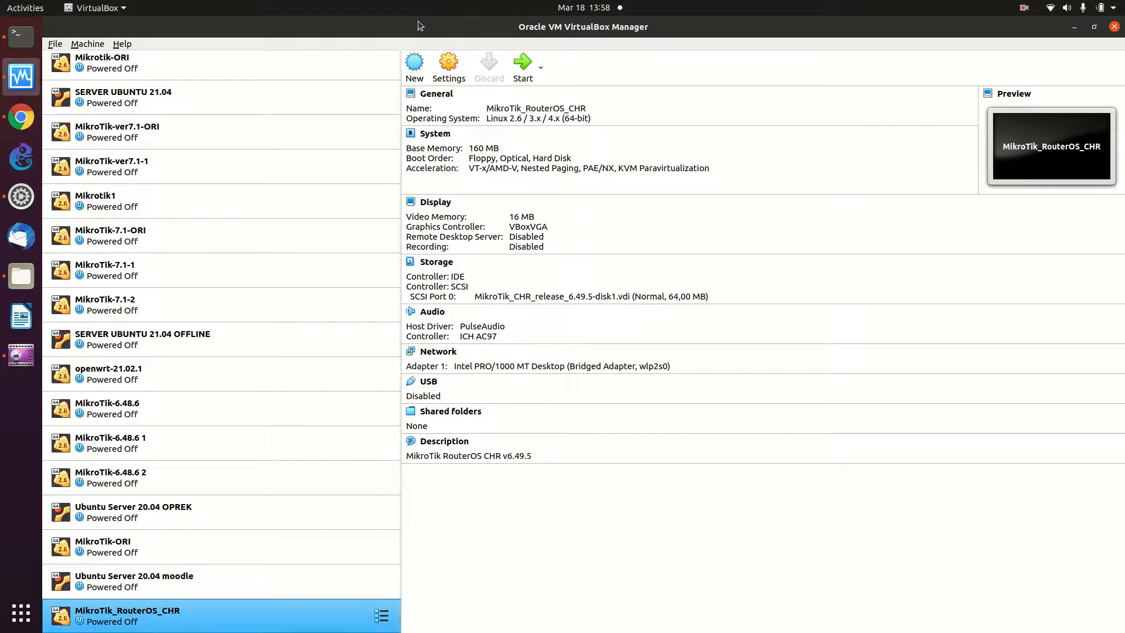
- Full-clone MikroTik_RouterOS_CHR as MikroTik_Tangsel1, generating new MAC addresses for all adapters
right_click(349, 603)
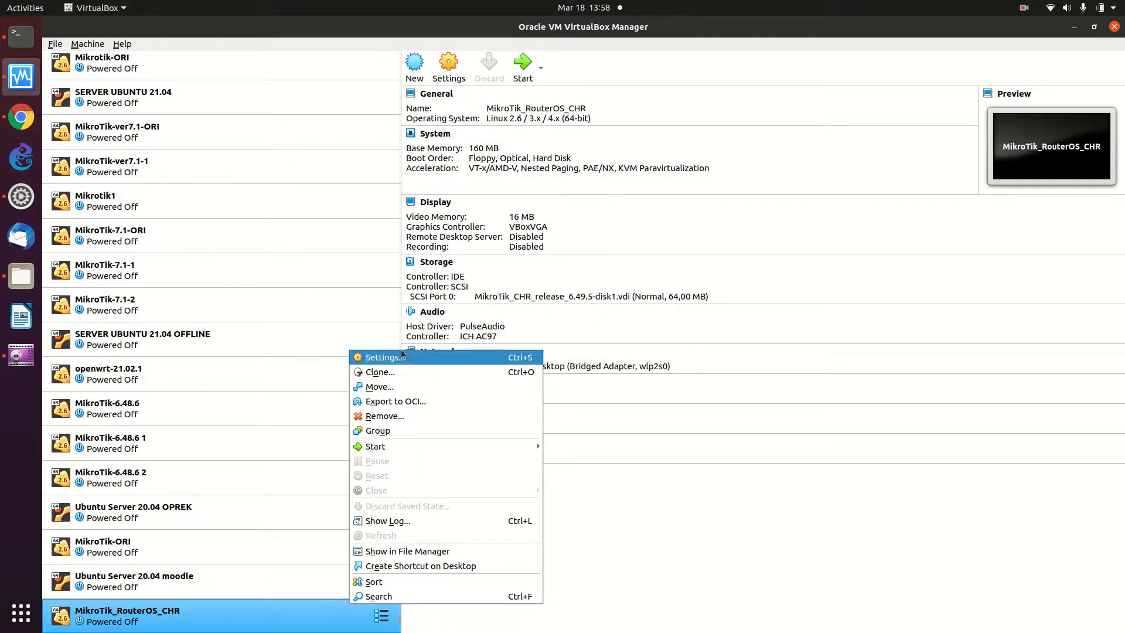
click(403, 373)
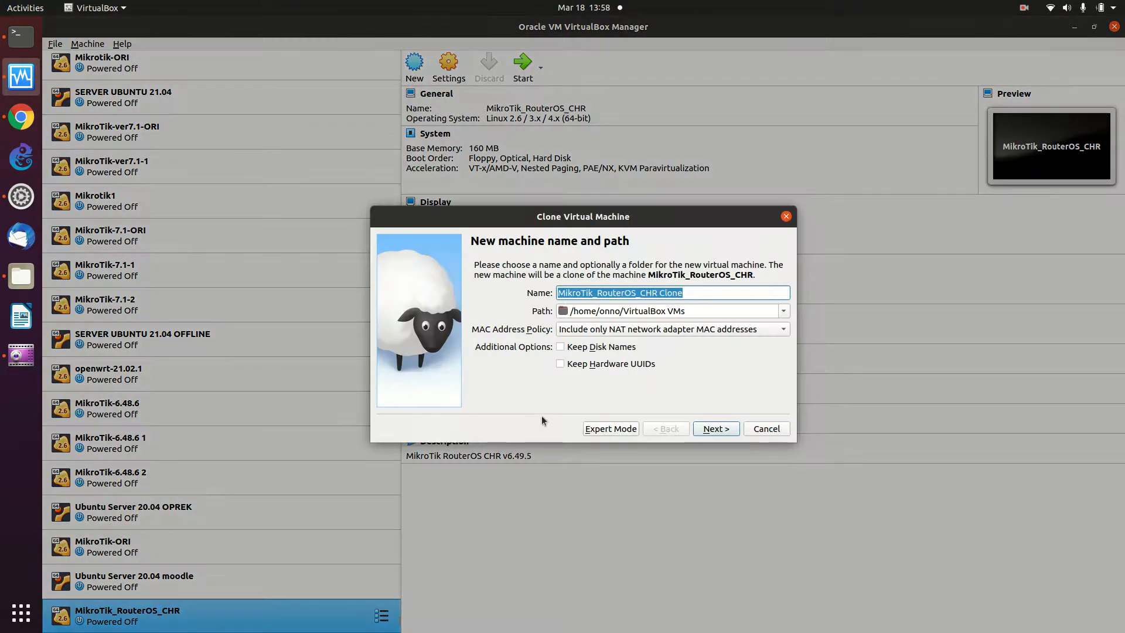
click(694, 292)
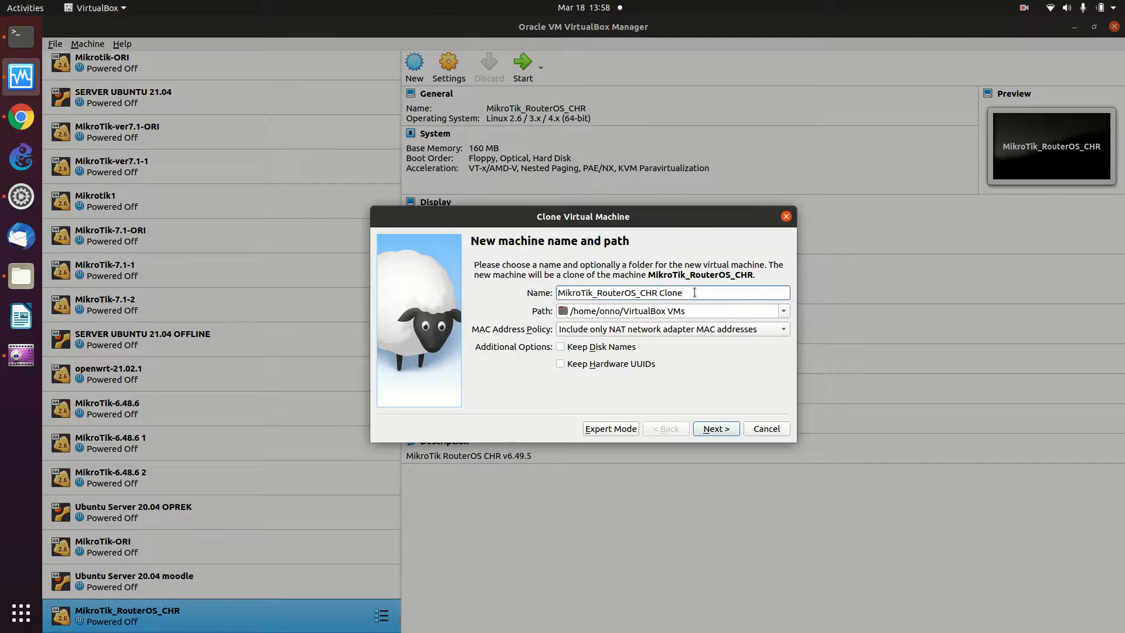
key(BackSpace)
key(BackSpace)
key(BackSpace)
key(BackSpace)
key(BackSpace)
key(BackSpace)
key(BackSpace)
key(BackSpace)
key(BackSpace)
key(BackSpace)
key(BackSpace)
key(BackSpace)
key(BackSpace)
key(BackSpace)
key(BackSpace)
key(BackSpace)
key(BackSpace)
key(BackSpace)
key(BackSpace)
key(BackSpace)
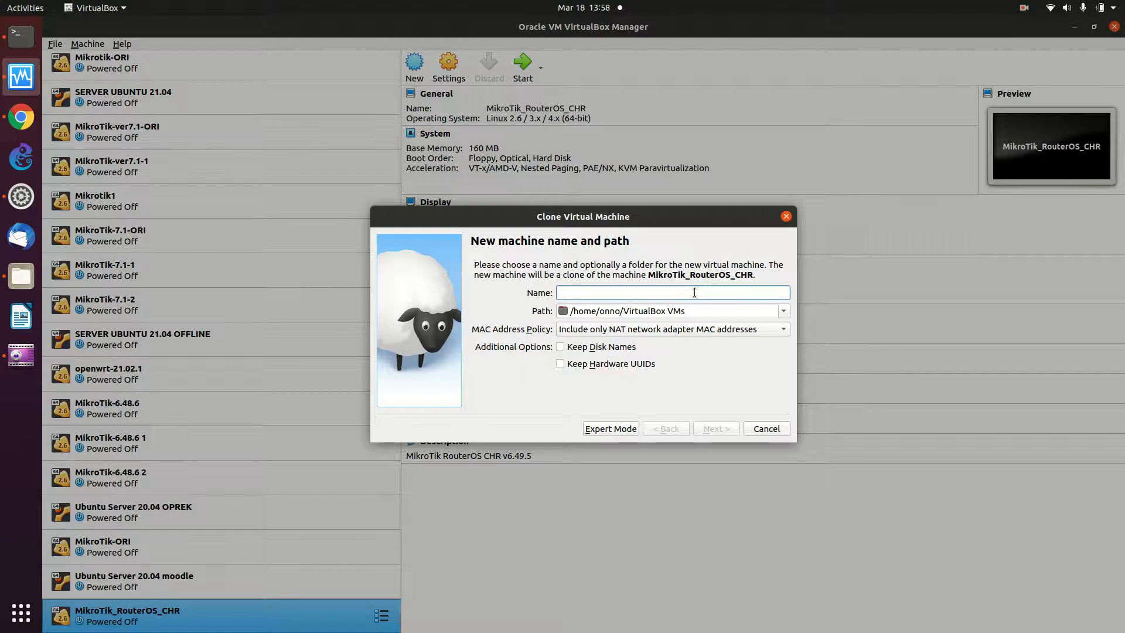
key(ctrl+z)
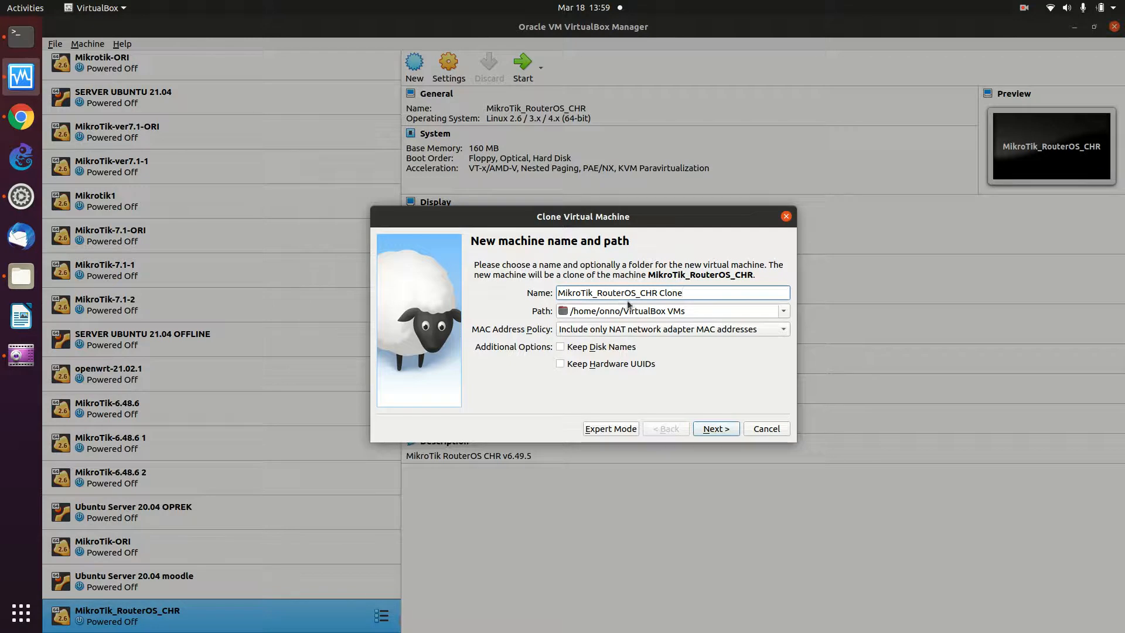
drag(602, 293, 677, 300)
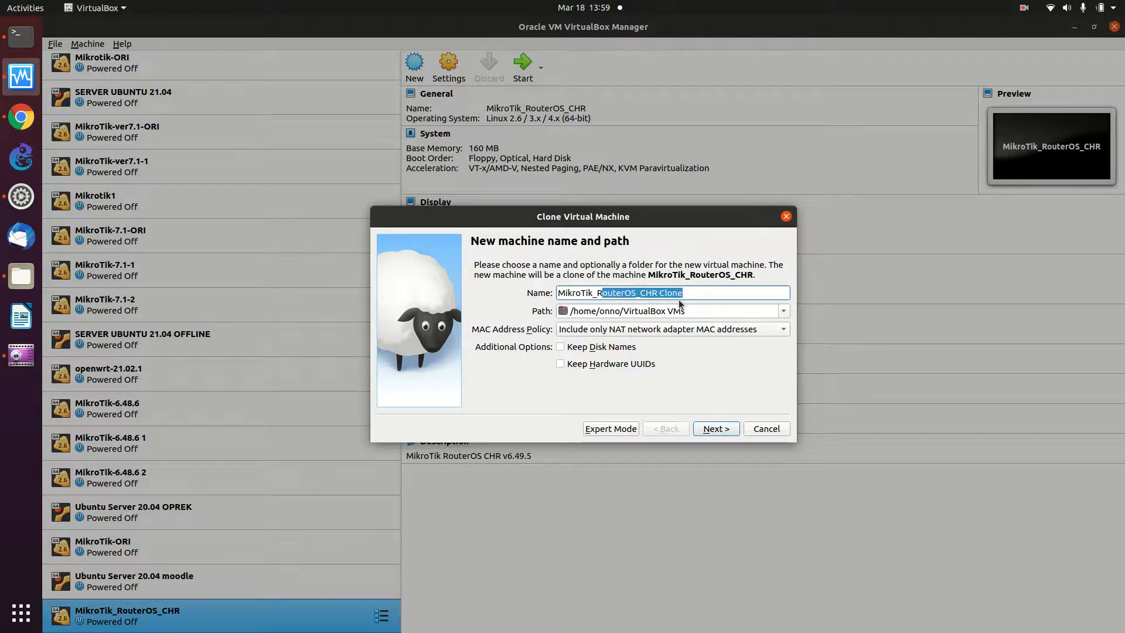
key(BackSpace)
key(BackSpace)
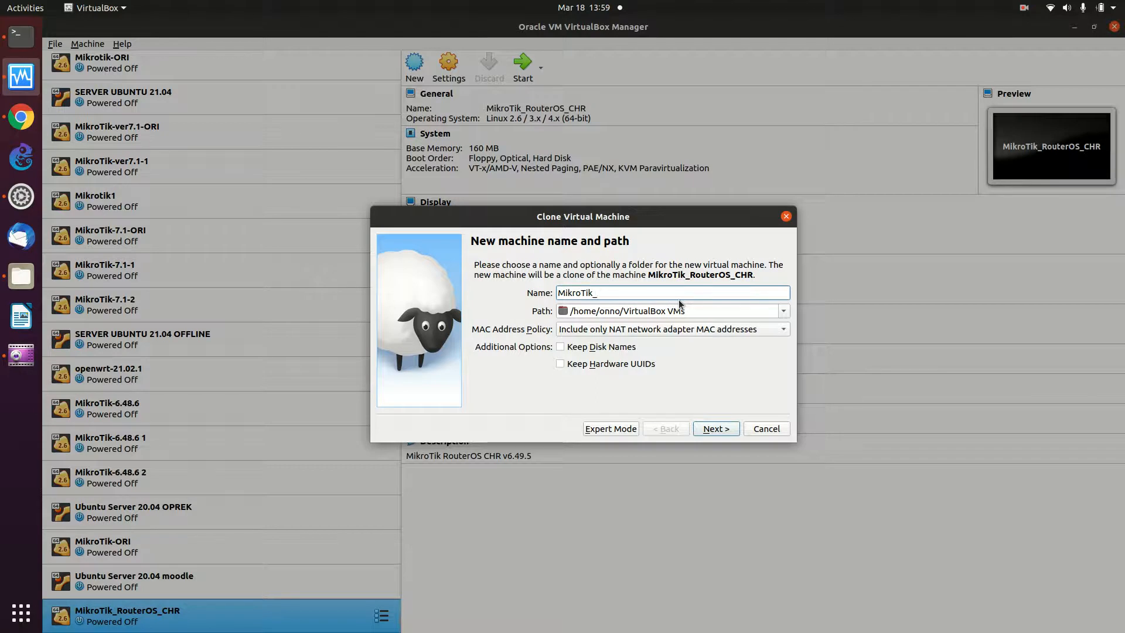
text(Tangsel1)
click(705, 332)
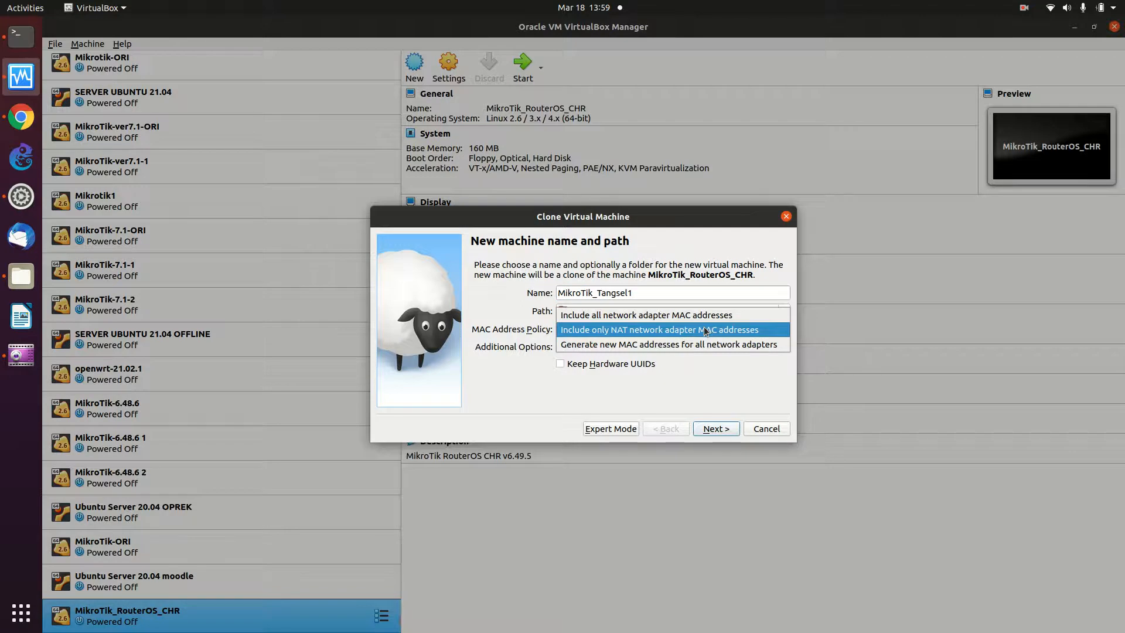
click(695, 345)
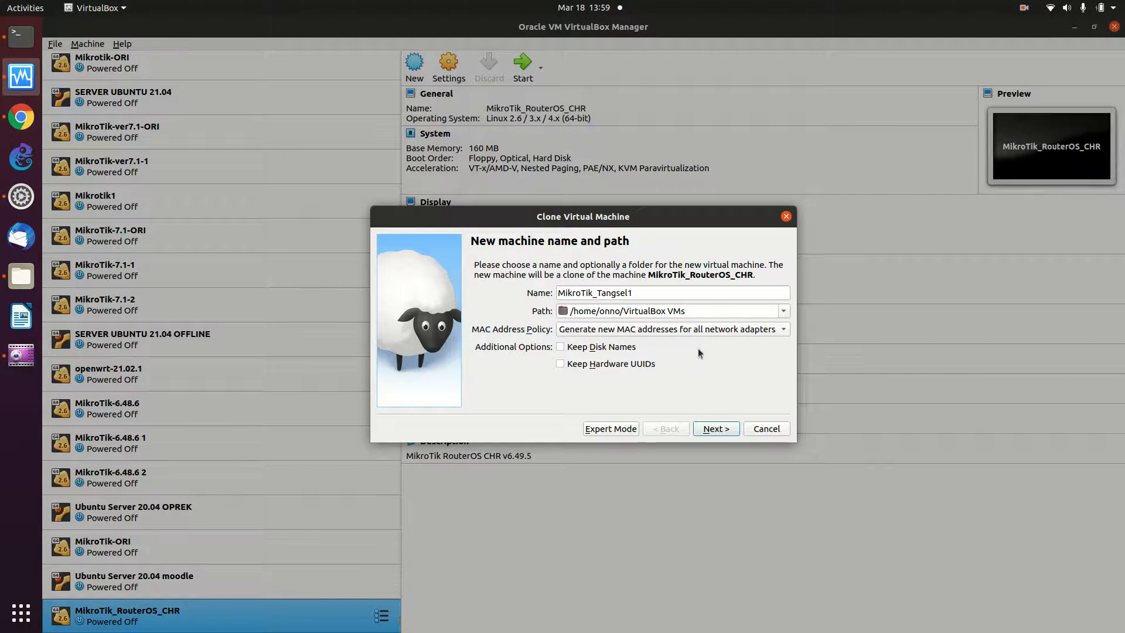
click(709, 429)
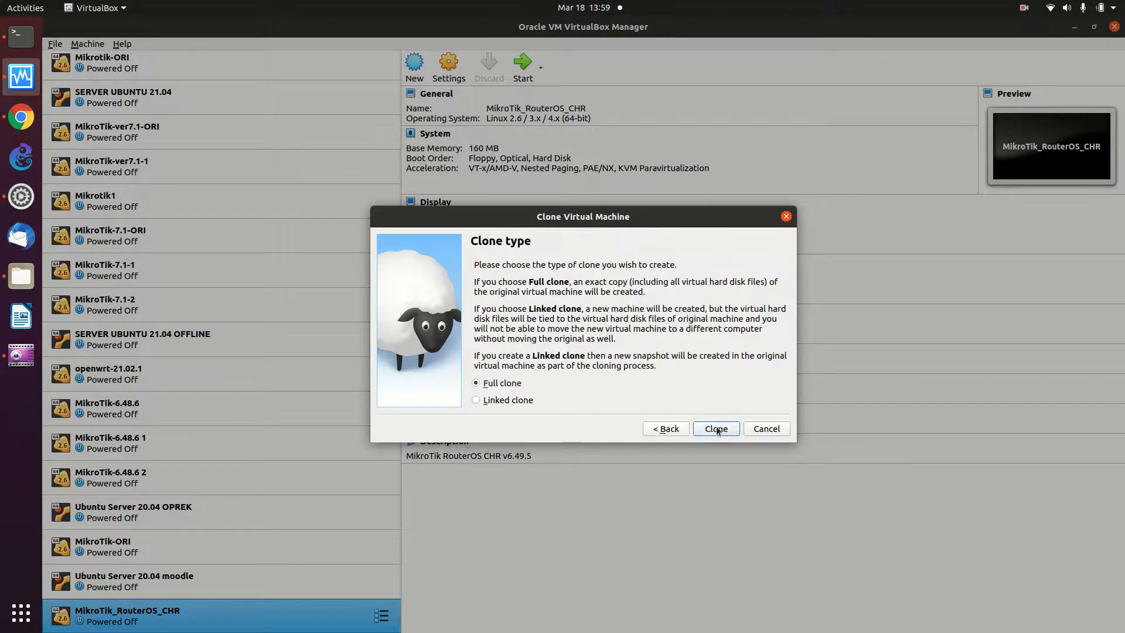
click(717, 430)
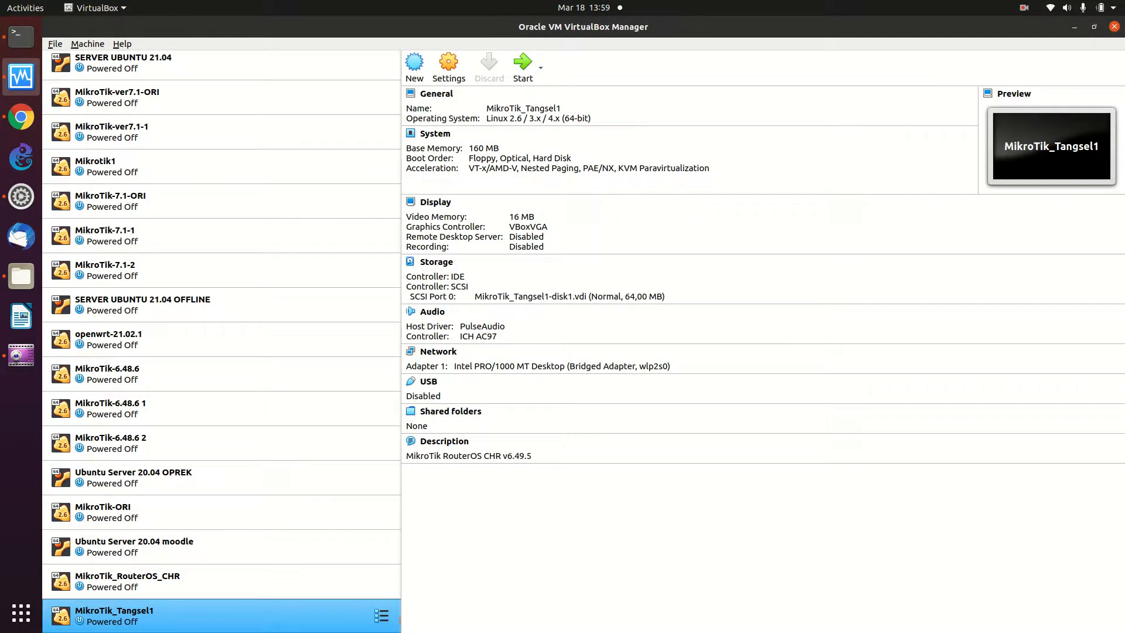
- Clone MikroTik_Tangsel1 as MikroTik_Tangsel2 with newly generated MAC addresses for all adapters
right_click(279, 620)
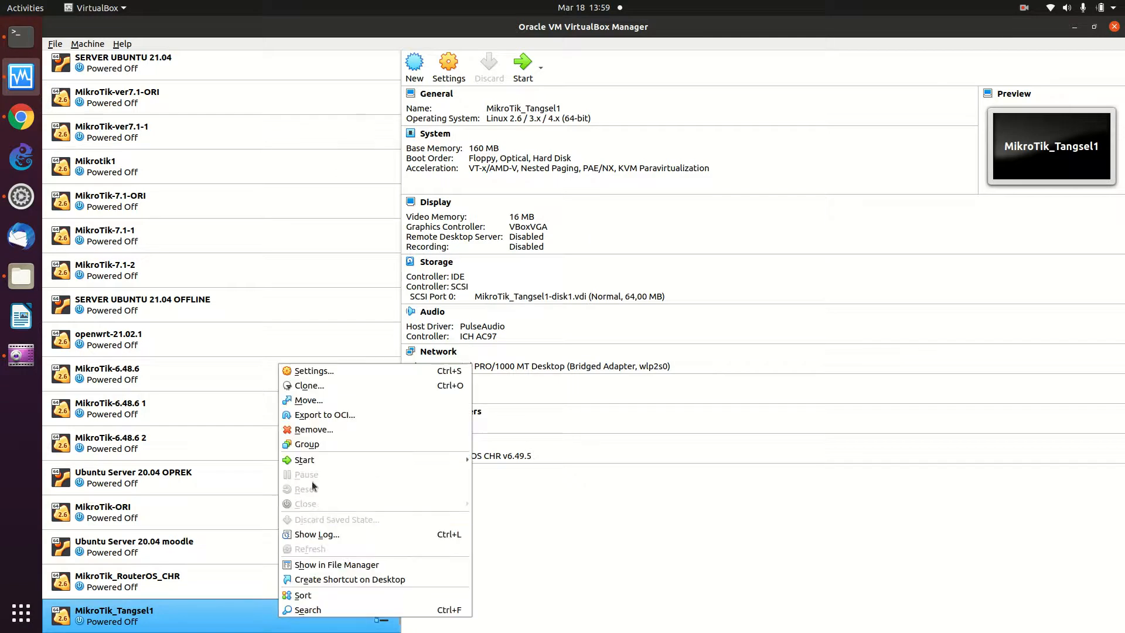
click(369, 392)
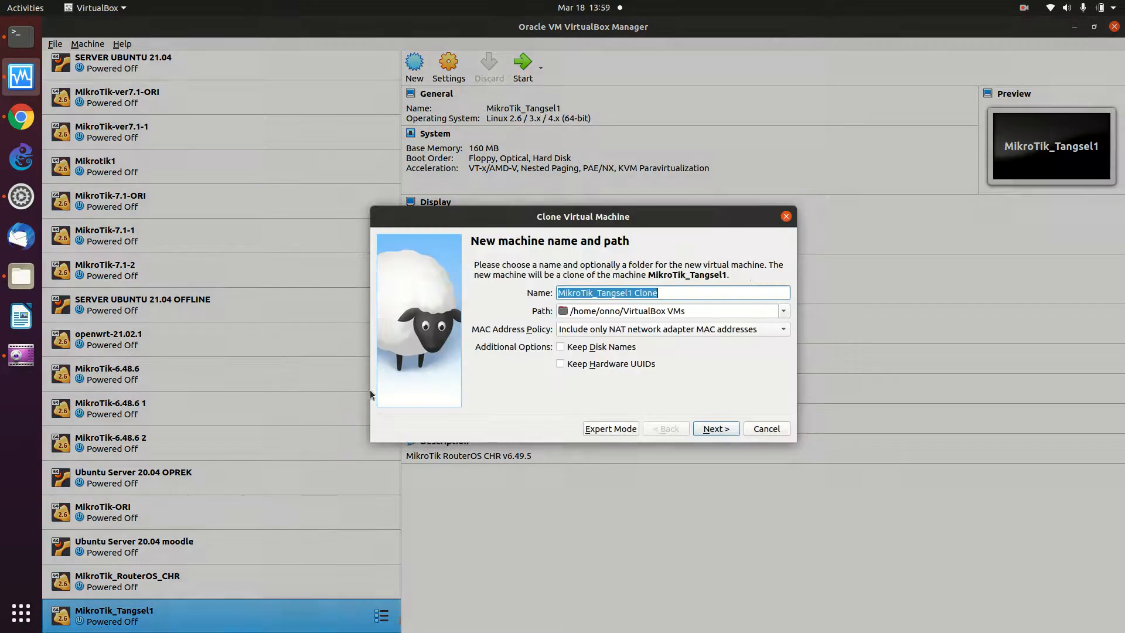
click(706, 291)
key(BackSpace)
key(BackSpace)
key(BackSpace)
key(BackSpace)
key(BackSpace)
key(BackSpace)
key(BackSpace)
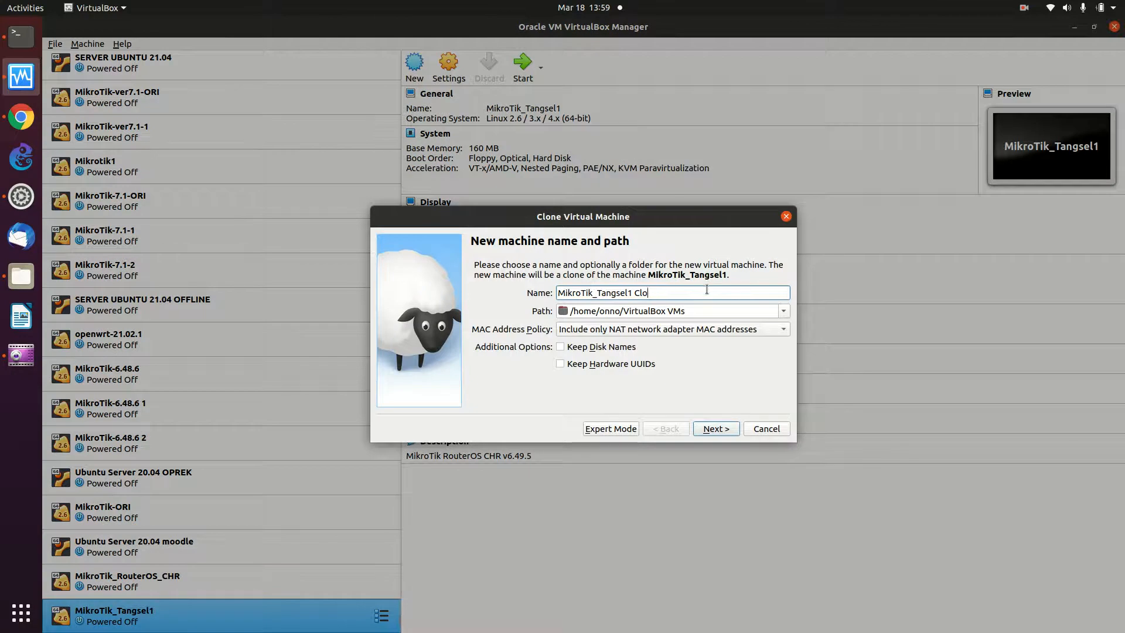
text(2)
click(619, 330)
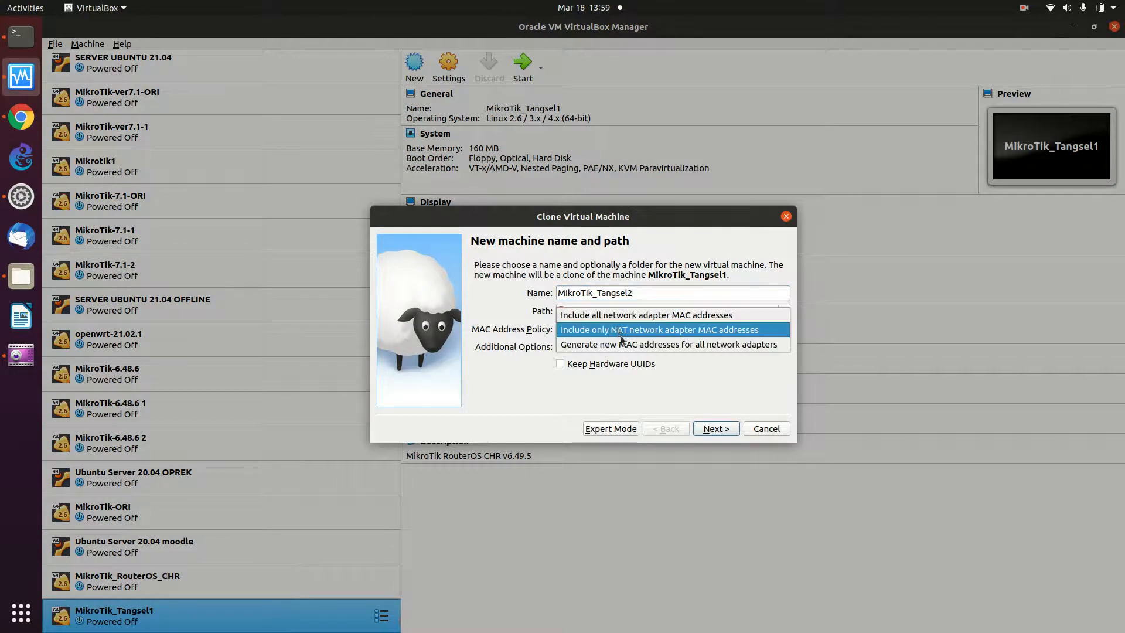
click(621, 345)
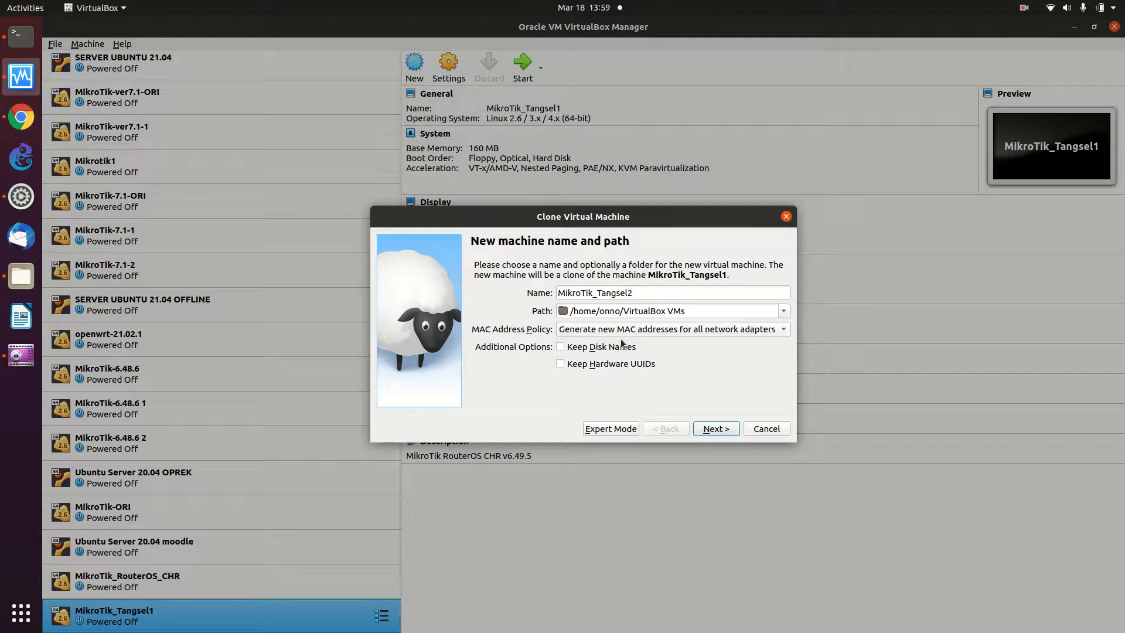
click(696, 430)
click(726, 431)
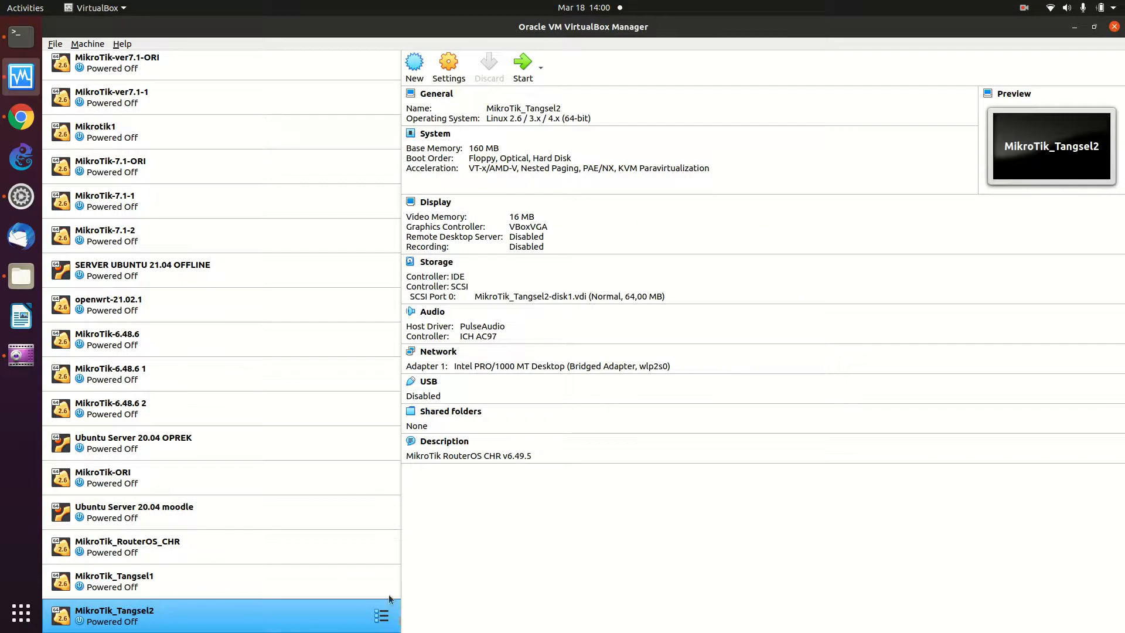
- Clone MikroTik_Tangsel2 as MikroTik_Tangsel3 with new MAC addresses, then view MikroTik_Tangsel1's details
right_click(279, 618)
click(364, 388)
click(705, 291)
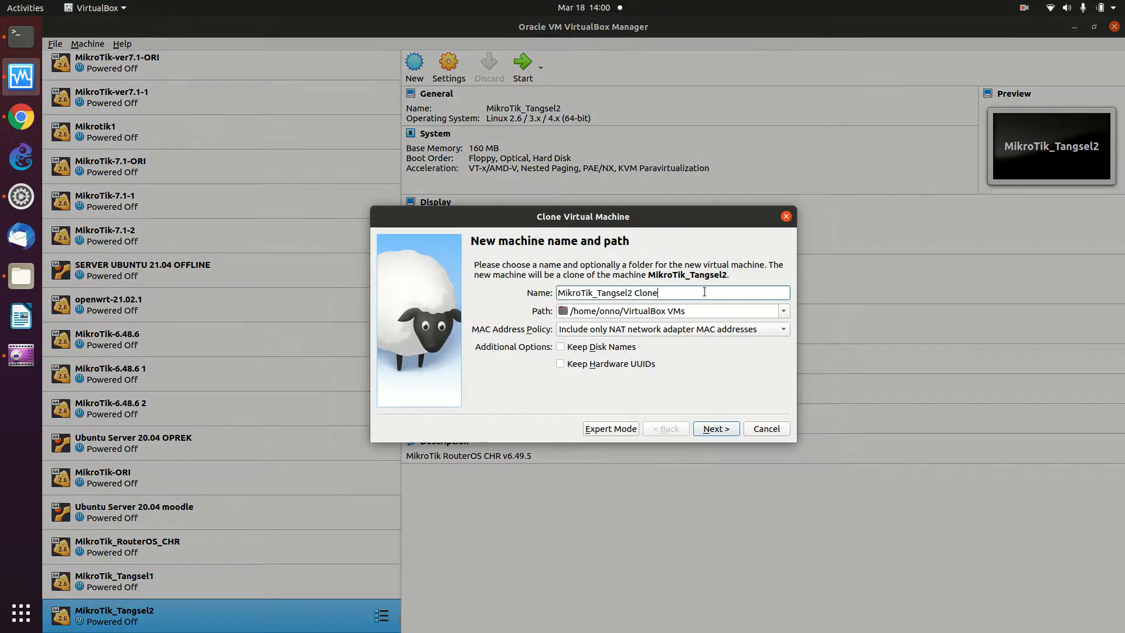
key(BackSpace)
key(BackSpace)
key(BackSpace)
key(BackSpace)
key(BackSpace)
key(BackSpace)
key(BackSpace)
text(3)
click(659, 329)
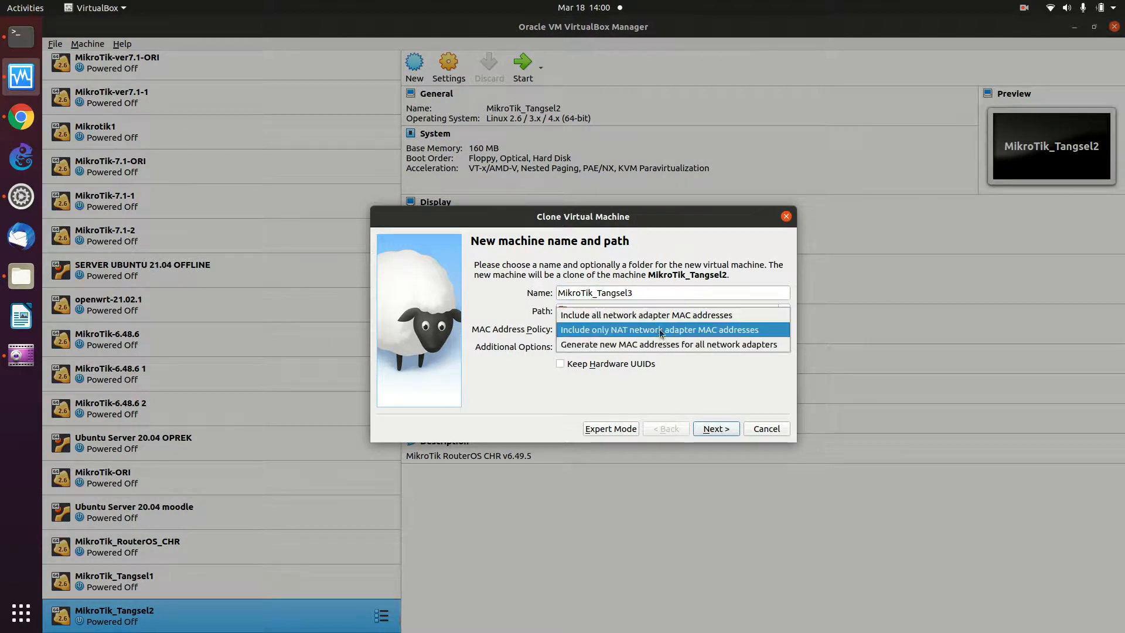
click(661, 345)
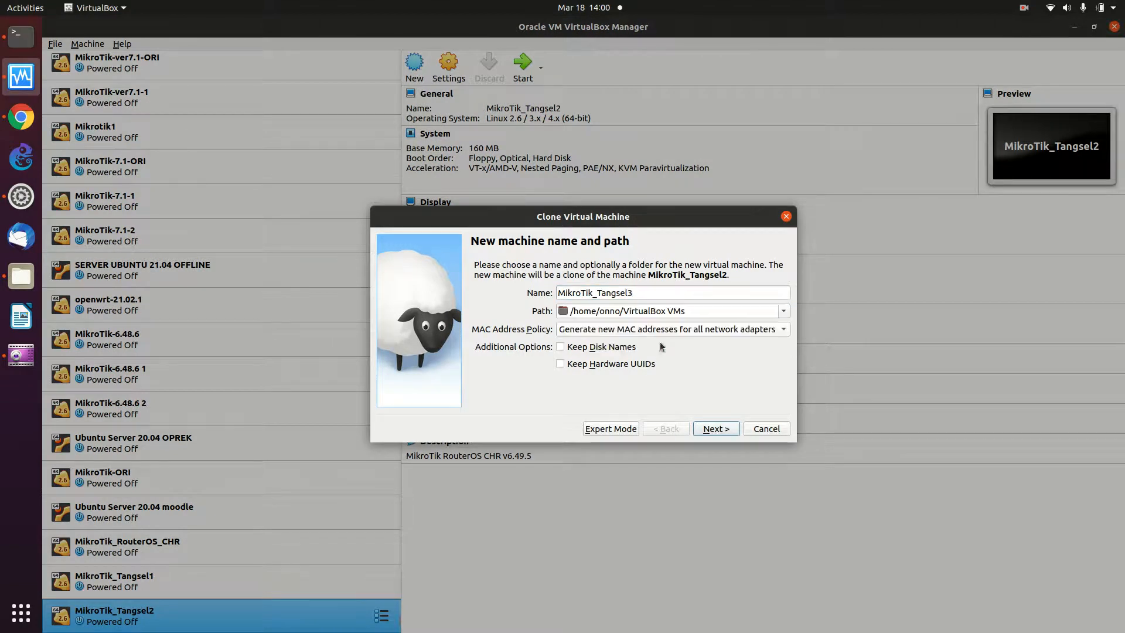
click(715, 427)
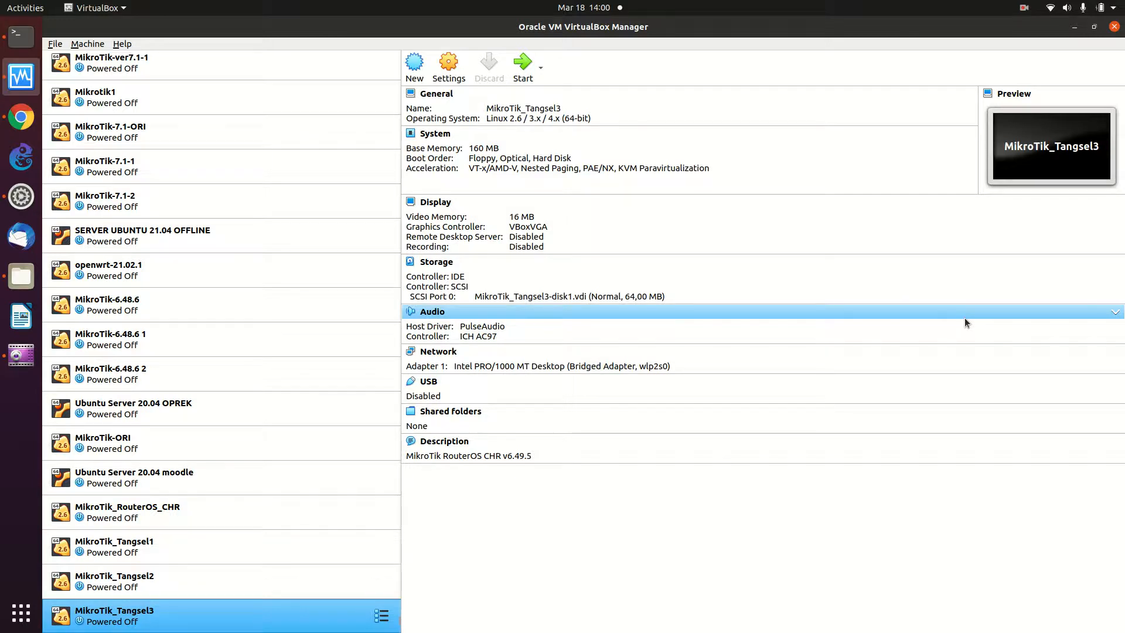
click(323, 546)
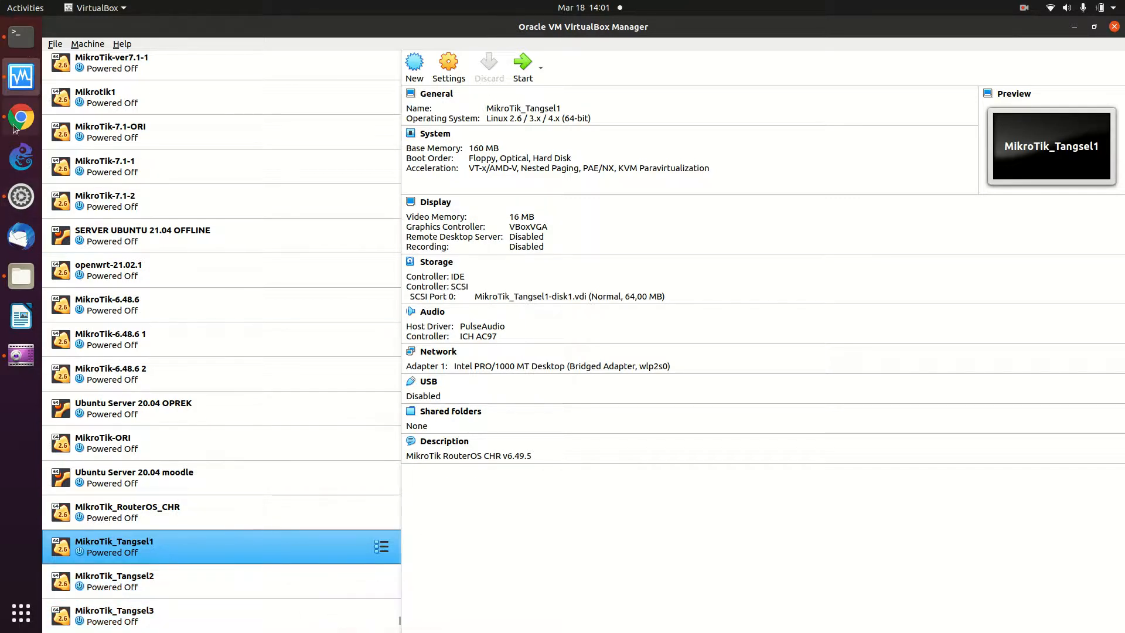
- Launch GNS3, overwrite the existing untitled project, and decline the version 2.2.29 download
click(24, 160)
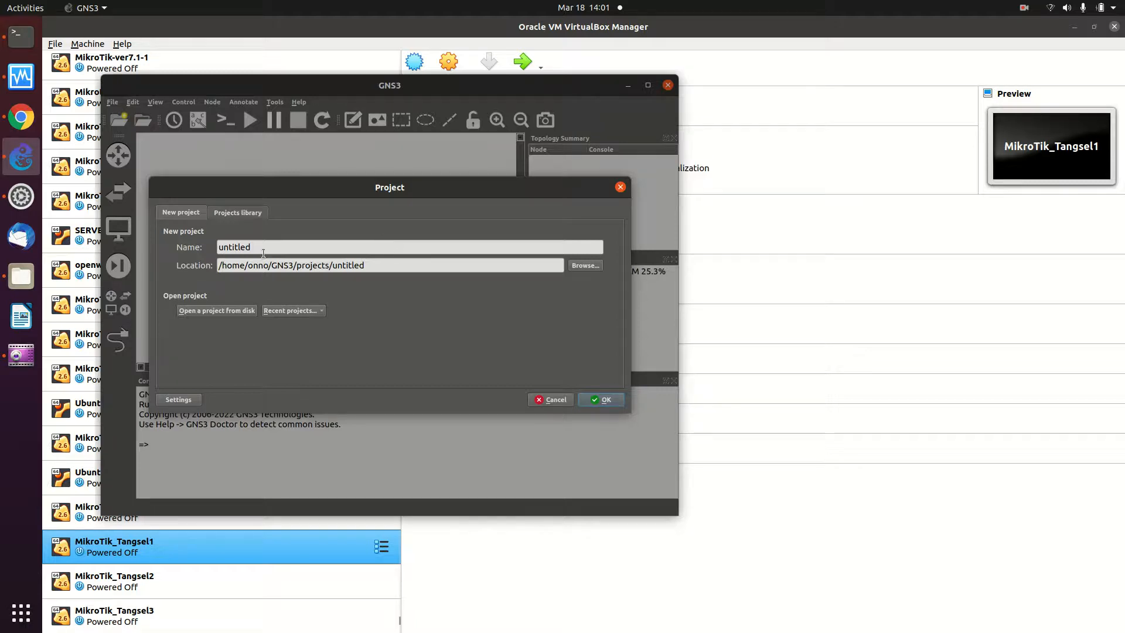
click(600, 402)
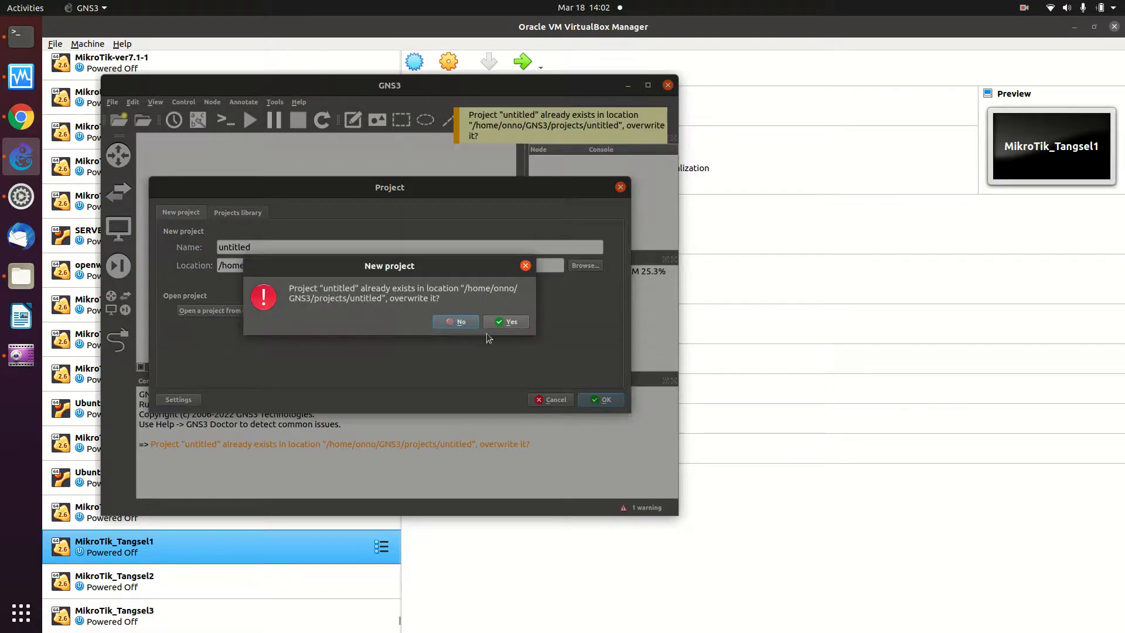
click(504, 323)
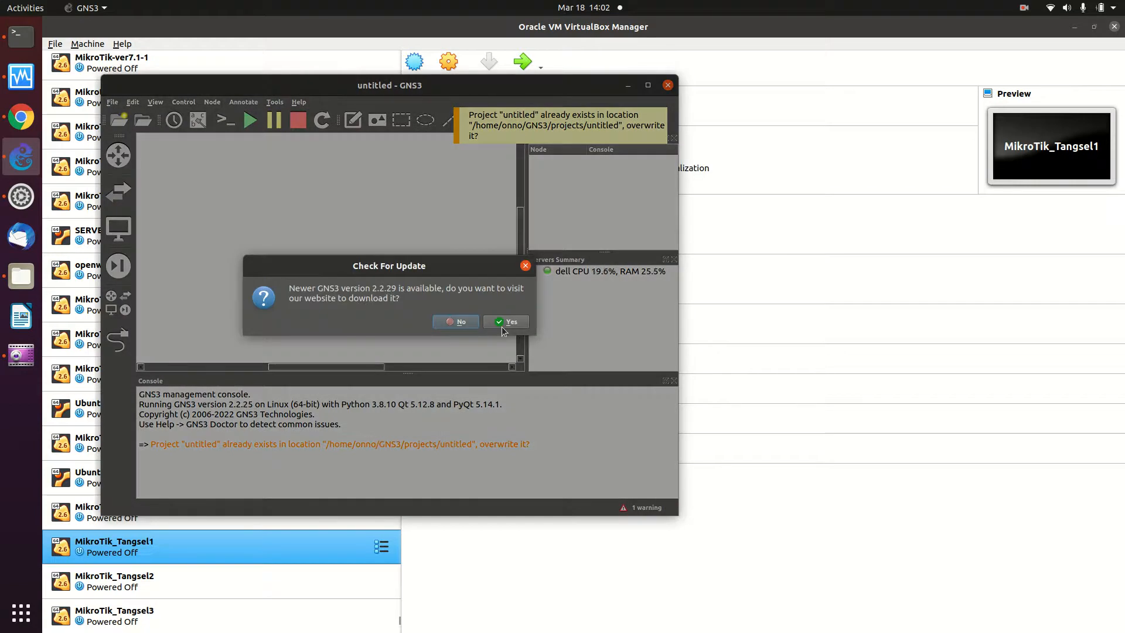
click(448, 323)
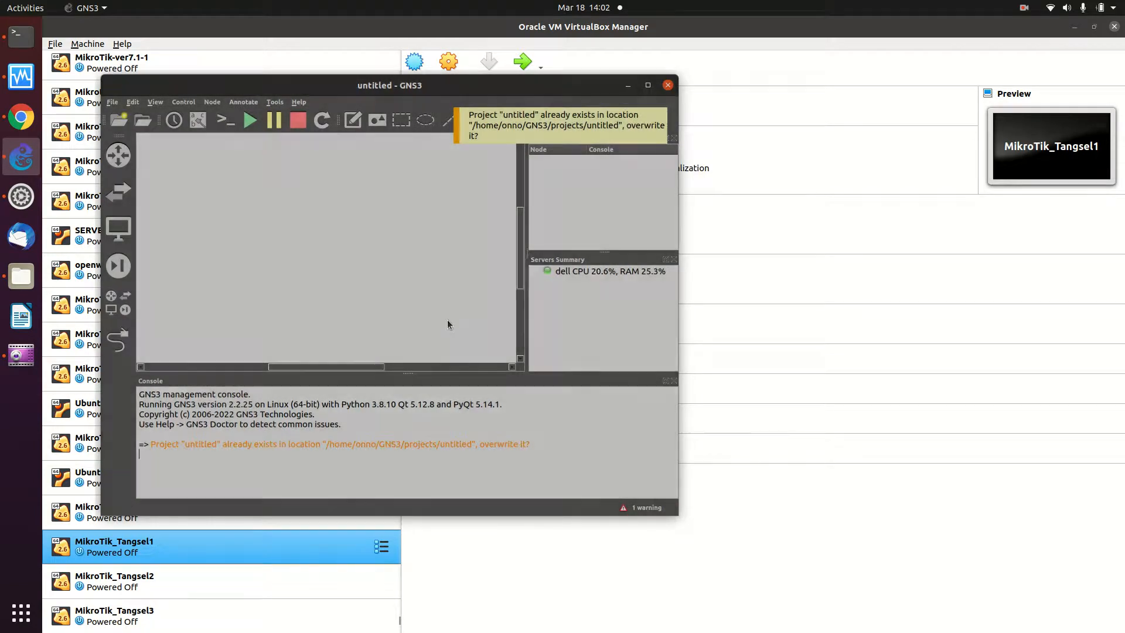
- Maximize the GNS3 window and dismiss the project-already-exists notification
click(647, 85)
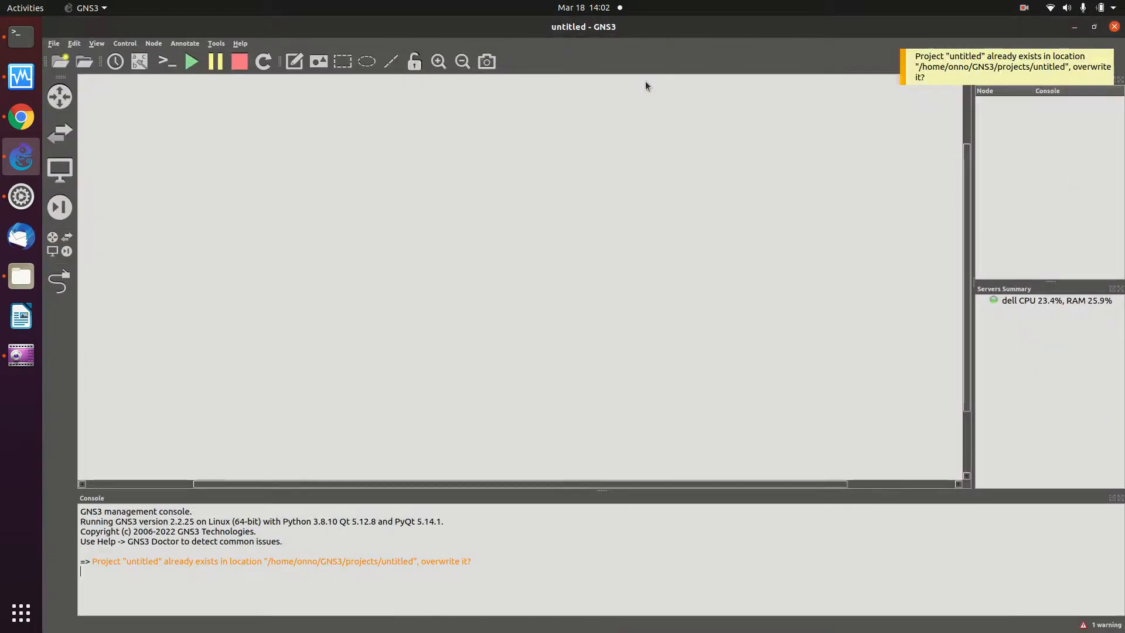
click(903, 66)
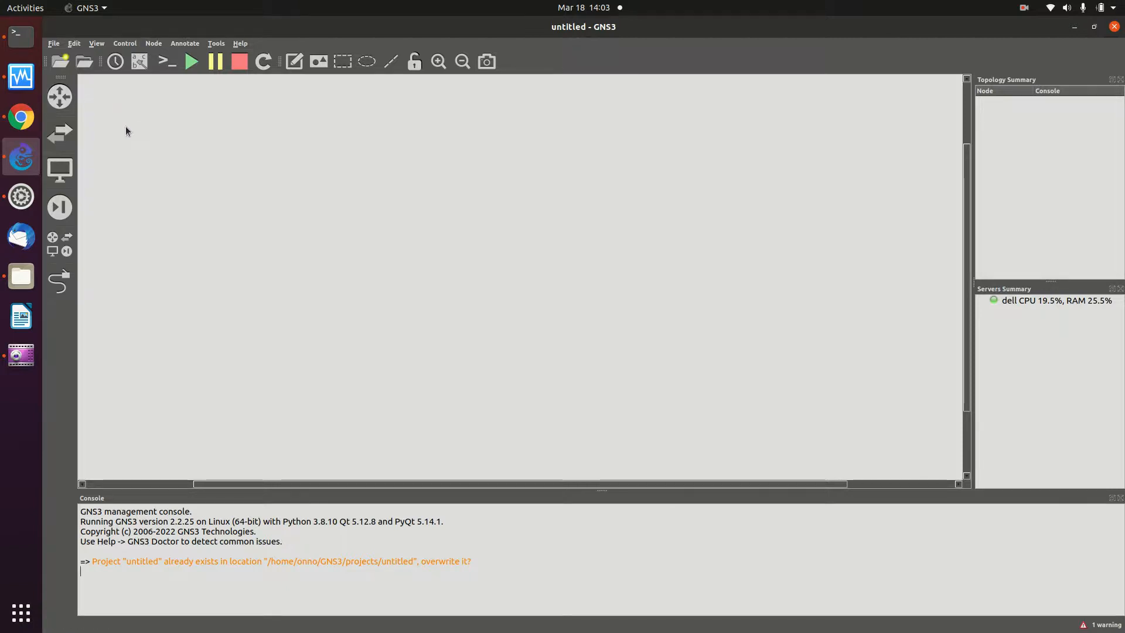
click(75, 44)
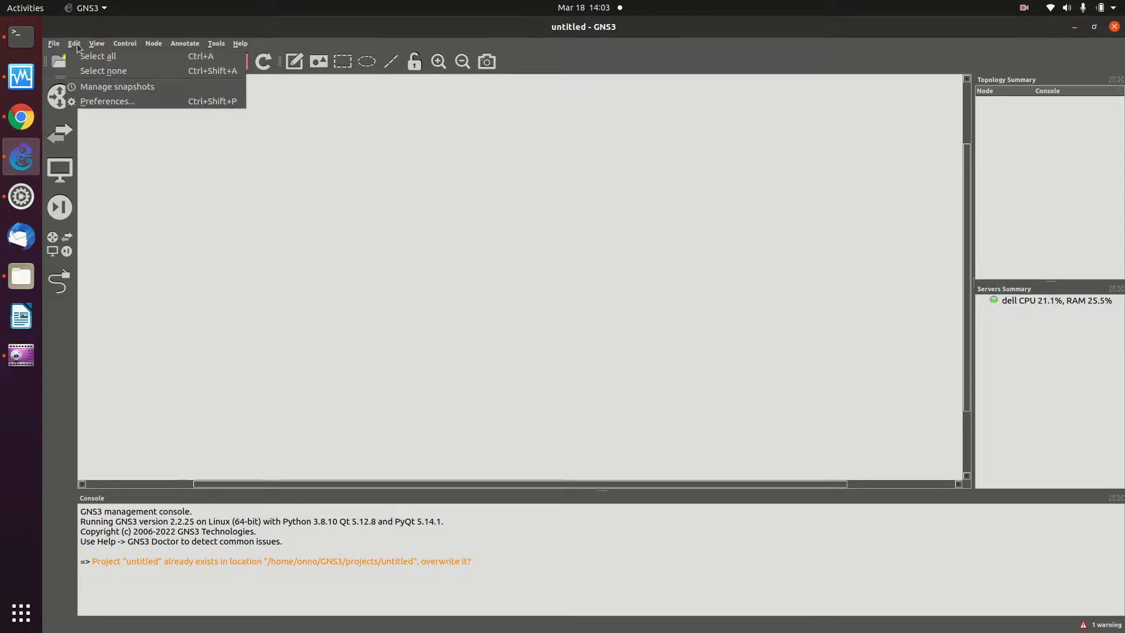
- Open GNS3 Preferences, then bring the Files window showing Downloads to the front
click(115, 101)
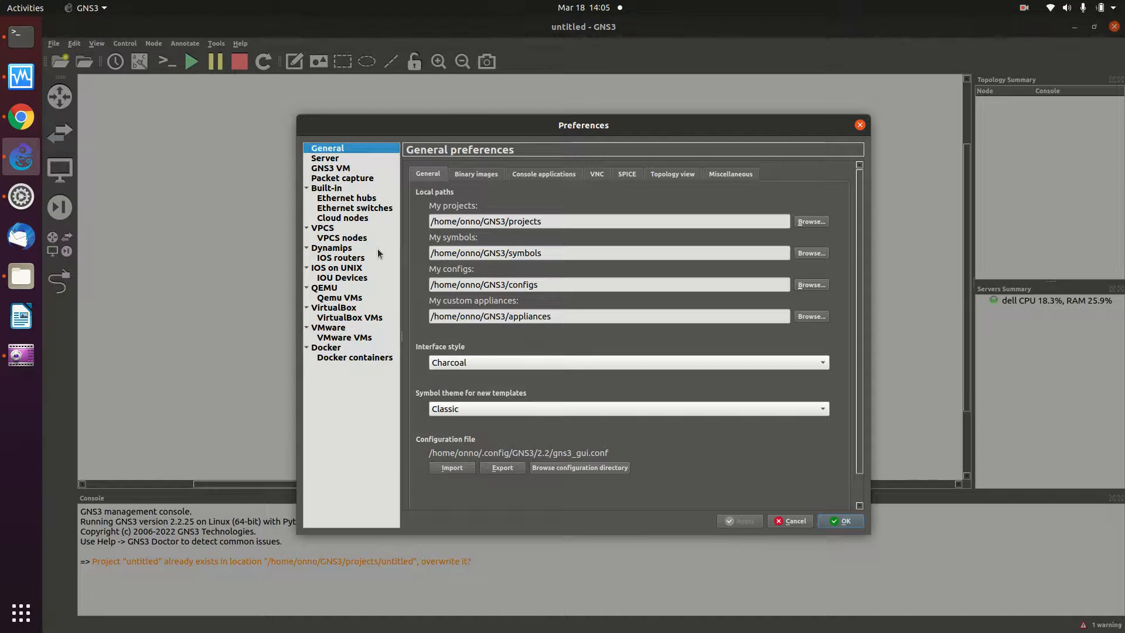
click(14, 279)
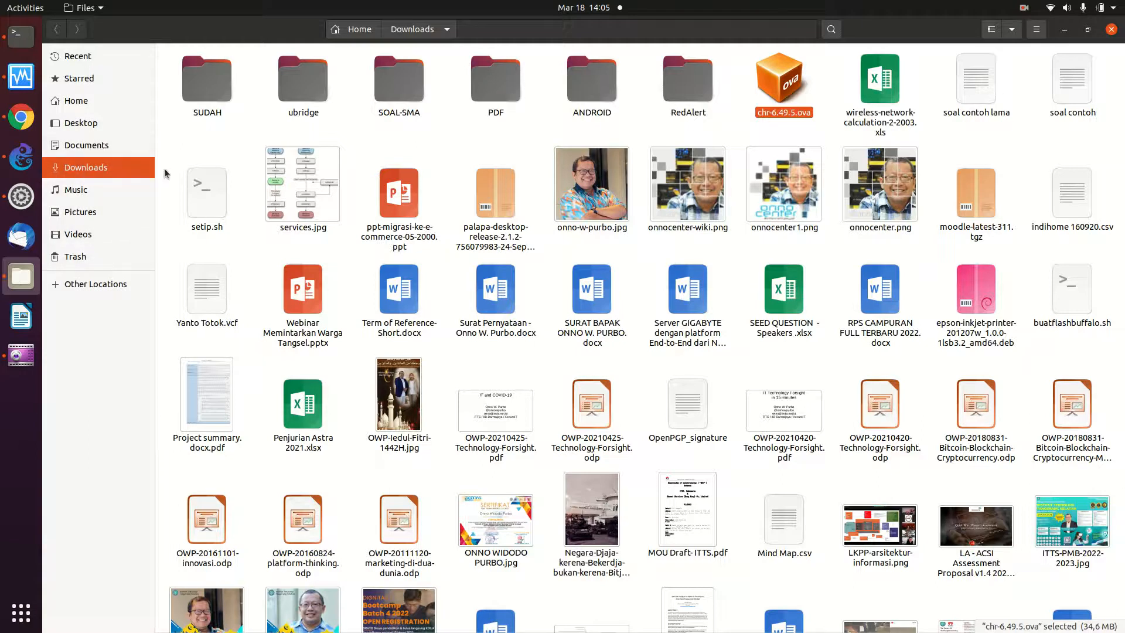
- Browse Files to Home > GNS3 > images > CISCO, then minimize the Files window
click(87, 108)
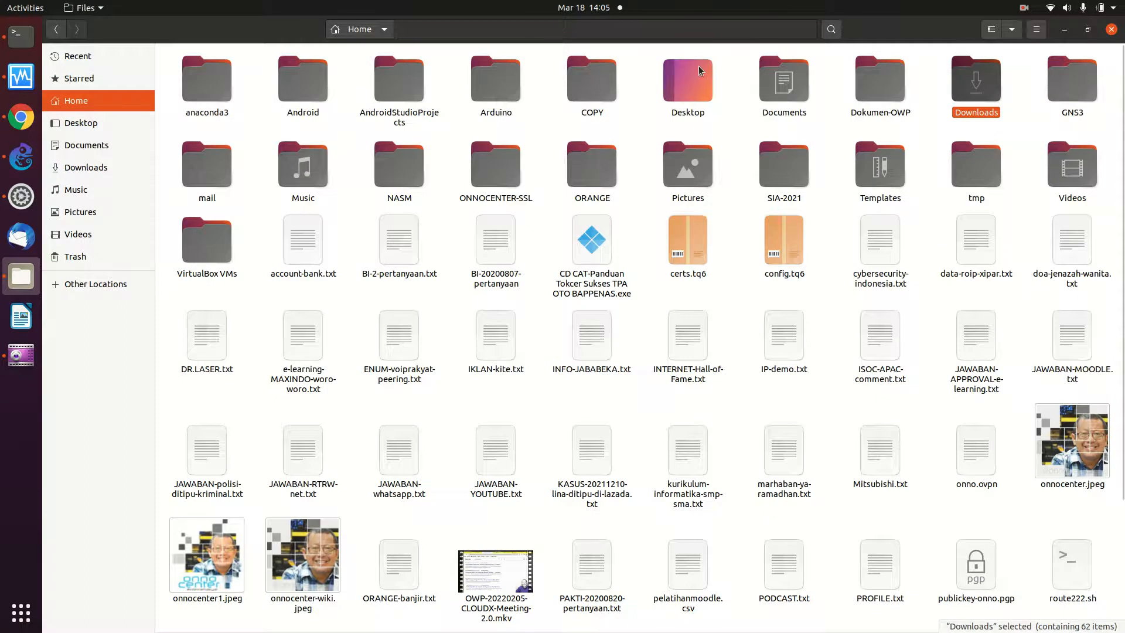
double_click(1082, 68)
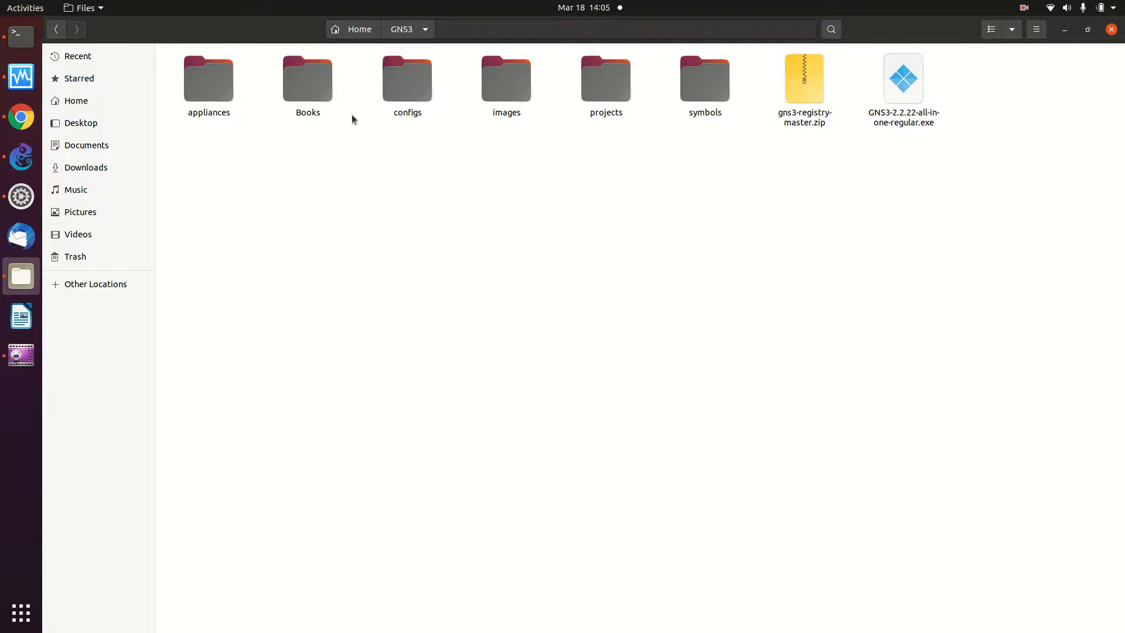
double_click(493, 95)
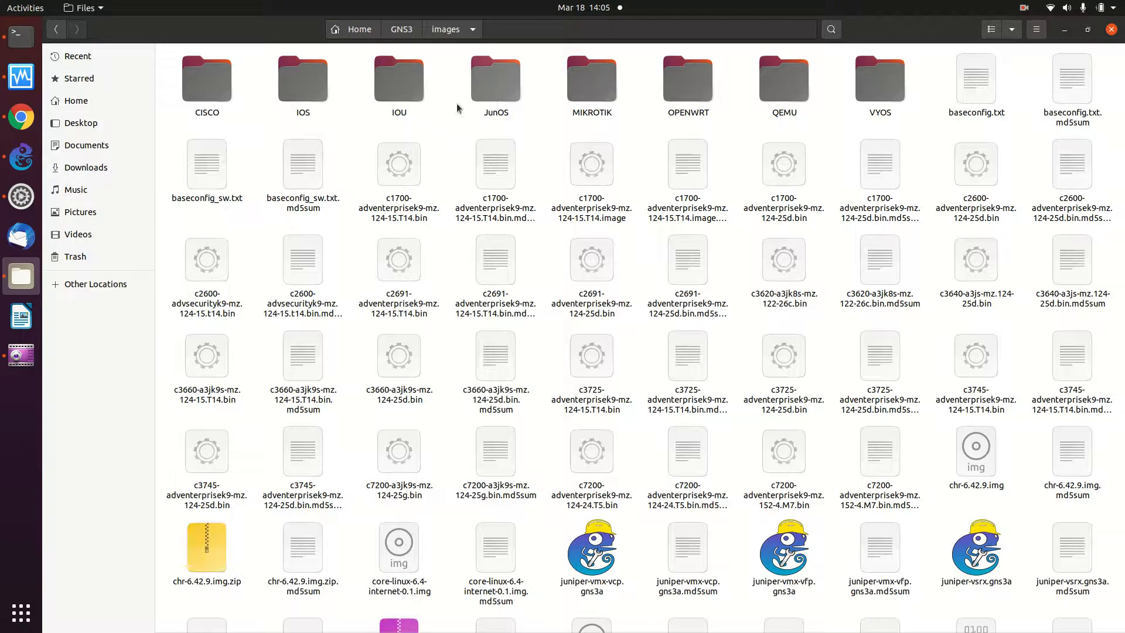
double_click(195, 87)
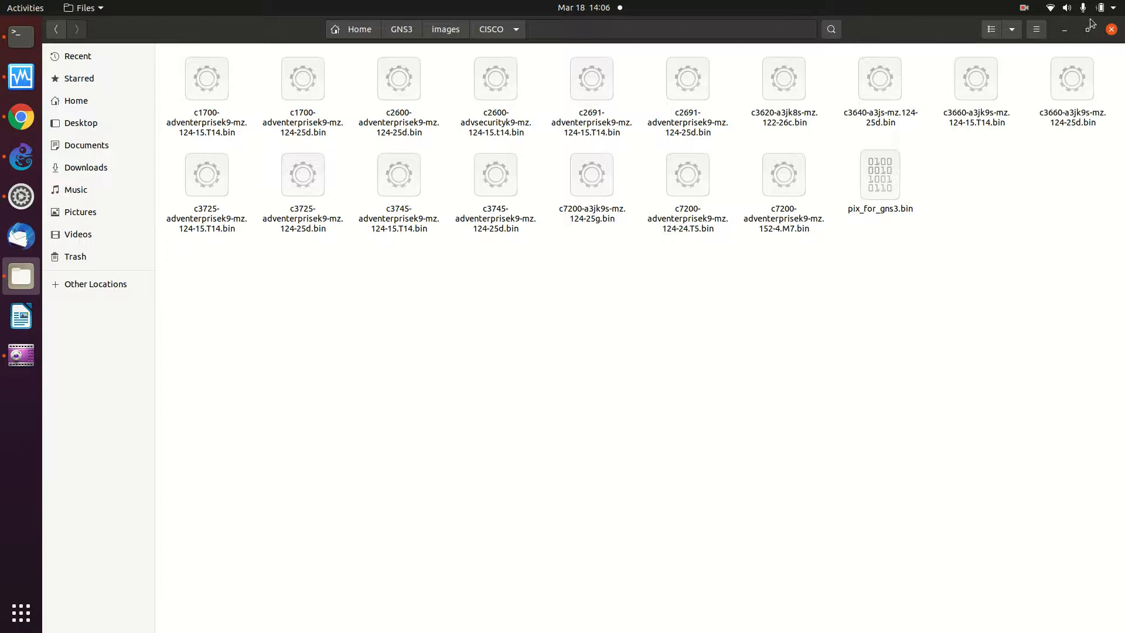
click(1064, 28)
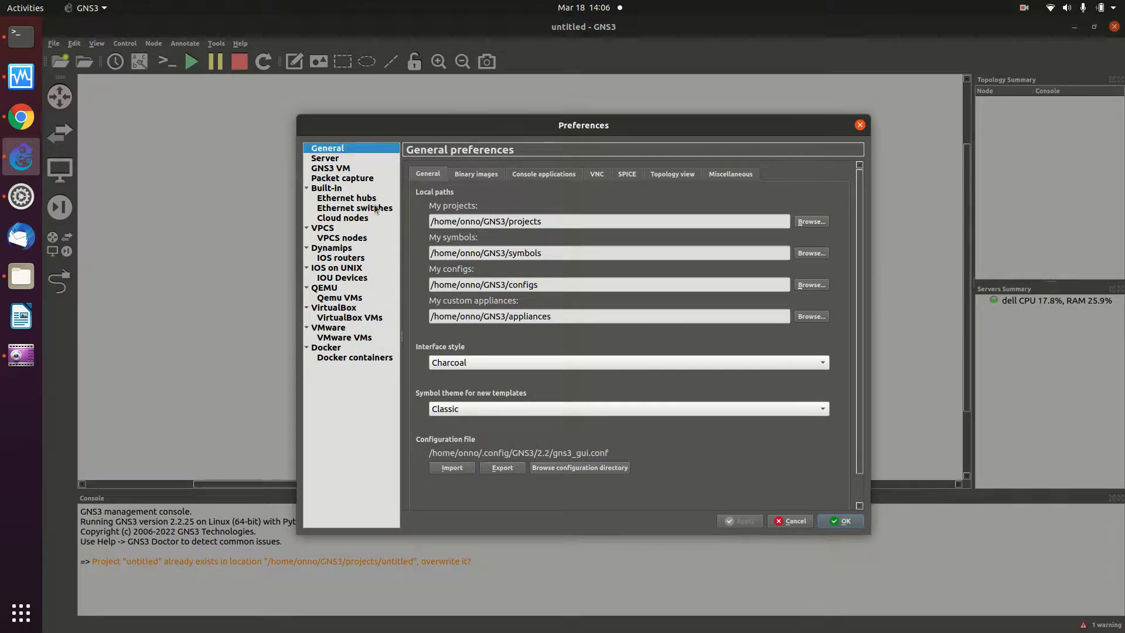
- Start a new template under Dynamips > IOS routers in Preferences
click(342, 258)
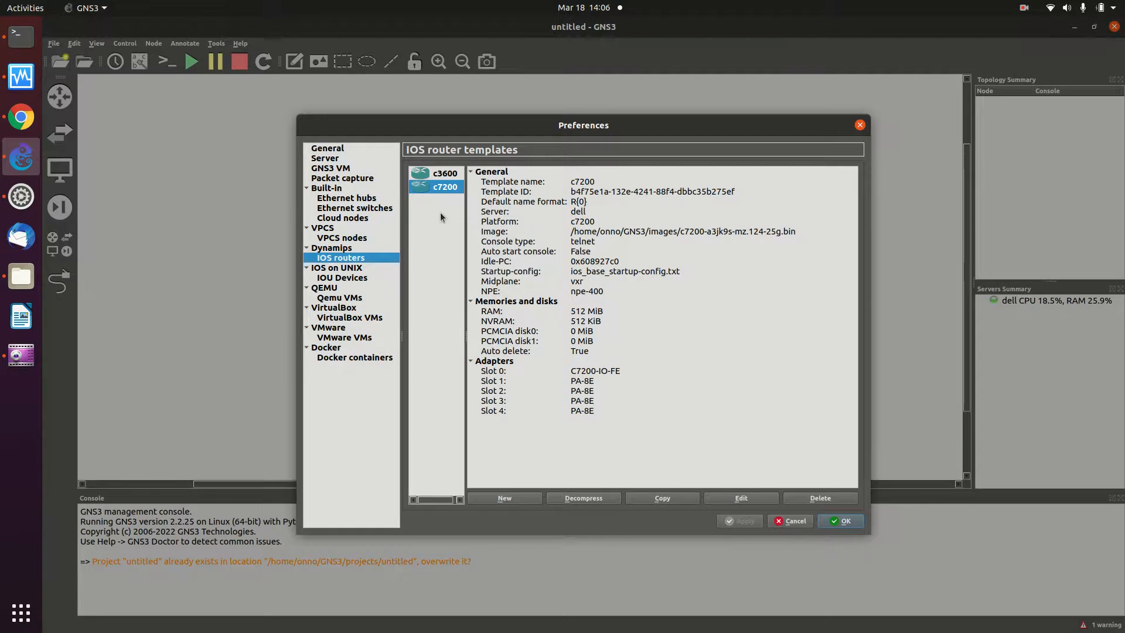
click(520, 499)
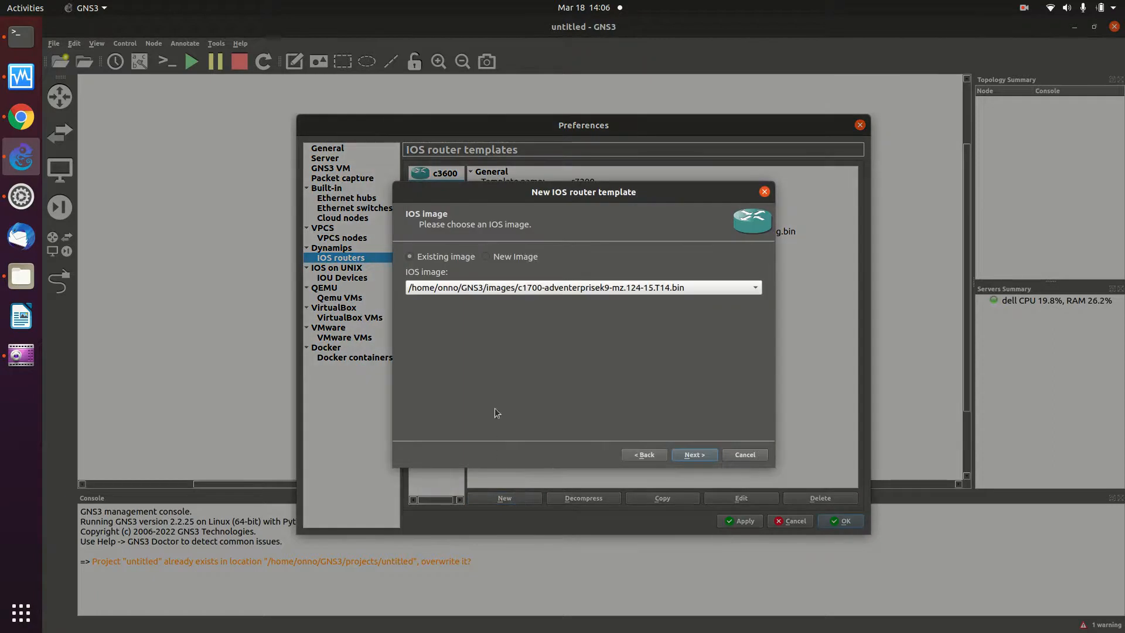
- Choose the c3745-adventerprisek9-mz.124-25d.bin IOS image for the new router template
click(584, 293)
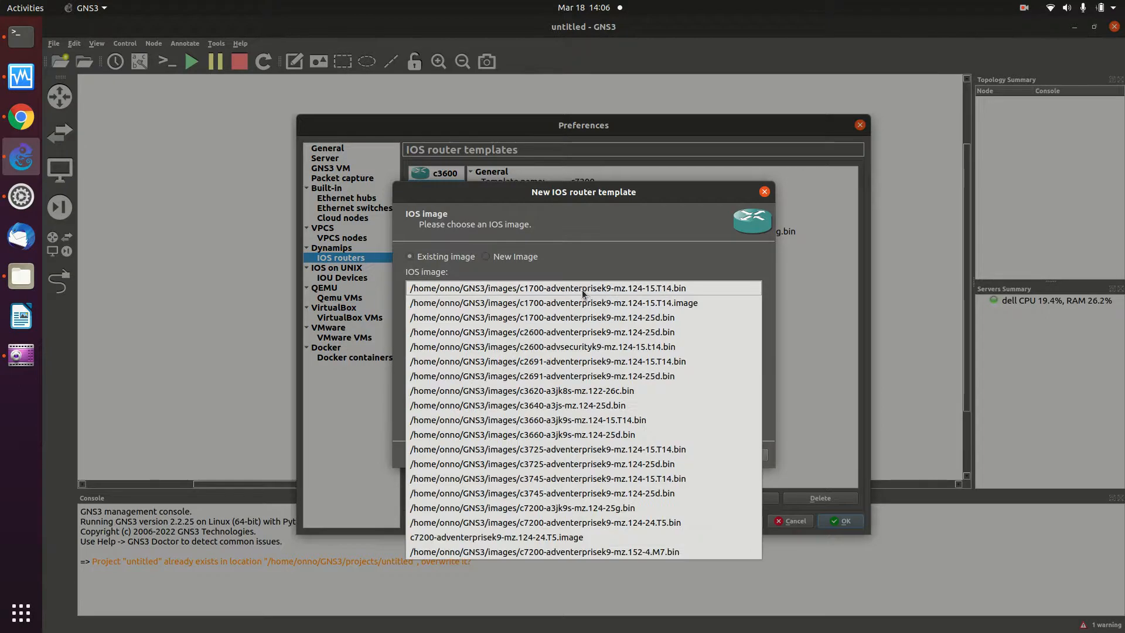
click(582, 289)
click(582, 290)
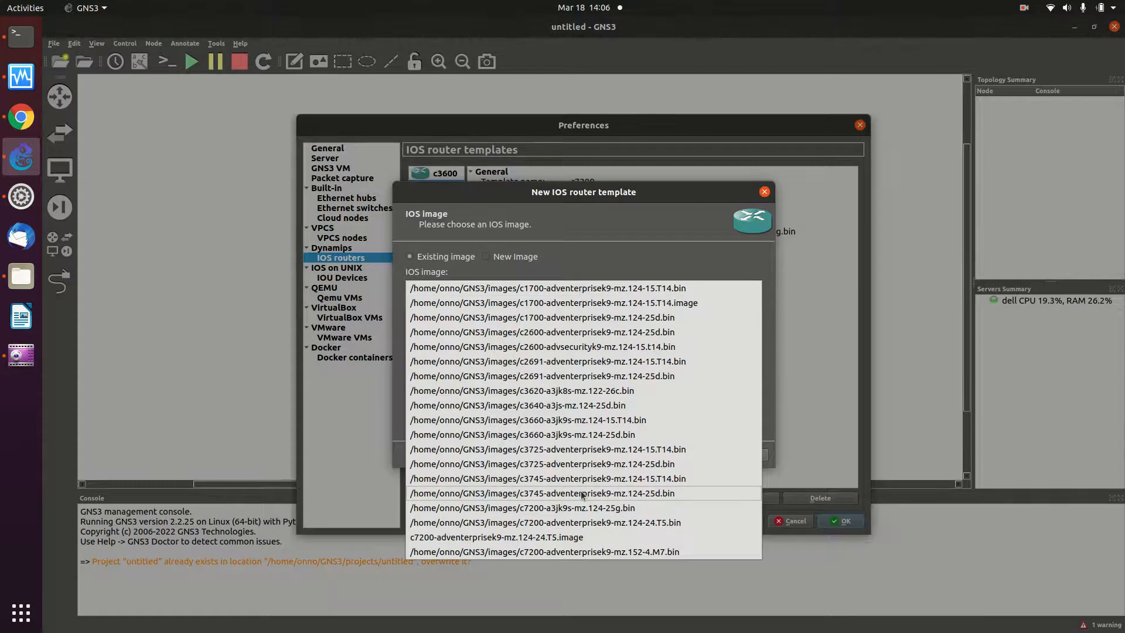
click(602, 491)
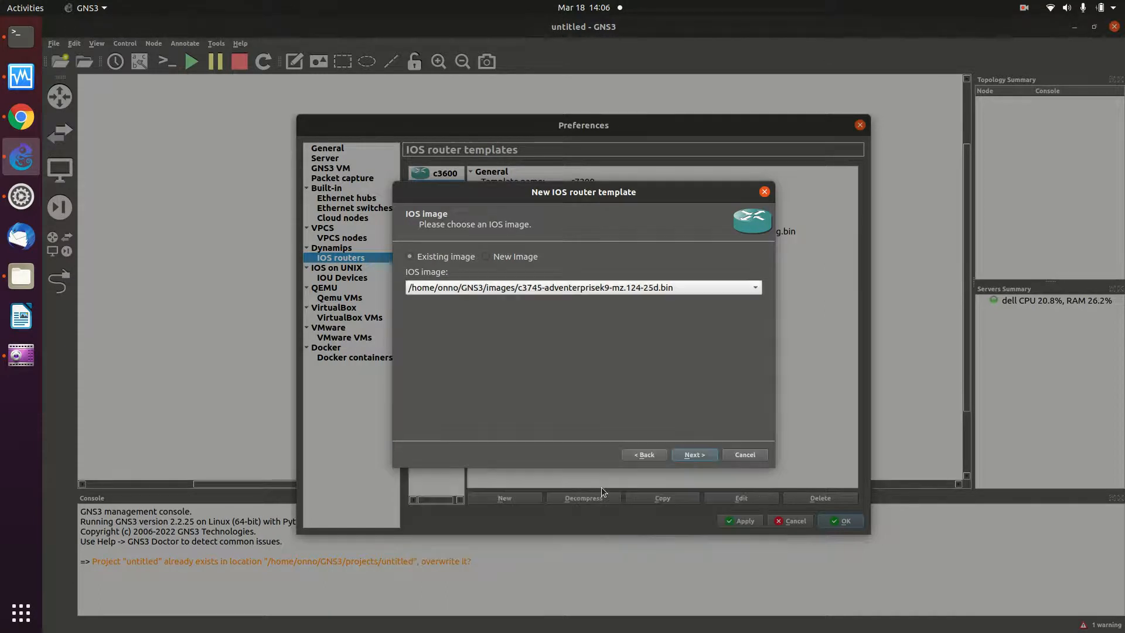
click(687, 458)
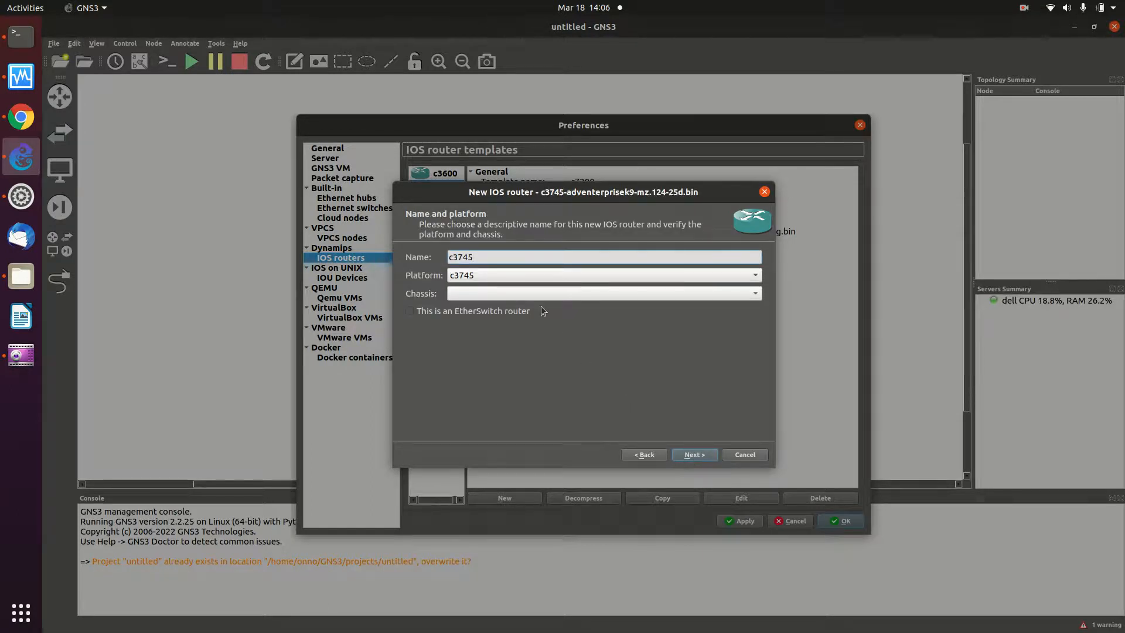
- Keep name c3745 and 256 MiB RAM, and fit NM-16ESW modules in slots 1 and 2
click(682, 456)
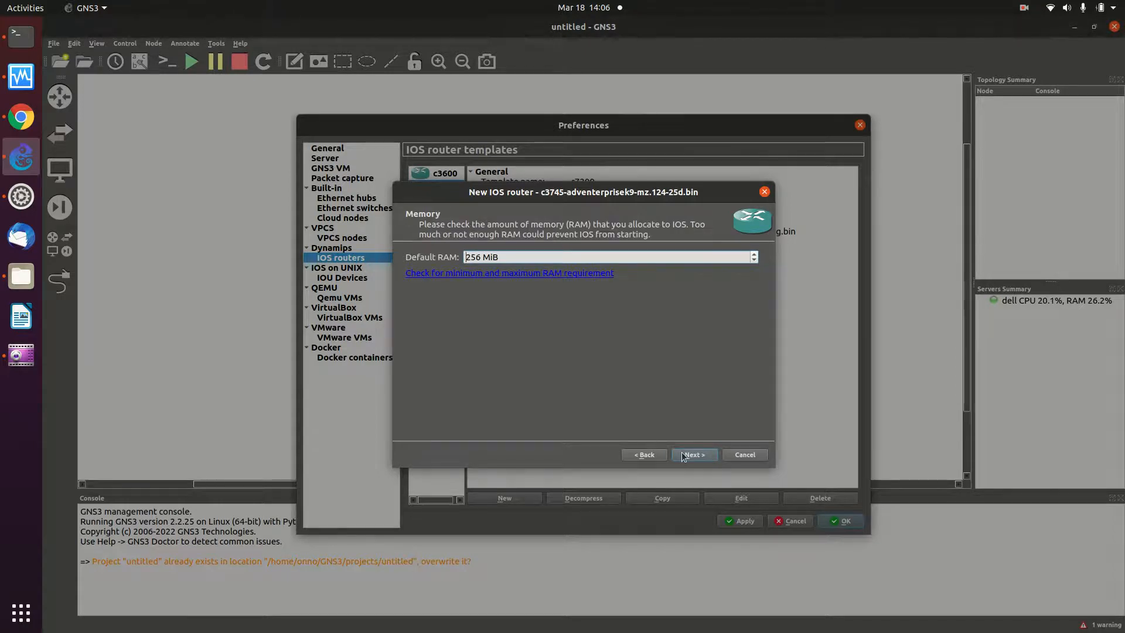
click(683, 456)
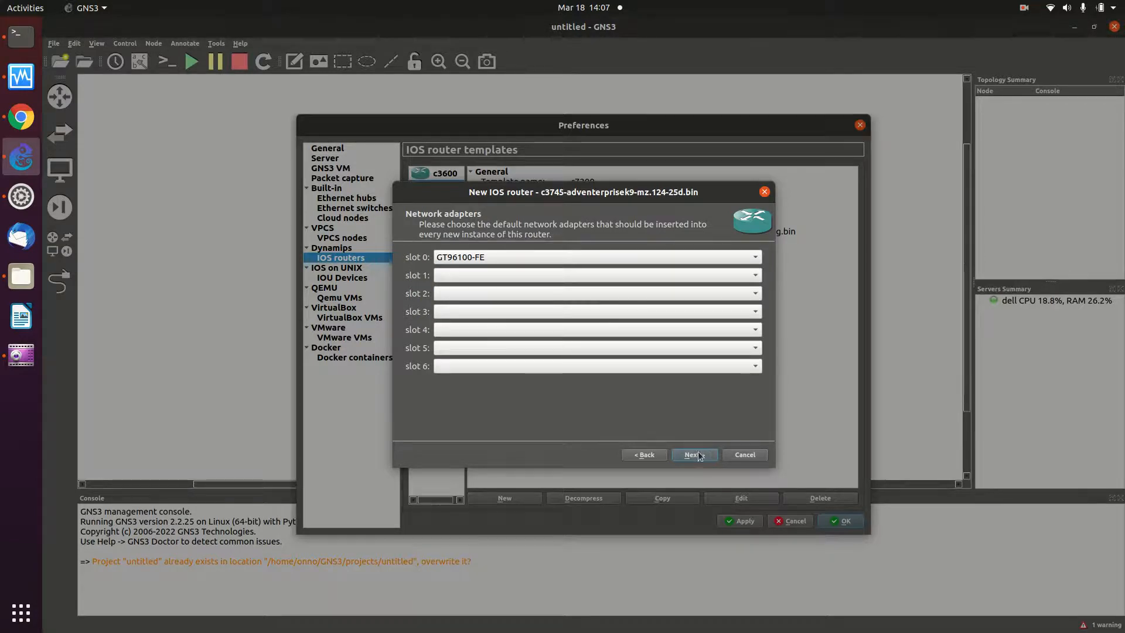
click(651, 276)
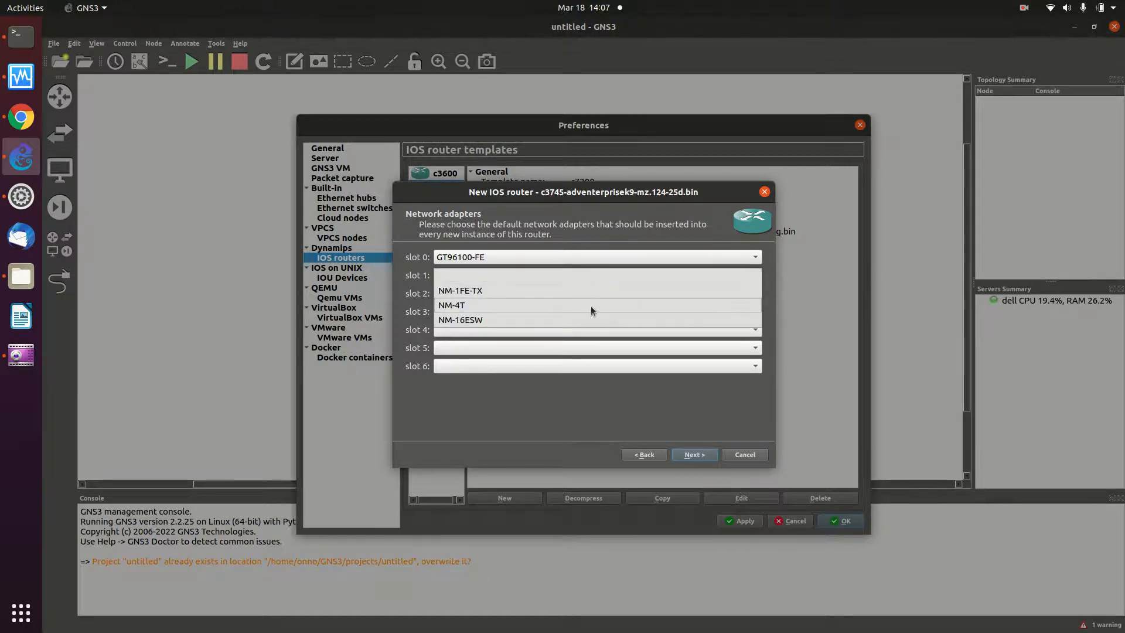
click(582, 322)
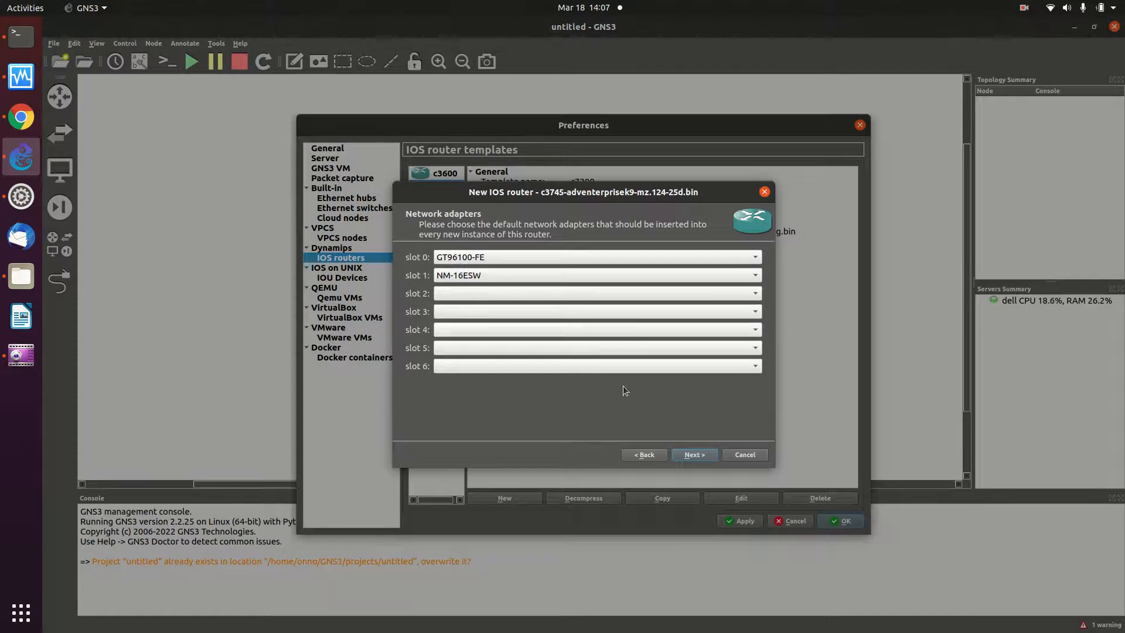
click(595, 294)
click(550, 338)
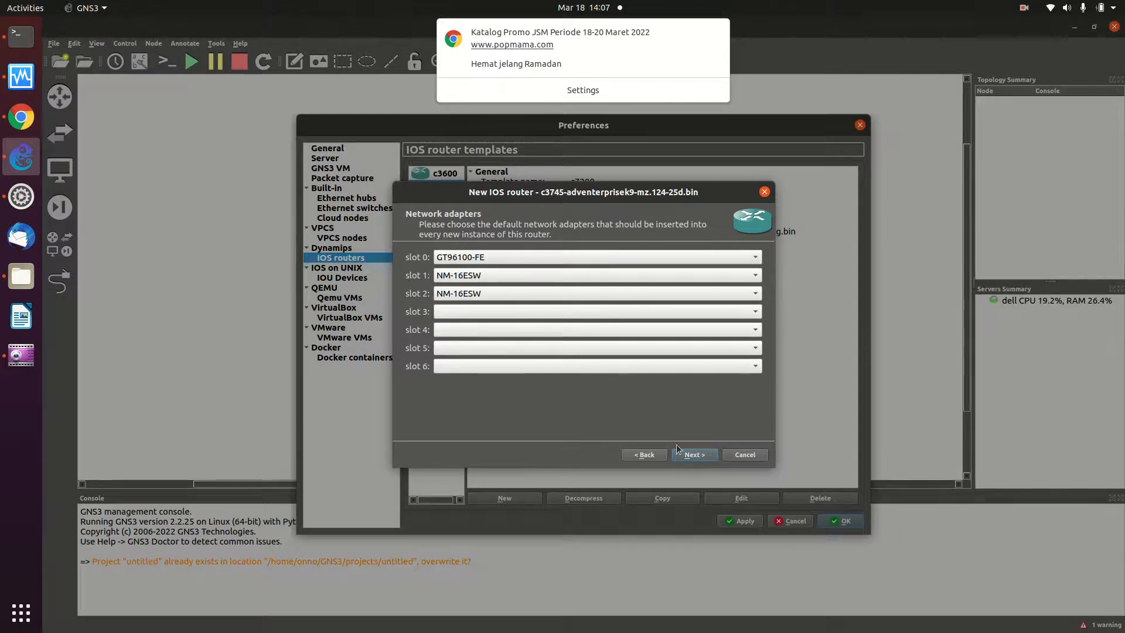
- Put a WIC-1T module in wic 0 of the c3745 router and advance to Idle-PC
click(693, 455)
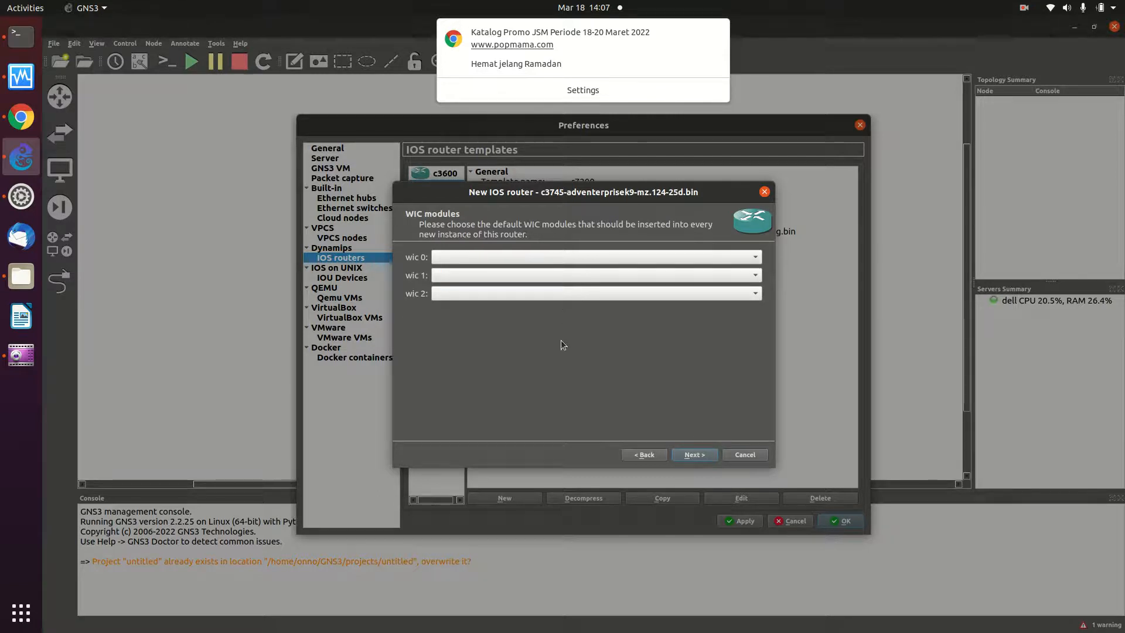
click(535, 253)
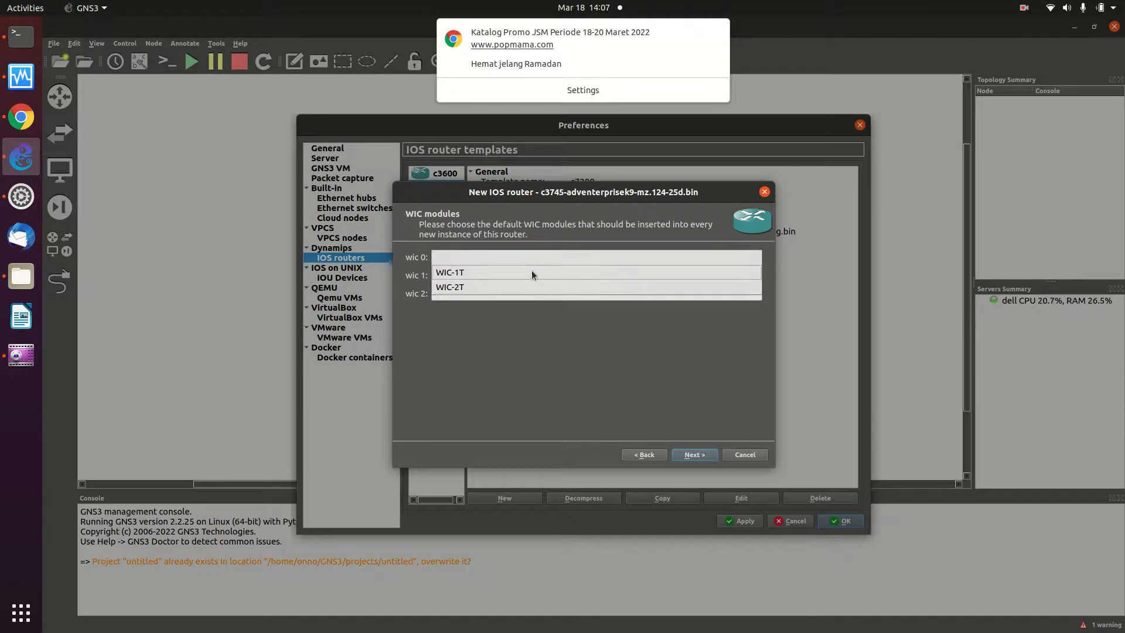
click(532, 271)
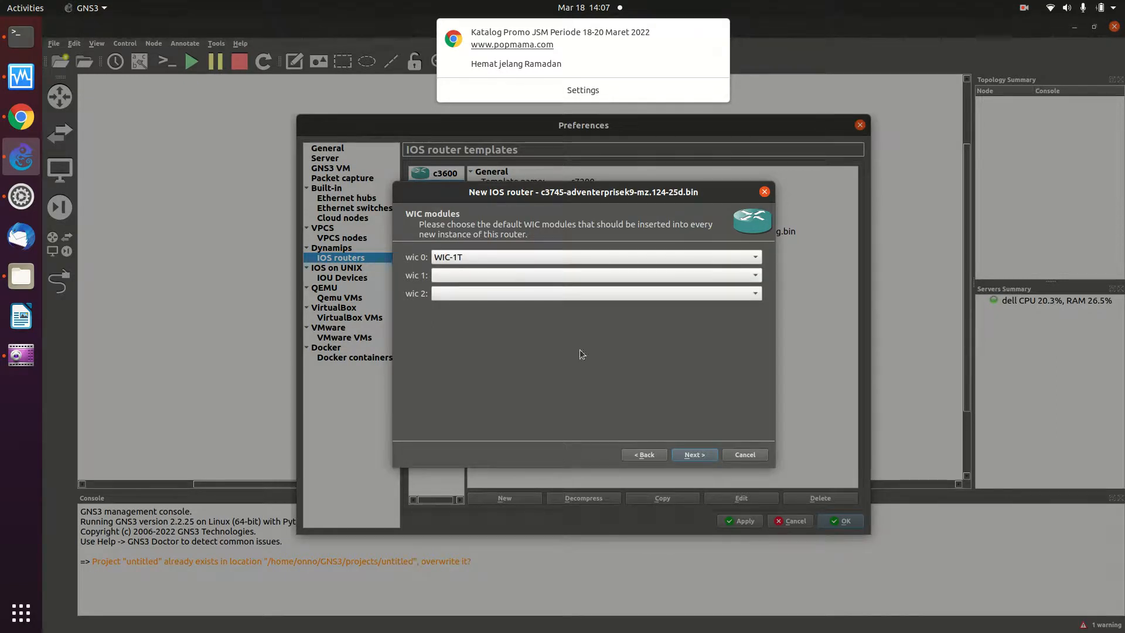
click(691, 456)
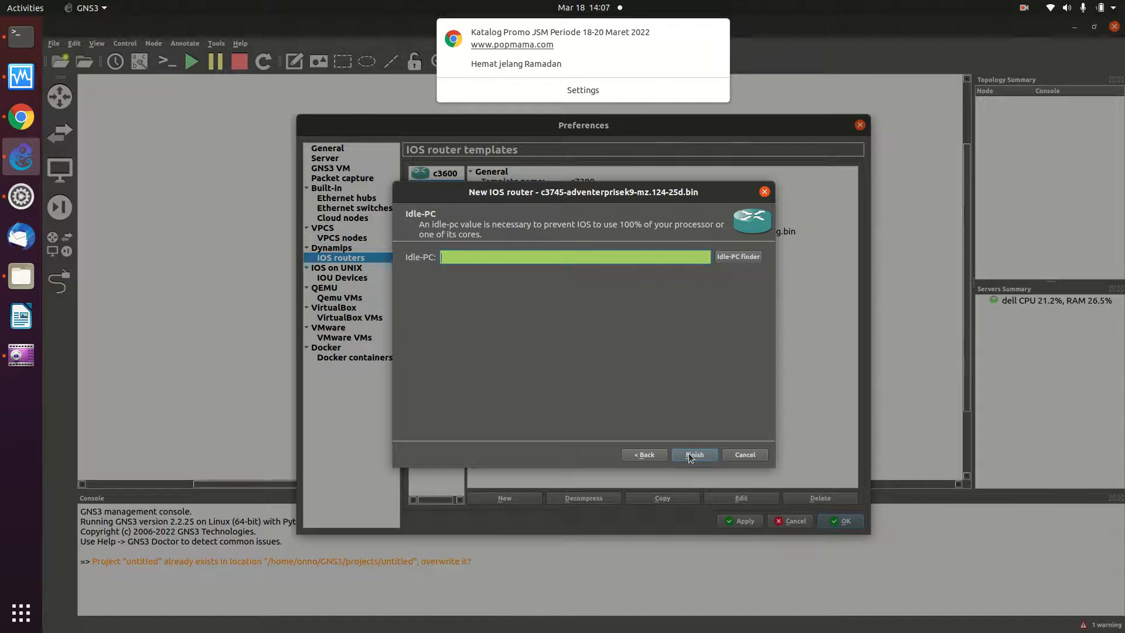
- Run the Idle-PC finder to get 0x60aa311c for the c3745 image
click(720, 257)
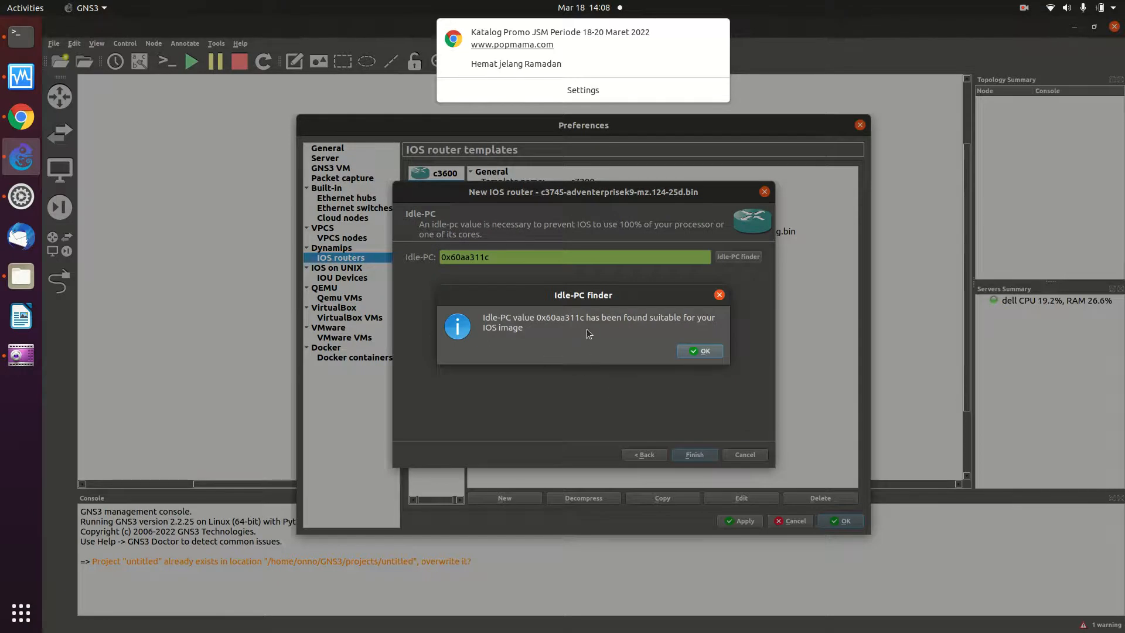
click(697, 350)
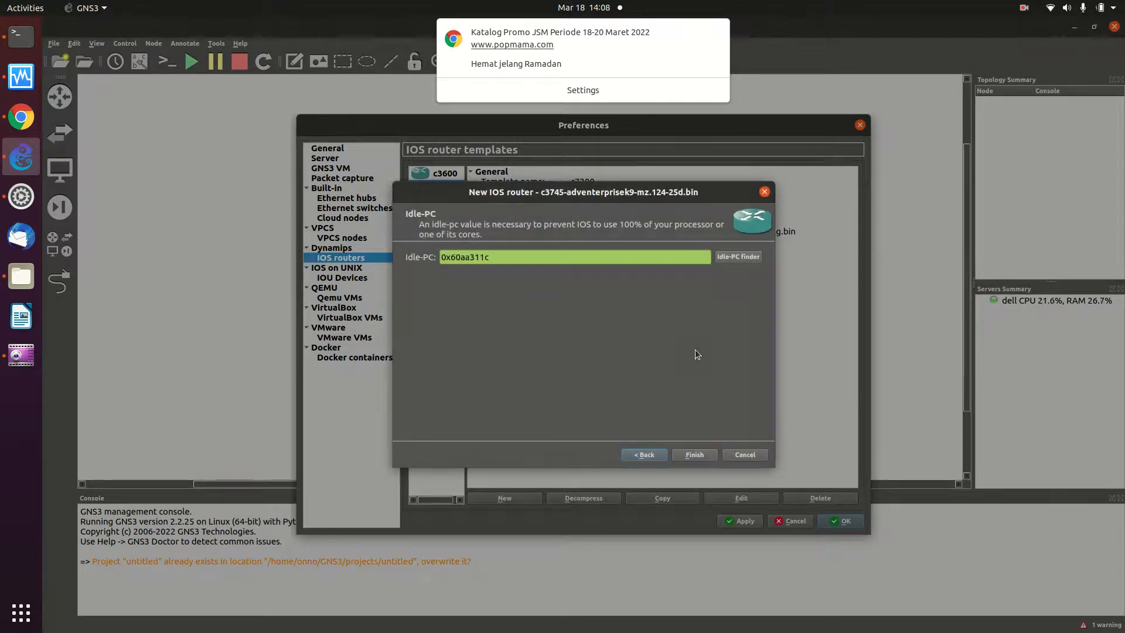
- Finish the c3745 router template and apply it in Preferences
click(701, 456)
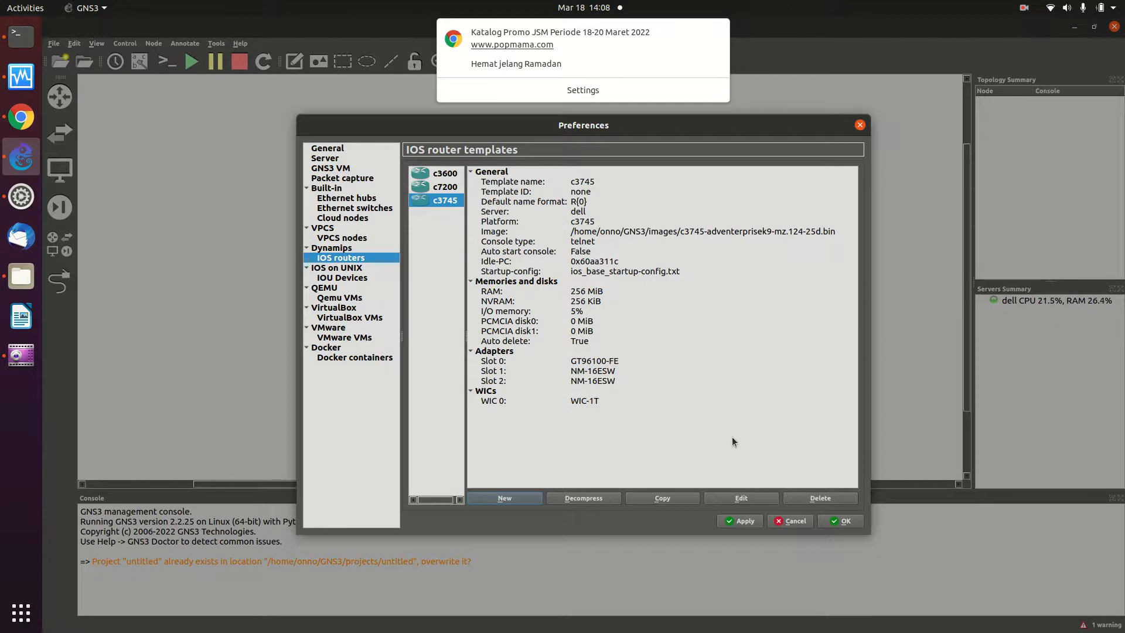
click(726, 522)
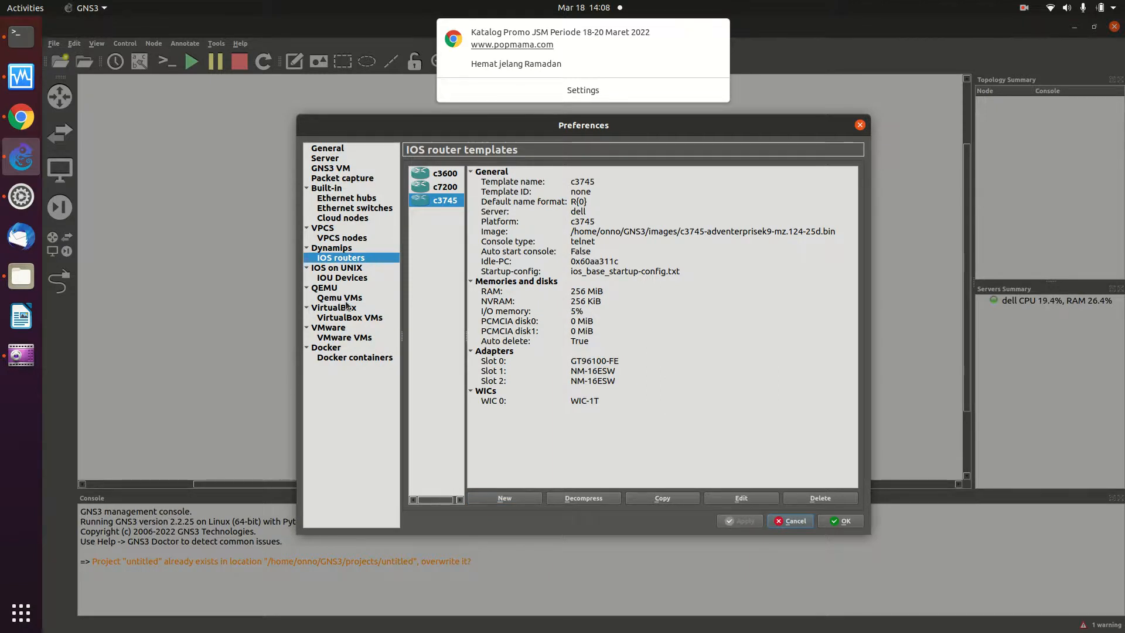
- Create a VirtualBox VM template from the MikroTik_Tangsel1 VM
click(349, 317)
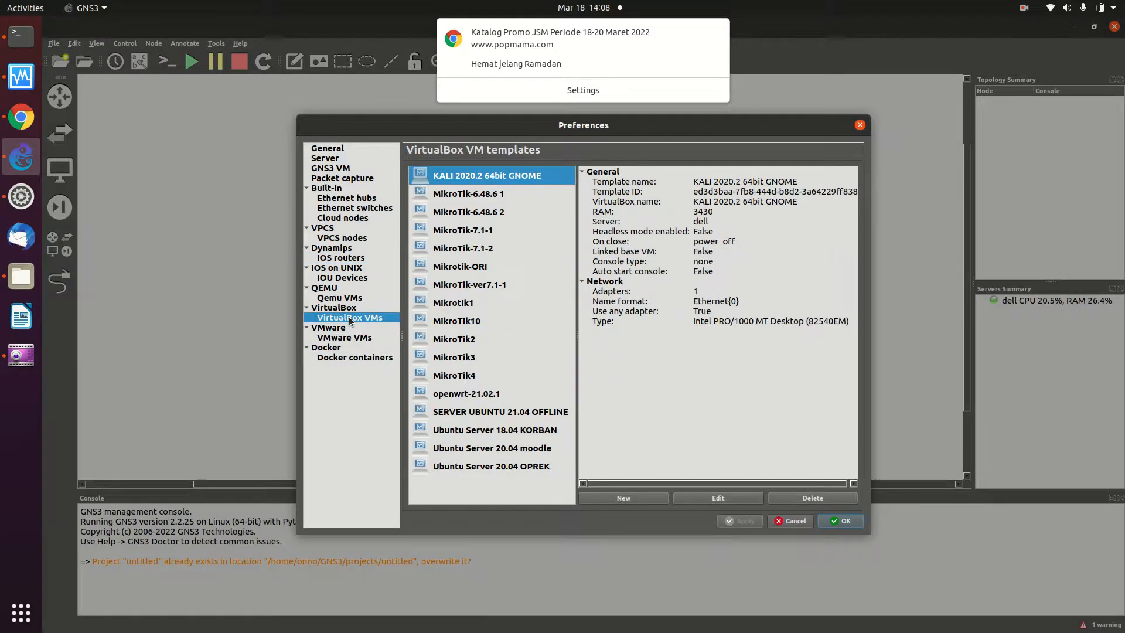
click(632, 497)
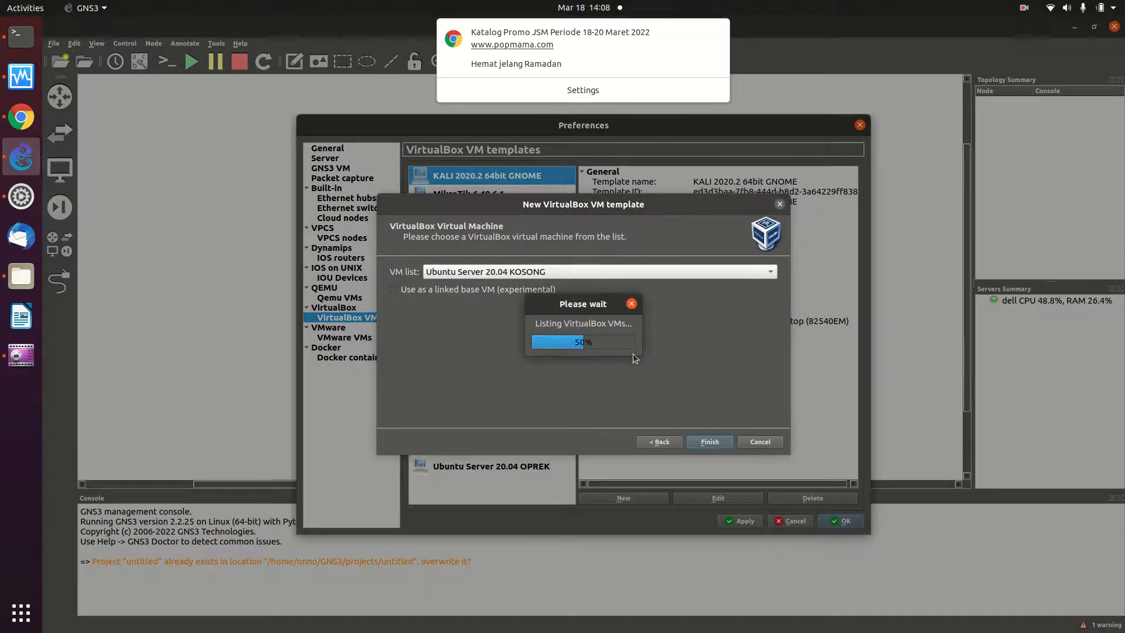
click(614, 272)
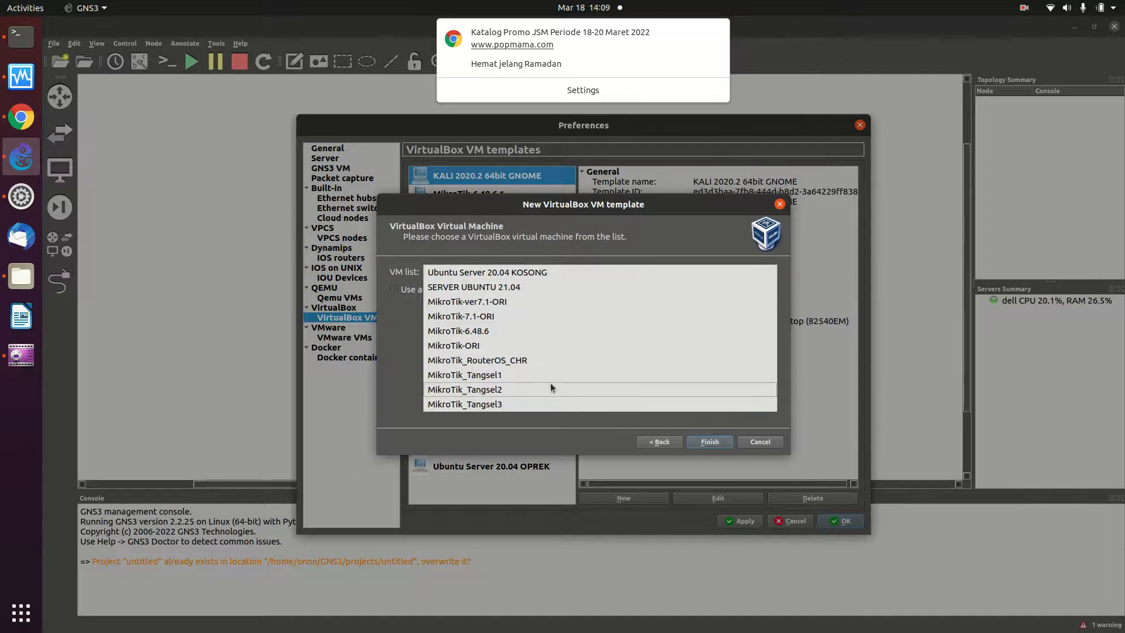
click(539, 372)
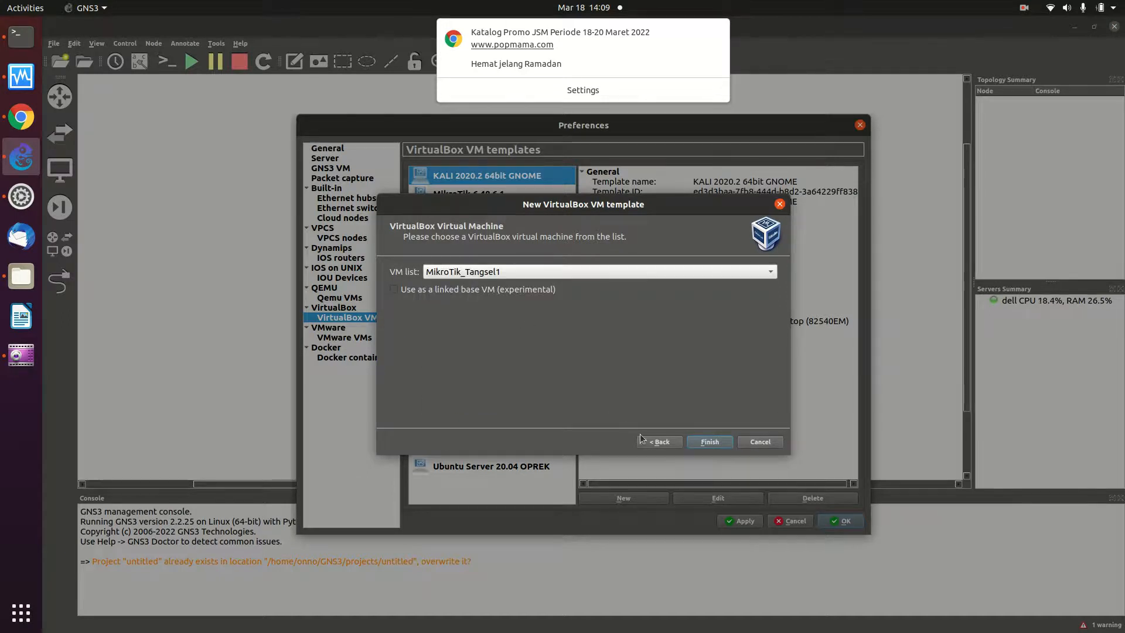
click(697, 439)
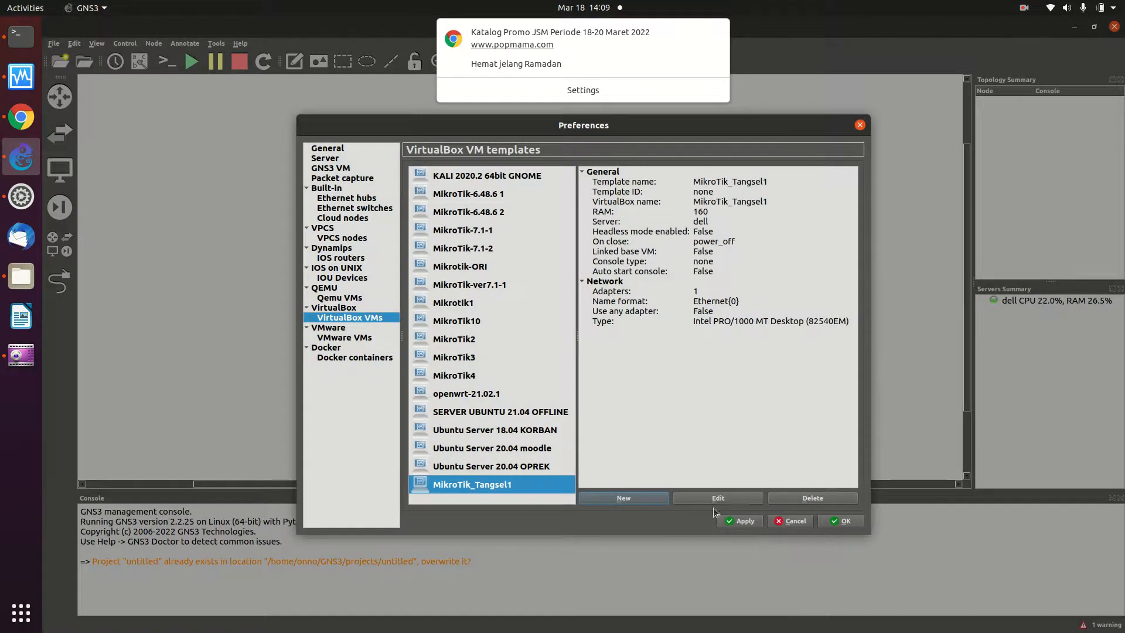
click(657, 499)
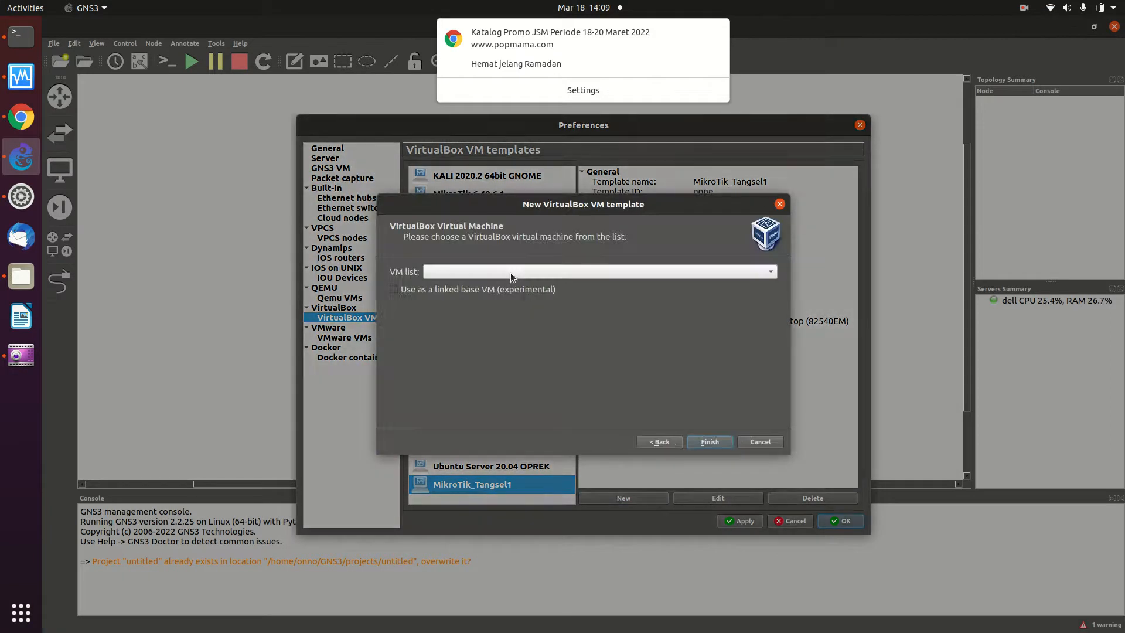
- Add a VirtualBox VM template for the MikroTik_Tangsel2 VM
click(668, 273)
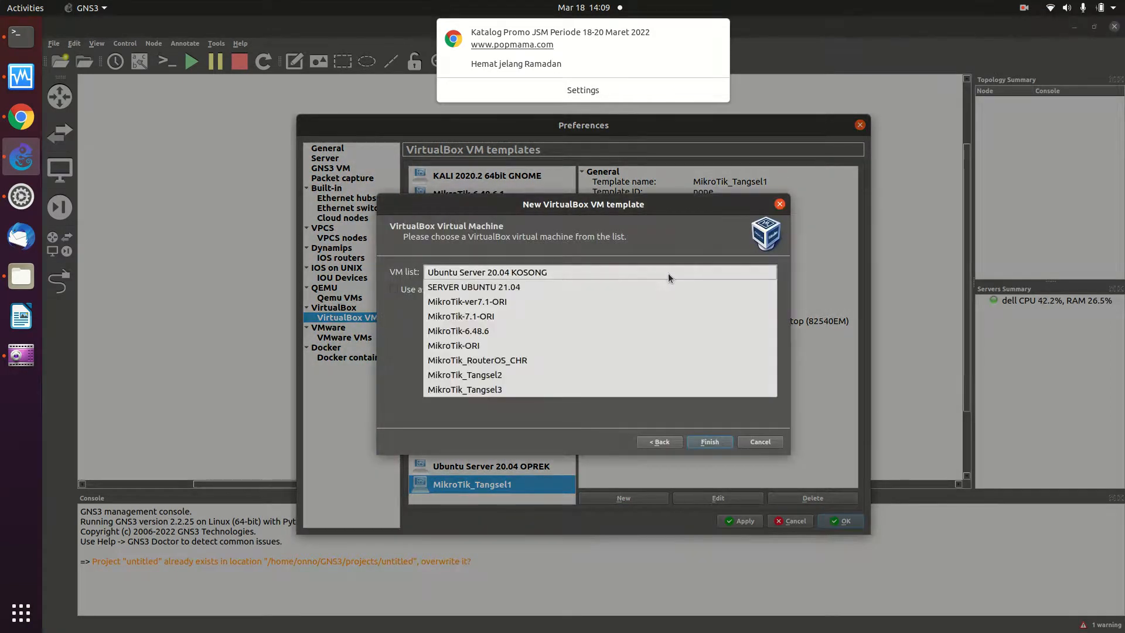
click(490, 375)
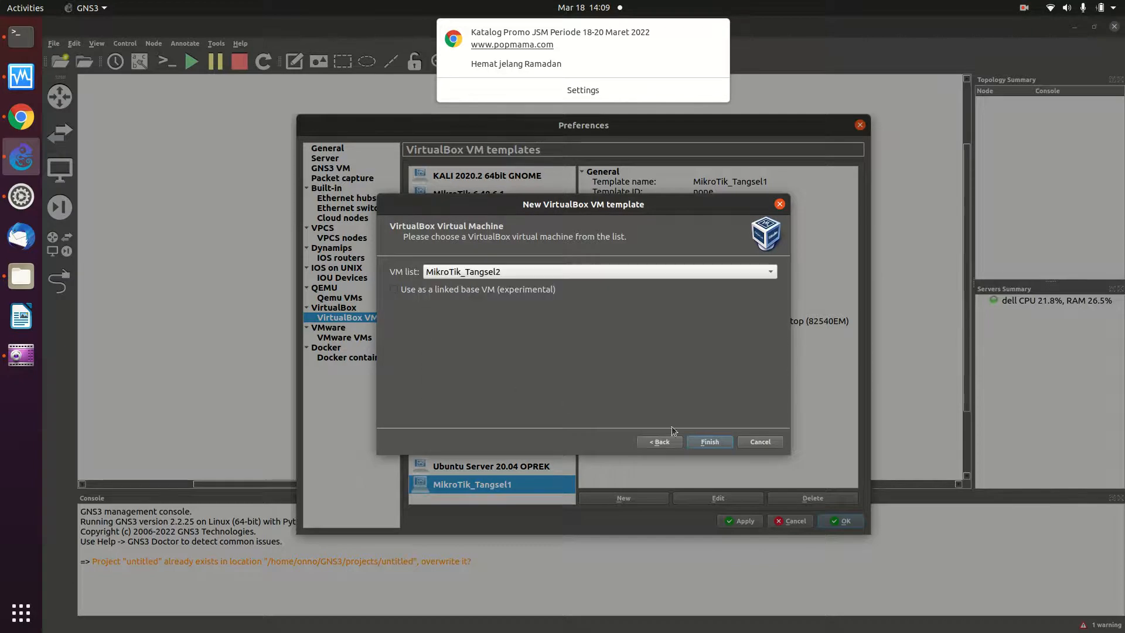
click(709, 442)
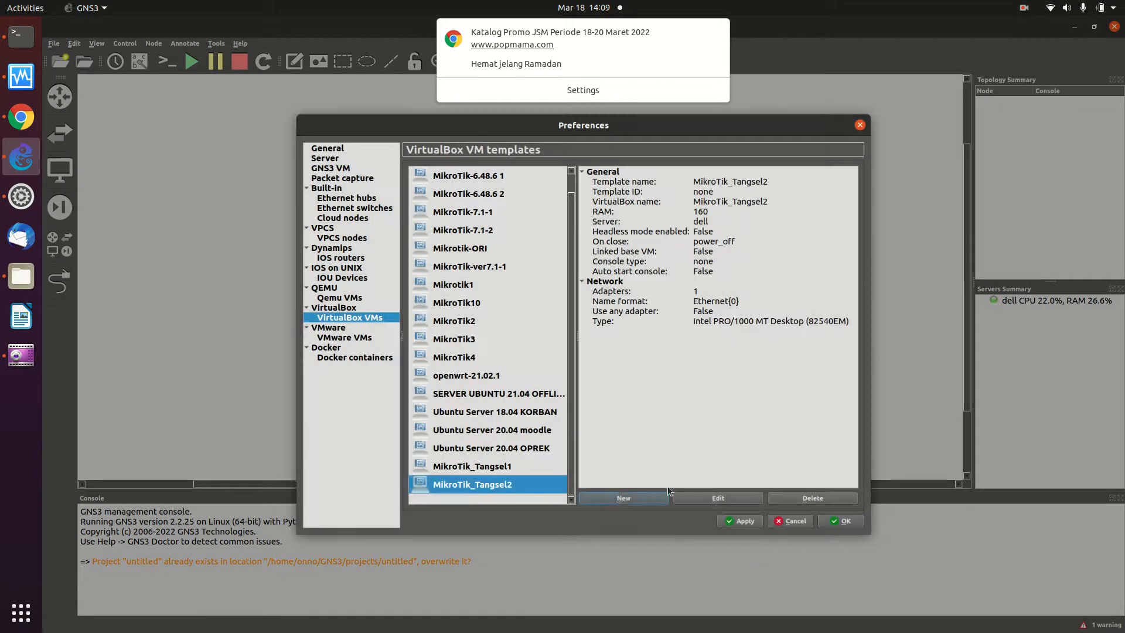
click(607, 497)
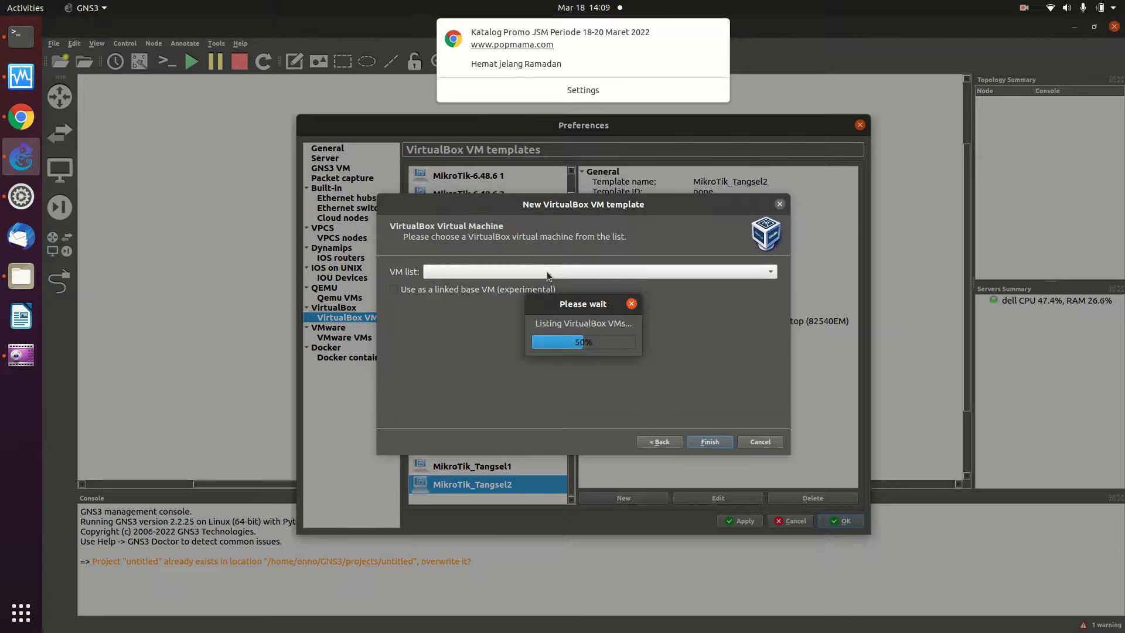
- Add the MikroTik_Tangsel3 VirtualBox template, then edit MikroTik_Tangsel1's template settings
click(546, 272)
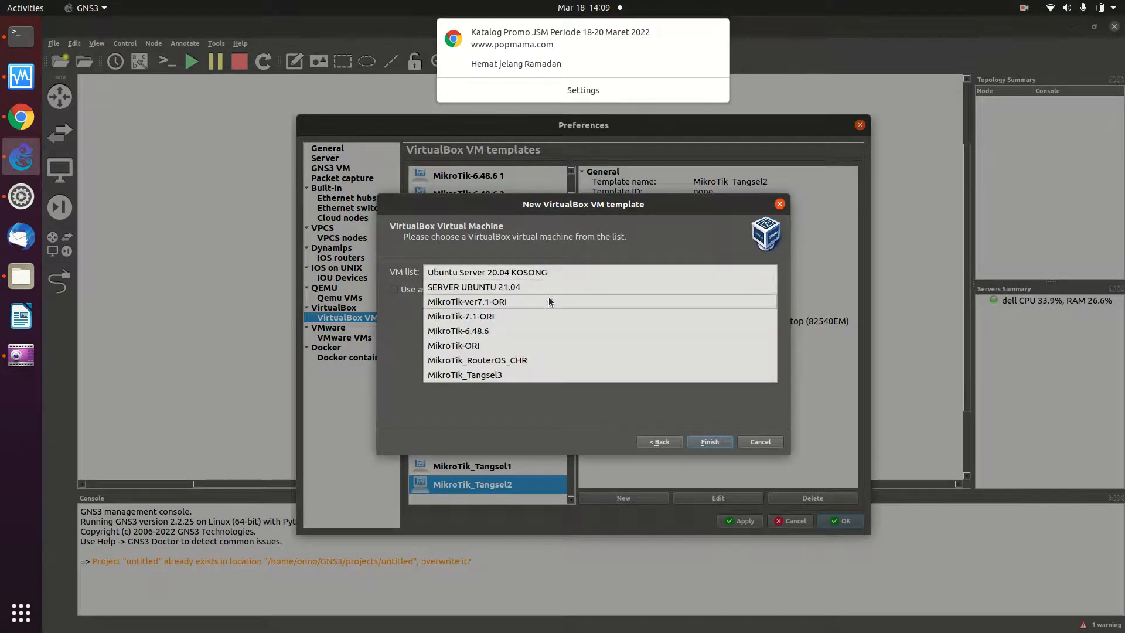
click(526, 370)
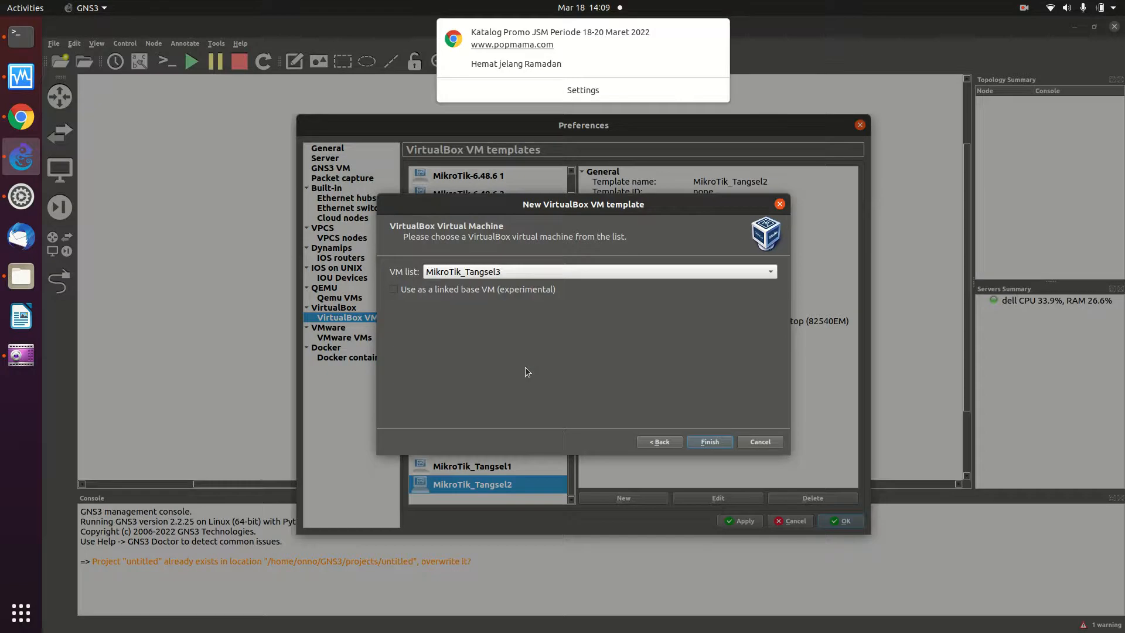
click(710, 441)
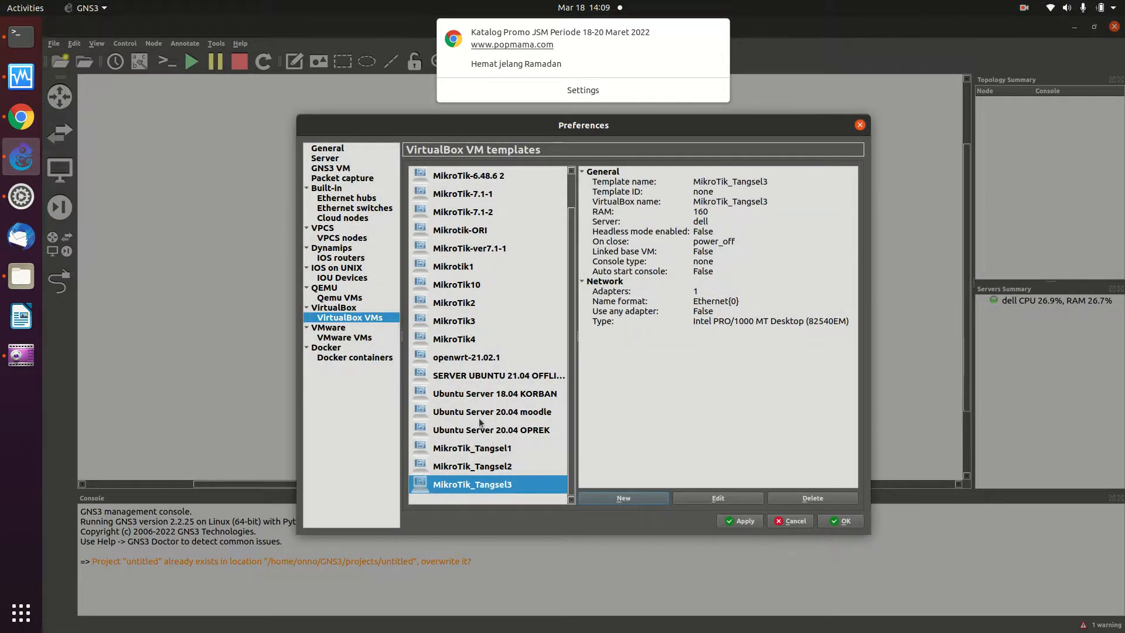
click(508, 449)
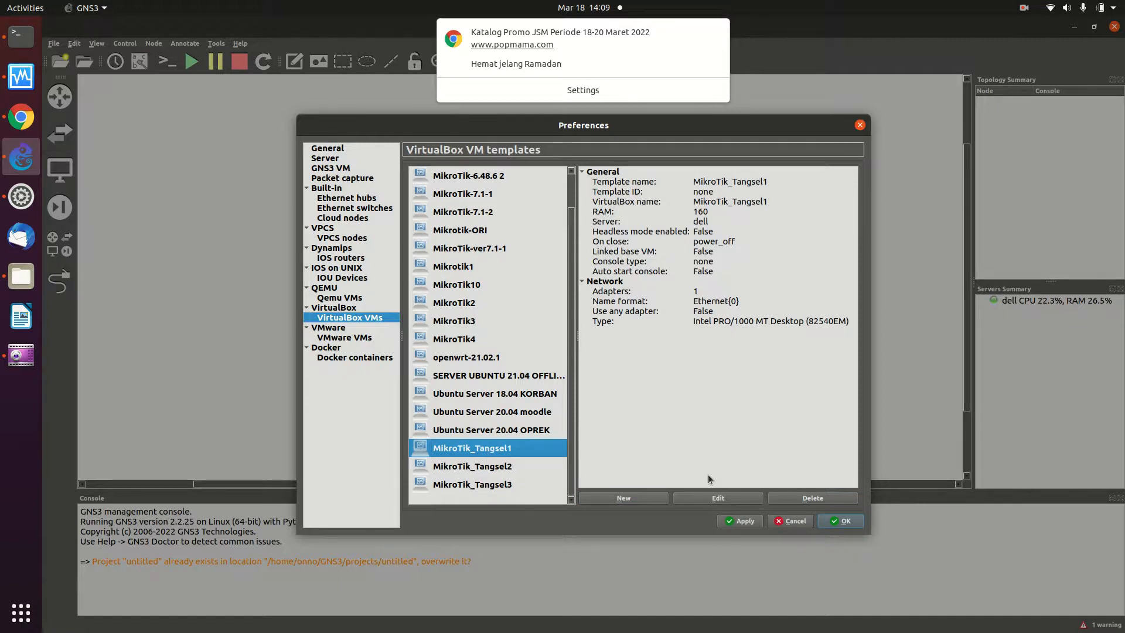
click(719, 501)
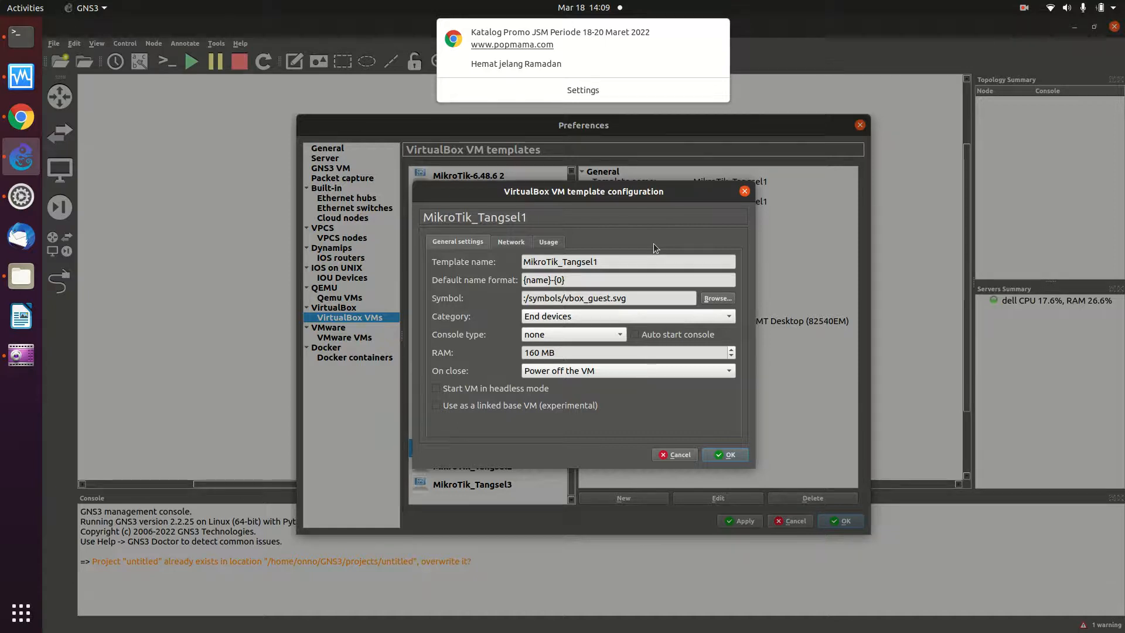
- Set MikroTik_Tangsel1's category to Routers and its console type to telnet
click(578, 318)
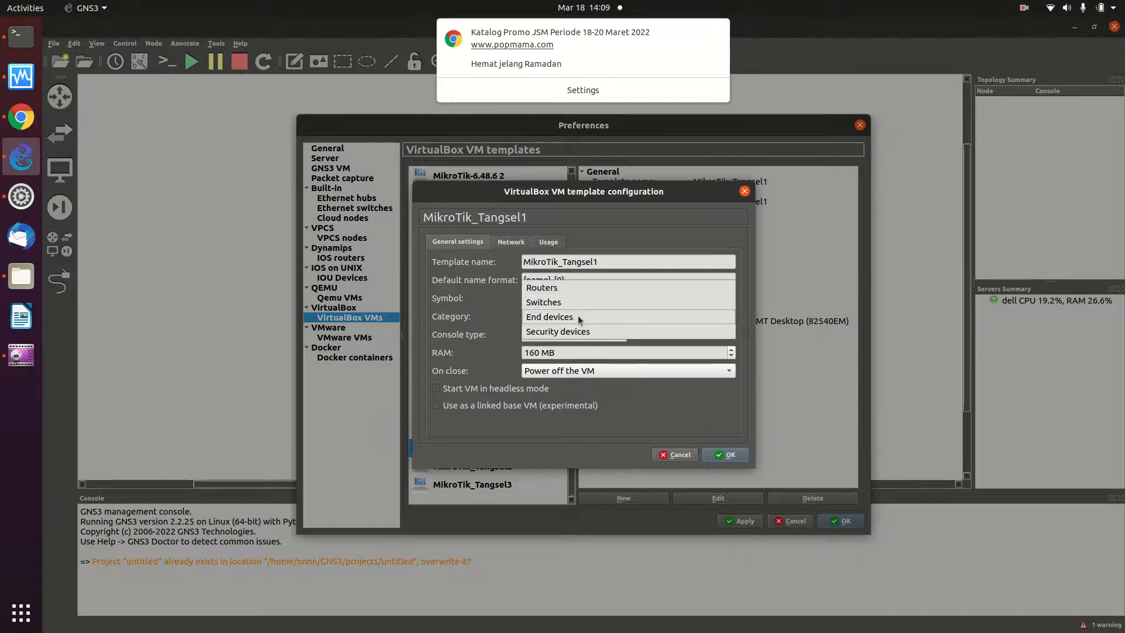
click(571, 285)
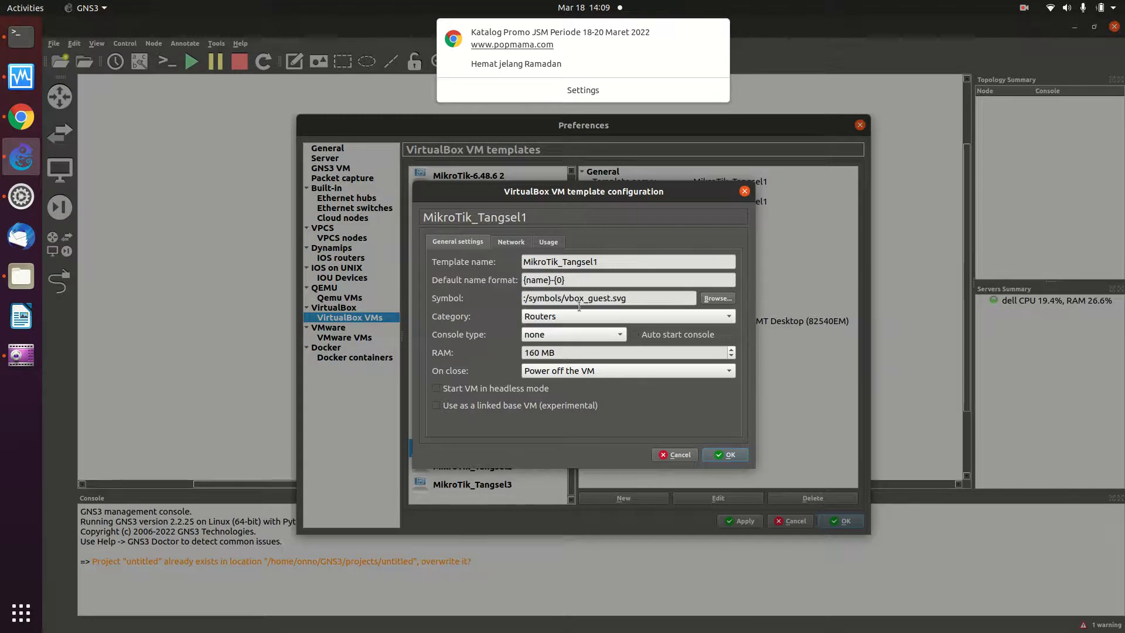
click(600, 337)
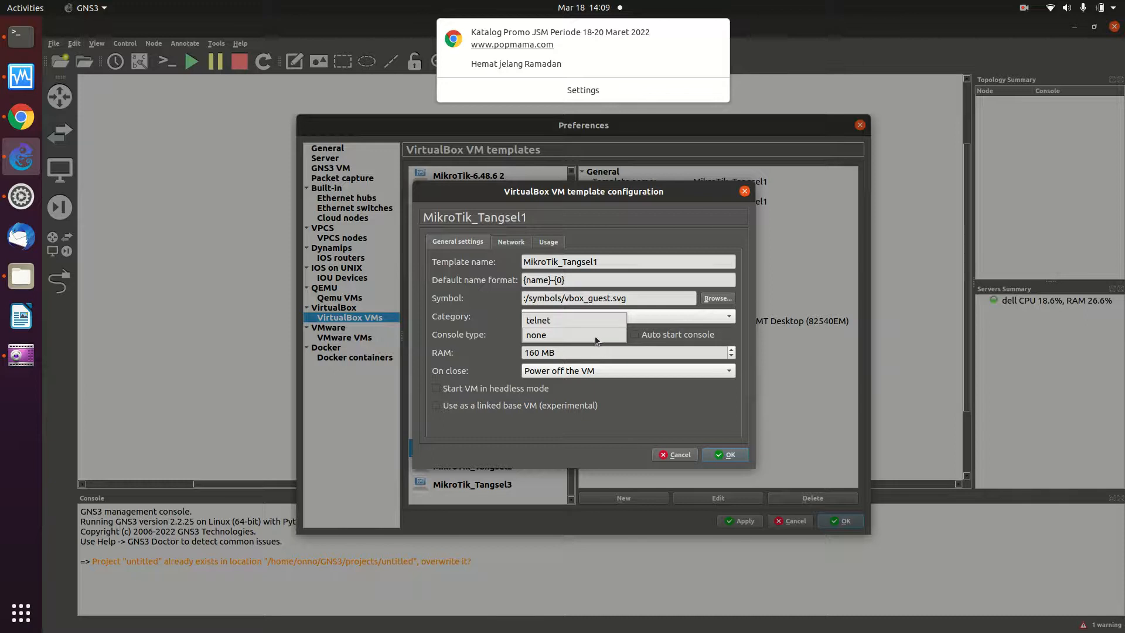
click(567, 321)
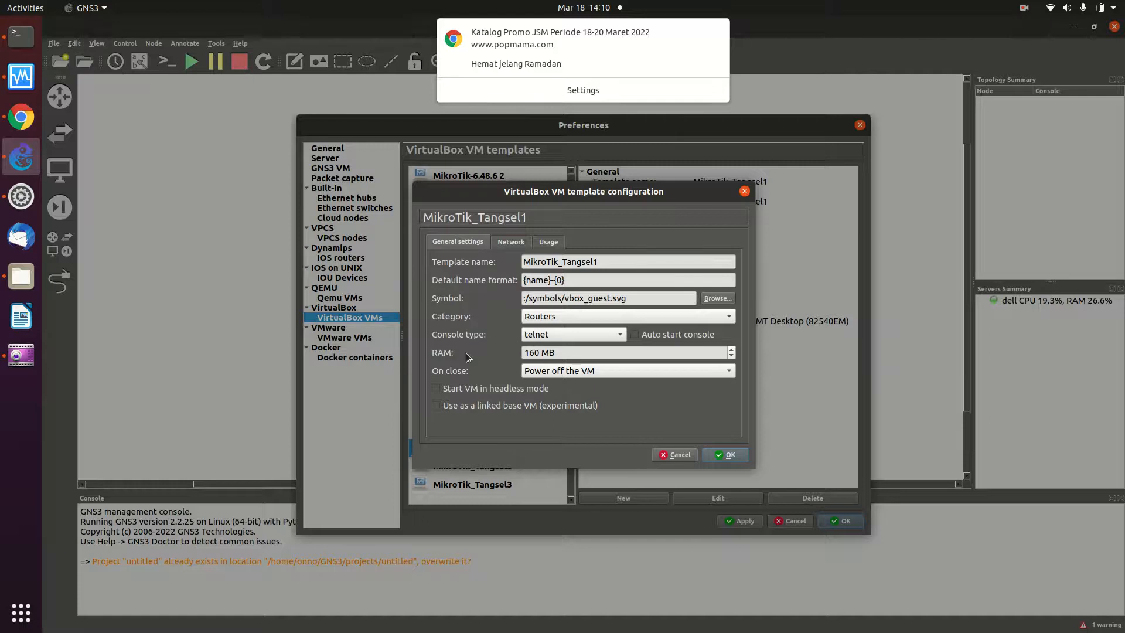
- Give MikroTik_Tangsel1 8 adapters, allow any configured VirtualBox adapter, and save
click(513, 242)
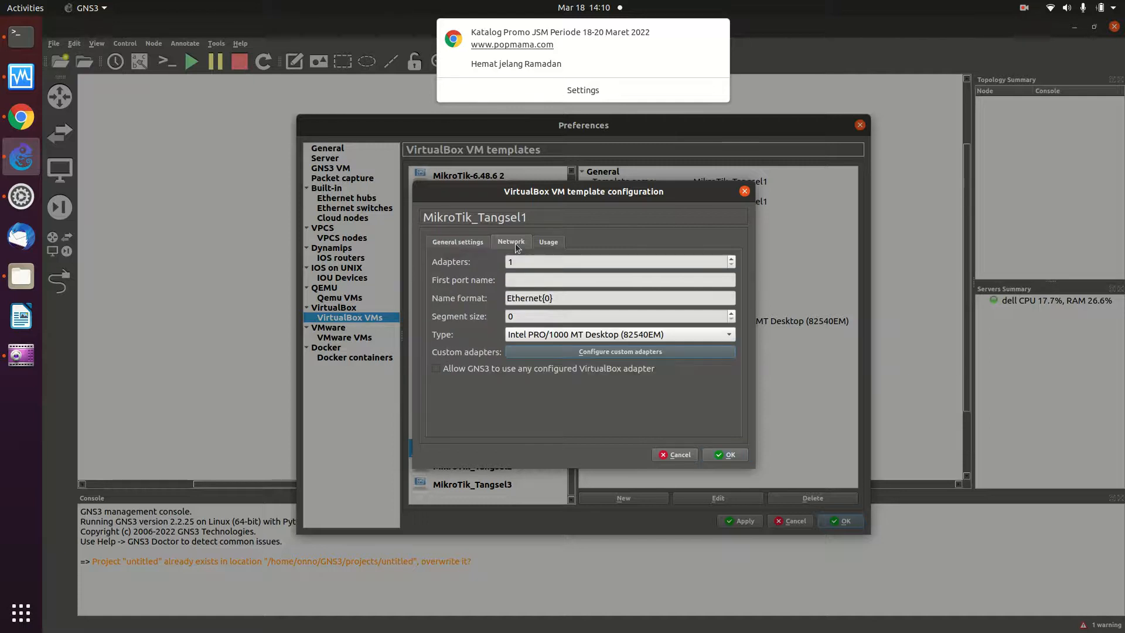
click(535, 264)
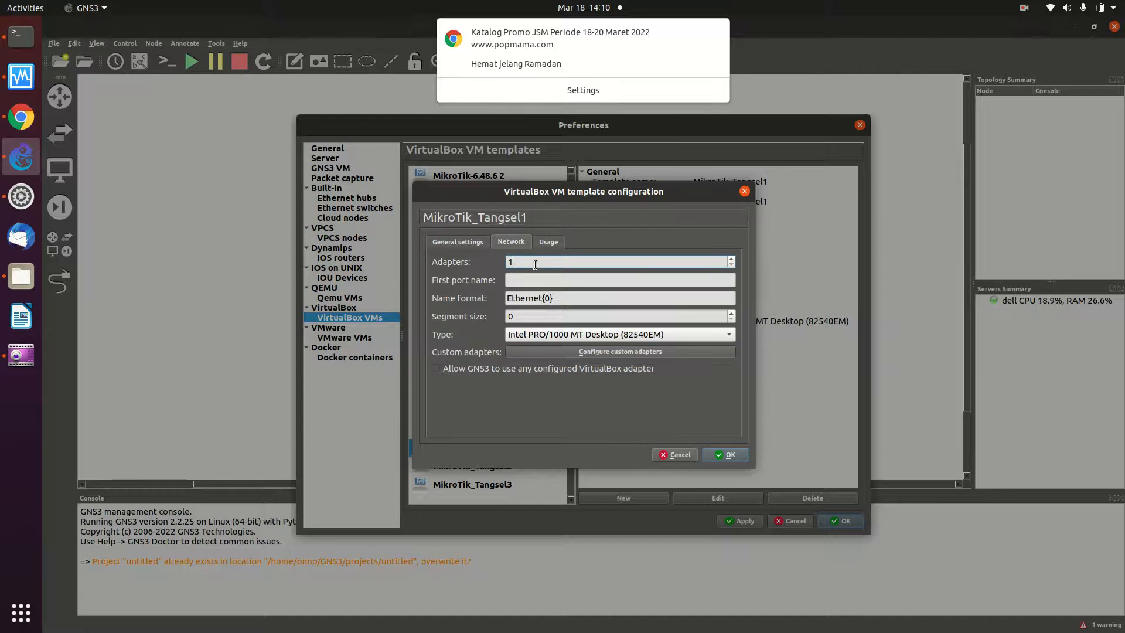
key(BackSpace)
text(8)
click(436, 369)
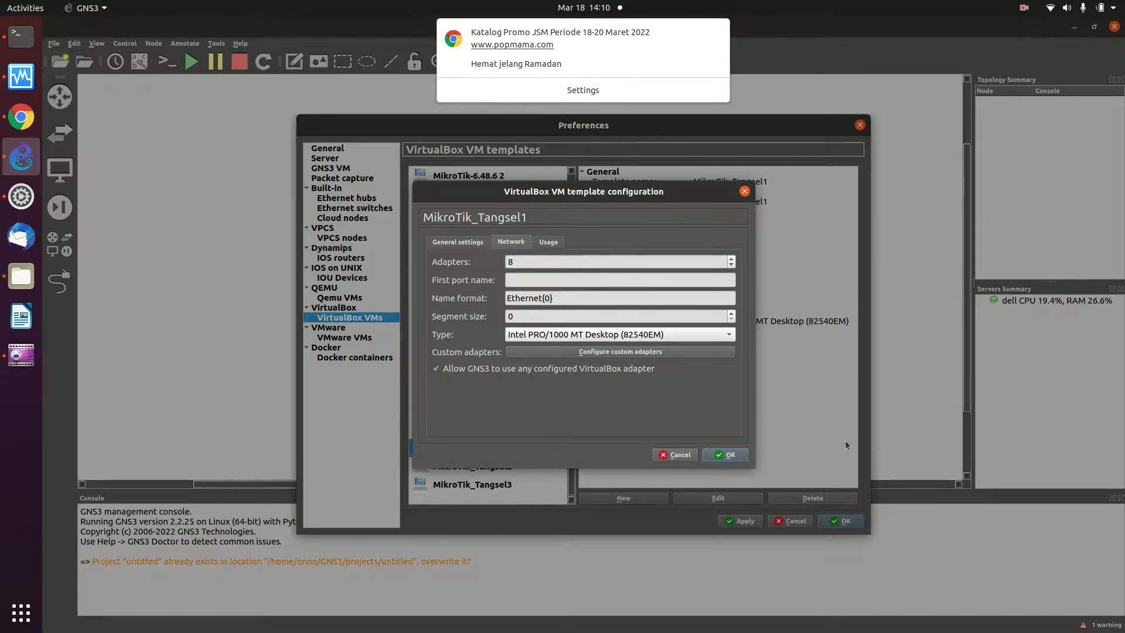
click(715, 460)
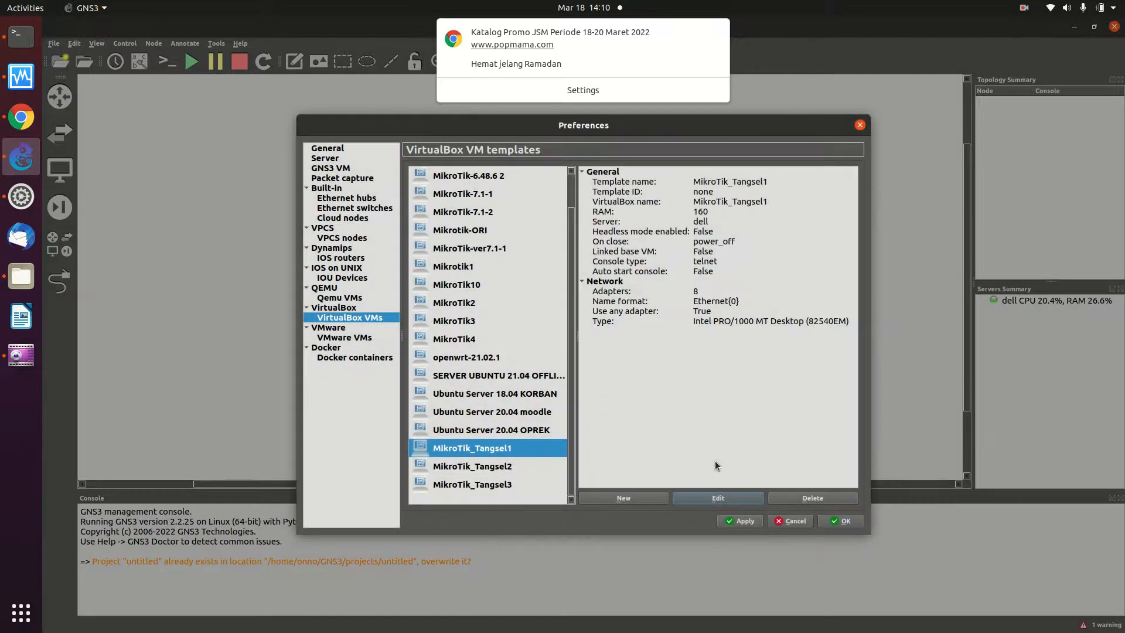
- Edit MikroTik_Tangsel2's template, setting category Routers and console type telnet
click(469, 467)
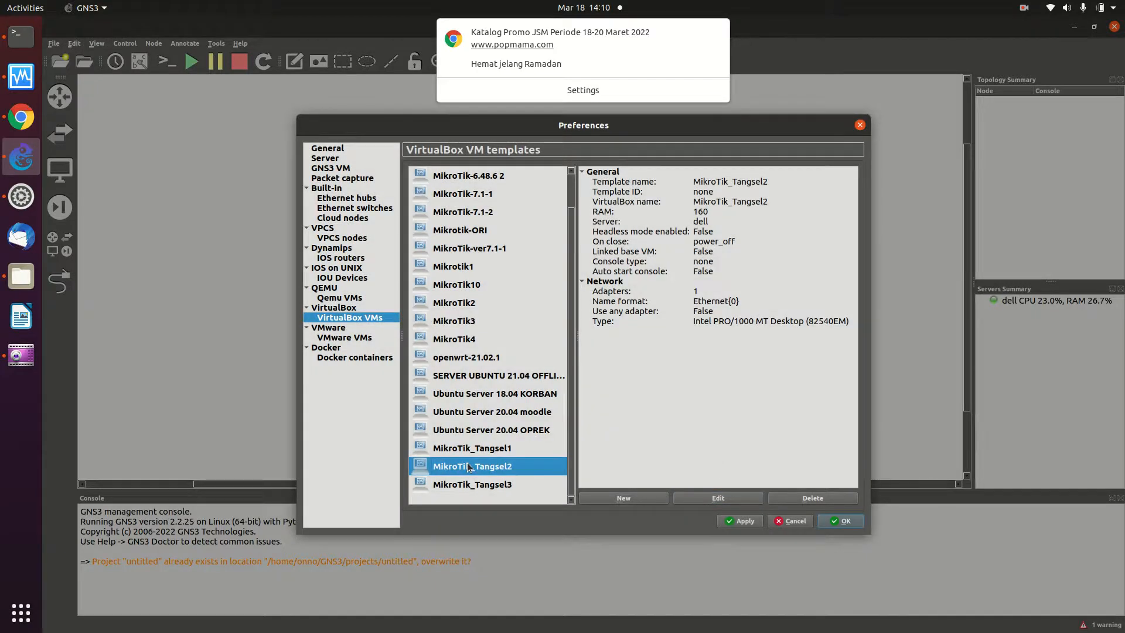
click(740, 501)
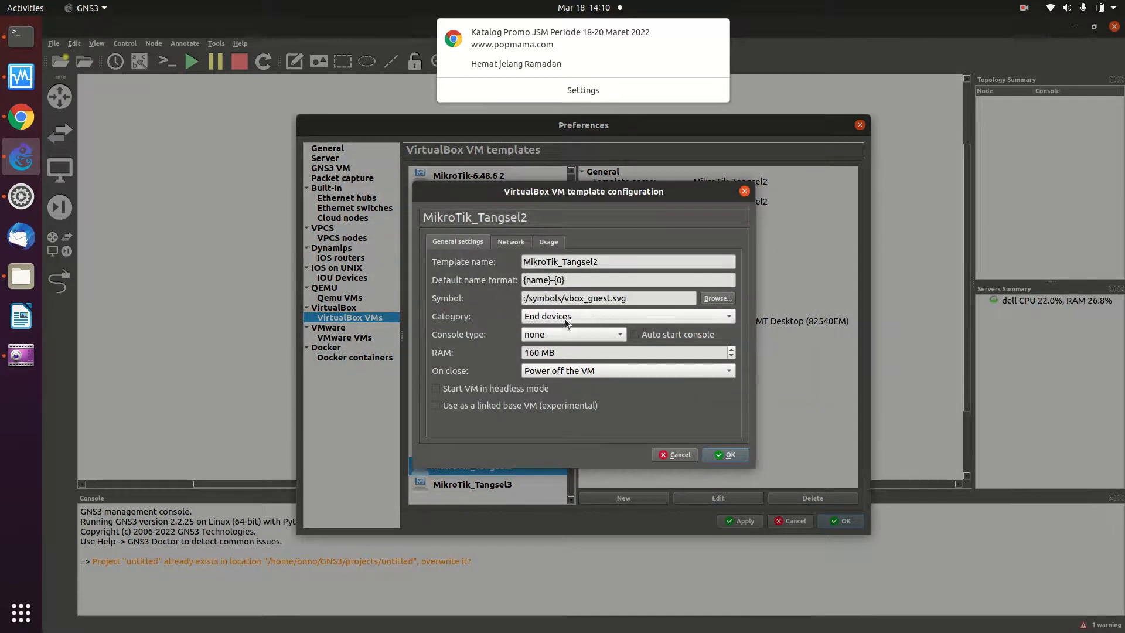
click(572, 319)
click(553, 288)
click(558, 337)
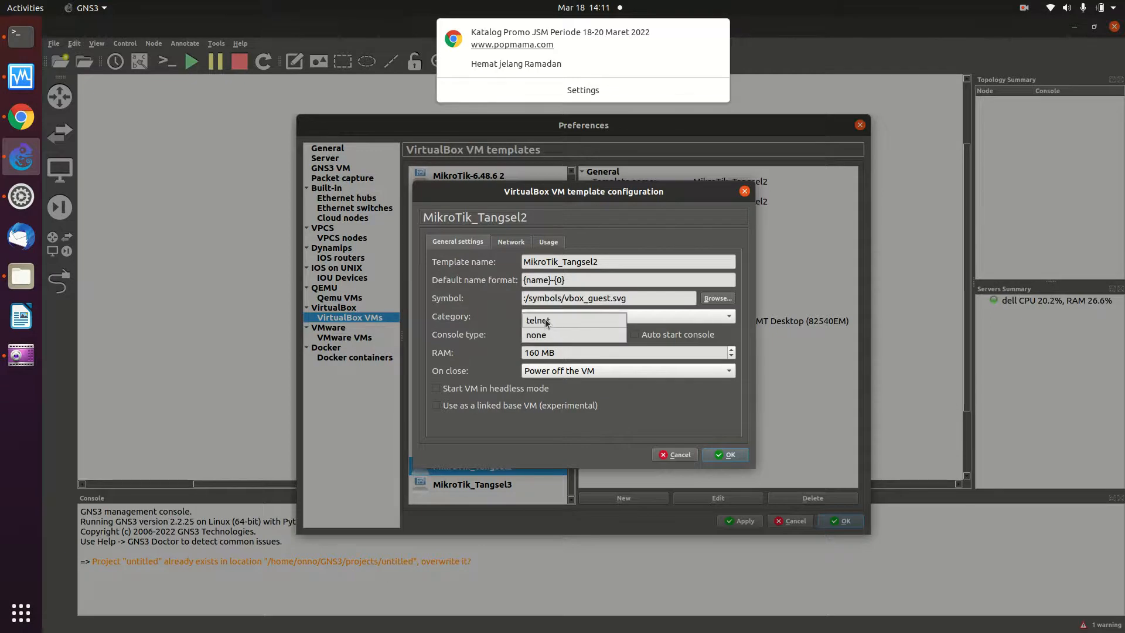
click(546, 320)
- Give MikroTik_Tangsel2 8 adapters, allow any VirtualBox adapter, and save
click(517, 247)
click(526, 262)
key(BackSpace)
text(8)
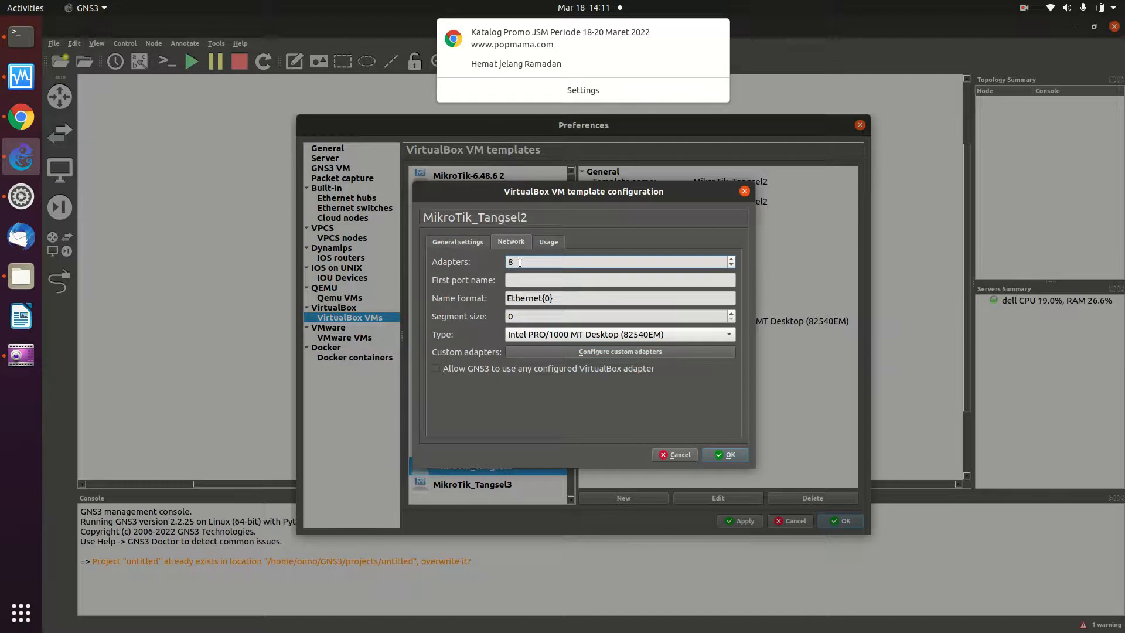
click(436, 368)
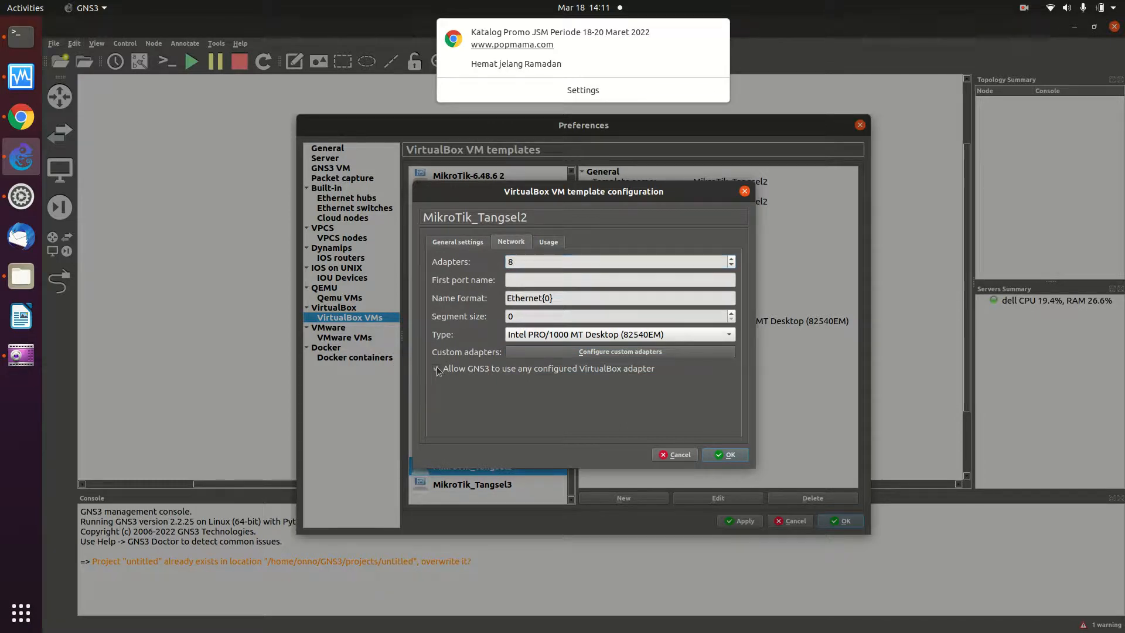
click(729, 456)
click(485, 486)
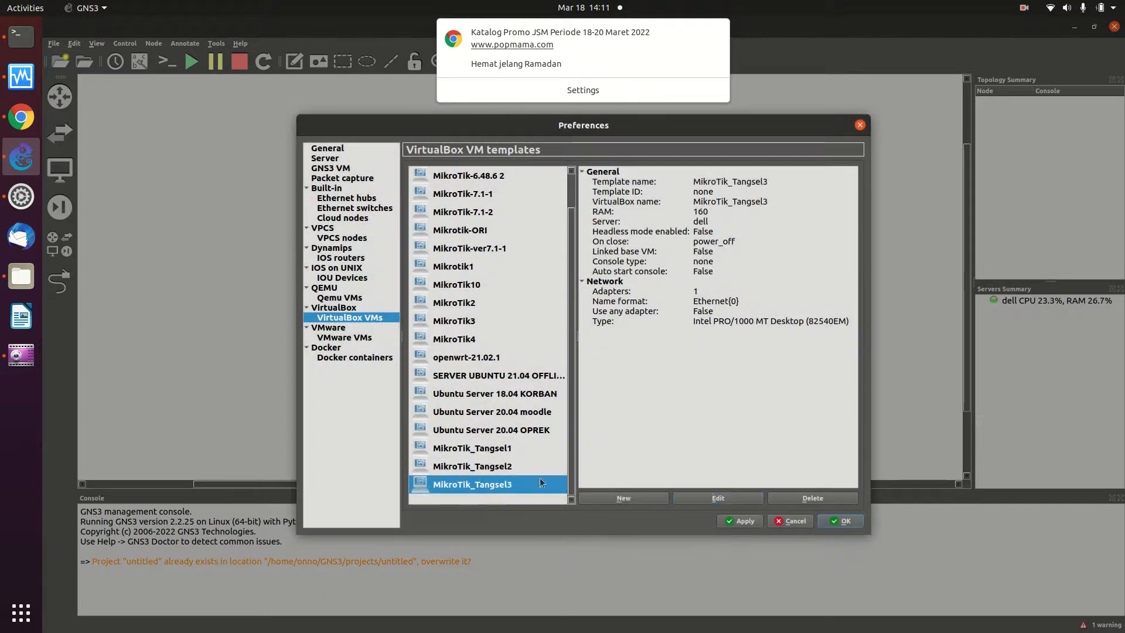
- Edit MikroTik_Tangsel3's template, setting category Routers and console type telnet
click(717, 498)
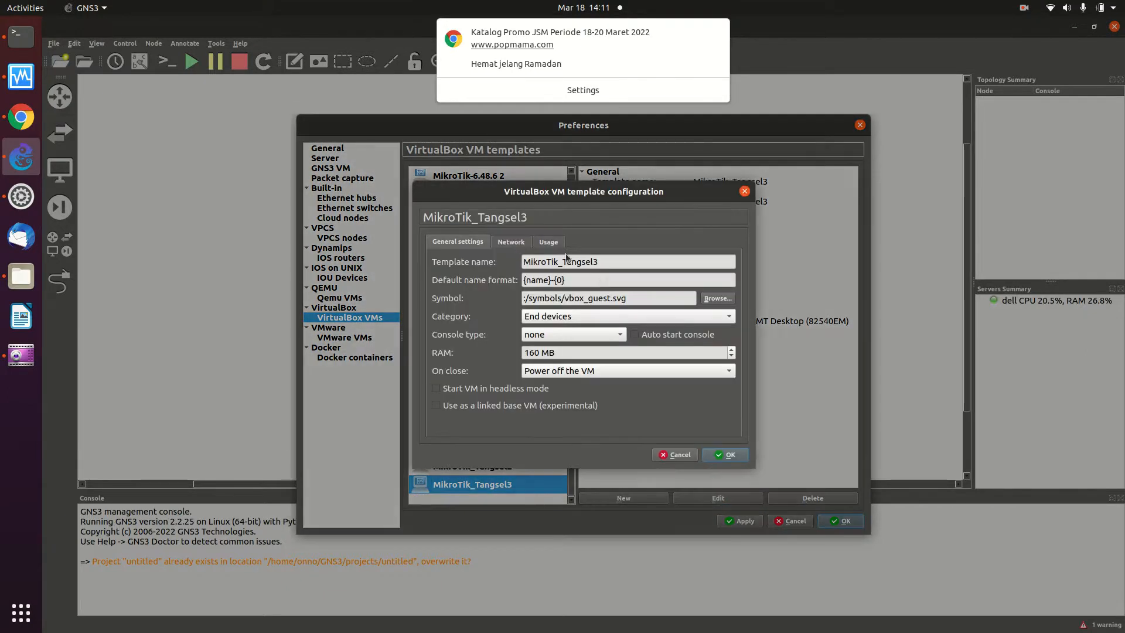
click(557, 317)
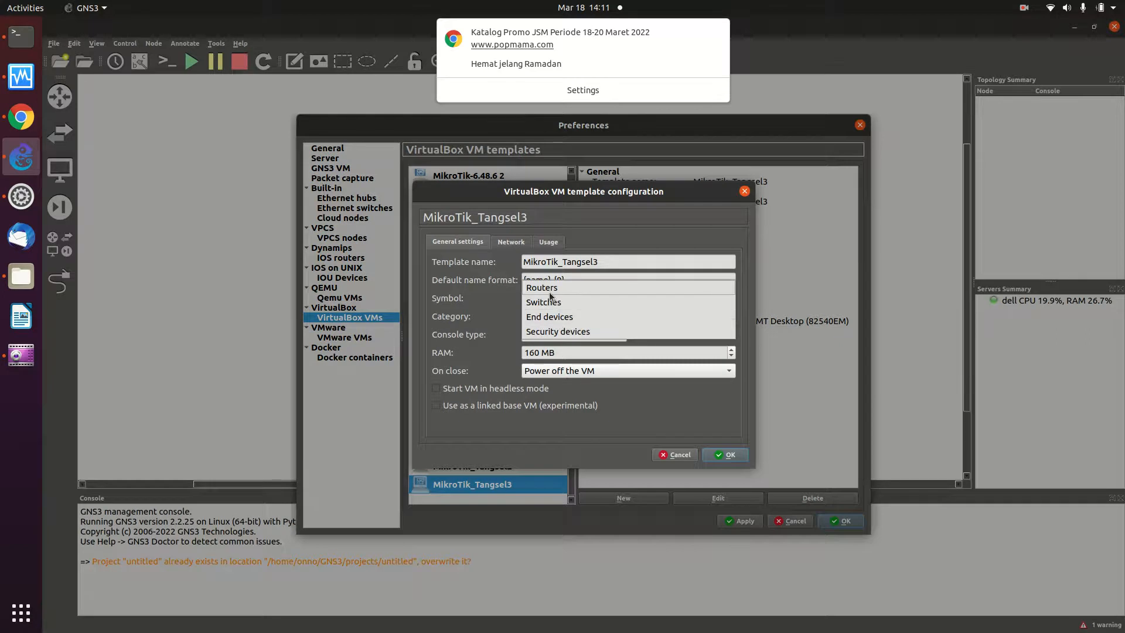
click(550, 296)
click(563, 331)
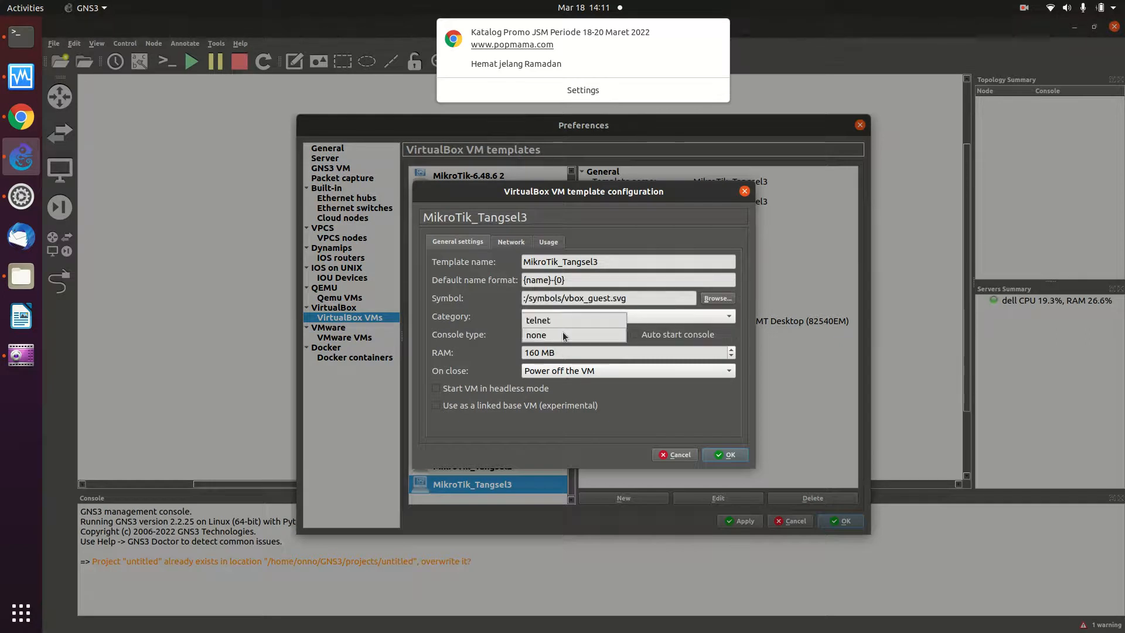
click(539, 321)
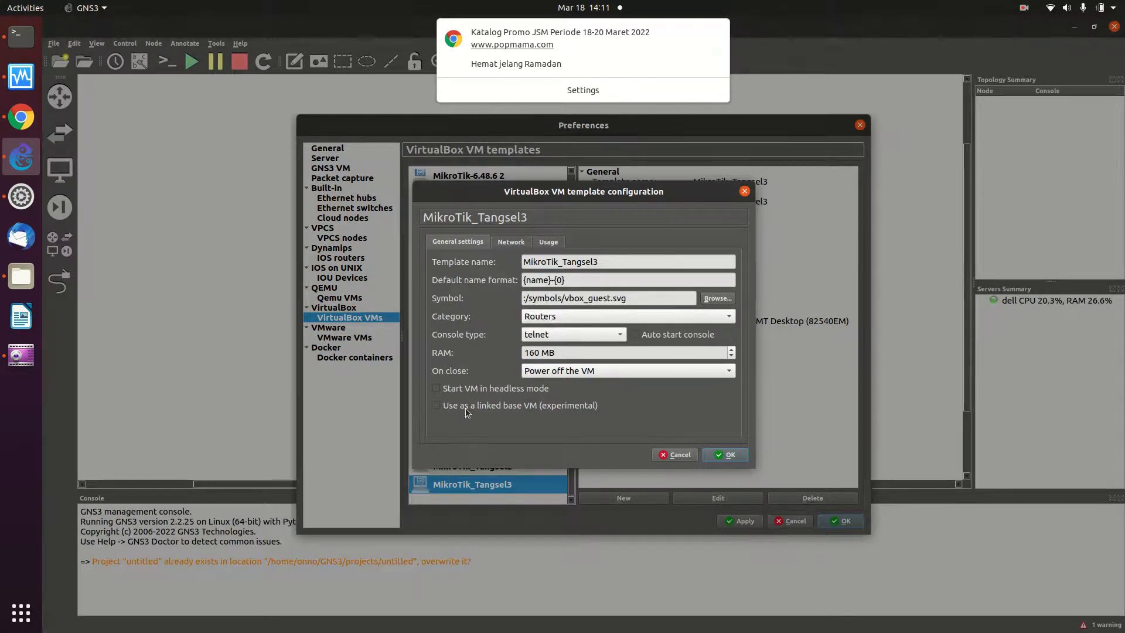
- Give MikroTik_Tangsel3 8 adapters, allow any VirtualBox adapter, and save
click(512, 242)
click(529, 262)
key(BackSpace)
text(8)
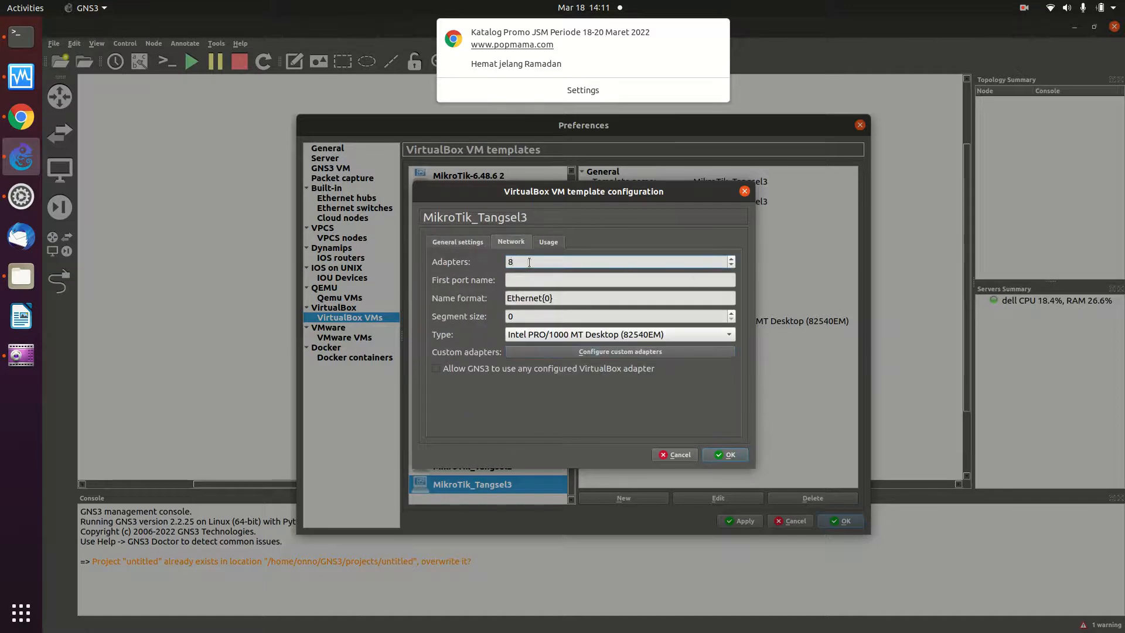
click(437, 367)
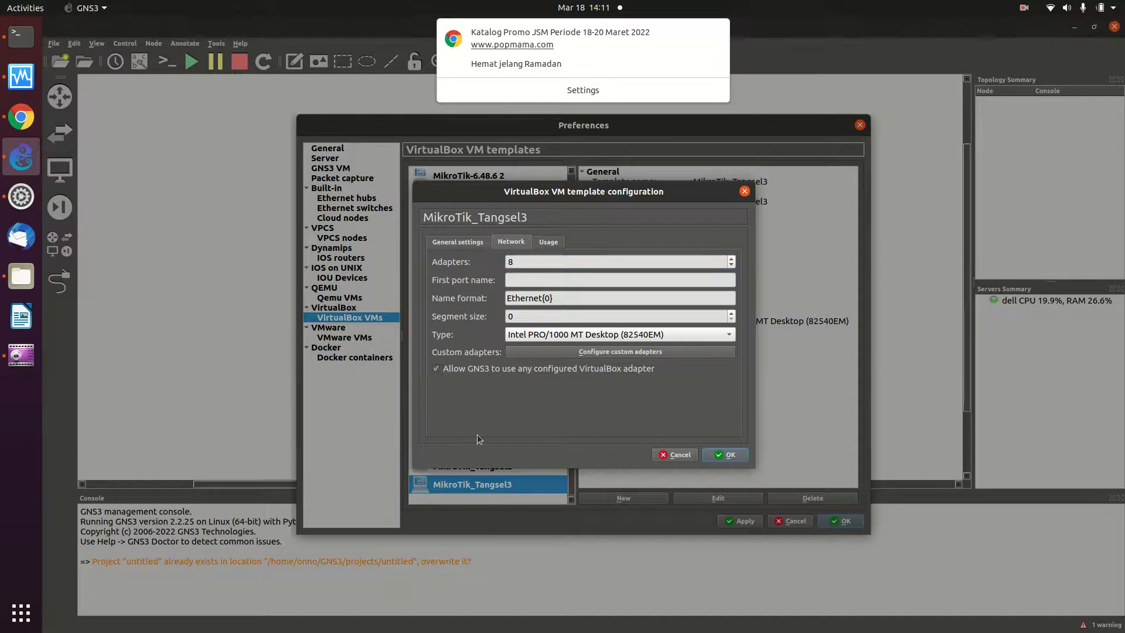
click(736, 457)
click(472, 469)
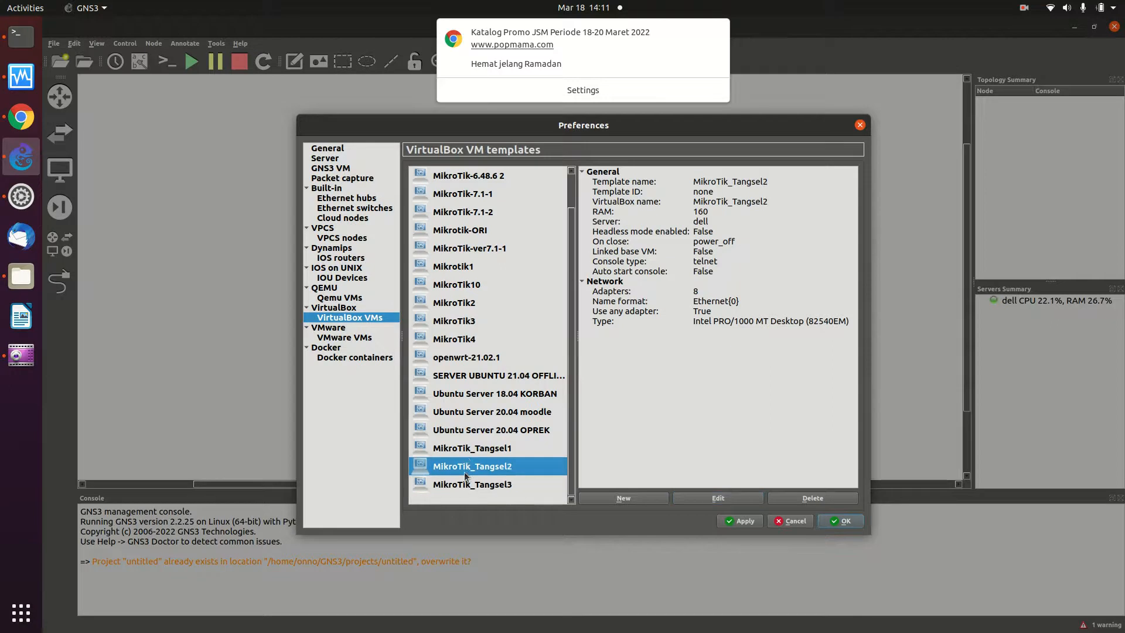
click(477, 452)
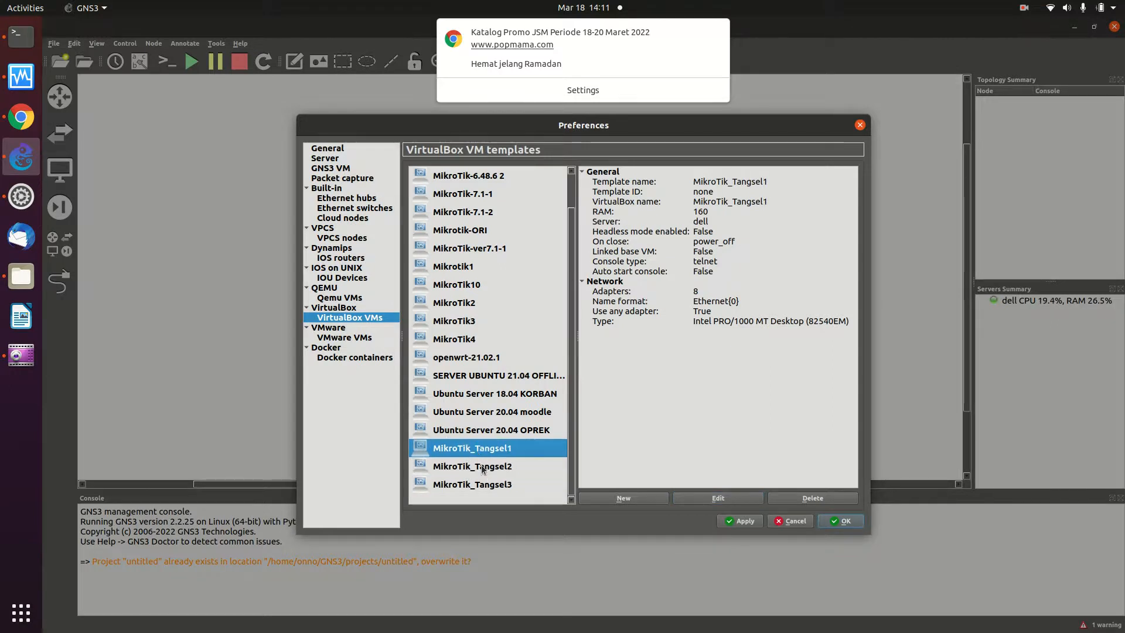
click(483, 467)
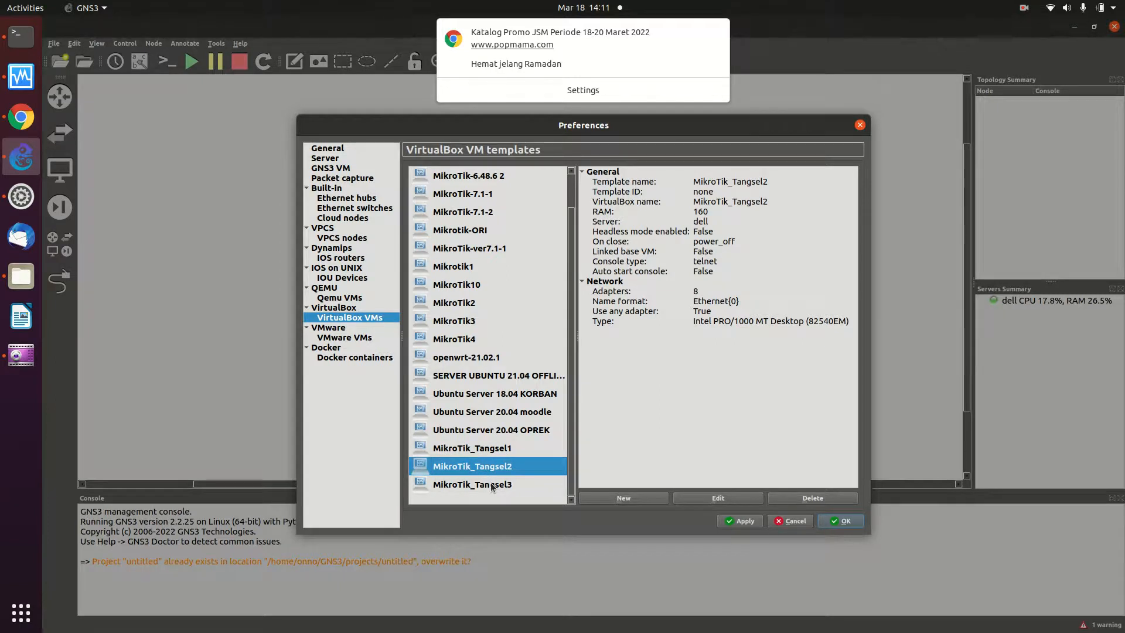
click(492, 486)
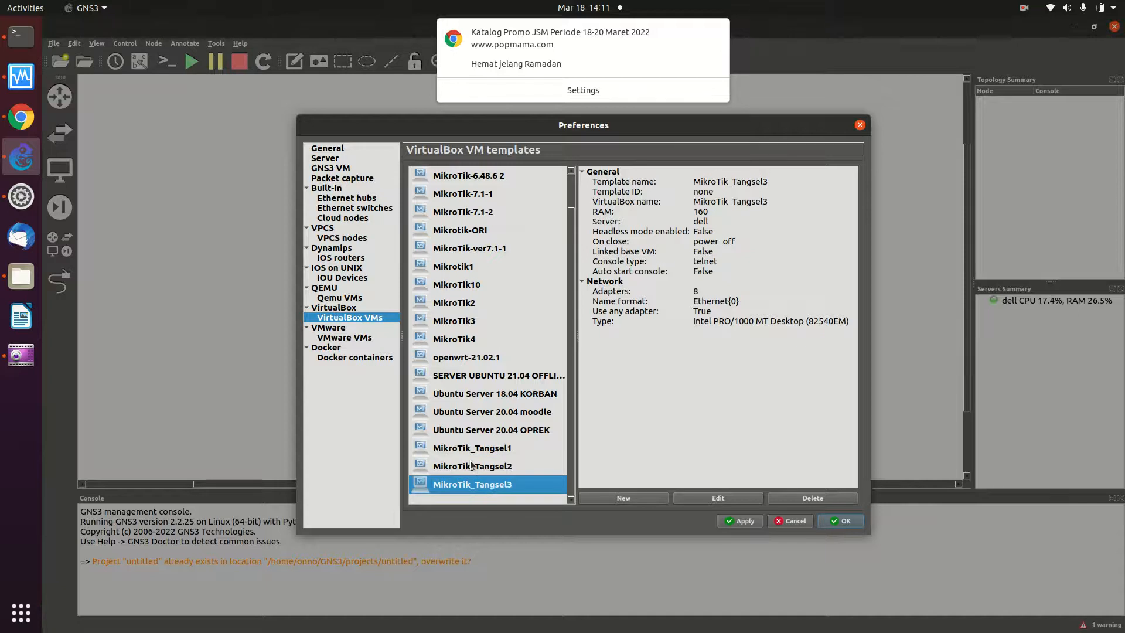
click(477, 466)
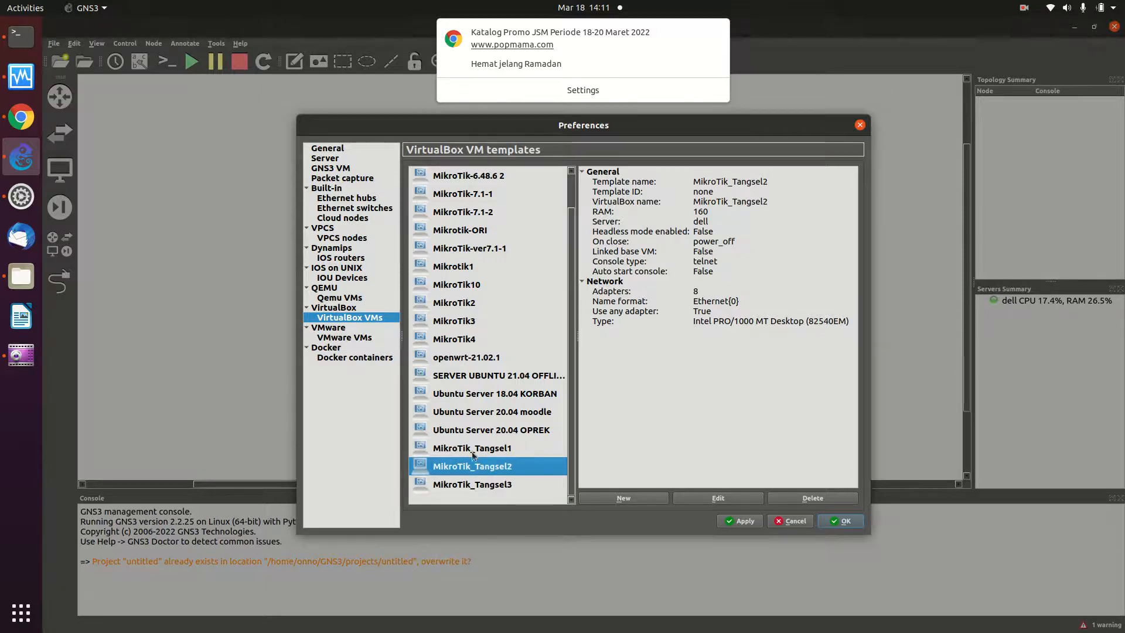
click(469, 447)
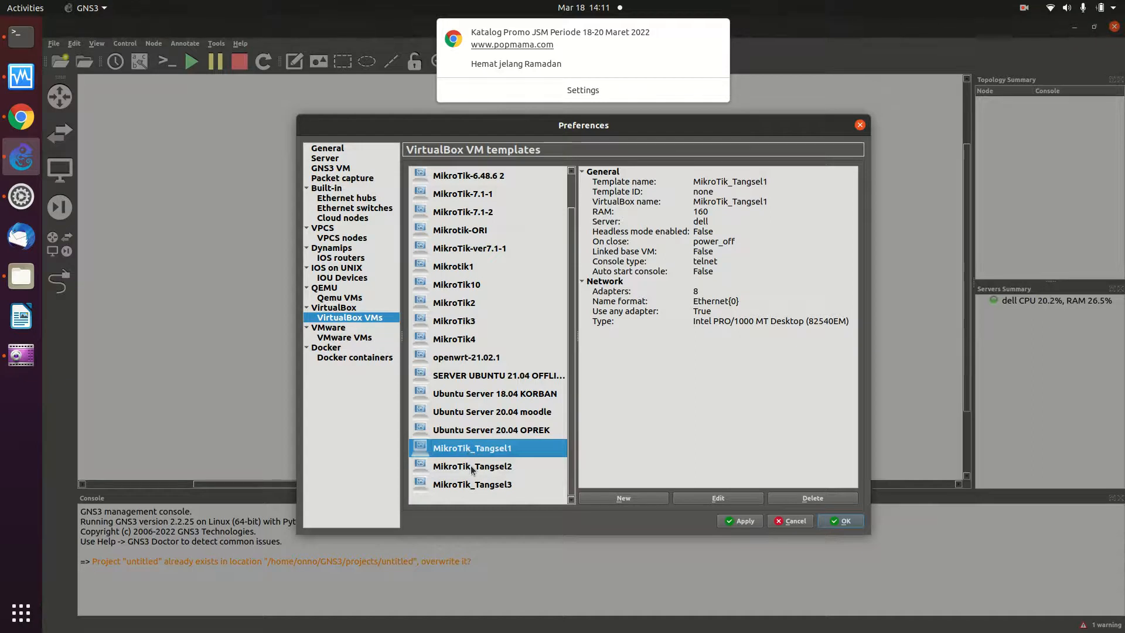
click(472, 467)
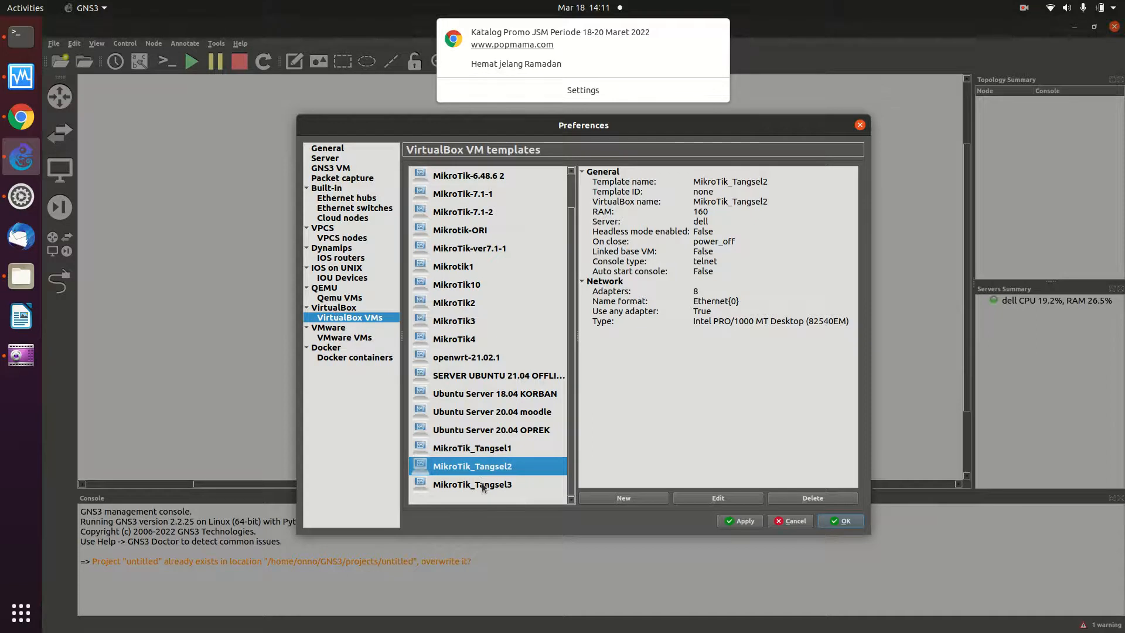
click(482, 486)
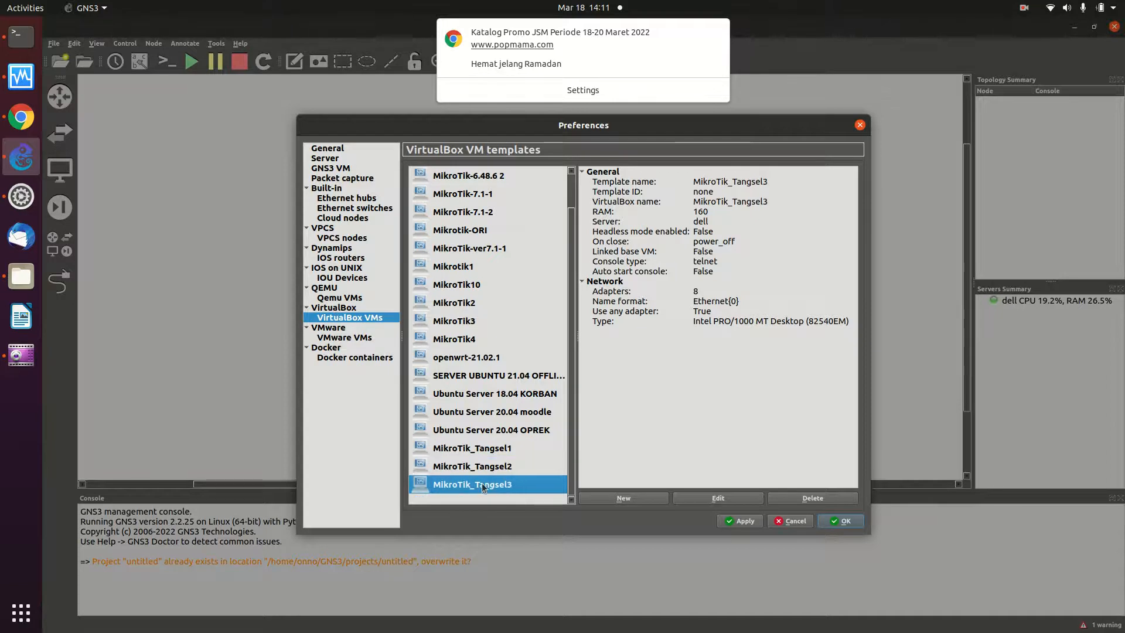
click(468, 450)
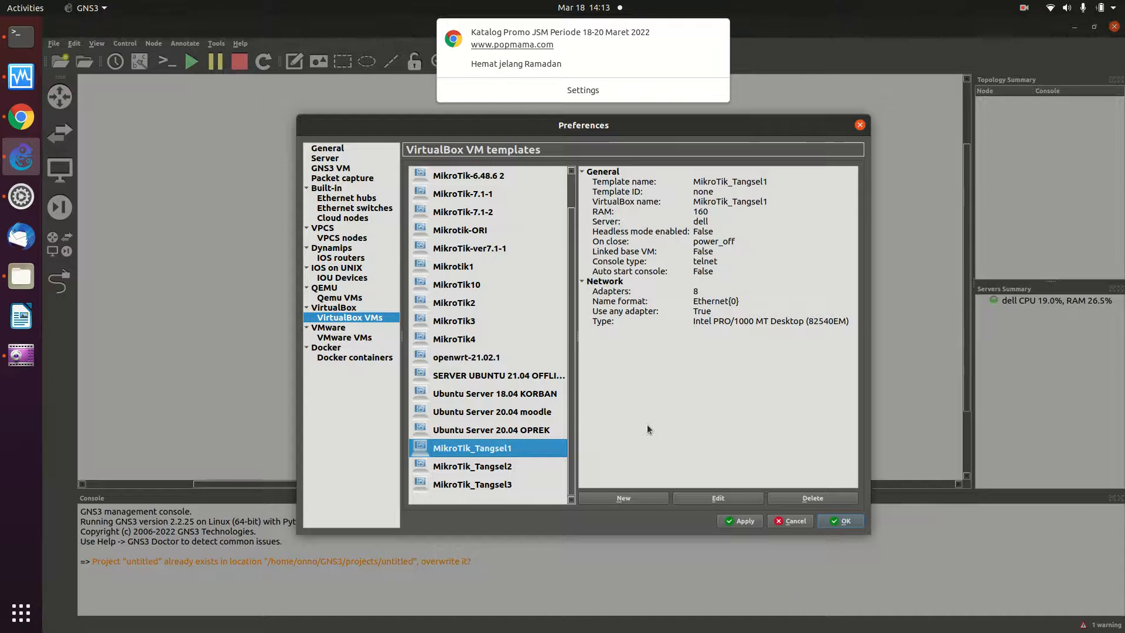
- Apply the MikroTik_Tangsel1 VirtualBox VM template settings and close Preferences
click(732, 521)
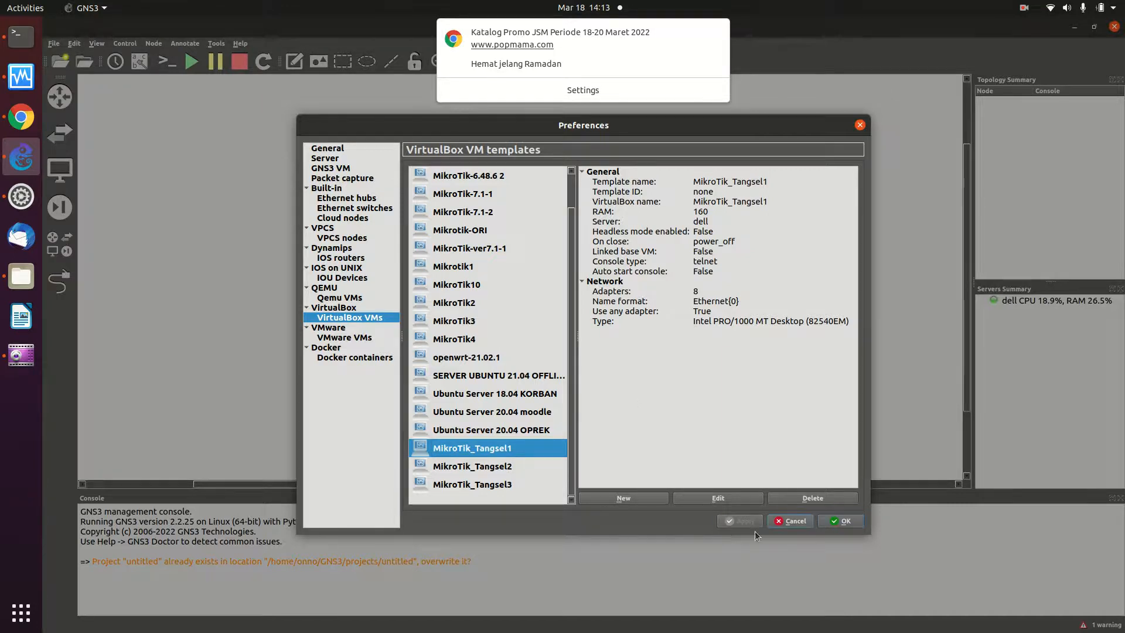
click(835, 525)
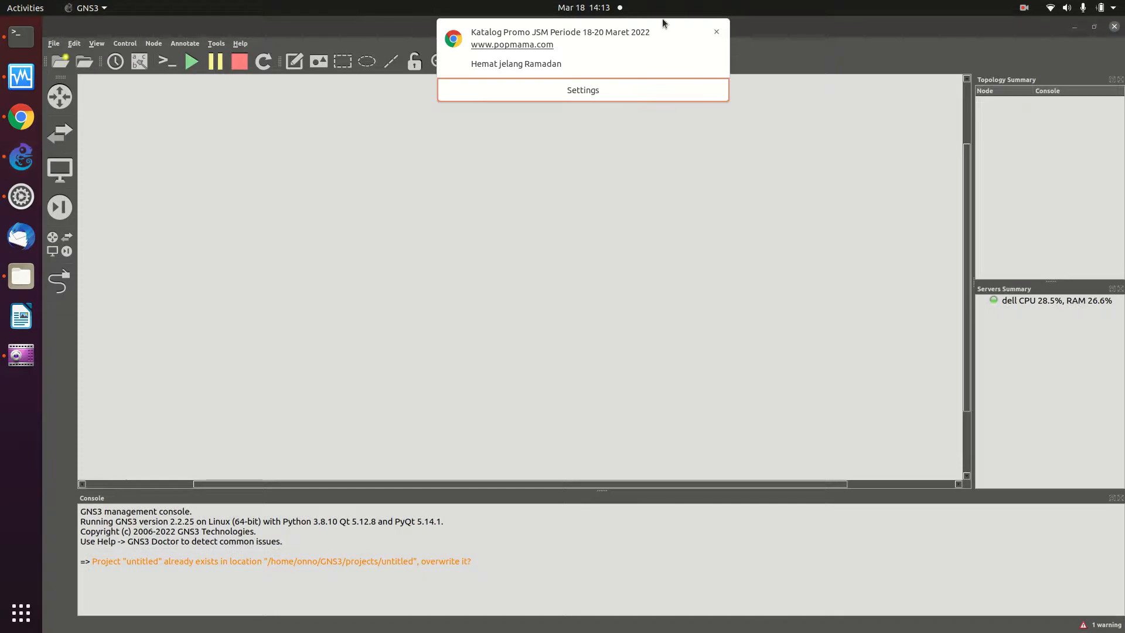
- Dismiss the Chrome notification and place a NAT node (NAT1) at the canvas's top right
click(716, 32)
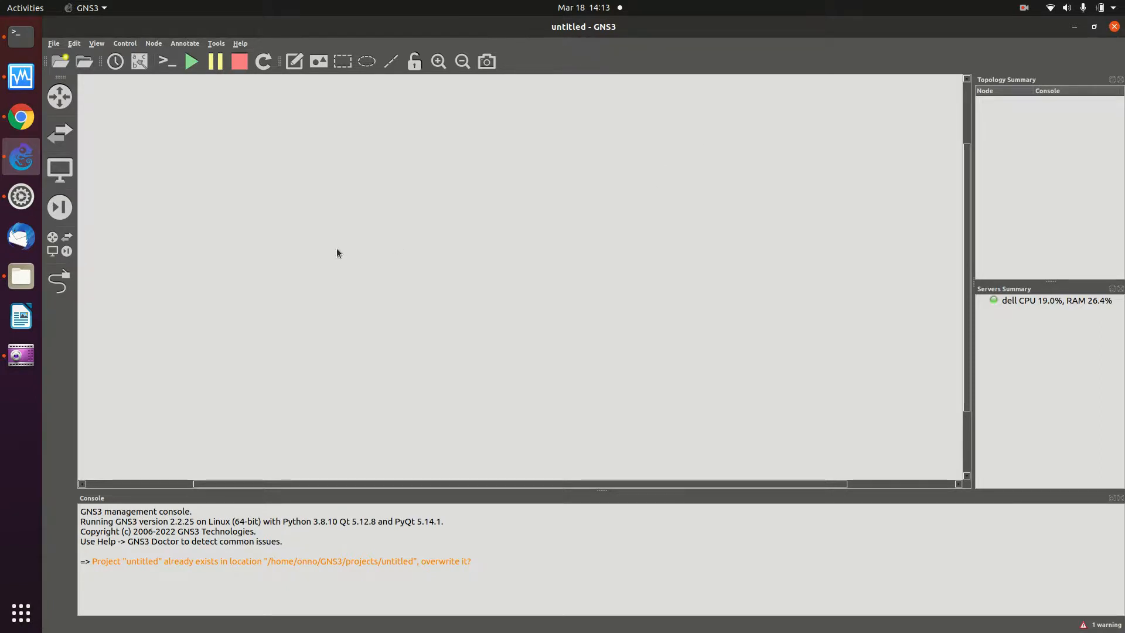
click(50, 172)
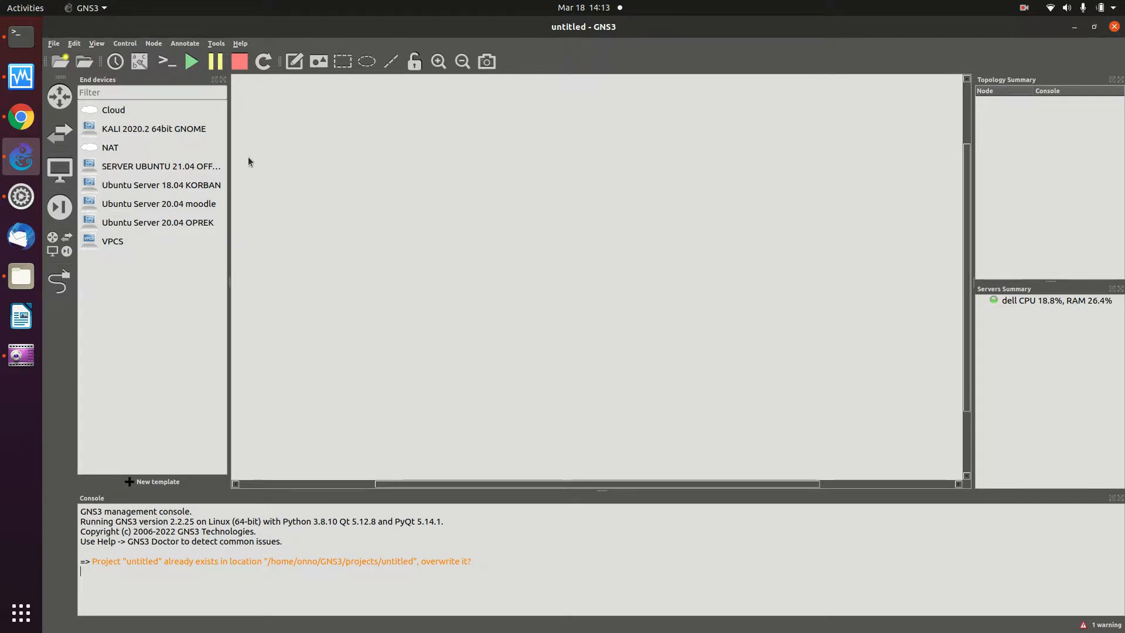
click(114, 150)
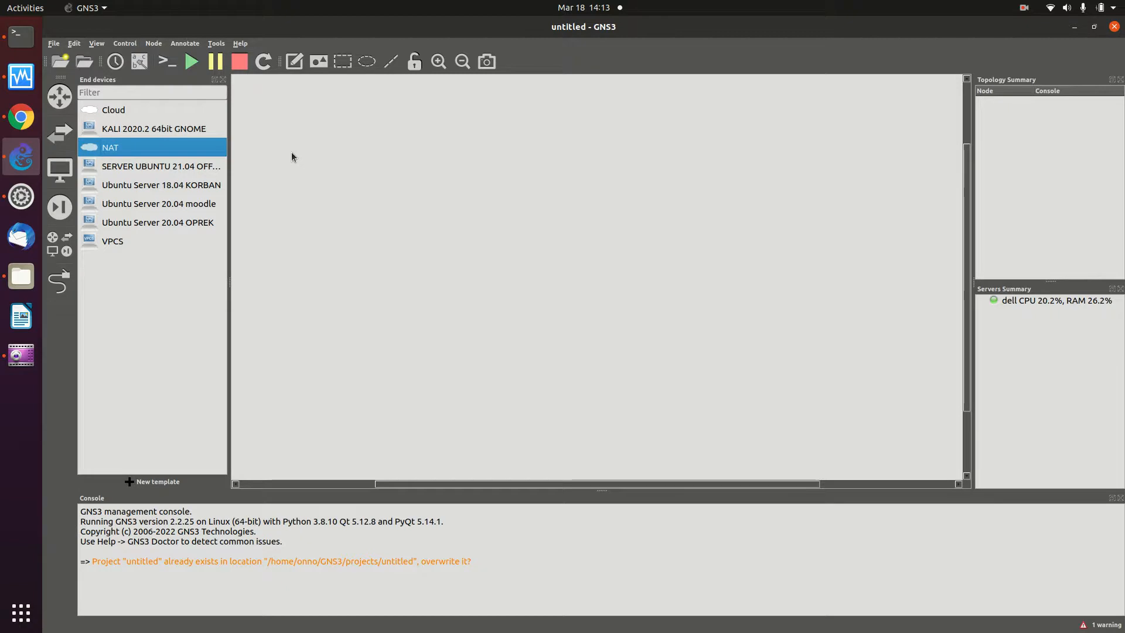
drag(146, 150, 848, 145)
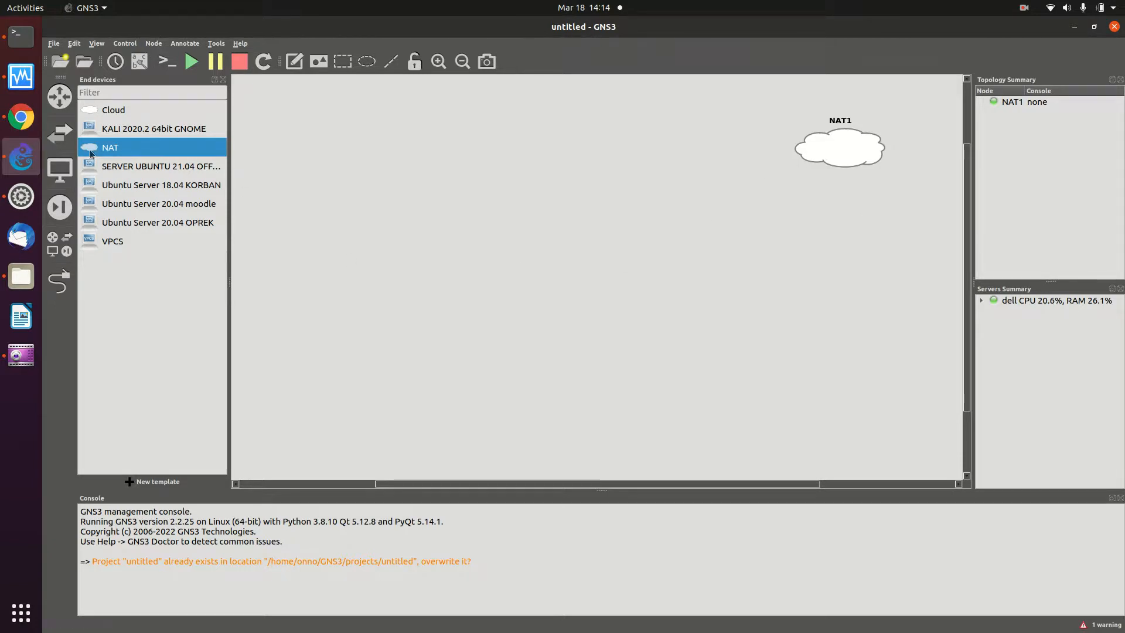
- Place an Ethernet switch (Switch1) on the canvas and shift NAT1 slightly left and down
click(65, 130)
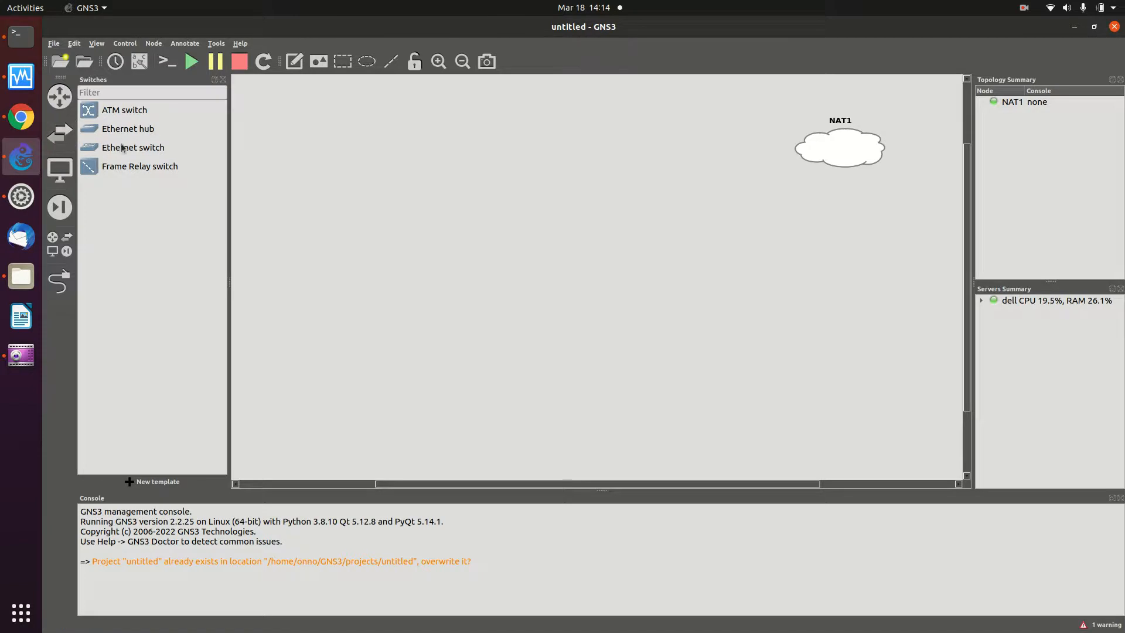
drag(116, 150, 682, 209)
drag(845, 155, 778, 171)
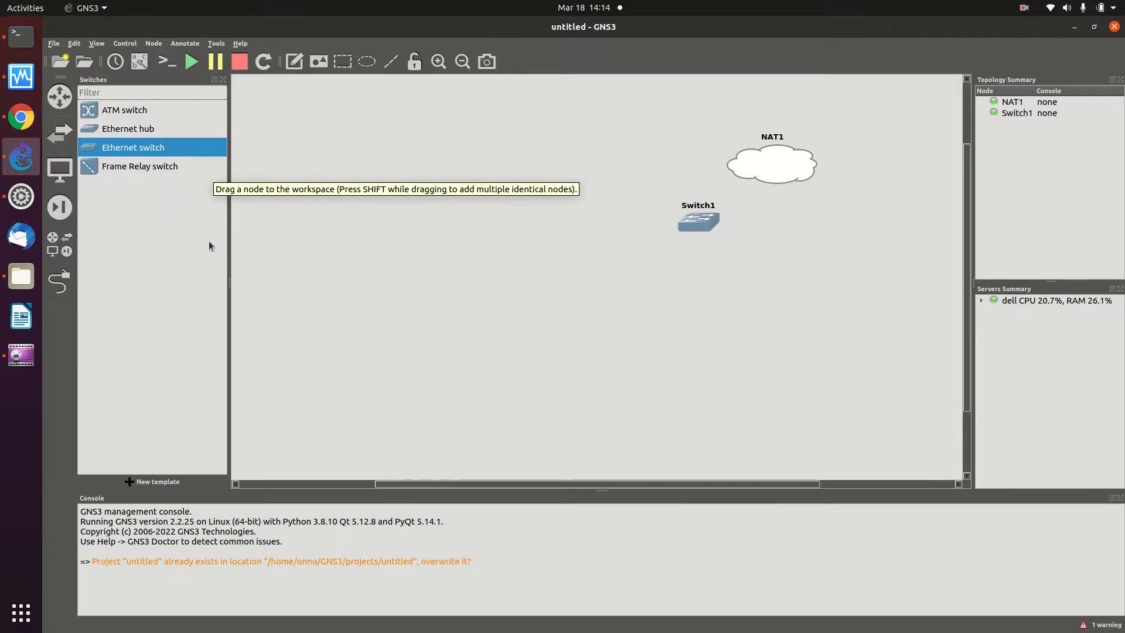
- Browse the end device, router and security templates, ending on the router list
click(67, 186)
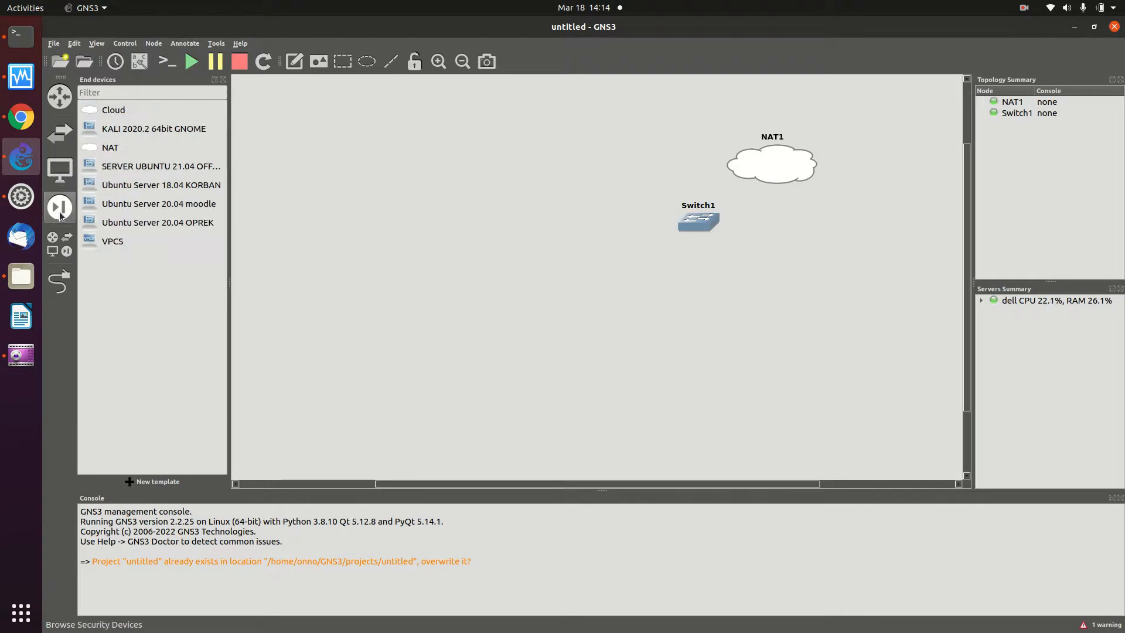
click(64, 108)
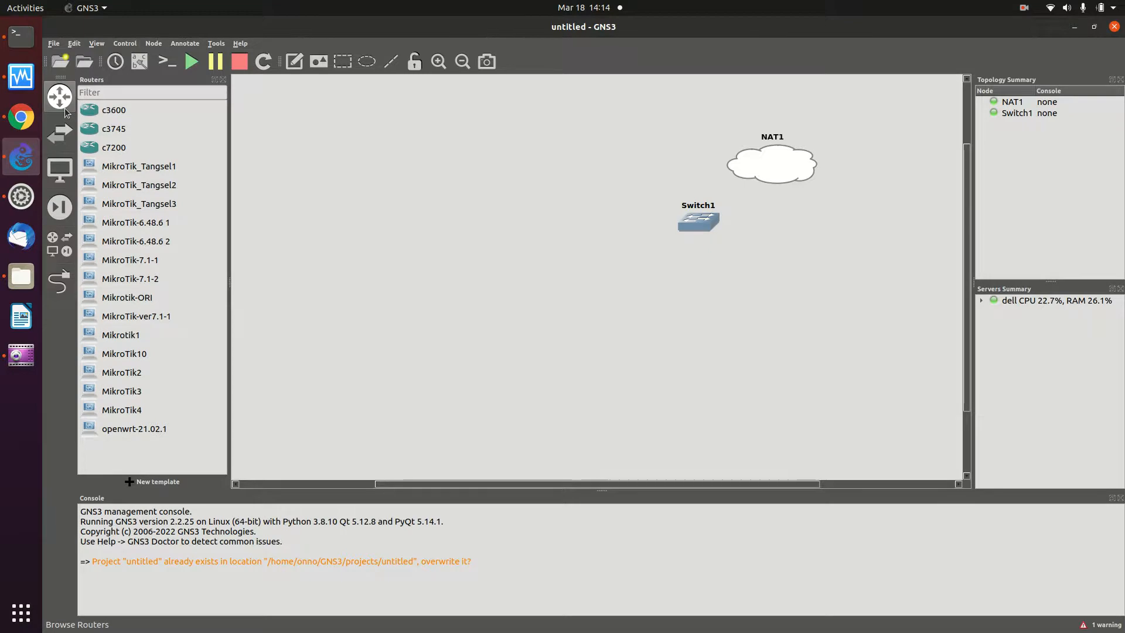
click(49, 214)
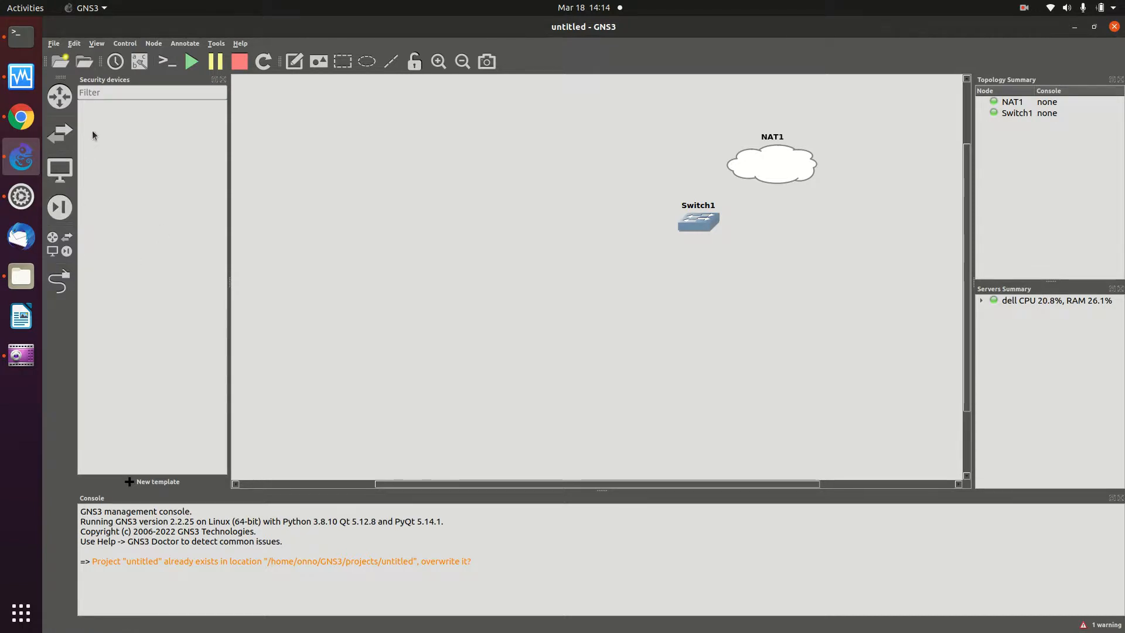
click(59, 100)
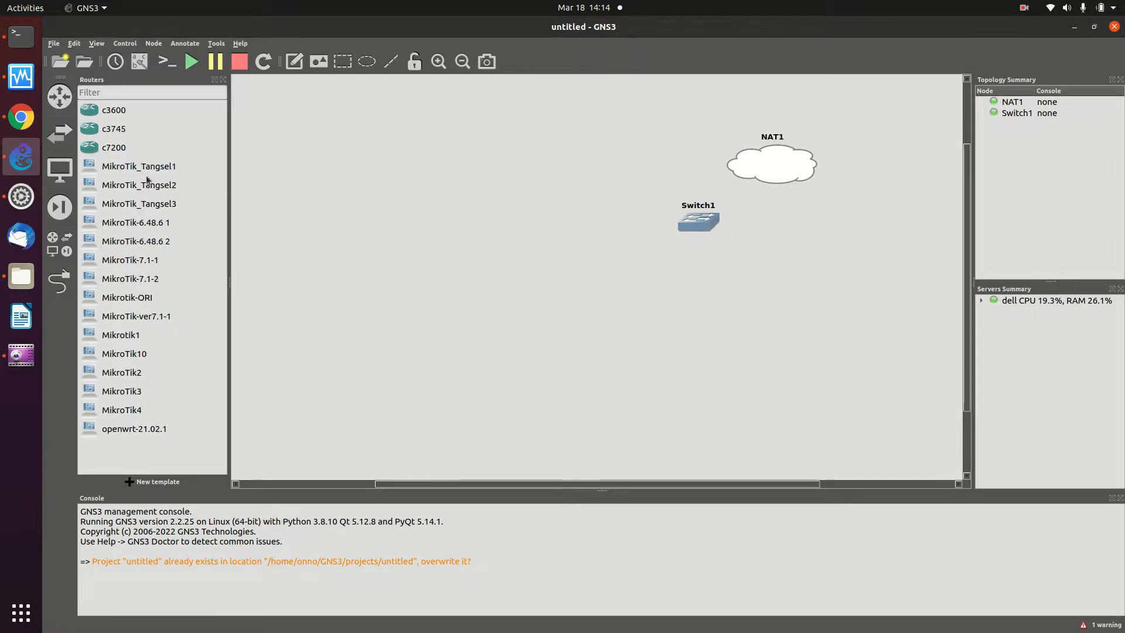
- Add a MikroTik_Tangsel1-1 router right of Switch1 and move the two closer together
drag(151, 170, 793, 222)
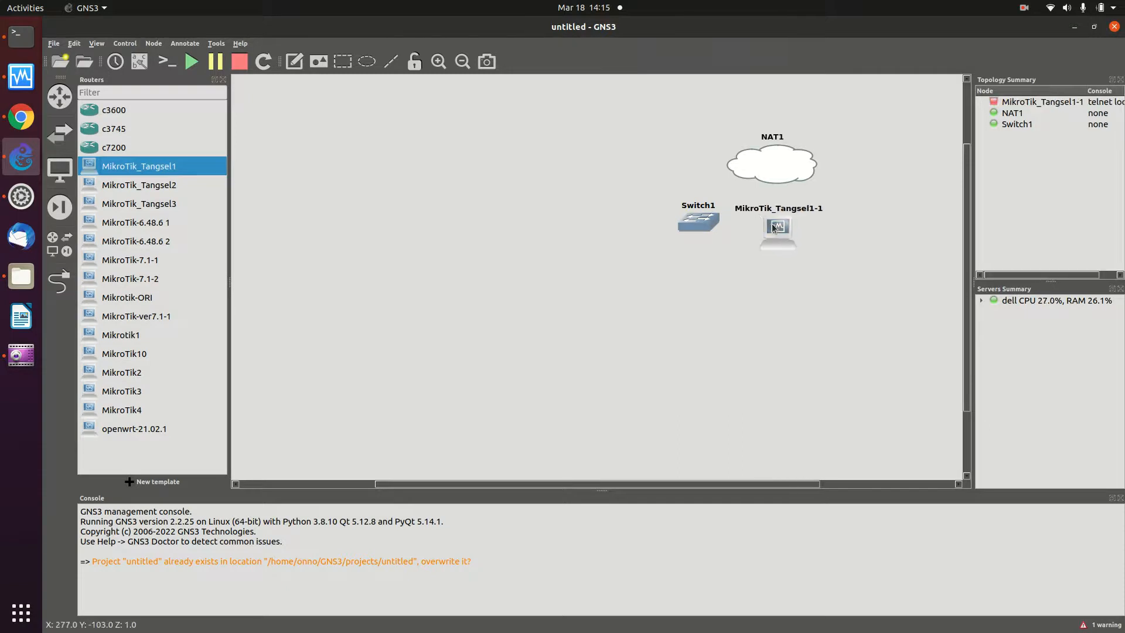
drag(704, 229, 650, 227)
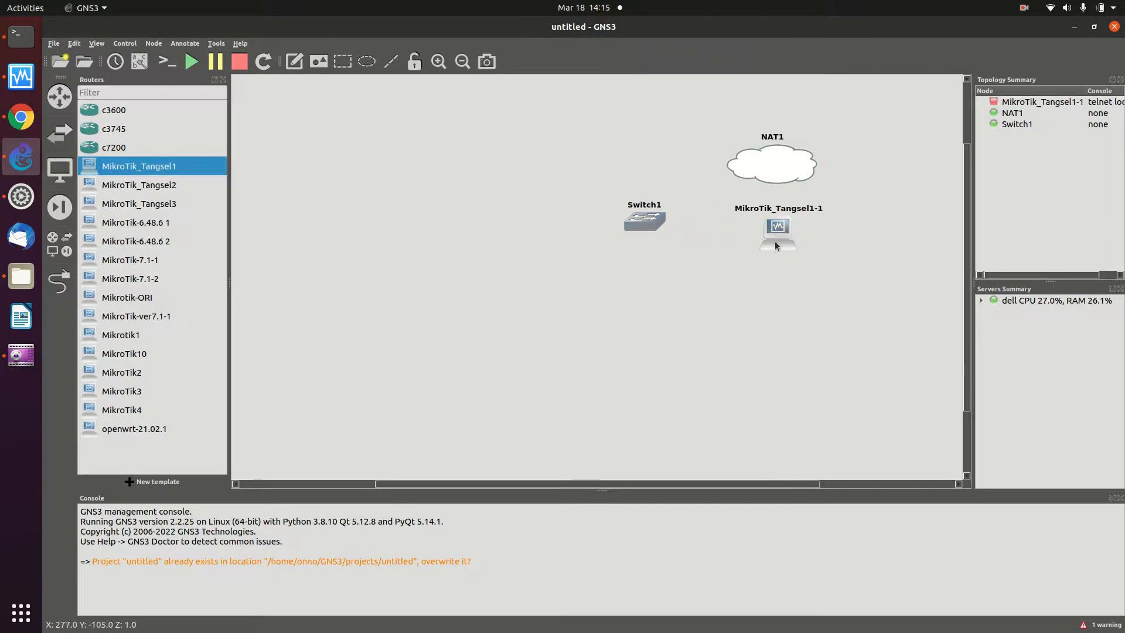
drag(779, 230, 747, 230)
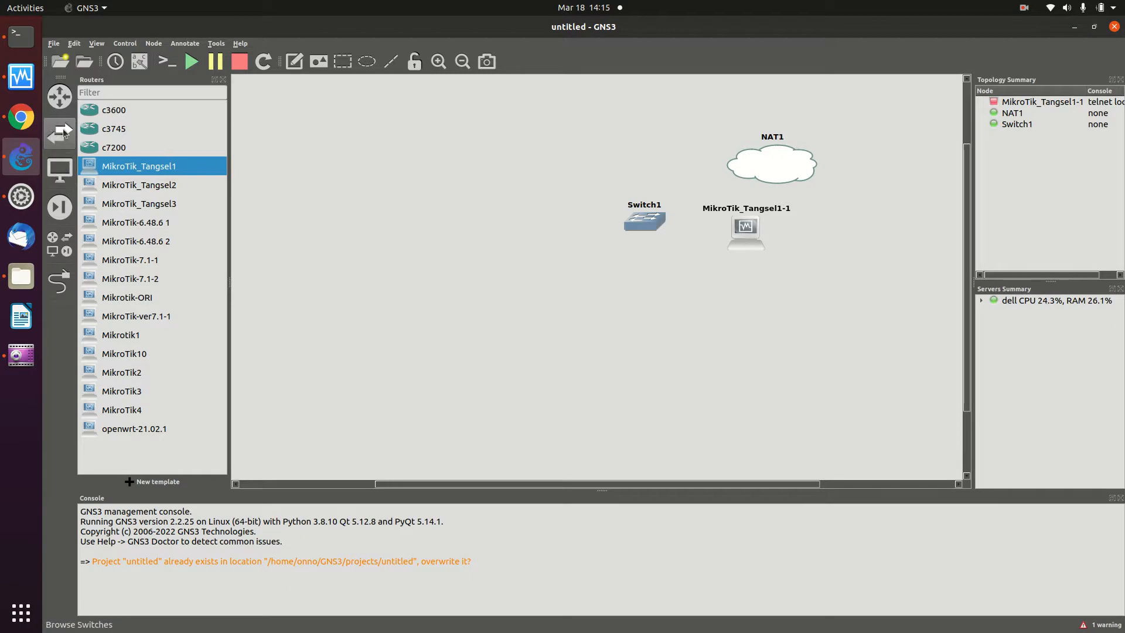
- Move the MikroTik node left of Switch1, add a KALI 2020.2 64bit GNOME node below-left, and tidy positions
click(61, 170)
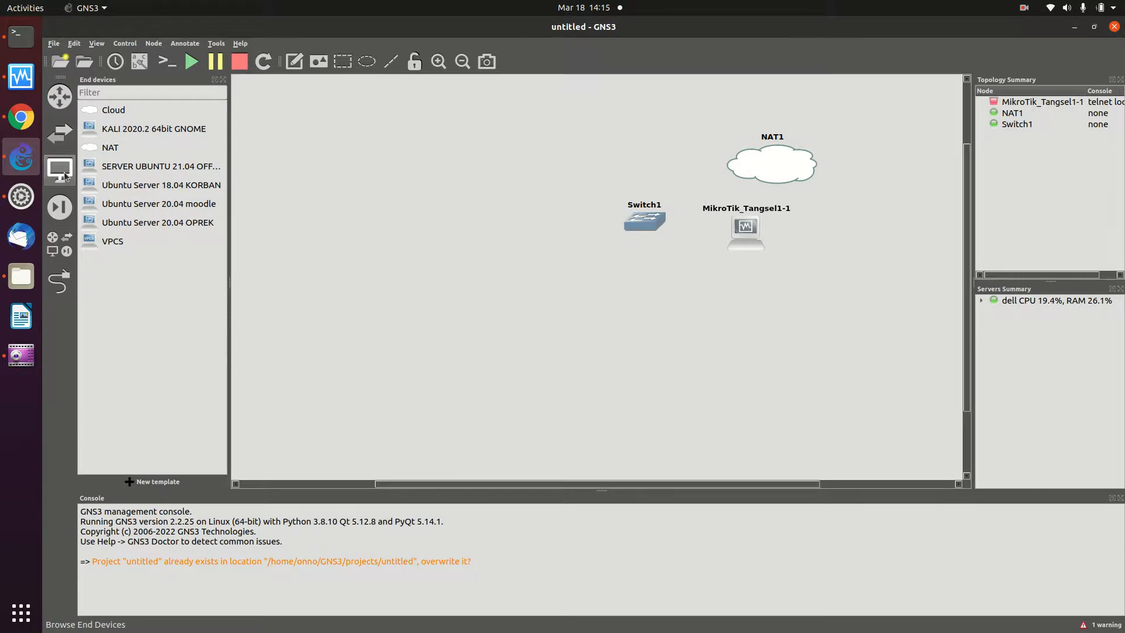
drag(751, 236, 547, 269)
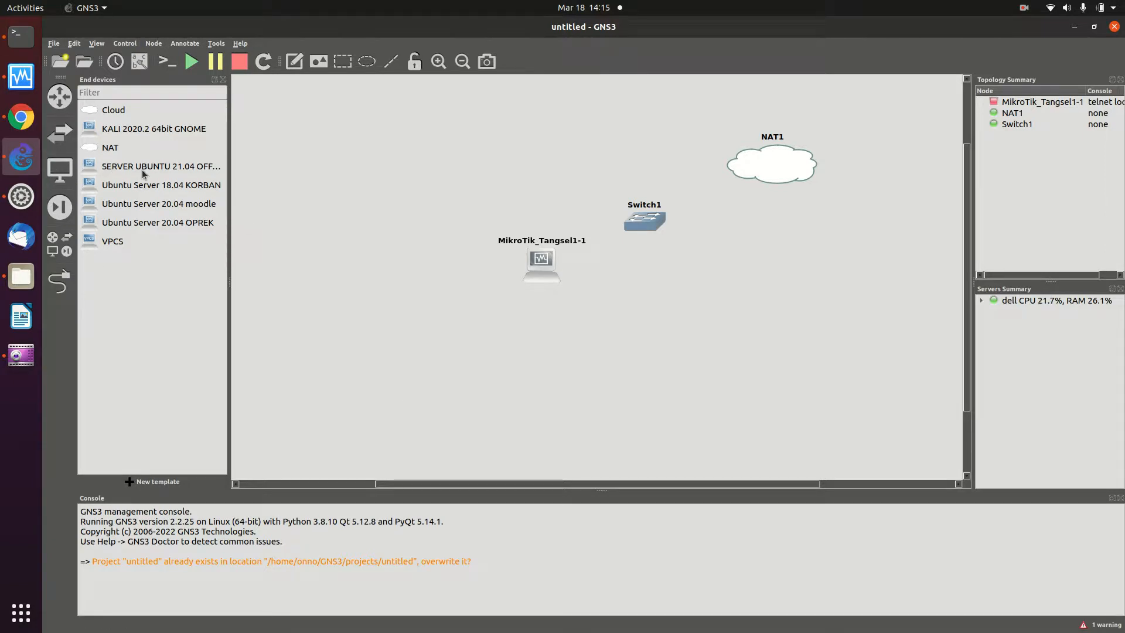
drag(120, 133, 459, 299)
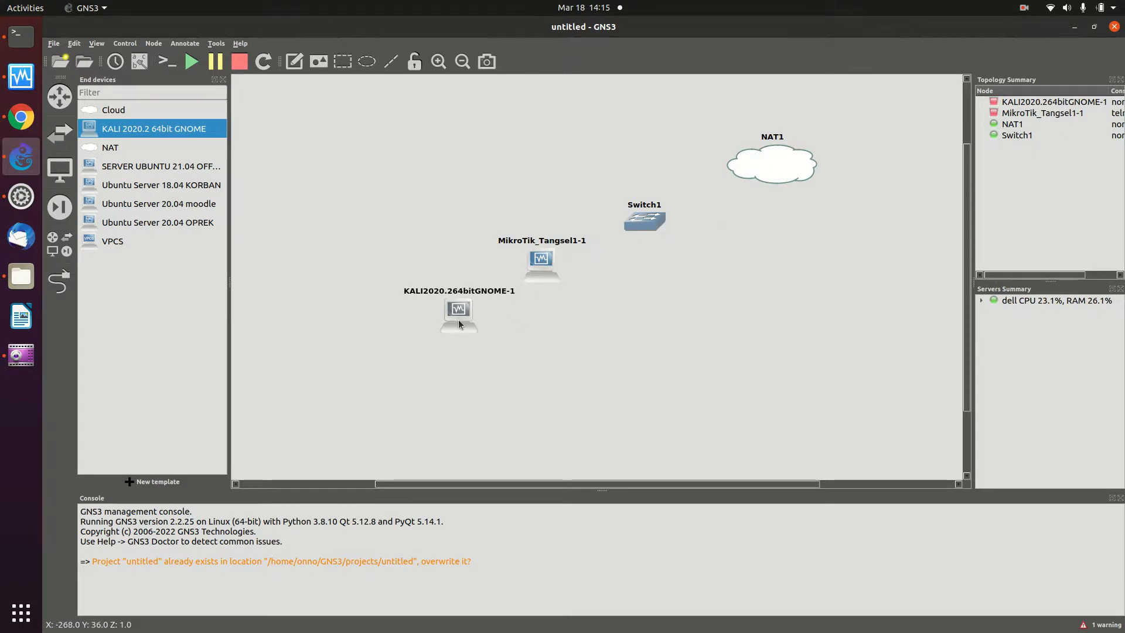
drag(458, 310, 435, 313)
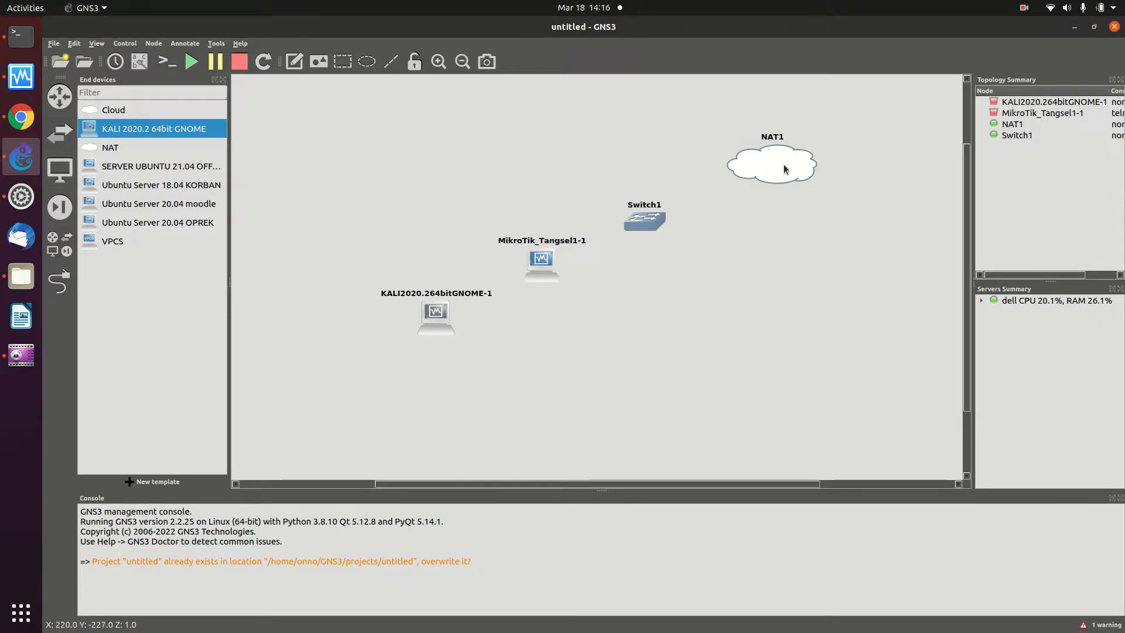
mouse_move(784, 169)
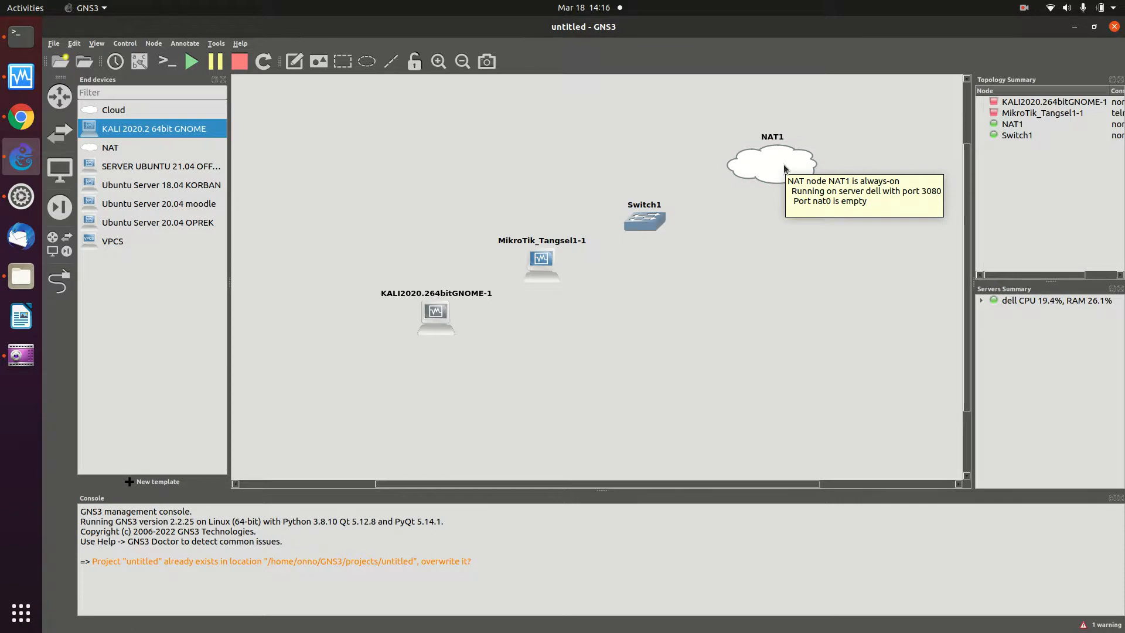
mouse_move(633, 224)
mouse_down()
mouse_move(659, 222)
mouse_move(648, 223)
mouse_up()
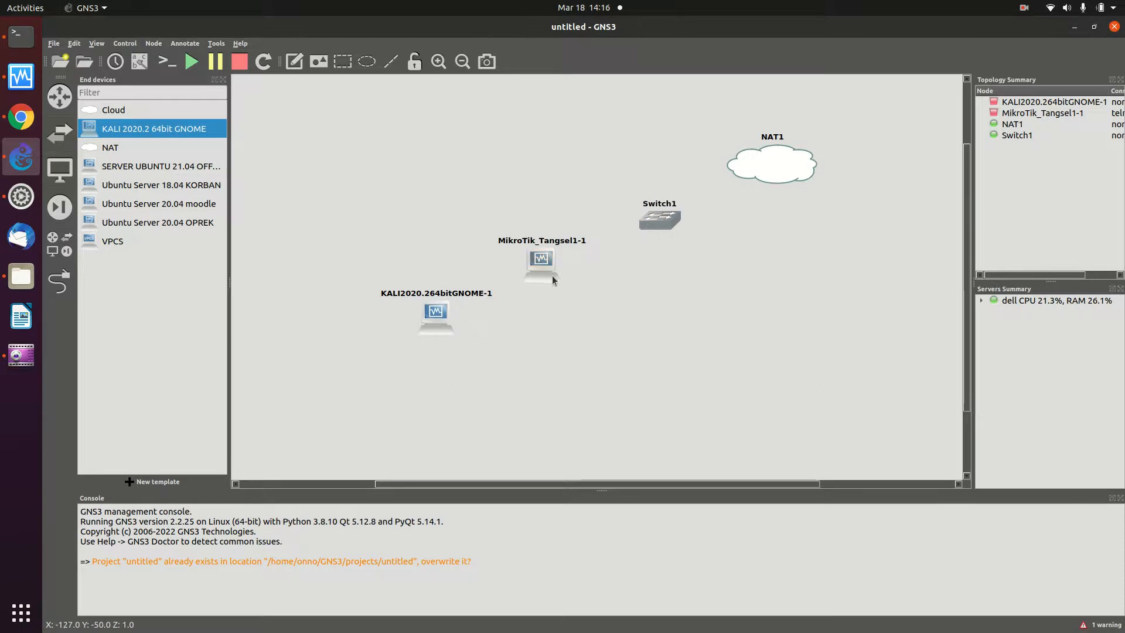
drag(533, 269, 548, 269)
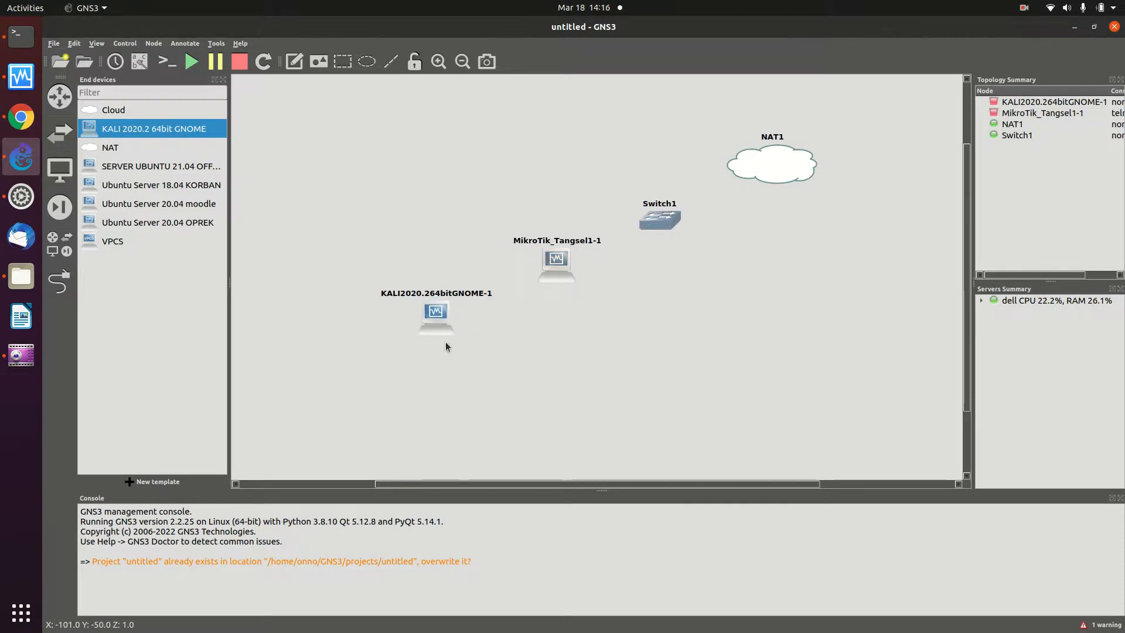
drag(436, 322, 450, 321)
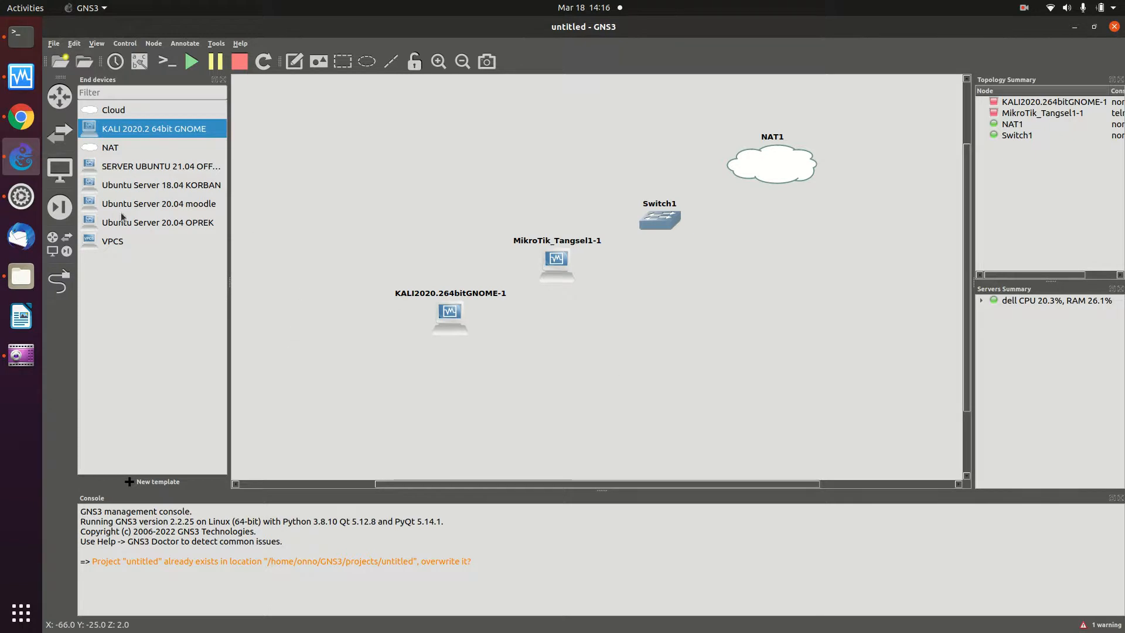
- Link Switch1's Ethernet1 to the MikroTik router's Ethernet0
click(61, 285)
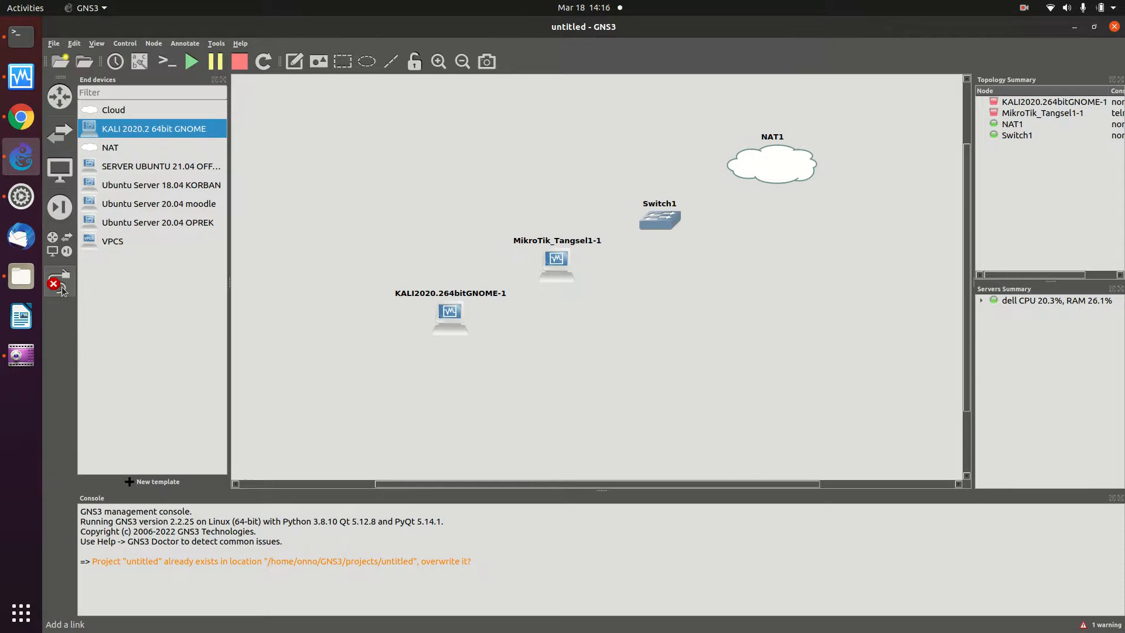
click(764, 167)
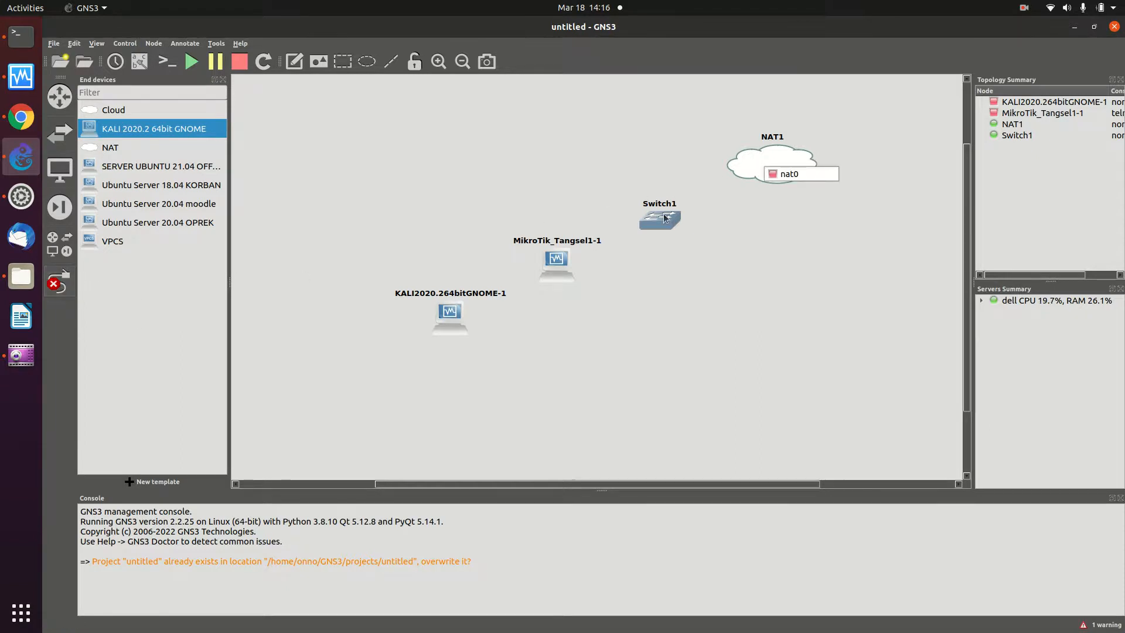
click(780, 176)
click(673, 215)
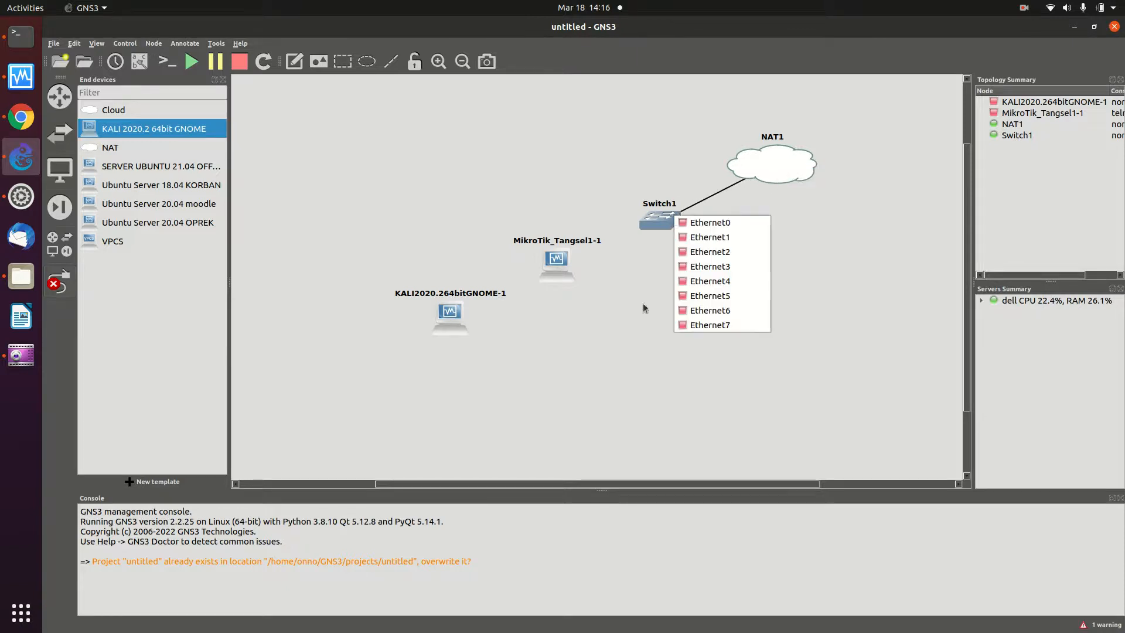
click(738, 221)
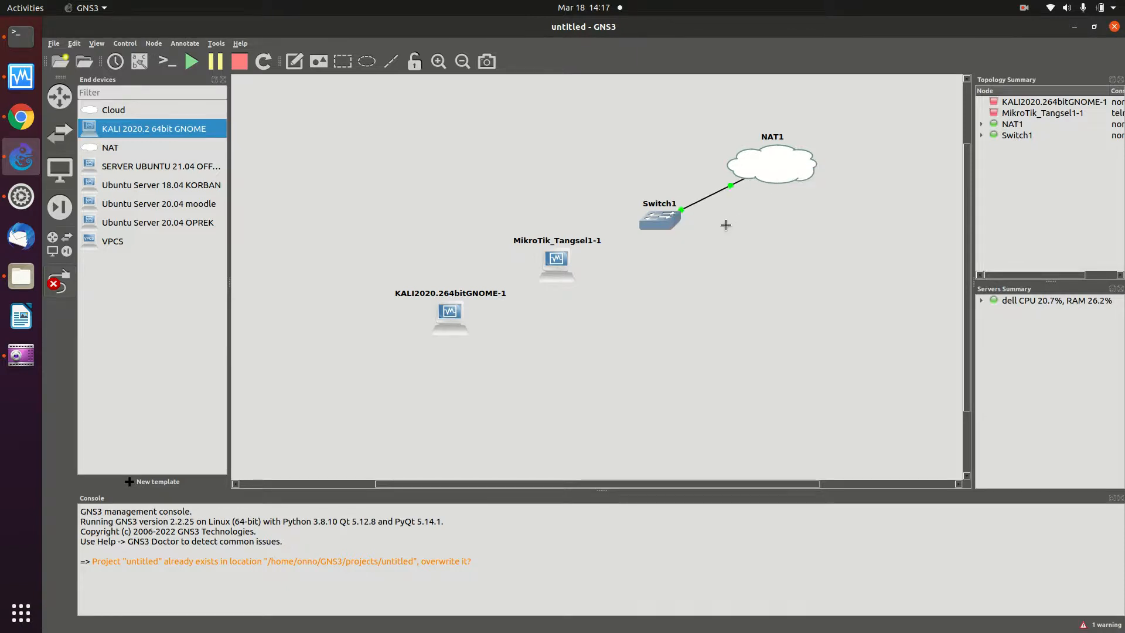
click(653, 221)
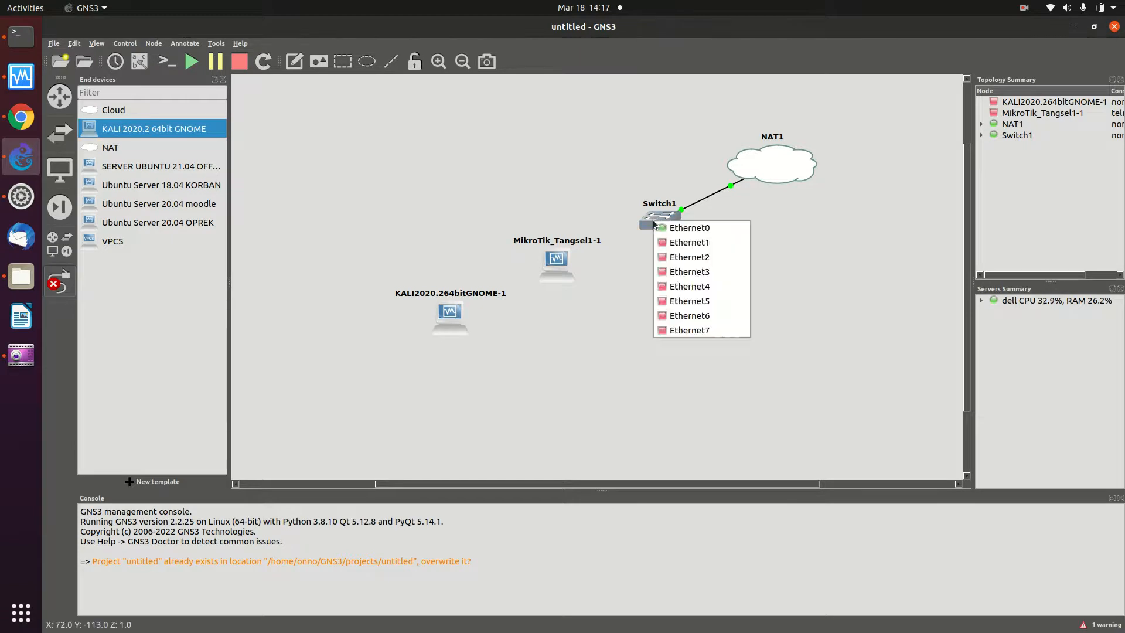
click(673, 244)
click(560, 267)
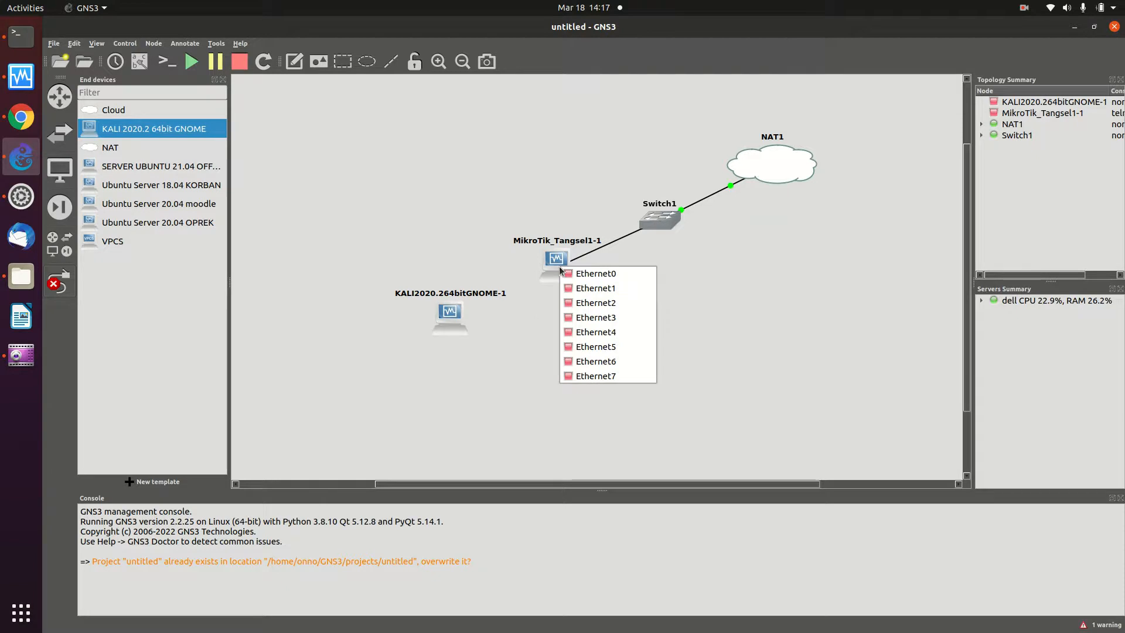
click(580, 273)
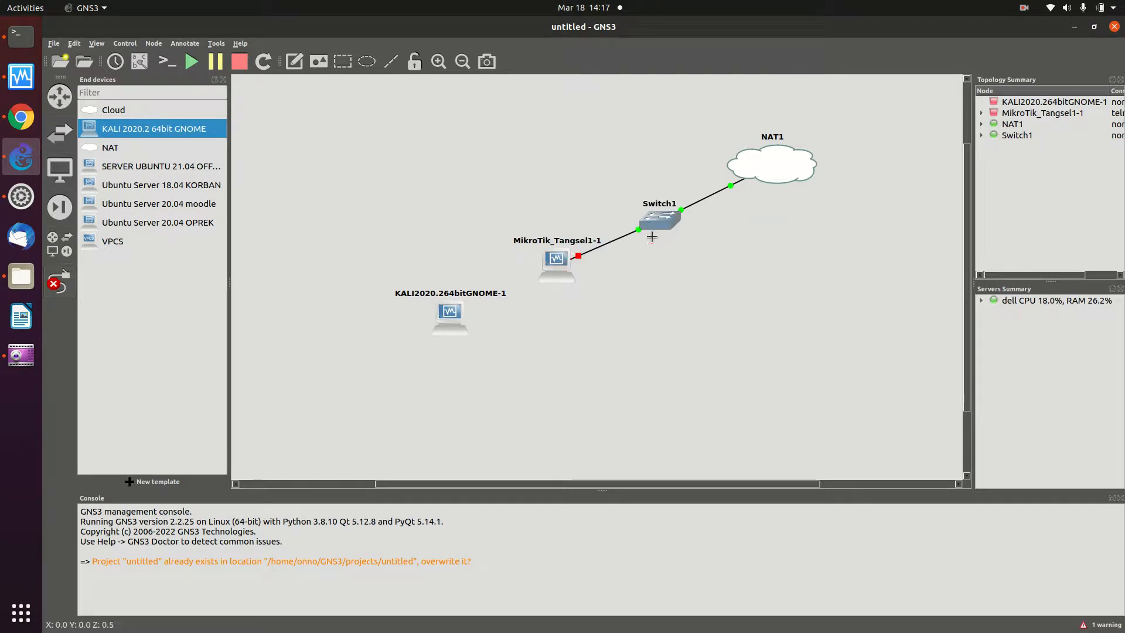
- Check used ports, then link MikroTik's Ethernet1 to KALI's Ethernet0
click(562, 259)
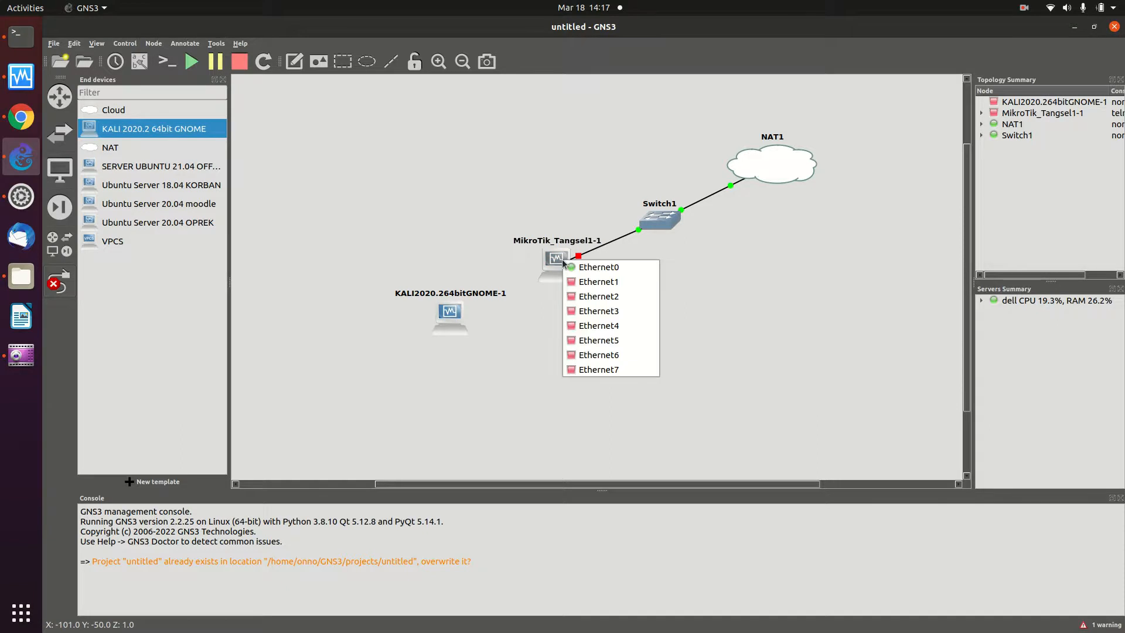
click(699, 261)
click(681, 220)
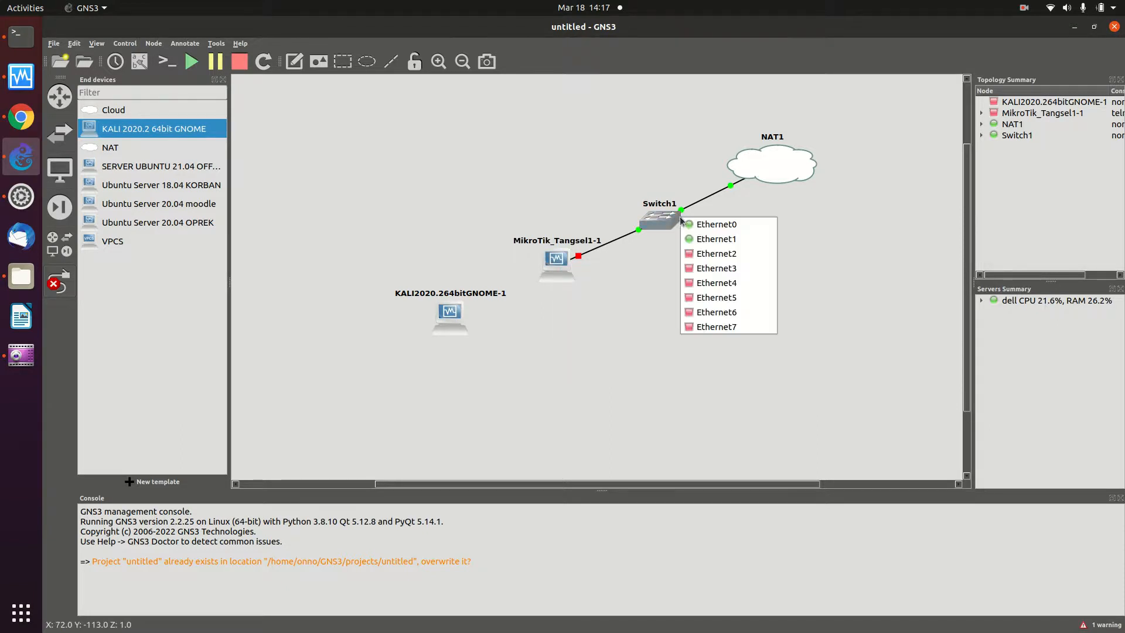
click(588, 312)
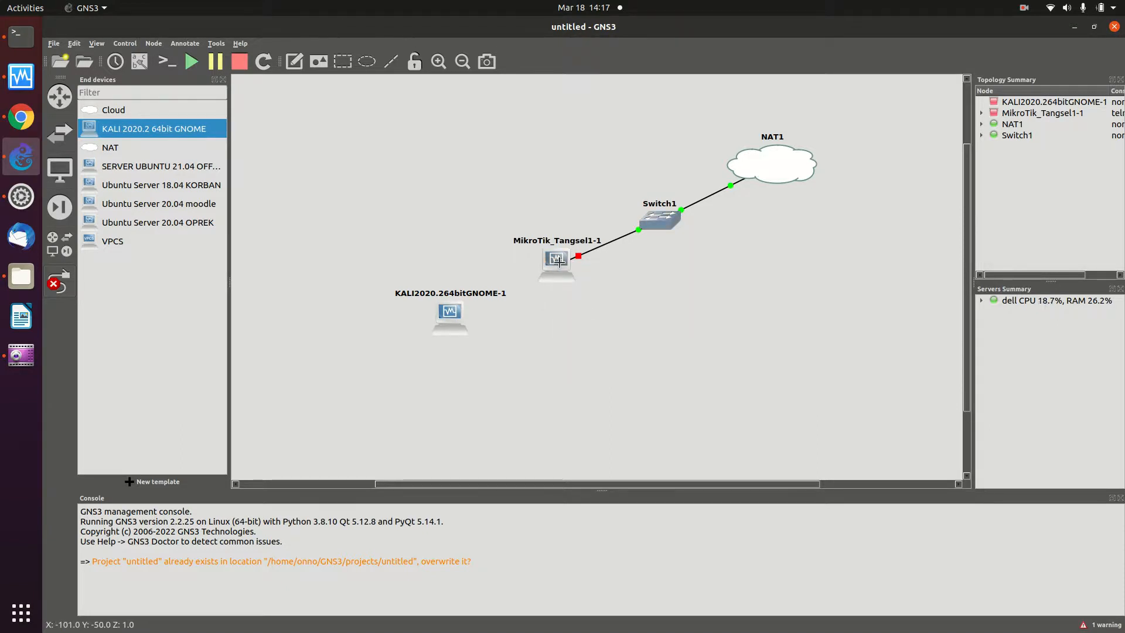
click(567, 266)
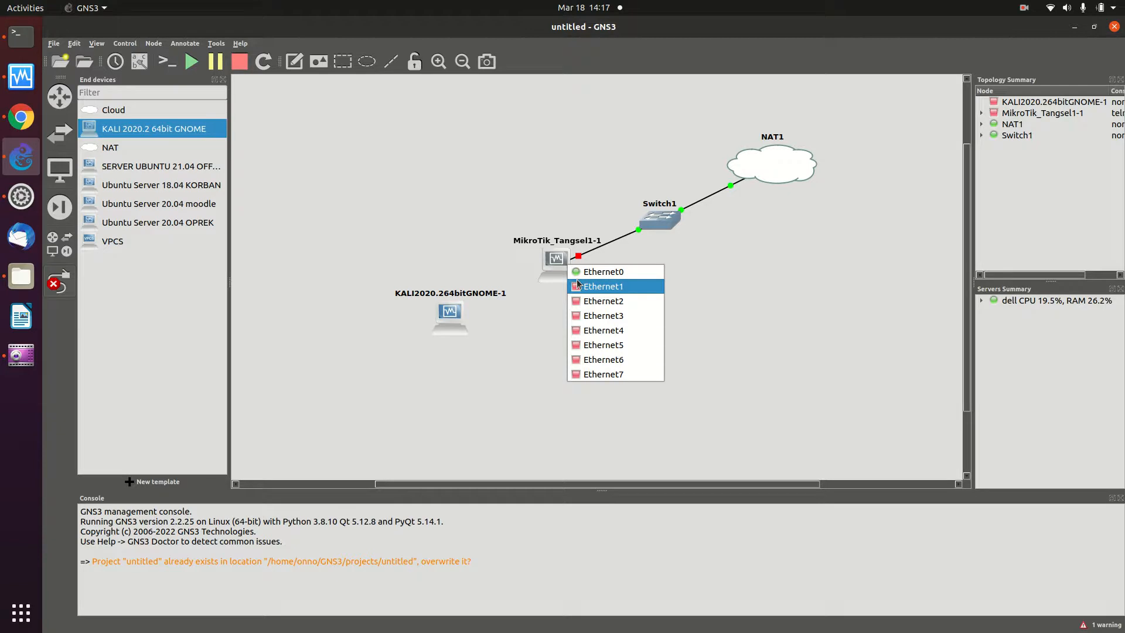
click(600, 286)
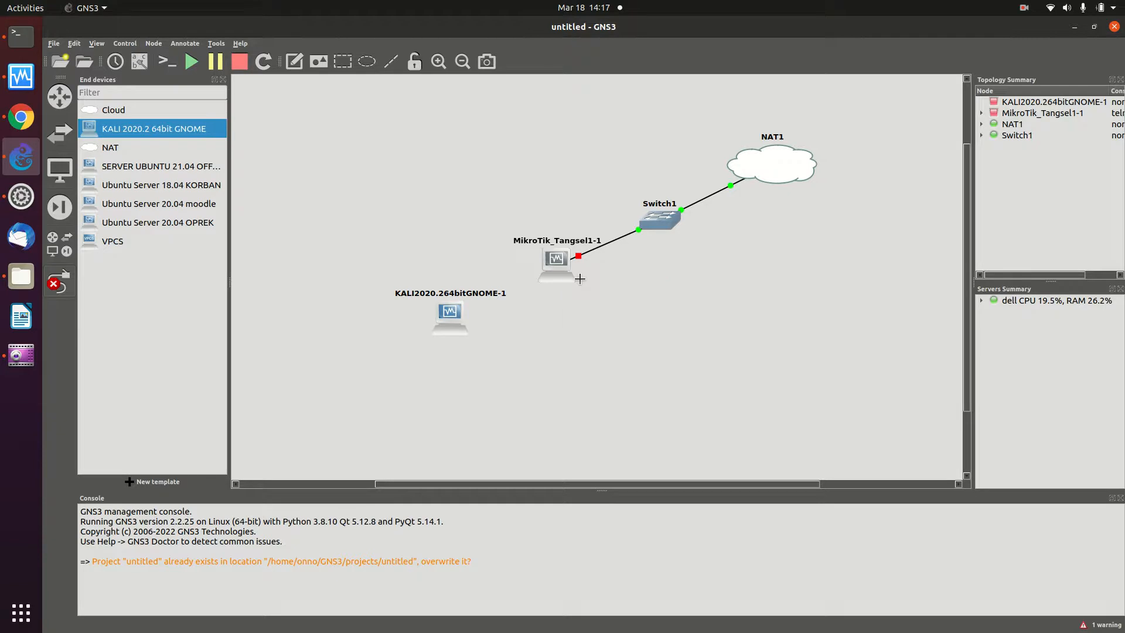
click(455, 310)
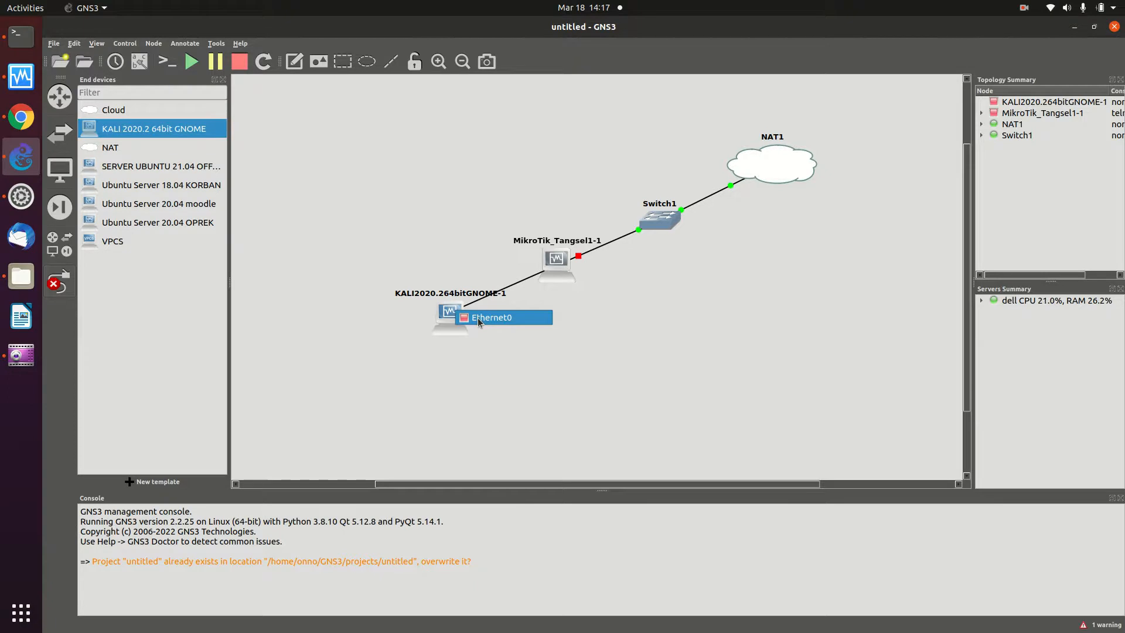
click(491, 317)
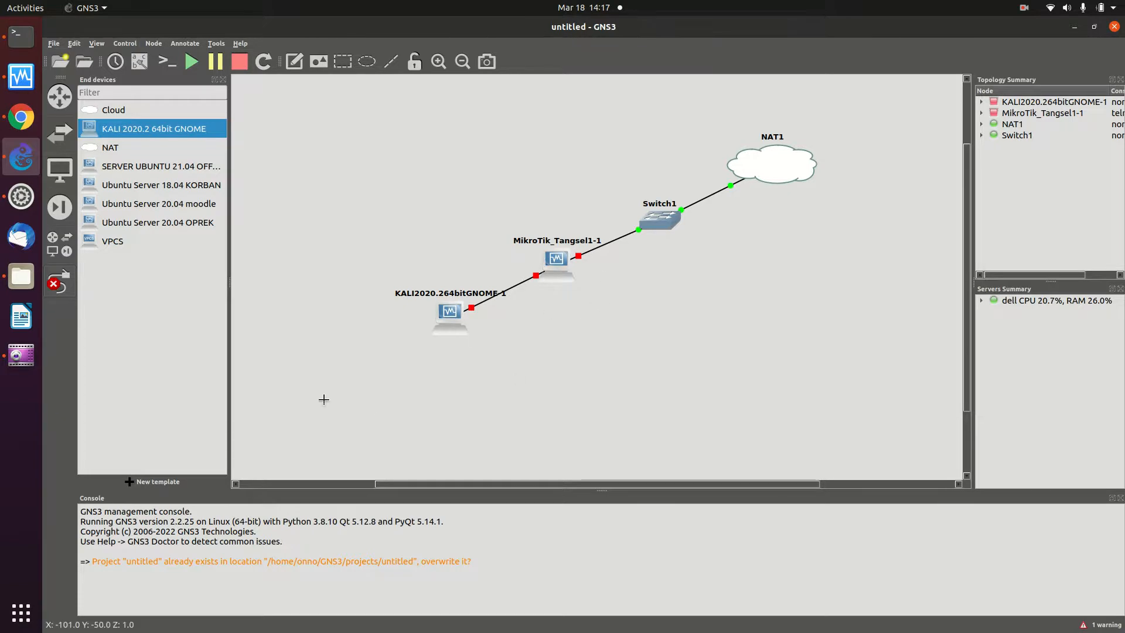
mouse_move(449, 310)
- Check KALI's port list, then turn off link-drawing mode
click(455, 321)
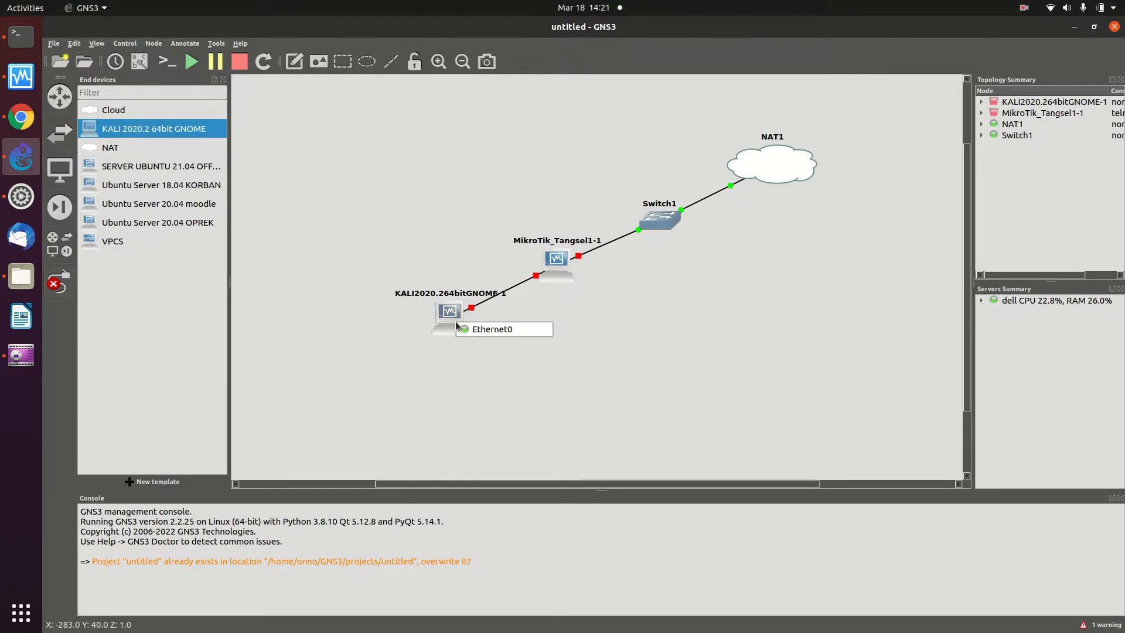
click(406, 326)
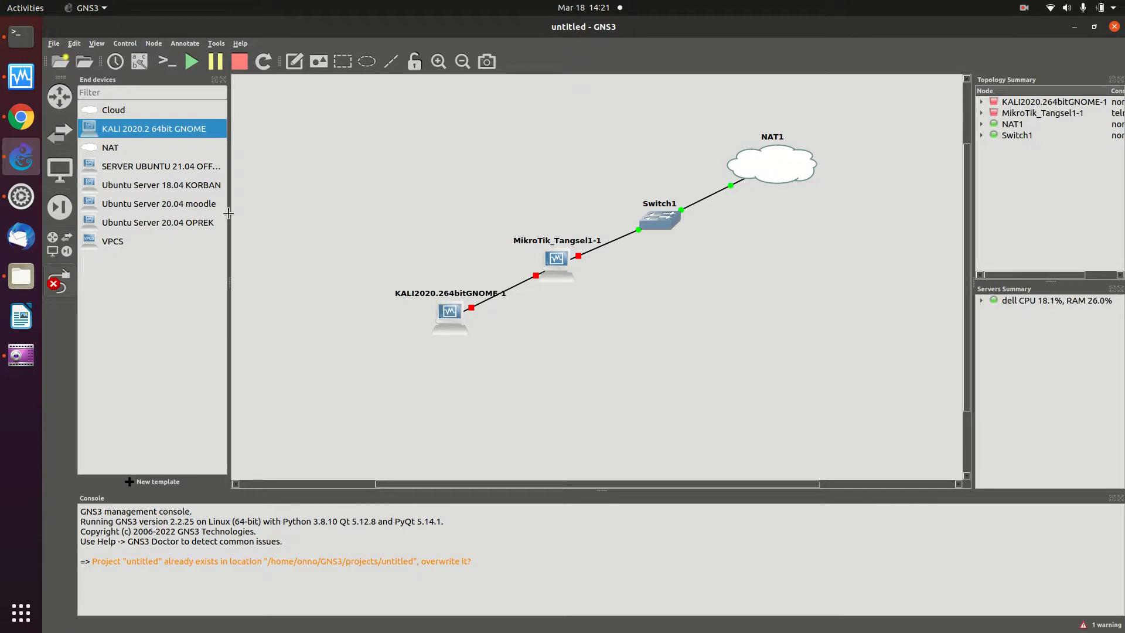
click(59, 282)
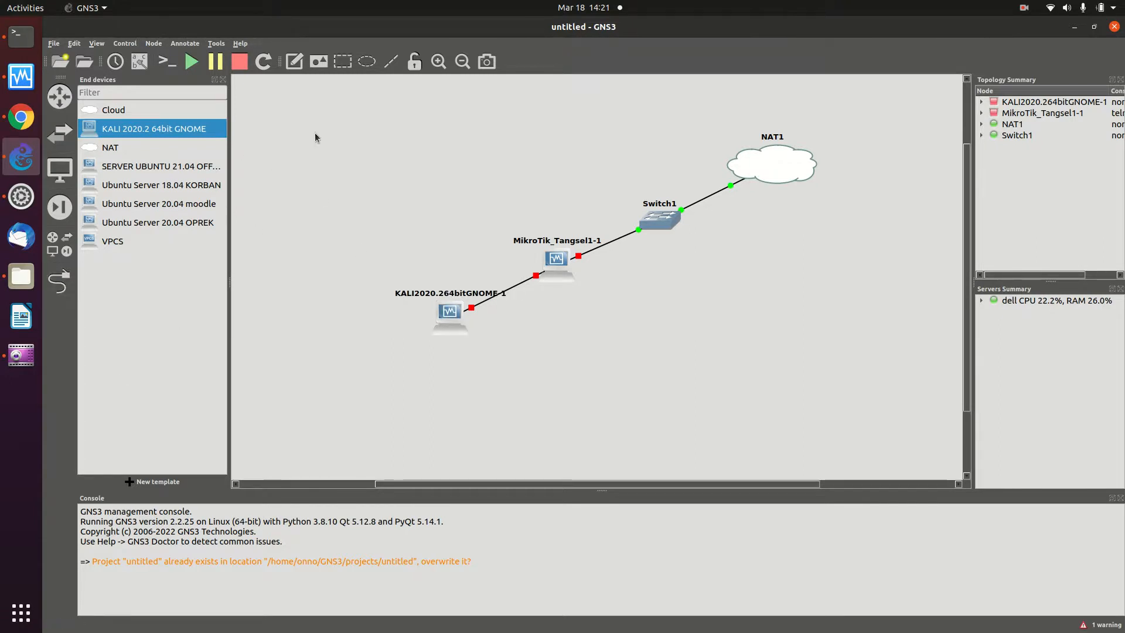
- Start the KALI 2020.2 64bit GNOME node so its VirtualBox VM boots to the login screen
right_click(446, 316)
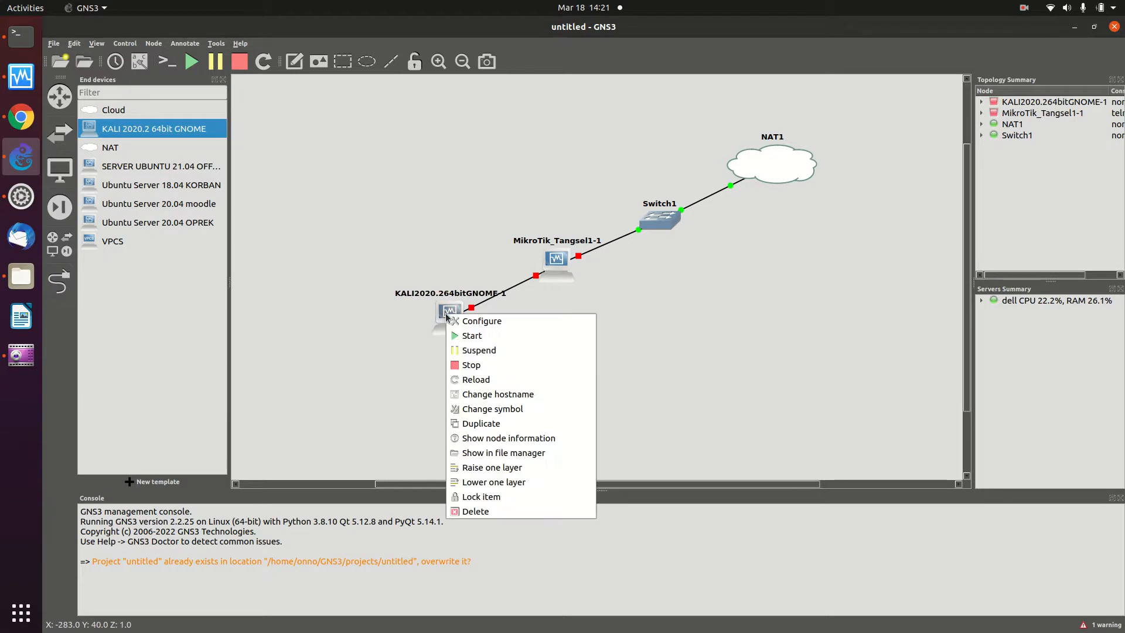
click(484, 333)
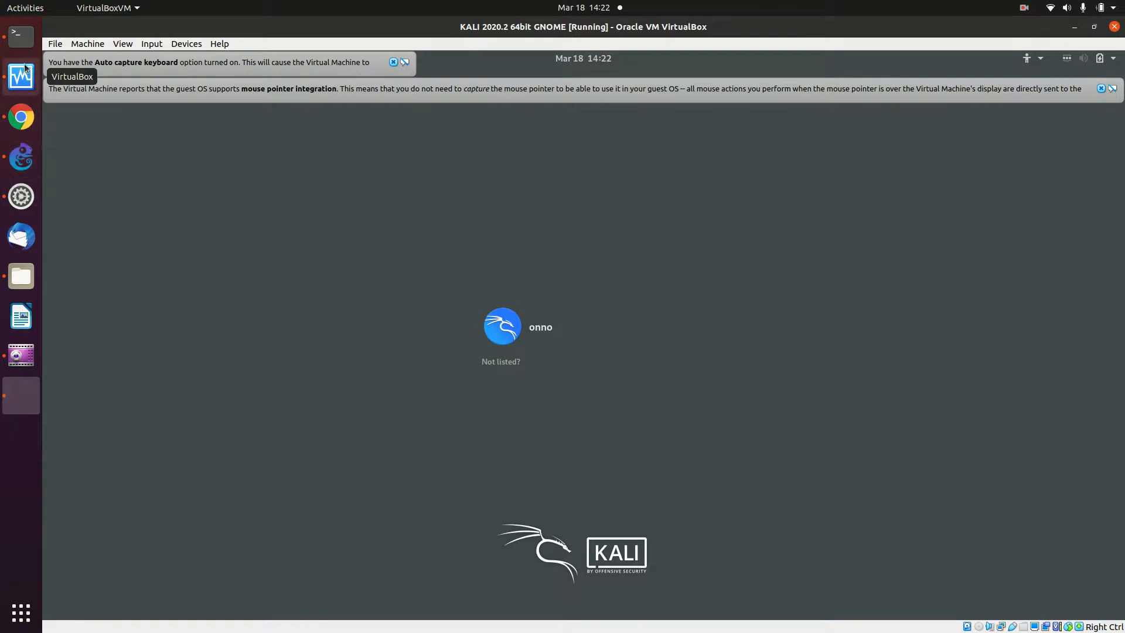
- Back in GNS3, start the MikroTik_Tangsel1-1 router to boot RouterOS
click(21, 156)
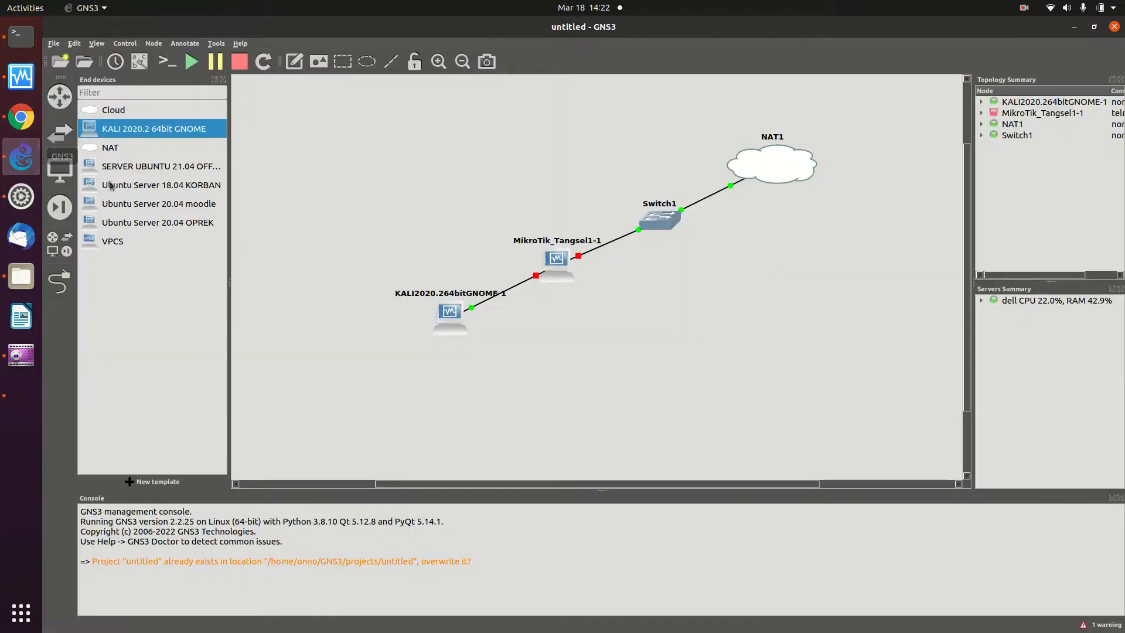
right_click(558, 253)
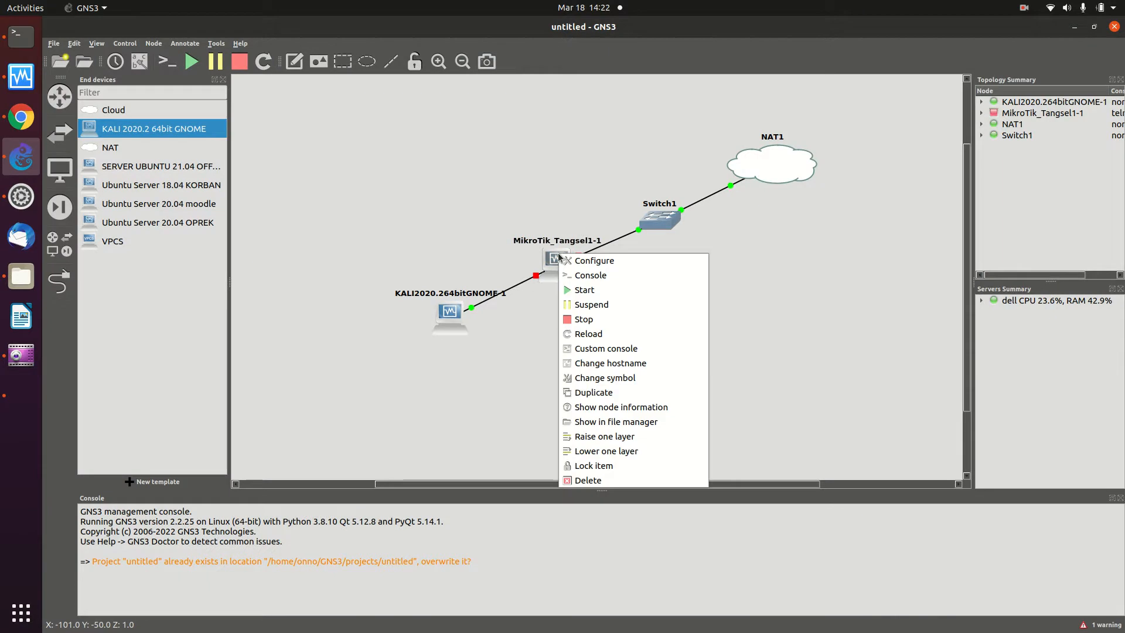
click(571, 292)
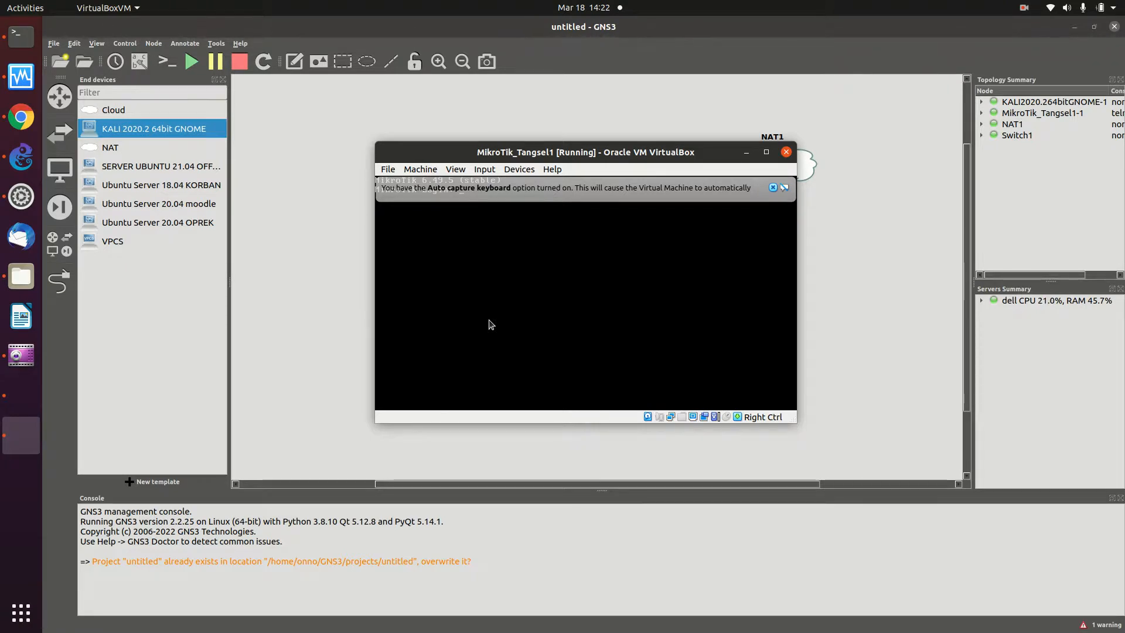
- Minimize the MikroTik VM window to reveal the GNS3 topology
click(741, 155)
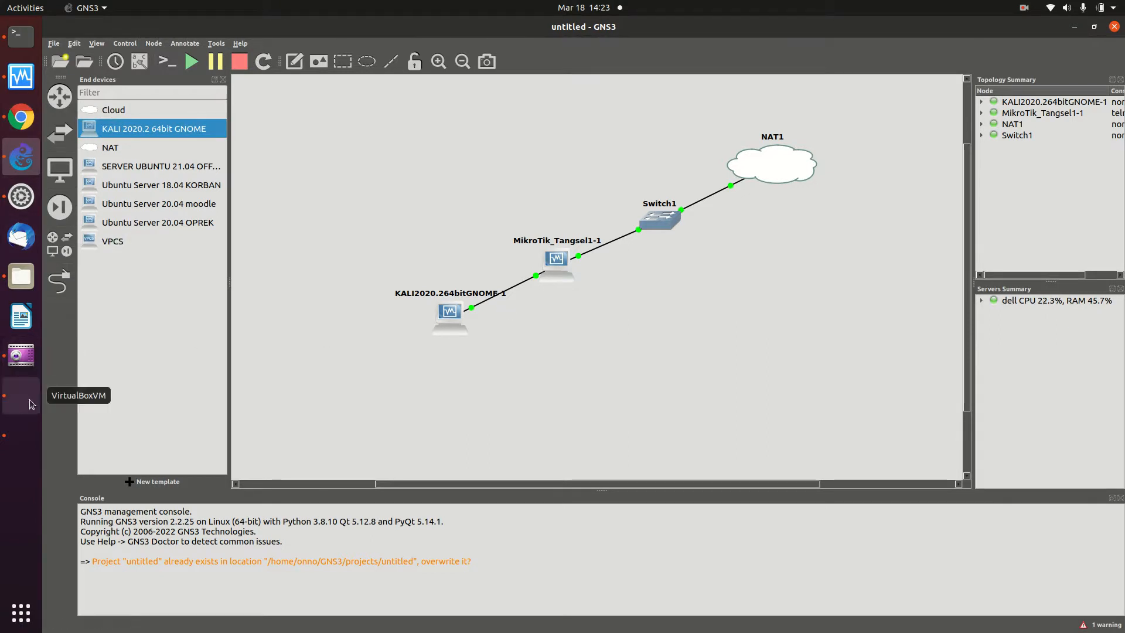
- Swap the MikroTik VM window for the Kali VM window and pick the user at its login screen
click(23, 425)
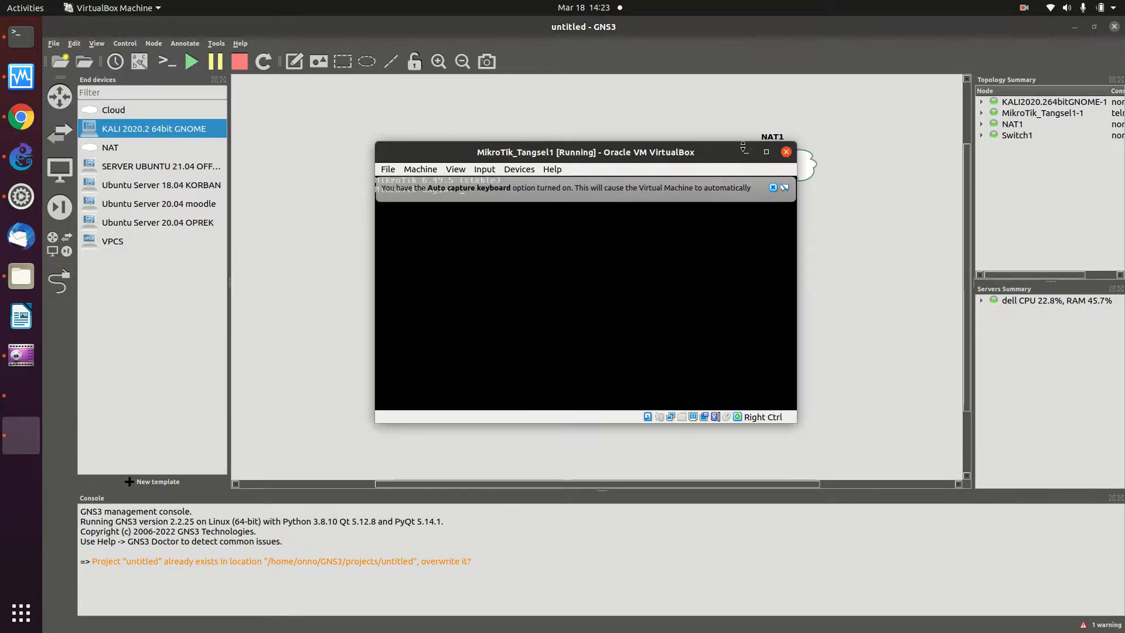
click(746, 152)
click(22, 399)
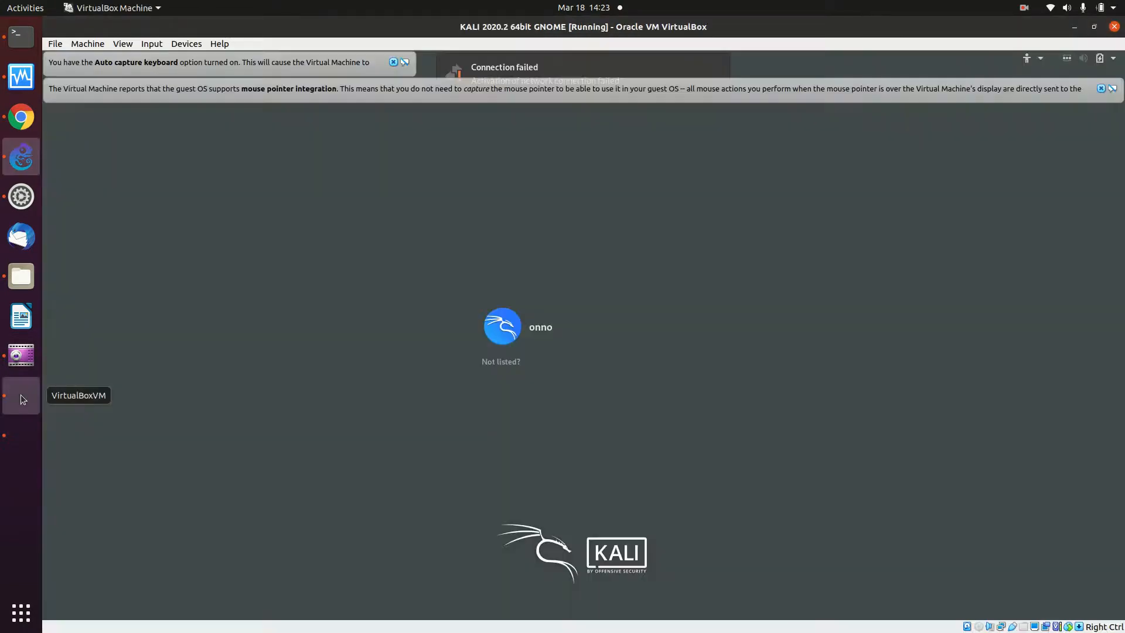
click(594, 338)
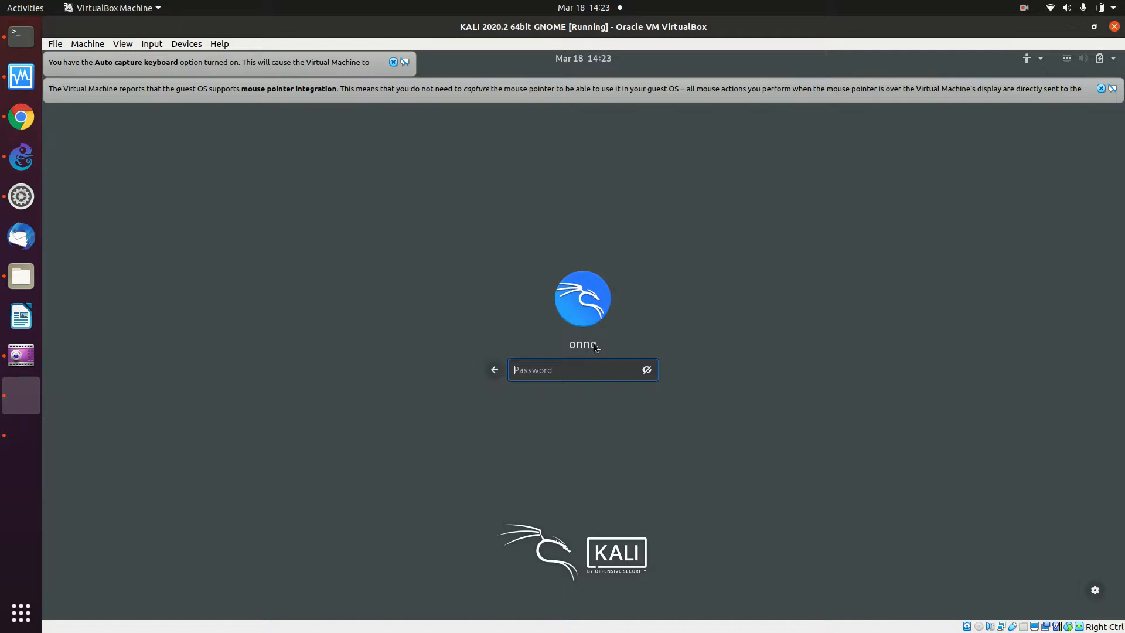
- Log in to Kali by entering the account password
text(••••••)
key(Return)
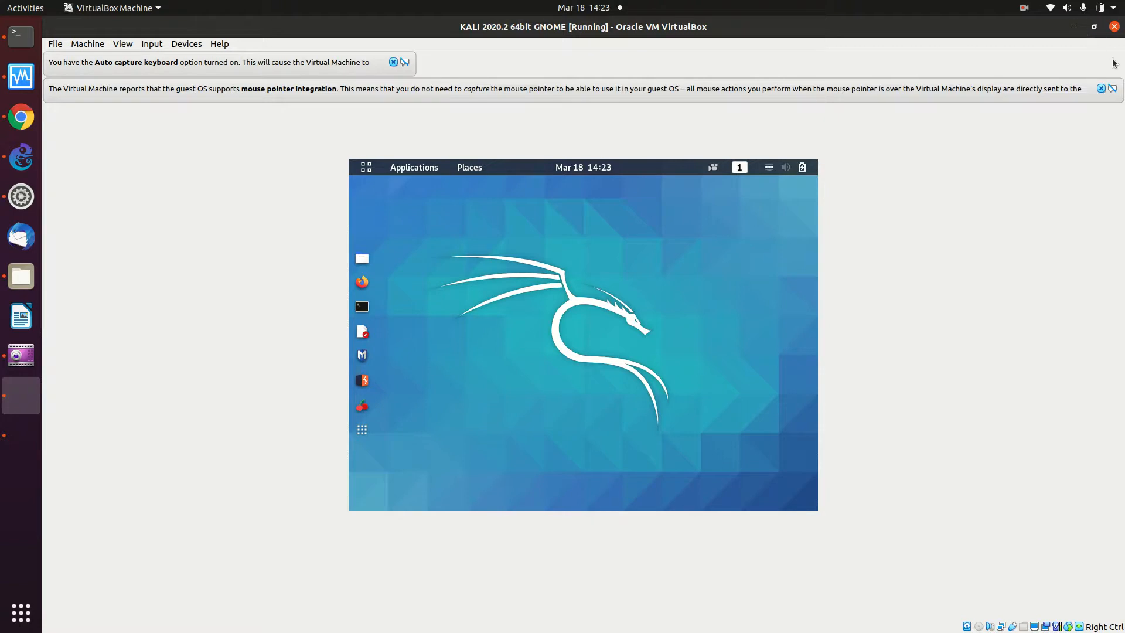
- Dismiss the VirtualBox notices and launch GNOME Settings from Kali's system menu
click(1101, 89)
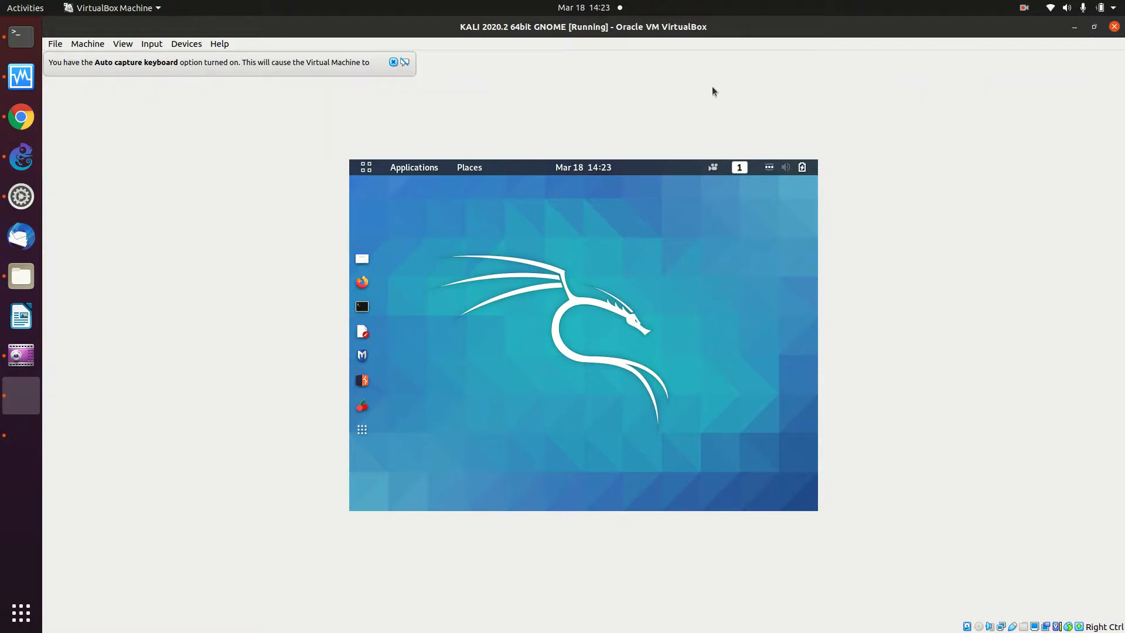
click(394, 62)
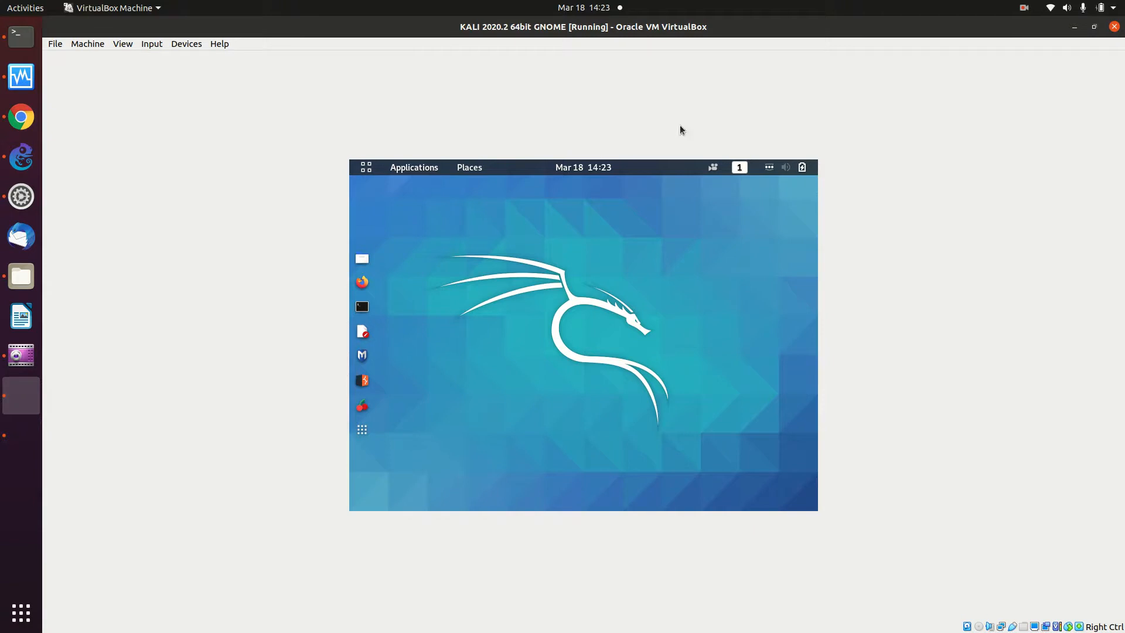
click(817, 165)
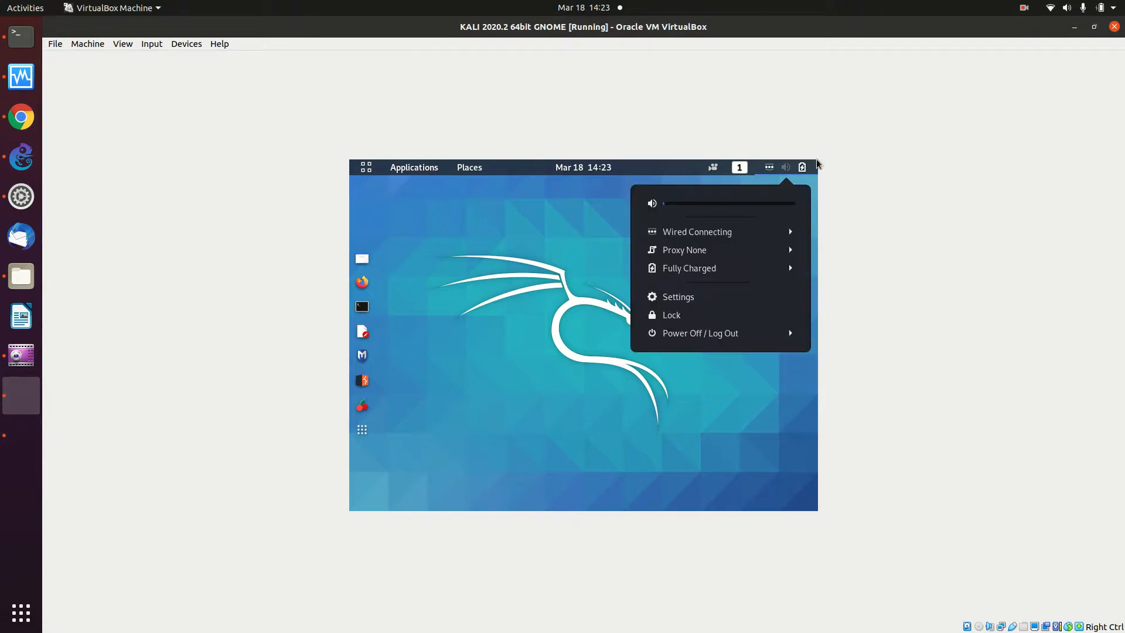
click(716, 296)
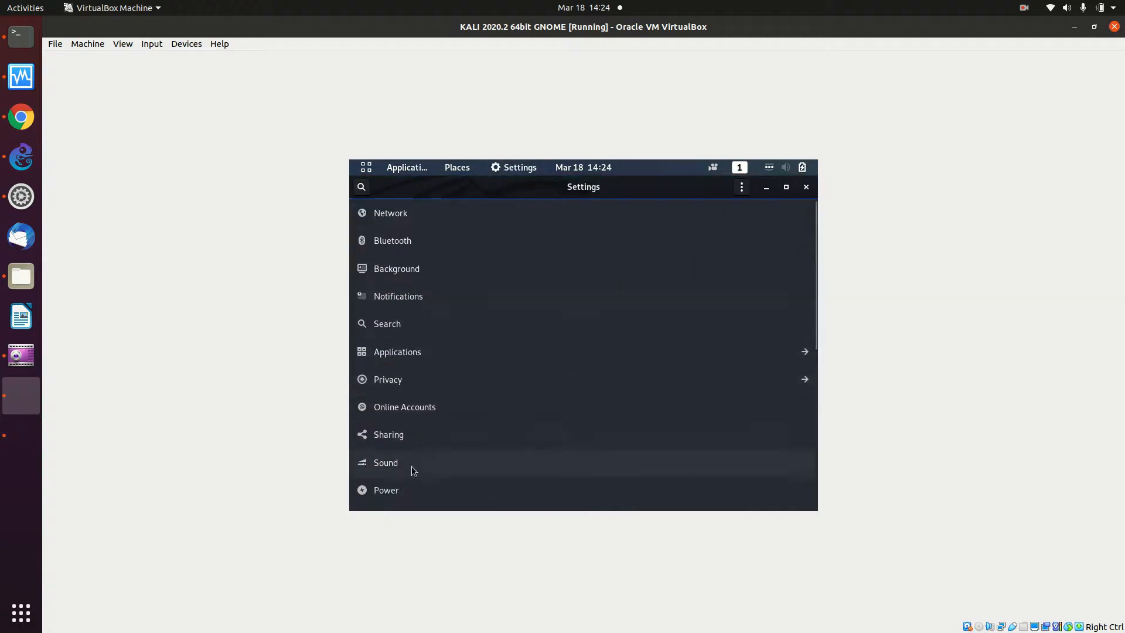
- Search Settings for 'disp' and open the Displays page
click(361, 187)
text(dis)
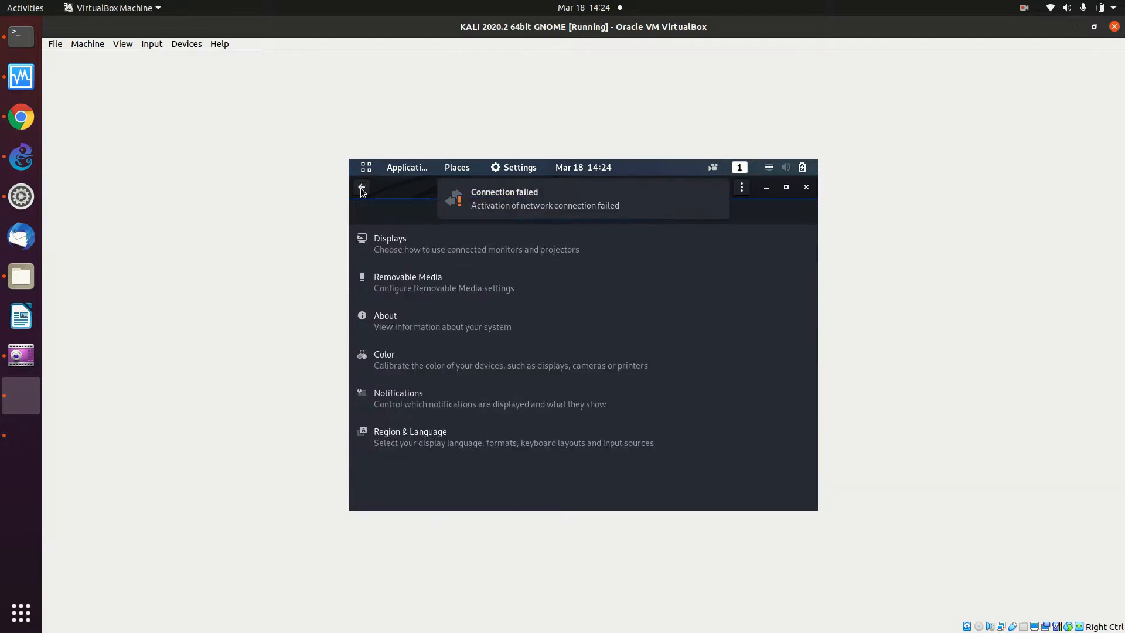
text(p)
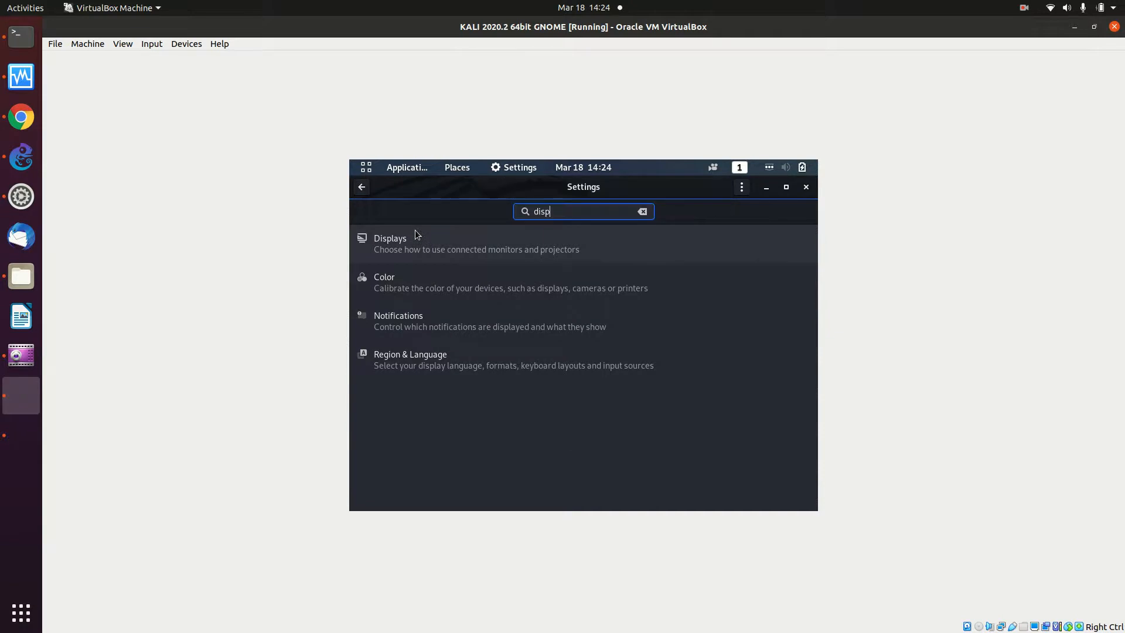
click(432, 253)
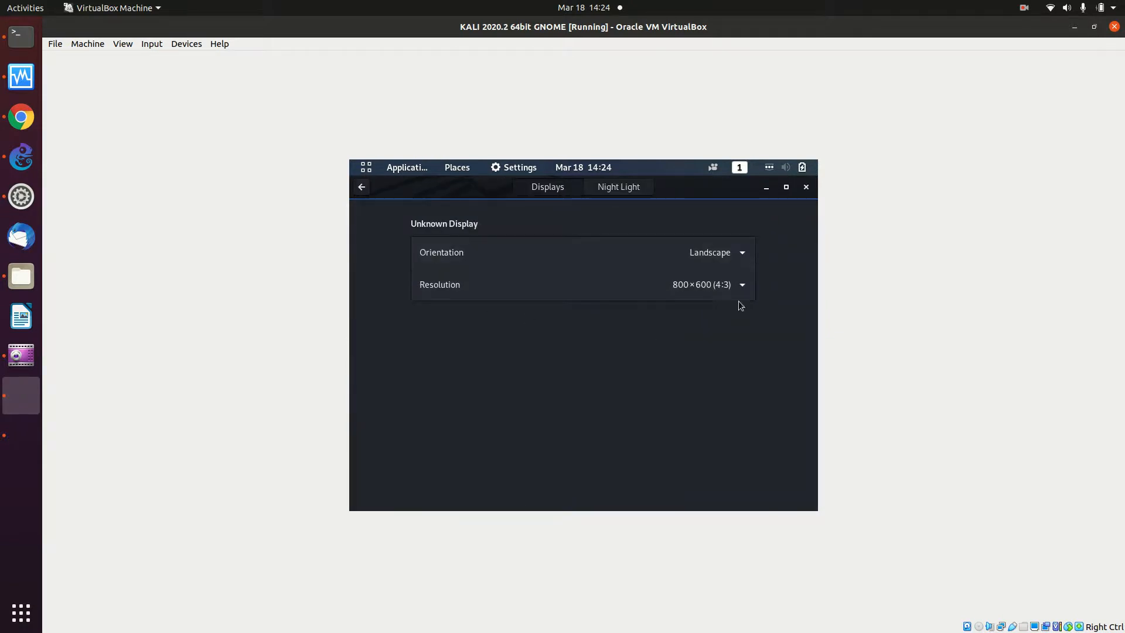
- Apply a 1680×1050 resolution, then revert to the previous 800×600
click(725, 285)
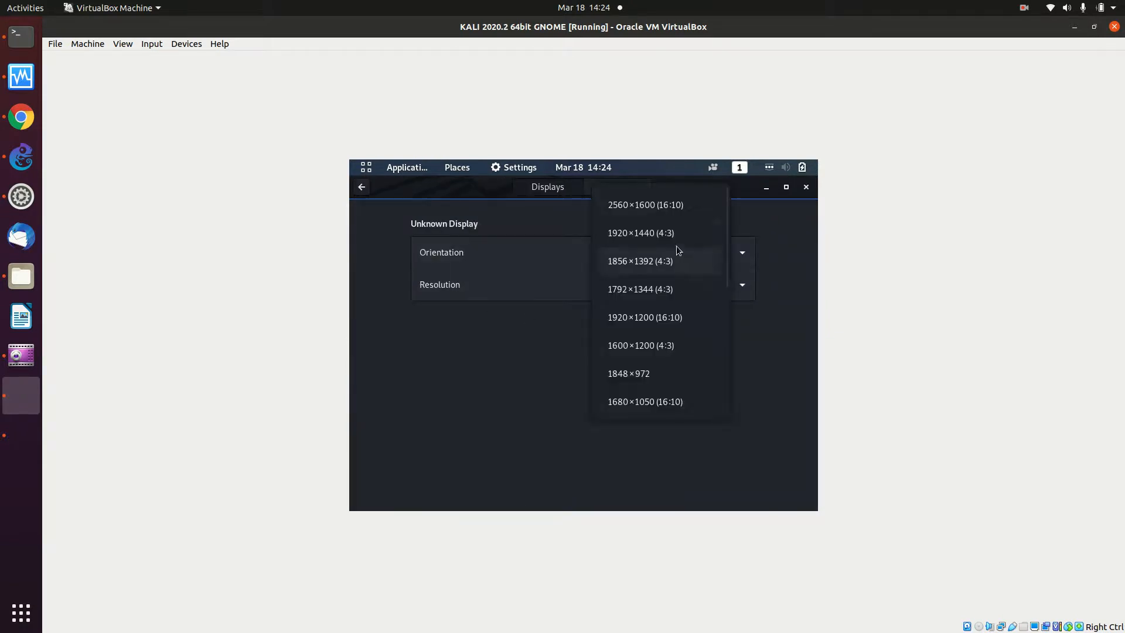
click(688, 408)
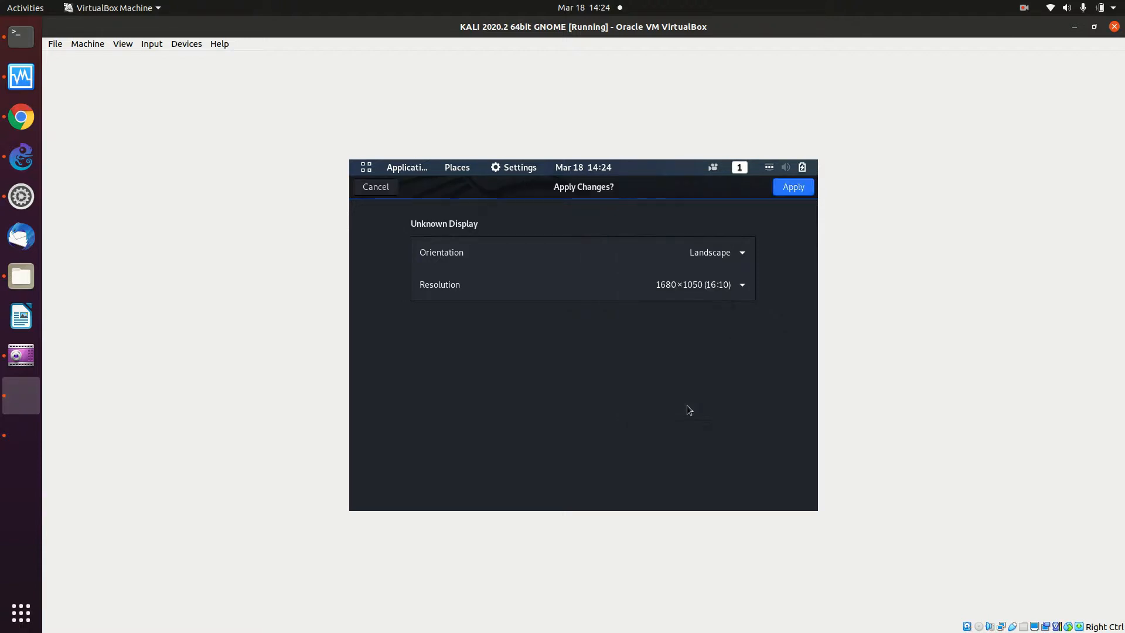
click(803, 189)
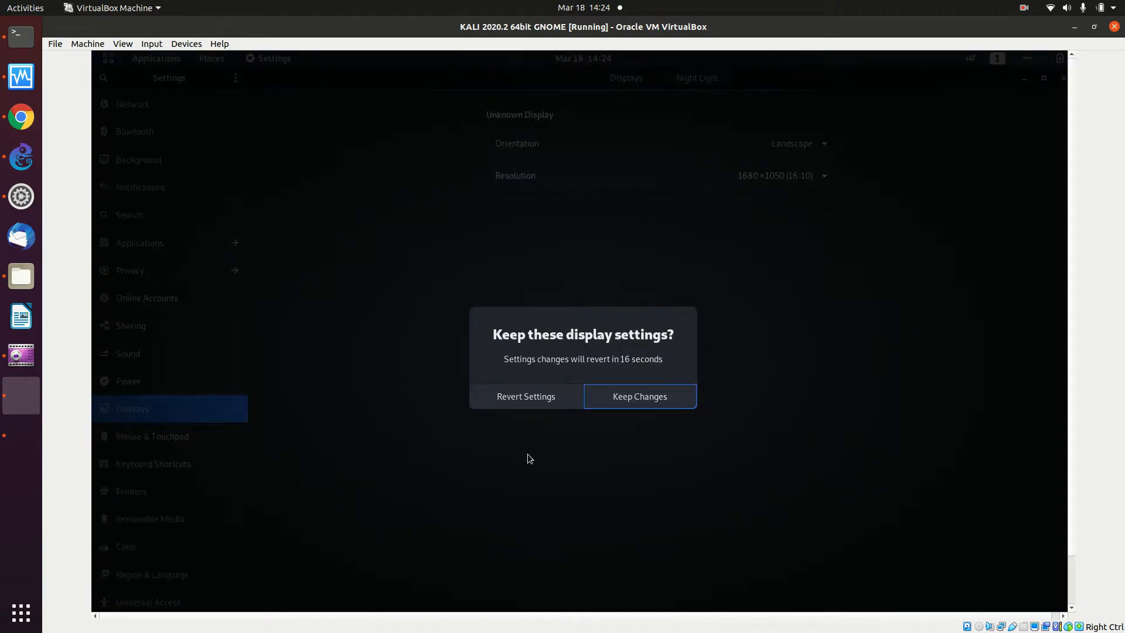
click(530, 398)
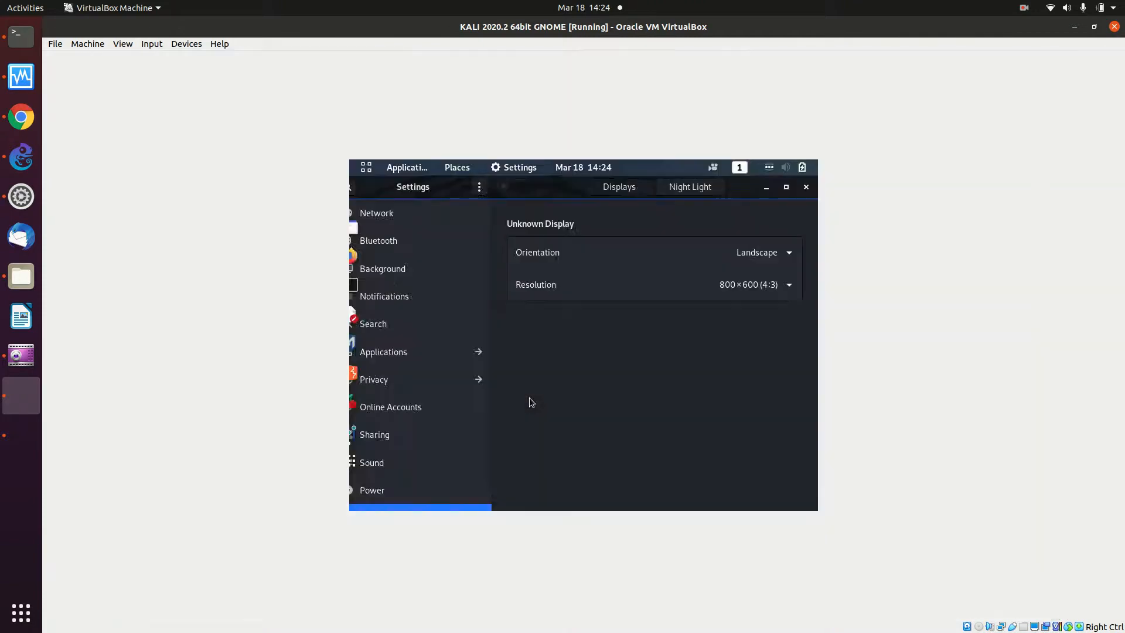
- Browse the resolution list and select 1360×768
click(691, 293)
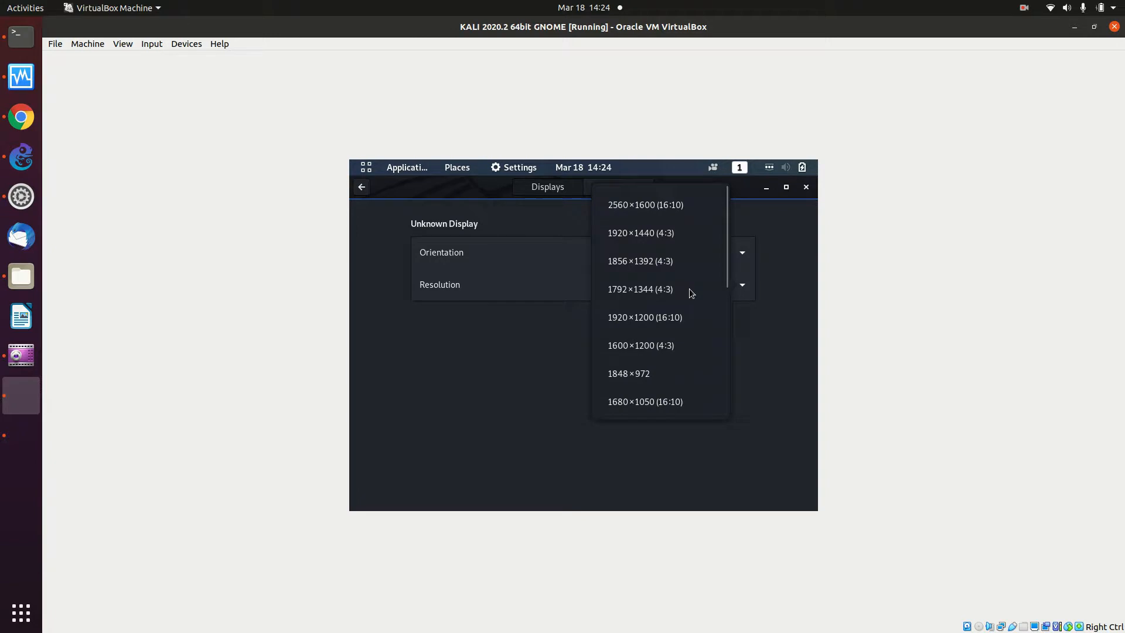
click(774, 275)
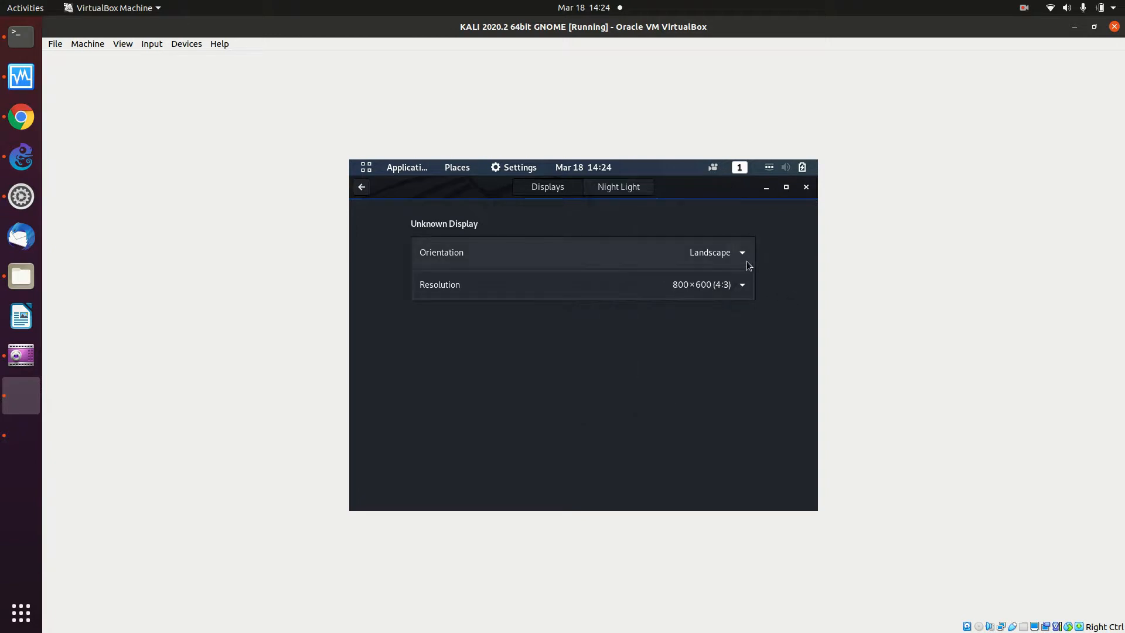
click(744, 290)
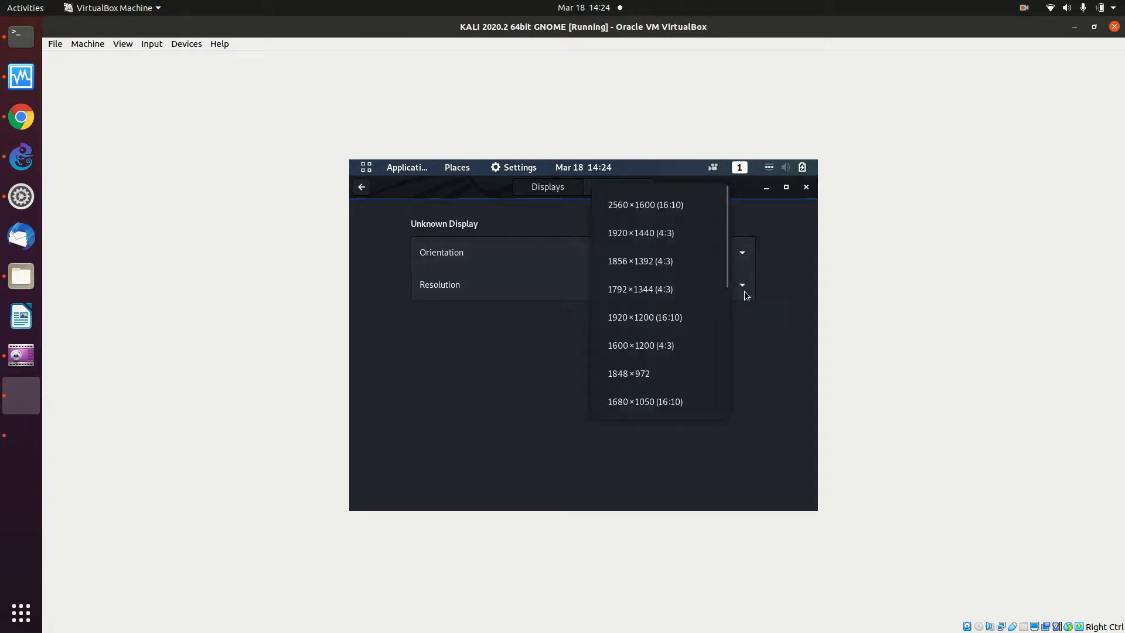
scroll(726, 294, down, 5)
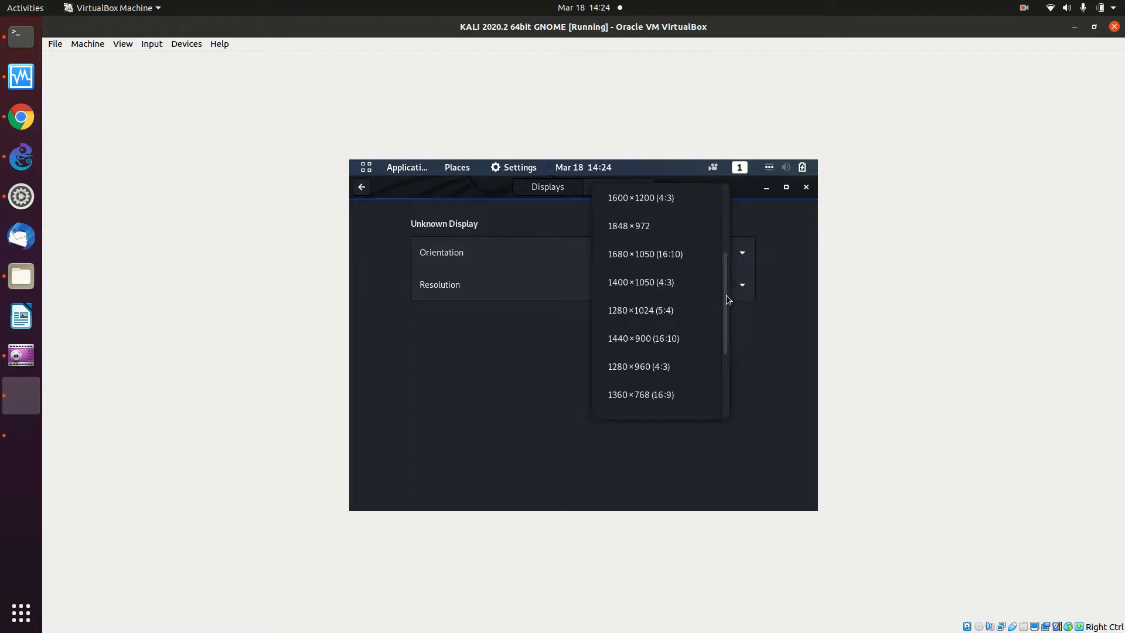
scroll(726, 294, down, 1)
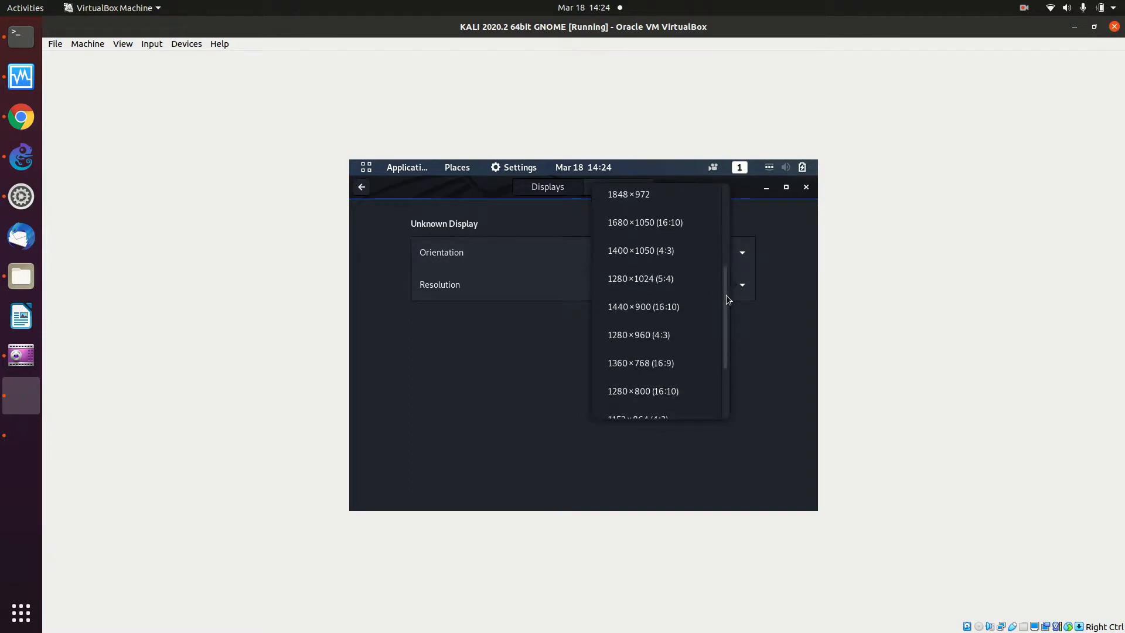
click(670, 369)
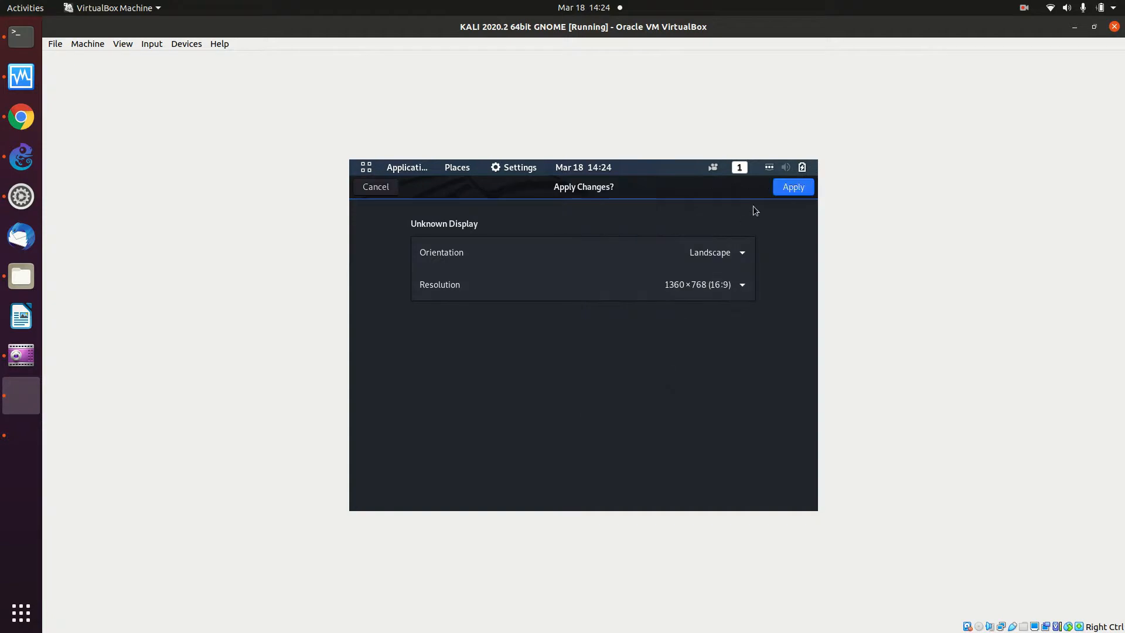
- Switch to 1280×768 (16:10), apply it and keep the change
click(733, 288)
scroll(710, 359, down, 2)
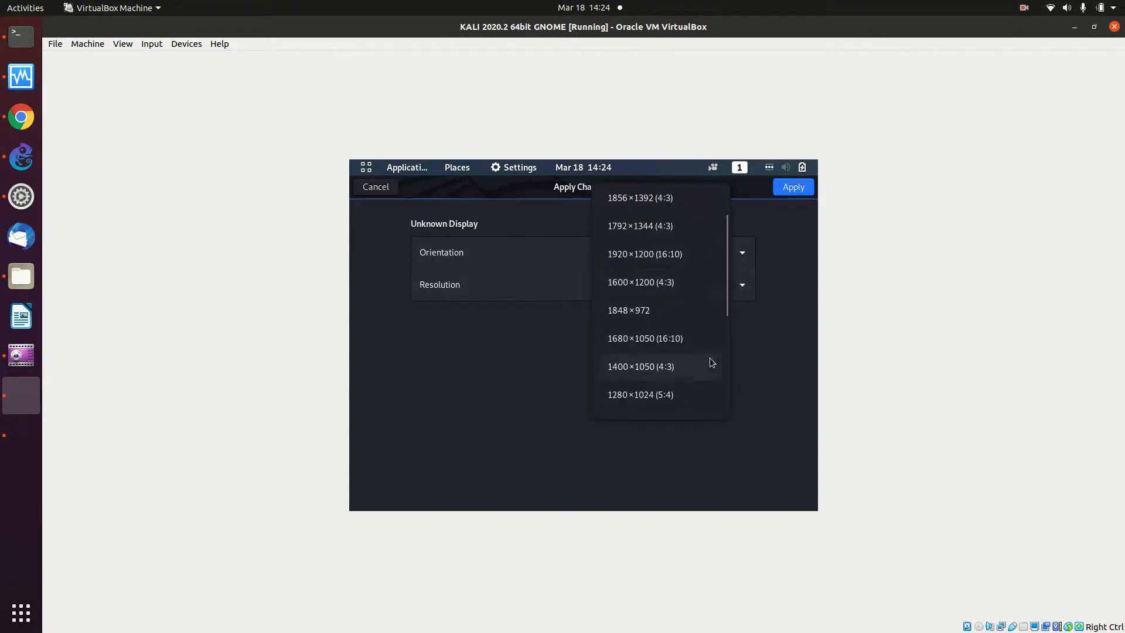
scroll(711, 362, down, 5)
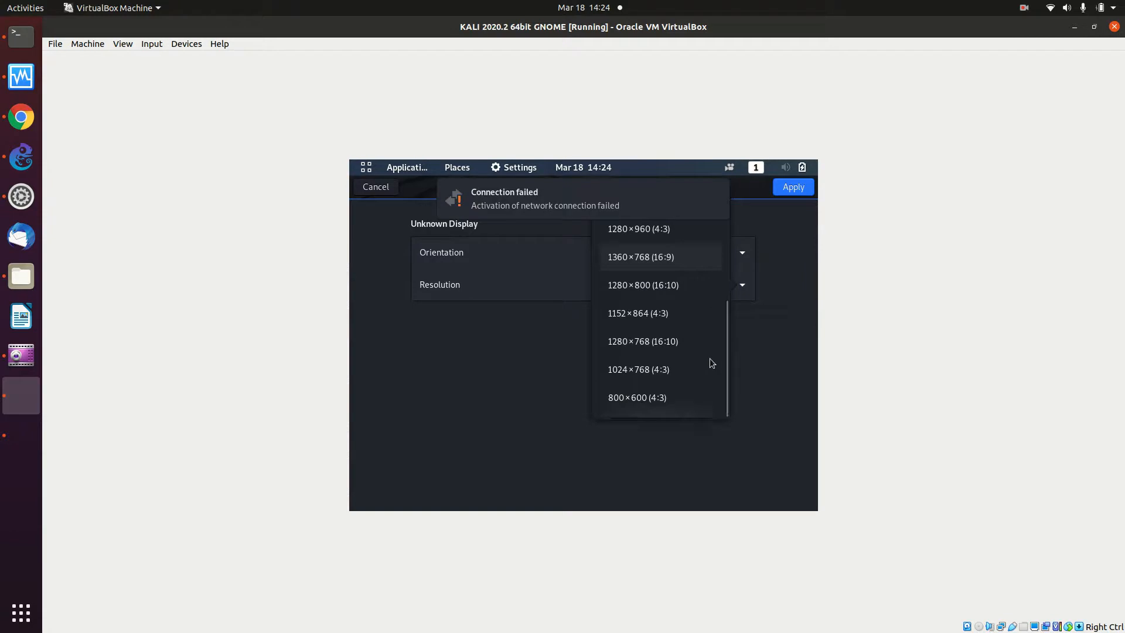
click(691, 350)
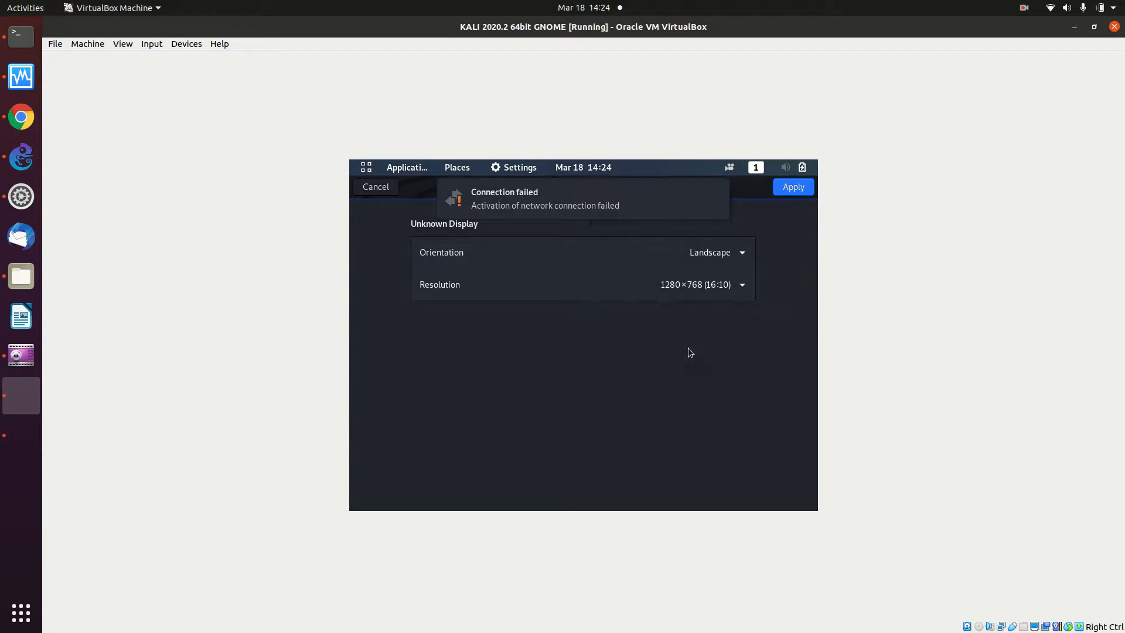
click(780, 189)
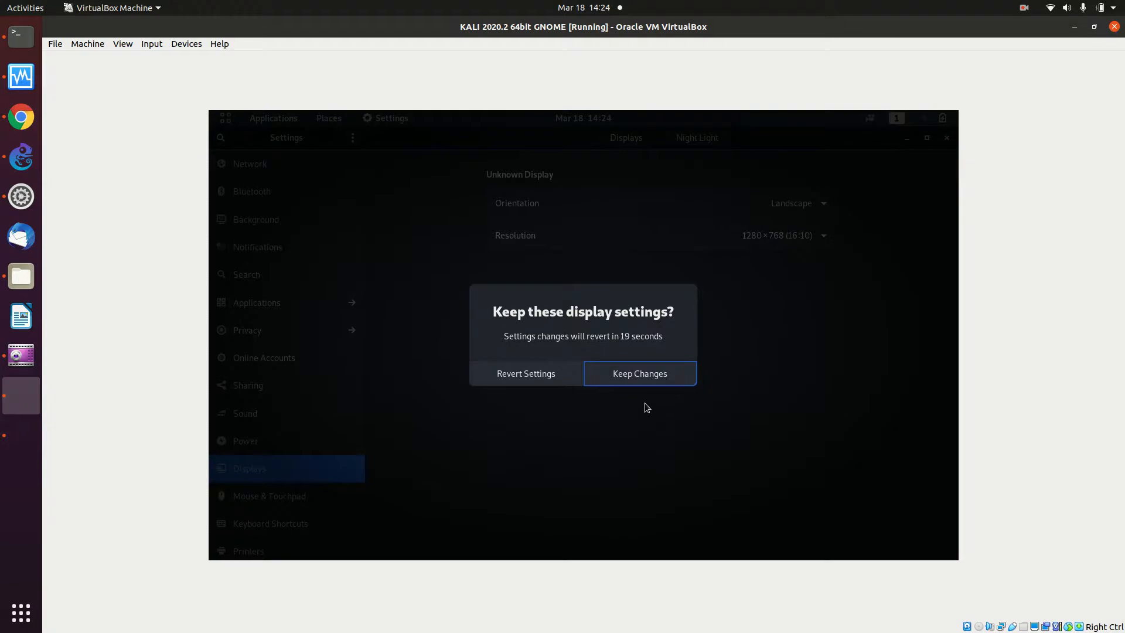
click(633, 382)
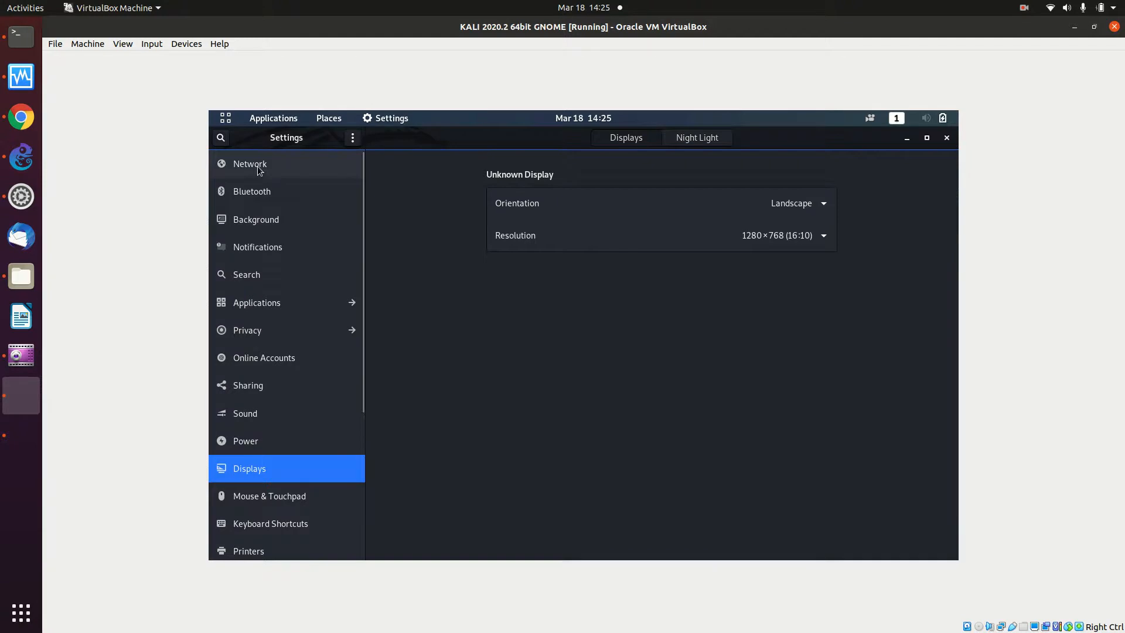
- Open a Kali terminal and run ifconfig to check eth0's address
click(910, 140)
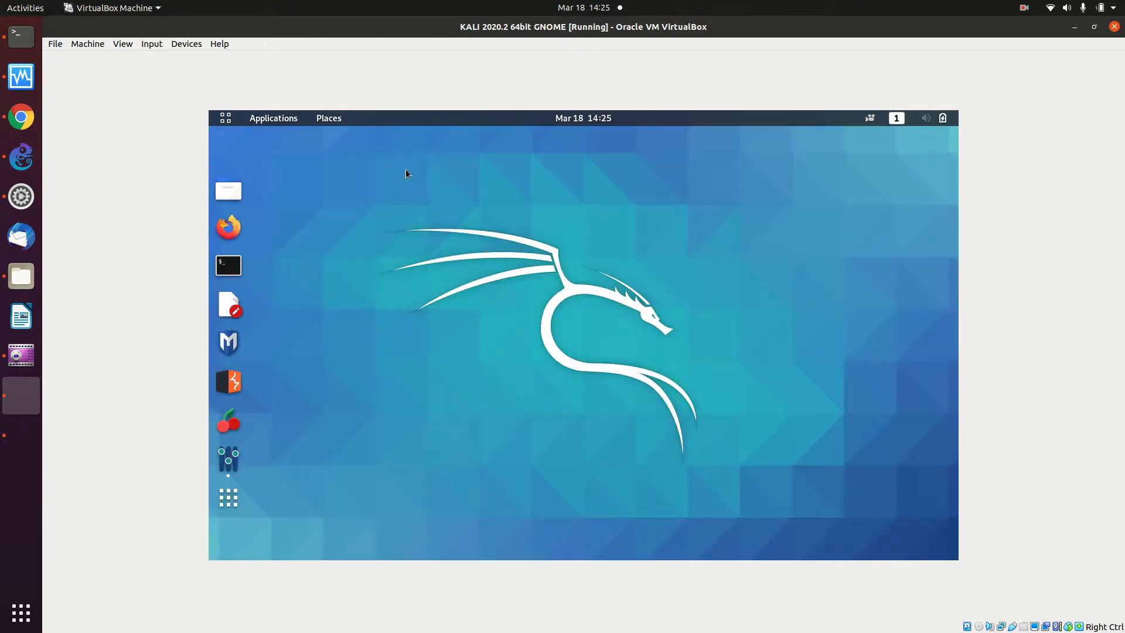
click(231, 268)
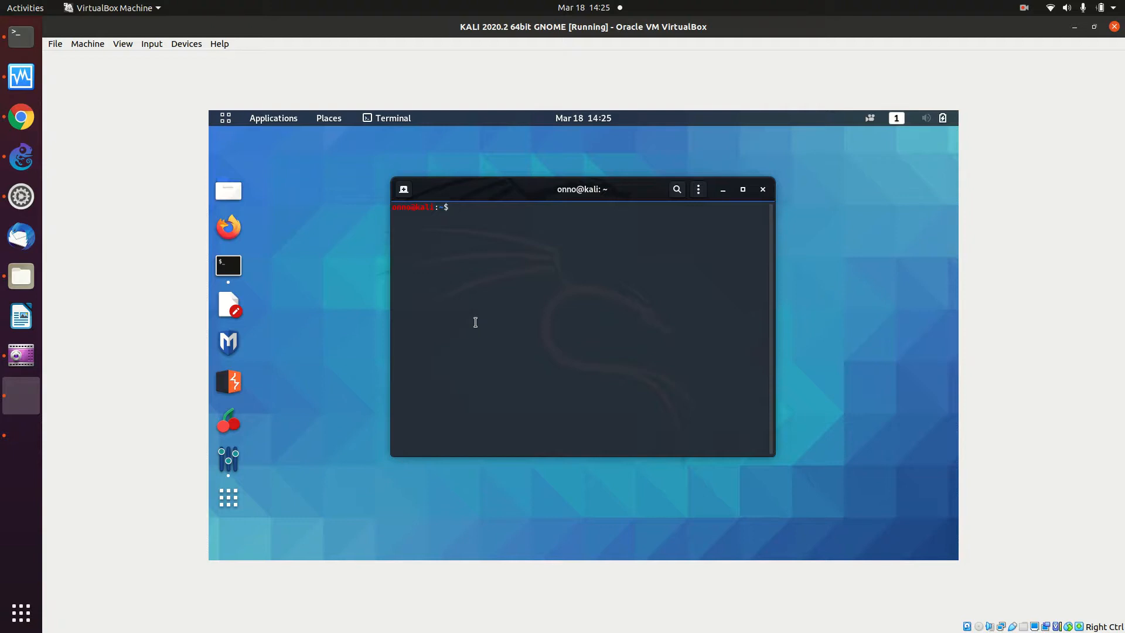
text(ip)
key(BackSpace)
text(fconfig)
key(Return)
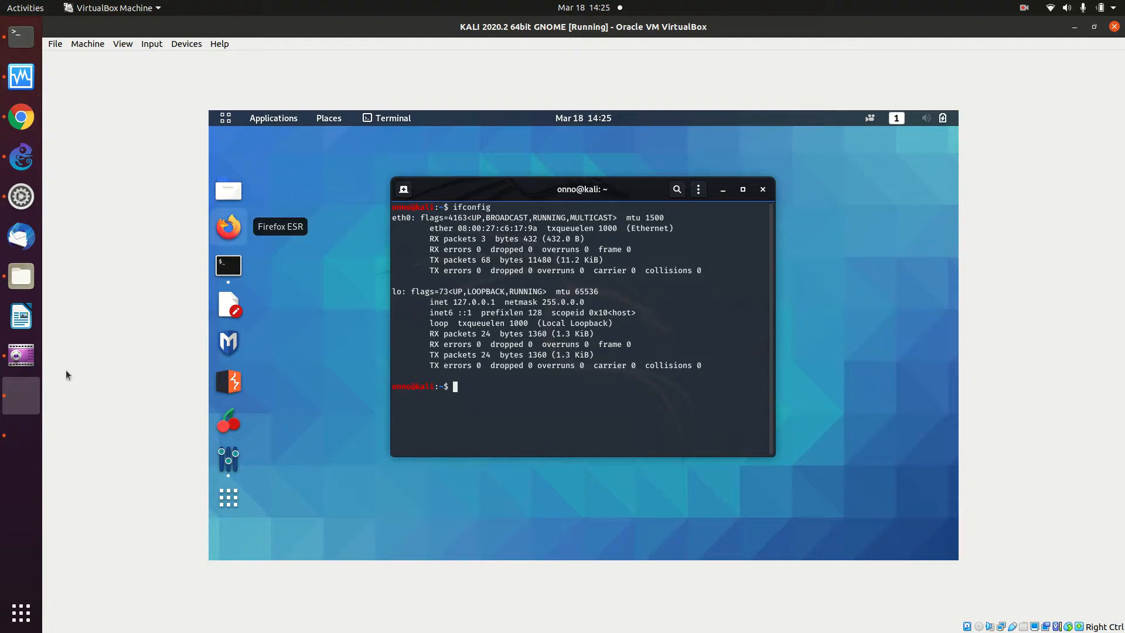
- Maximize the MikroTik_Tangsel1 console, log in as admin, and answer y to view the licence
click(27, 437)
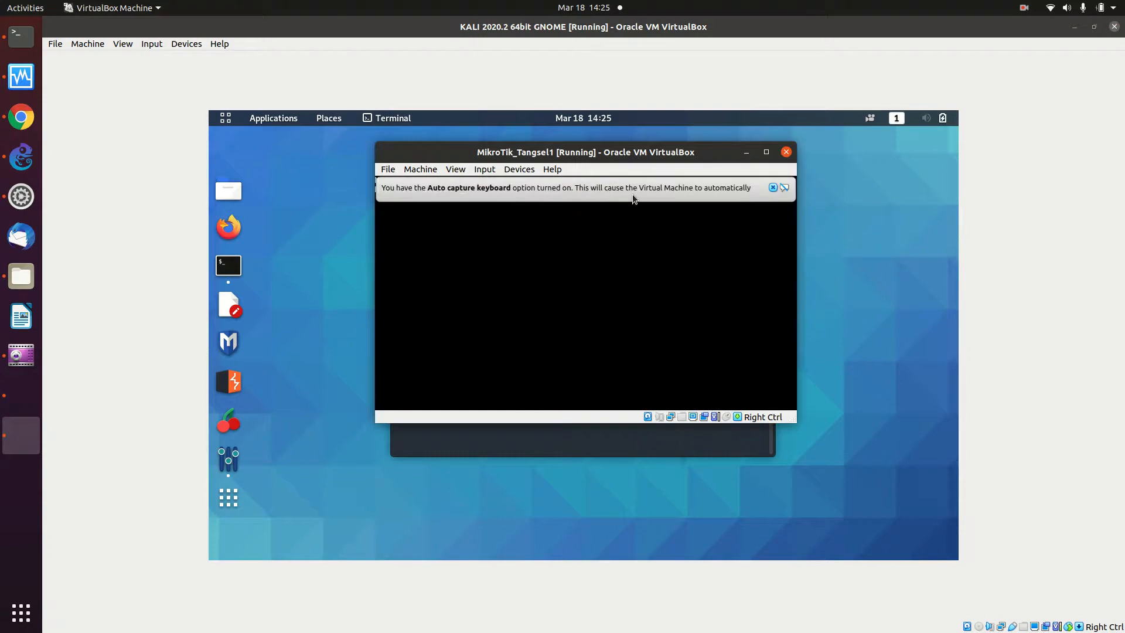
click(765, 153)
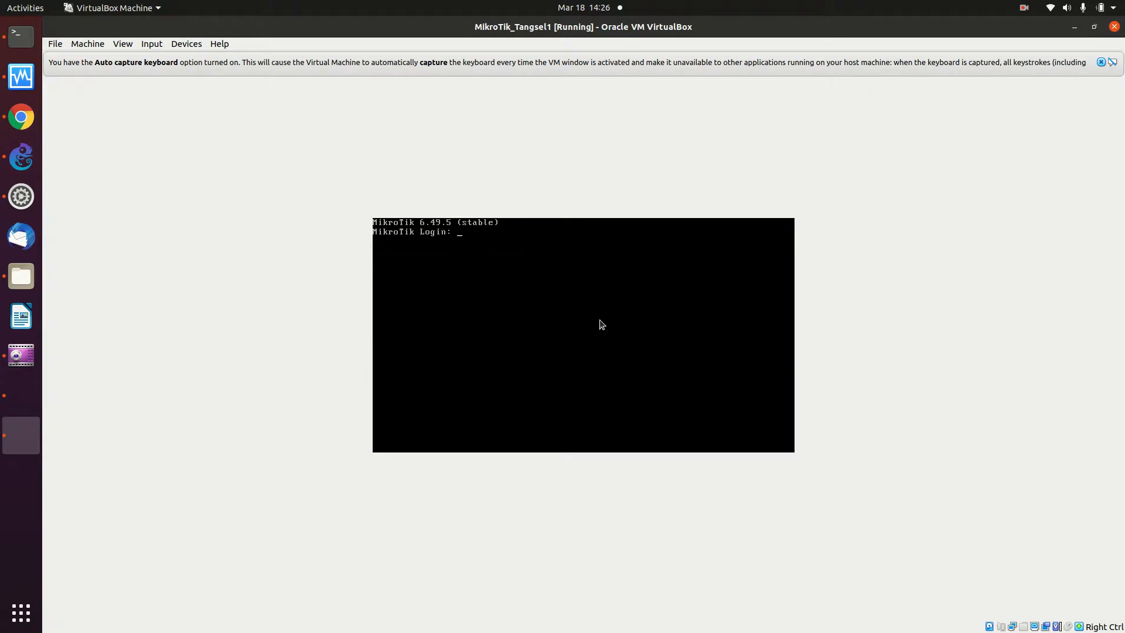
text(admin)
key(Return)
key(Return)
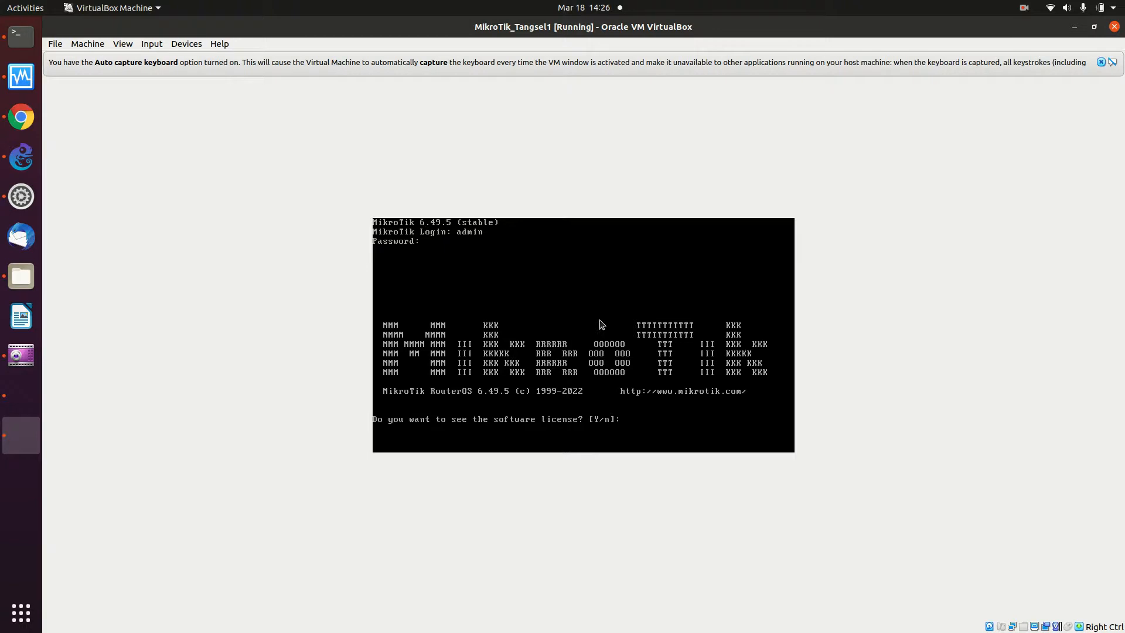
text(y)
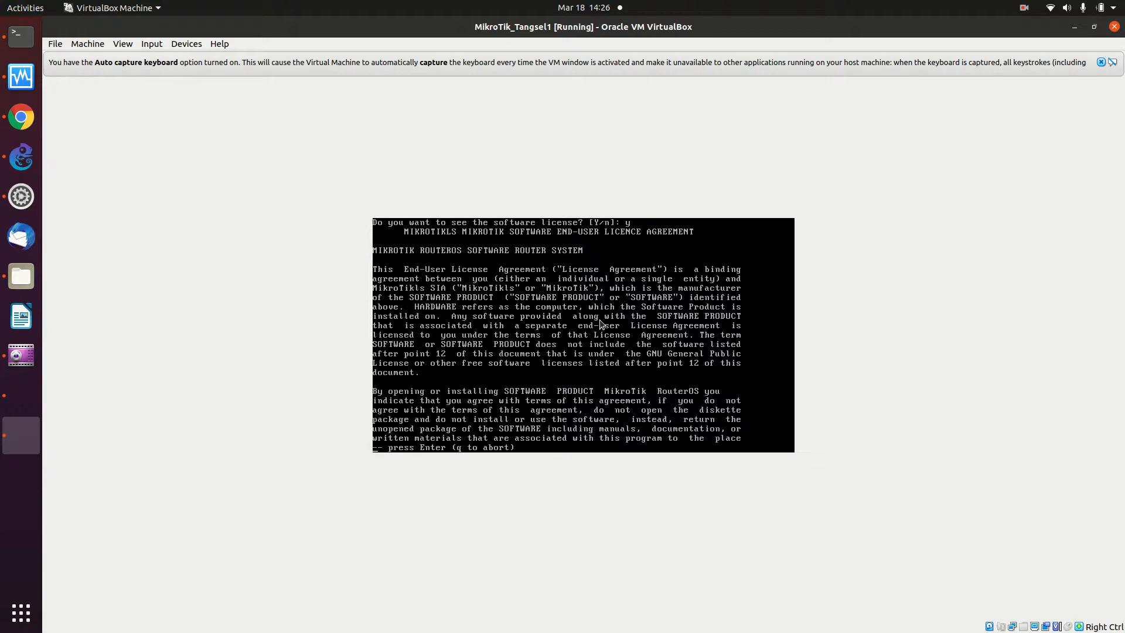
- Quit the licence pager and leave the new admin password blank
key(q)
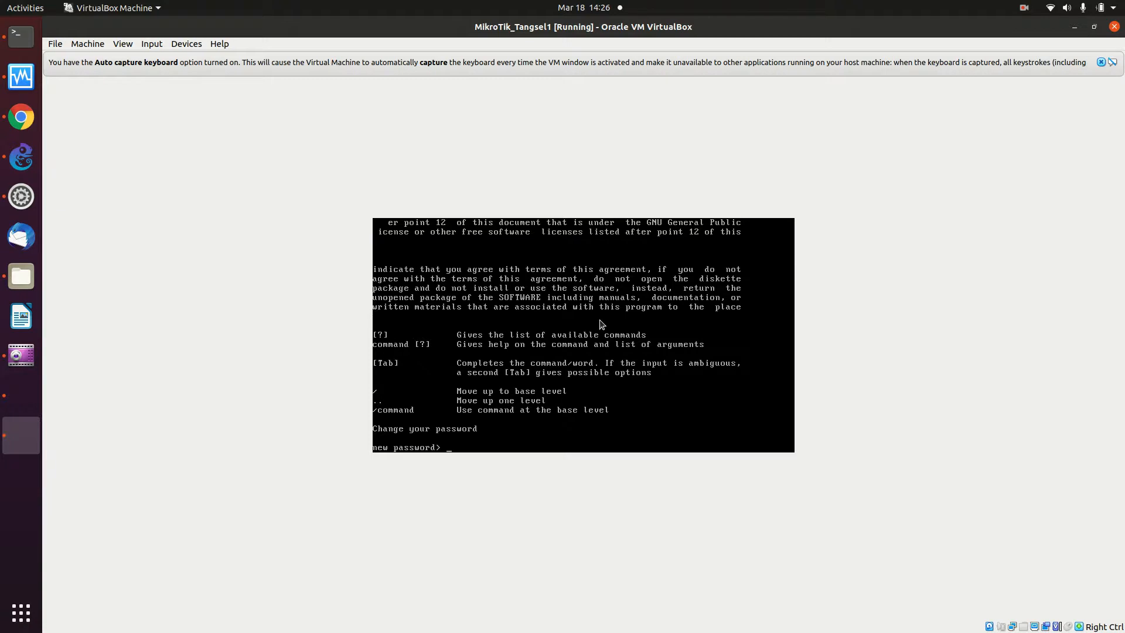
text(**)
key(BackSpace)
key(BackSpace)
key(BackSpace)
key(Return)
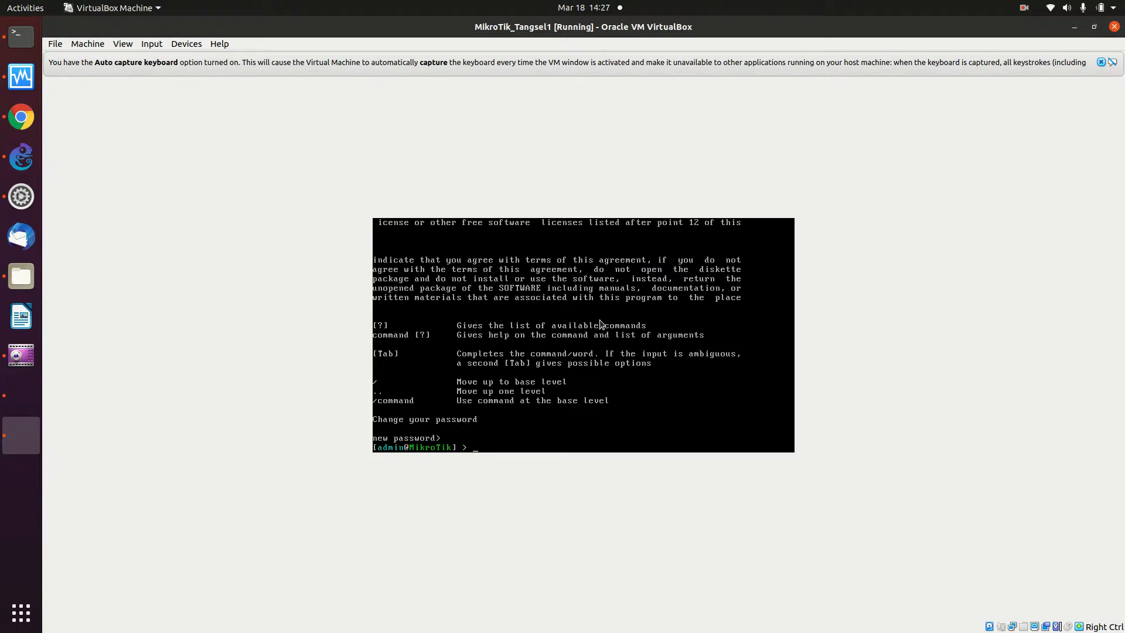
- Try the help command, which RouterOS rejects as a bad command name
text(in)
key(BackSpace)
key(BackSpace)
key(Return)
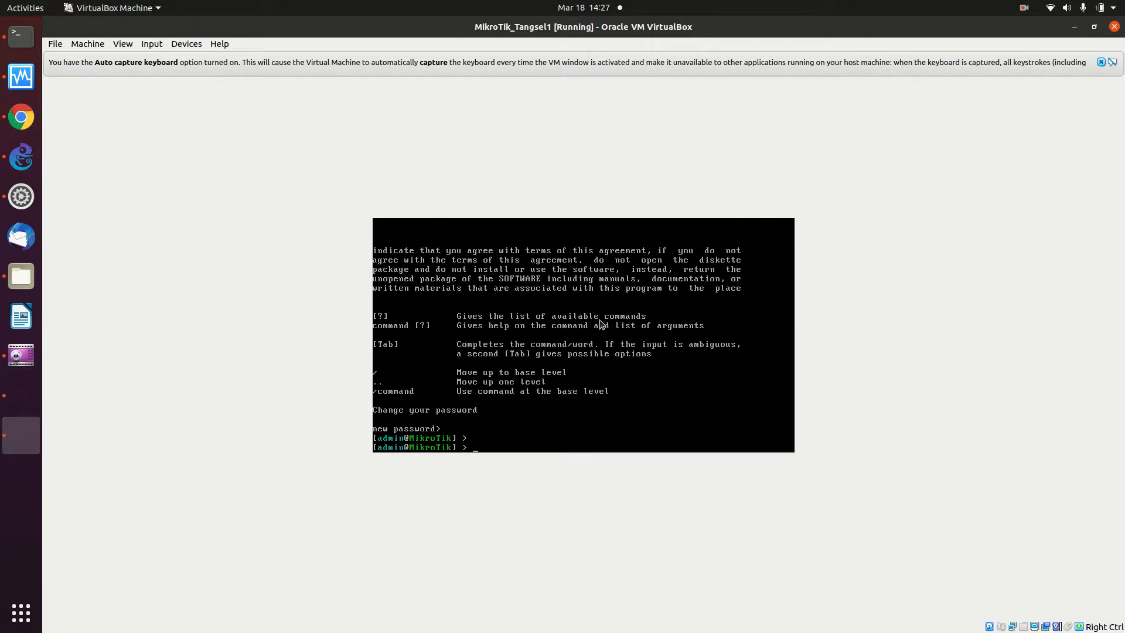
text(help)
key(Return)
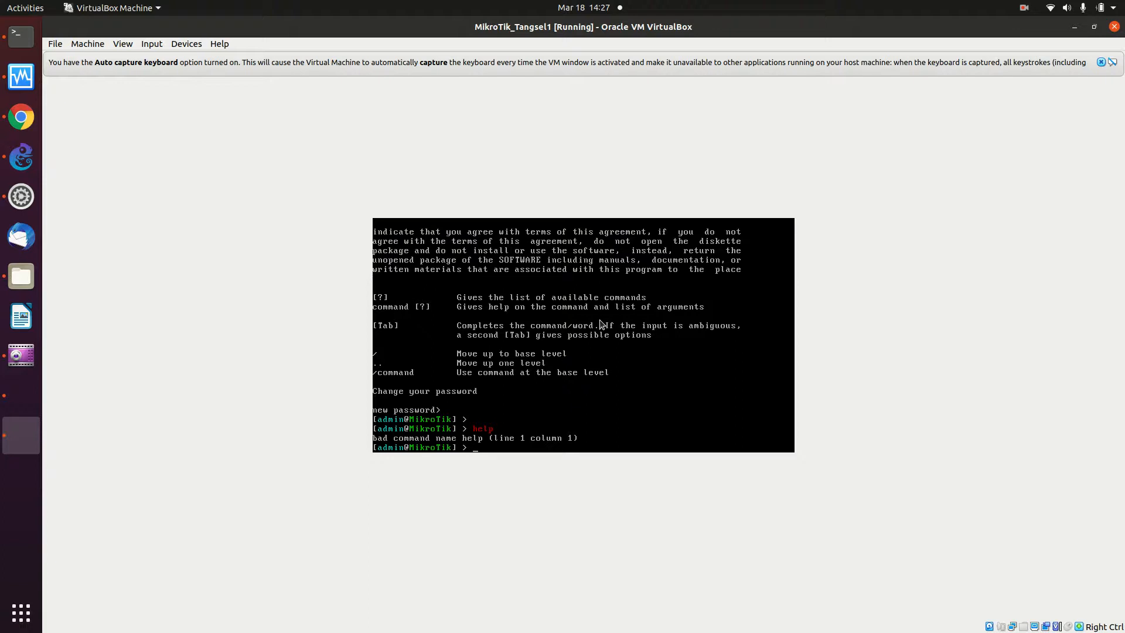
- List the ip sub-commands with Tab and begin typing a print command
text(ip)
key(Tab)
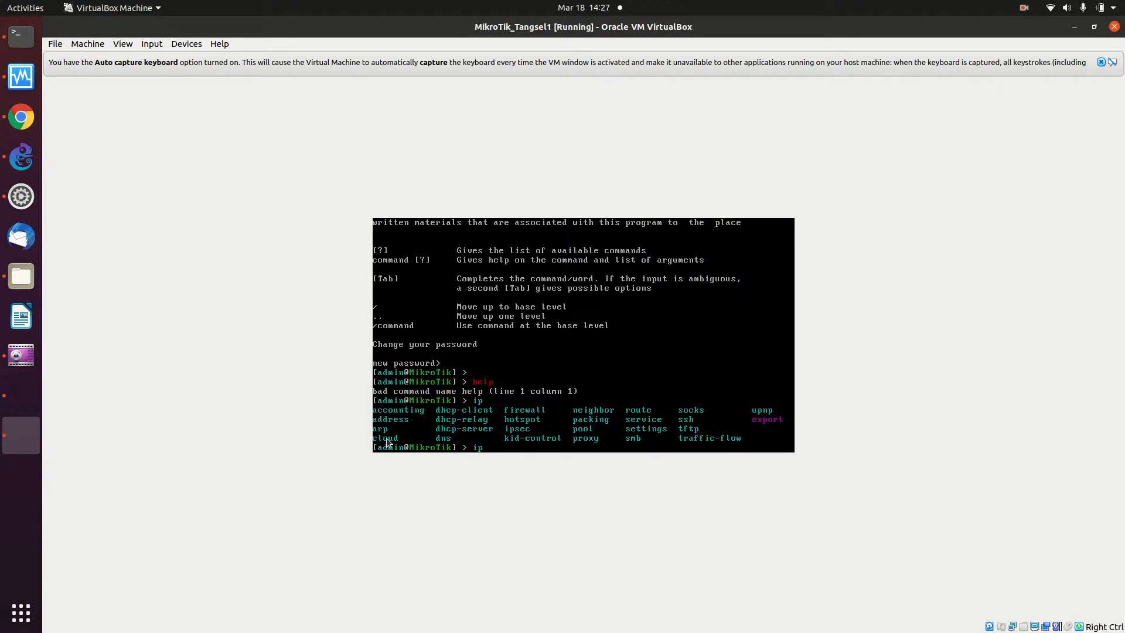
text(print)
- Run ip address print to show 192.168.122.121/24 on ether1, then start pinging google.com
click(722, 355)
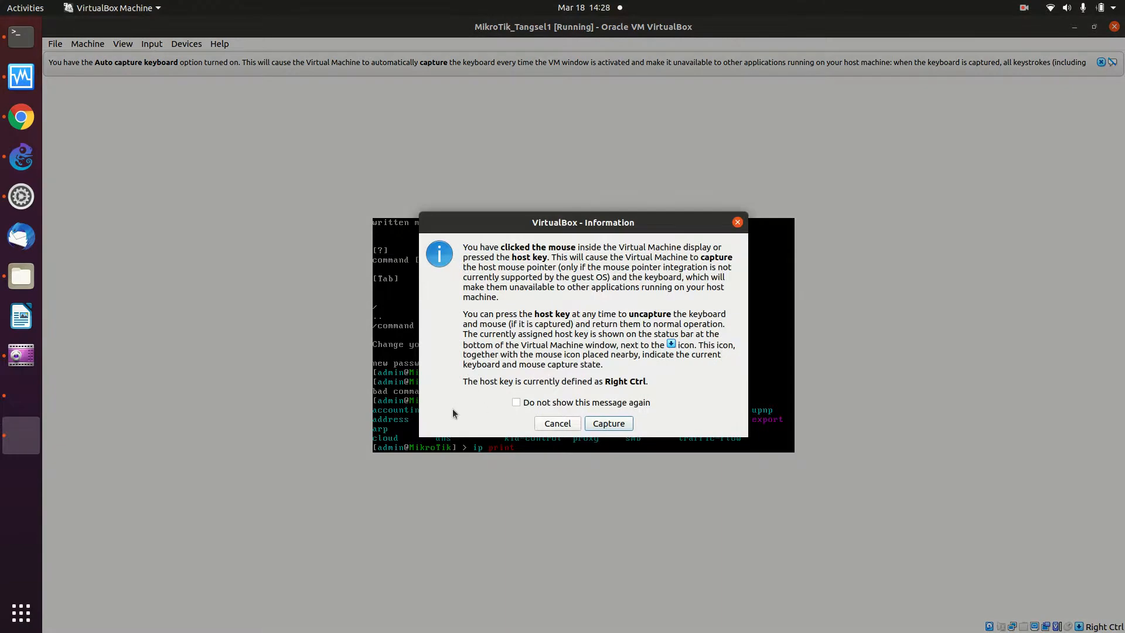
click(555, 425)
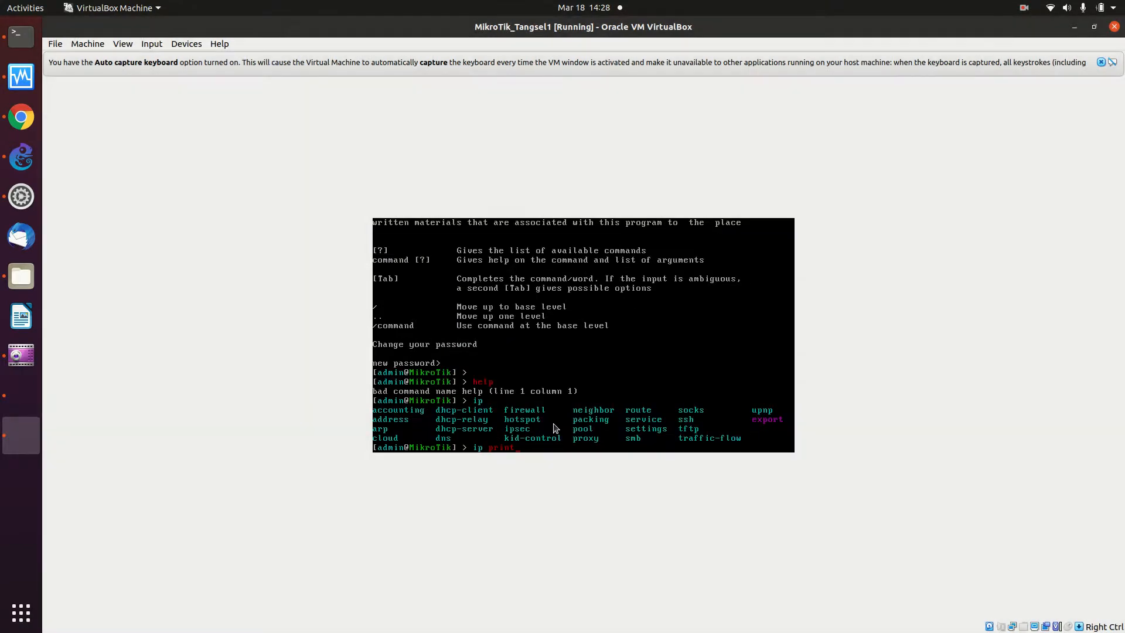
key(BackSpace)
key(BackSpace)
key(BackSpace)
text(dd)
key(Tab)
text(print)
key(Return)
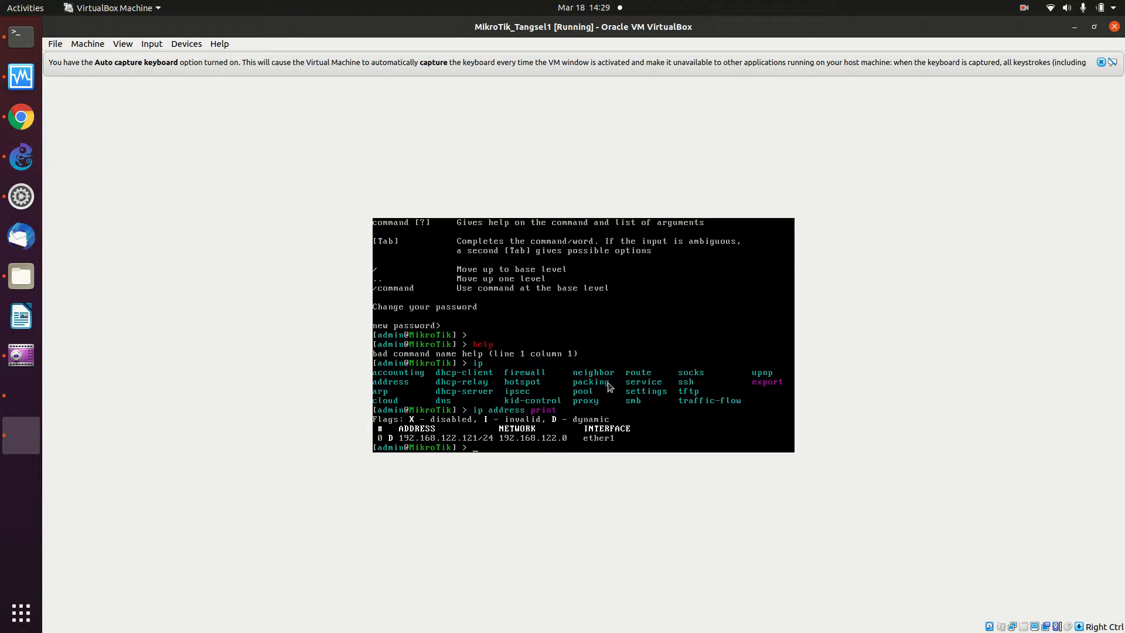
text(ing google.com)
- Ping google.com from the router and stop it at 28 sent, 28 received, 0% loss
key(Return)
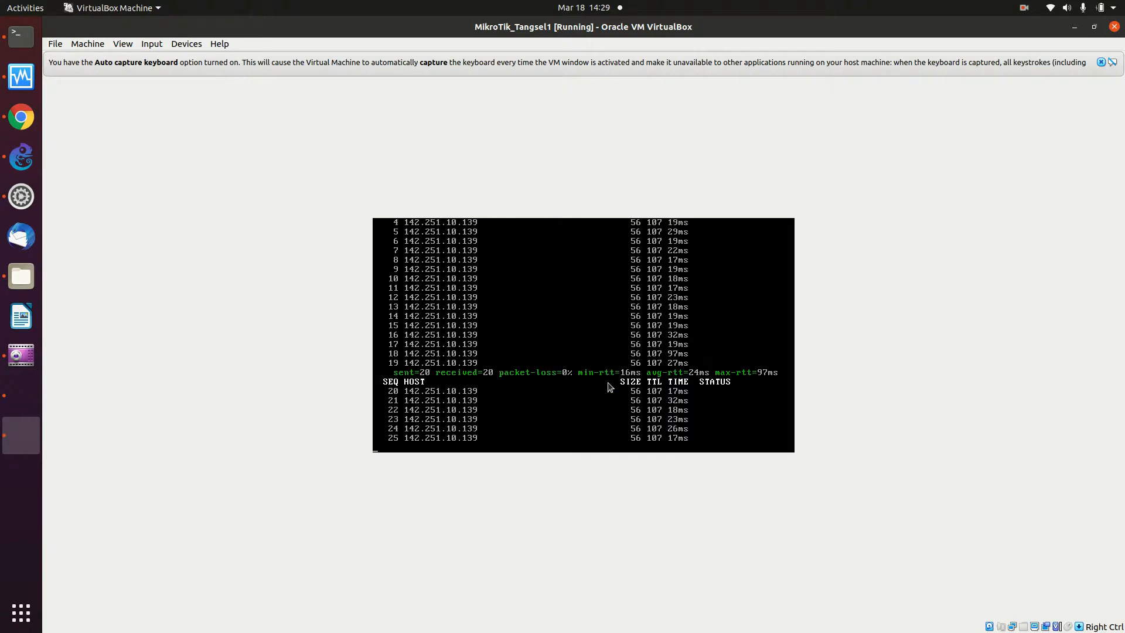
key(ctrl+c)
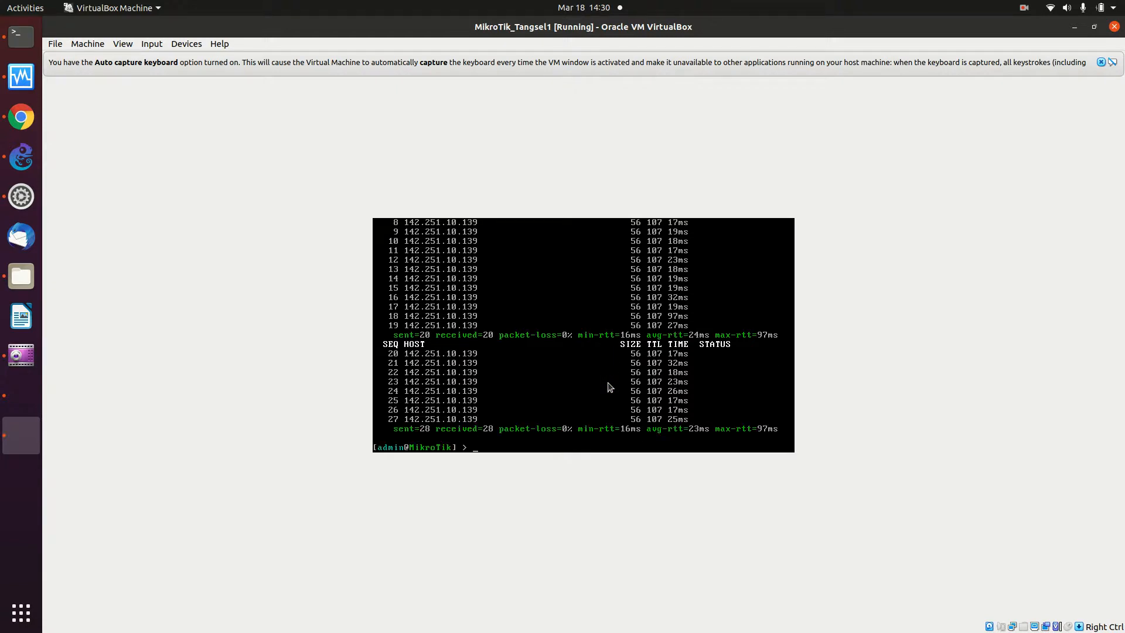
key(Return)
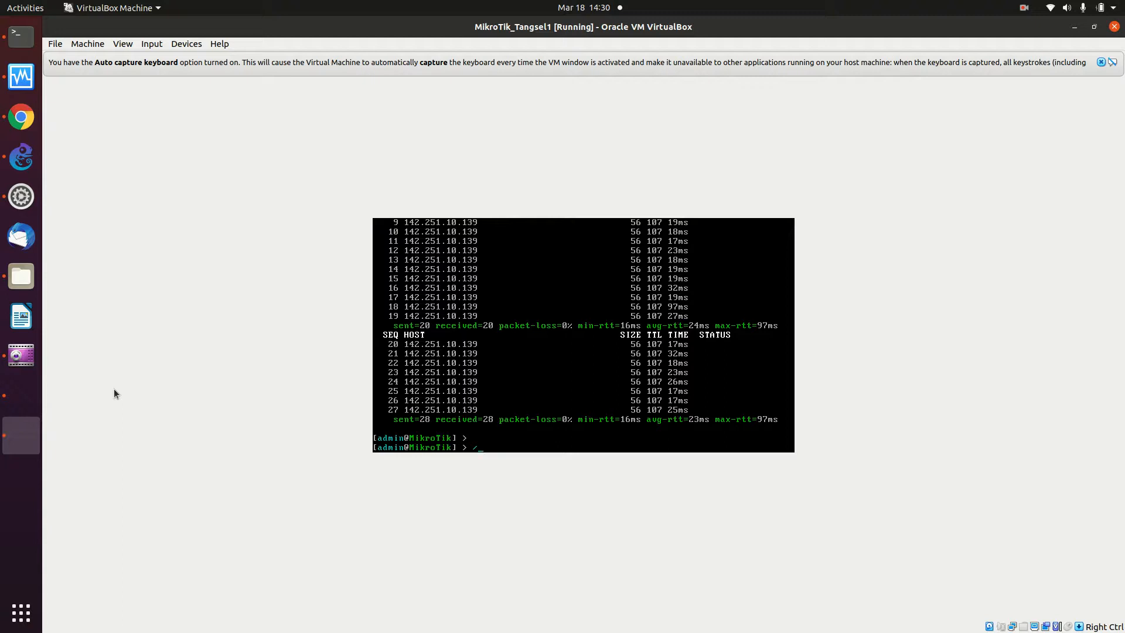
- Explore /system completions up to reset-configuration and list the /system sub-commands without running any
text(system resou)
key(BackSpace)
key(BackSpace)
key(Tab)
key(BackSpace)
key(BackSpace)
key(BackSpace)
key(BackSpace)
key(BackSpace)
key(BackSpace)
key(BackSpace)
key(BackSpace)
key(BackSpace)
key(BackSpace)
key(BackSpace)
key(BackSpace)
key(BackSpace)
key(BackSpace)
key(BackSpace)
key(BackSpace)
key(BackSpace)
key(BackSpace)
key(BackSpace)
key(BackSpace)
key(Tab)
text(res)
key(Tab)
key(BackSpace)
key(BackSpace)
key(BackSpace)
key(BackSpace)
key(BackSpace)
key(BackSpace)
key(BackSpace)
key(BackSpace)
key(BackSpace)
key(BackSpace)
key(BackSpace)
key(BackSpace)
key(BackSpace)
key(BackSpace)
key(BackSpace)
key(BackSpace)
key(BackSpace)
key(Tab)
key(Tab)
key(Tab)
key(Tab)
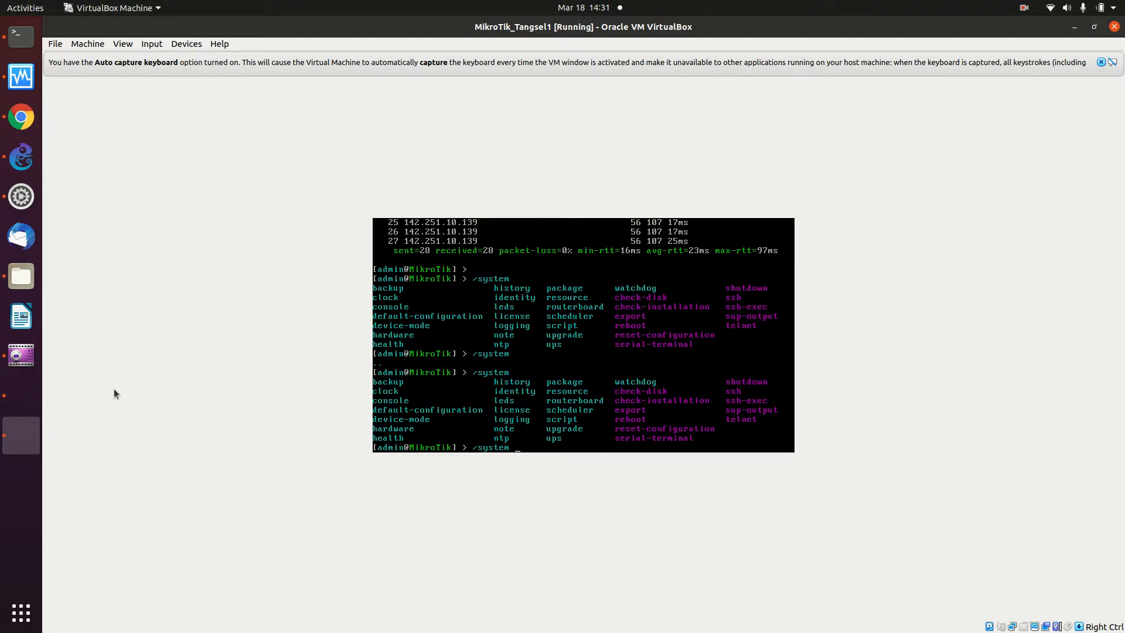
key(BackSpace)
key(BackSpace)
key(BackSpace)
key(BackSpace)
key(BackSpace)
key(BackSpace)
- Load onnocenter.or.id/wiki in a new Chrome tab and enter 'mikro' in the wiki search box
click(21, 116)
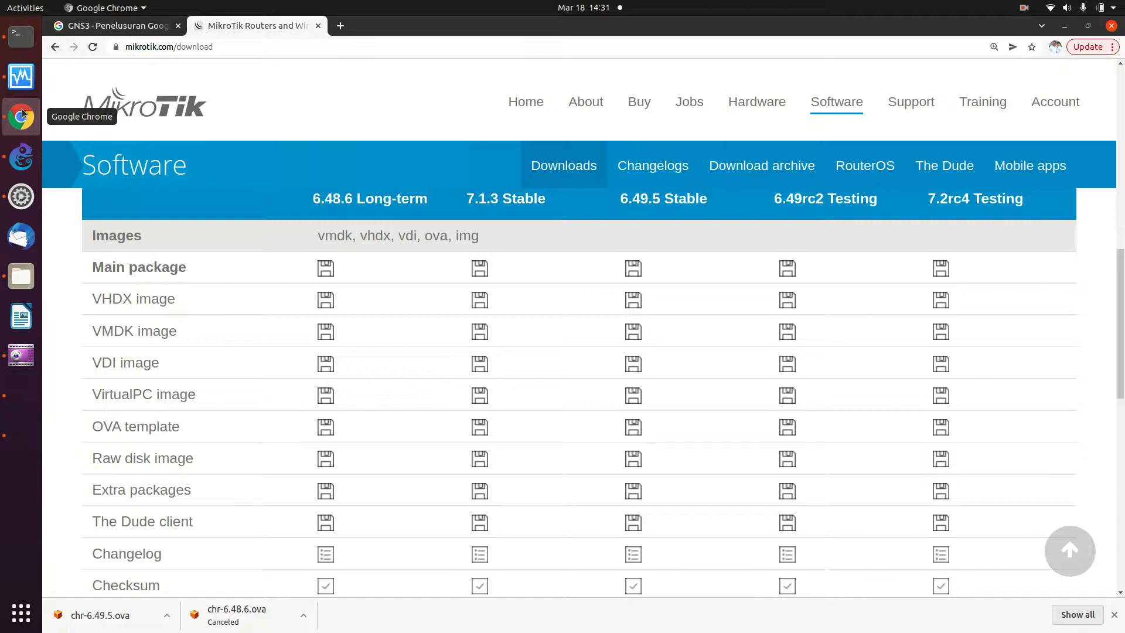
click(340, 25)
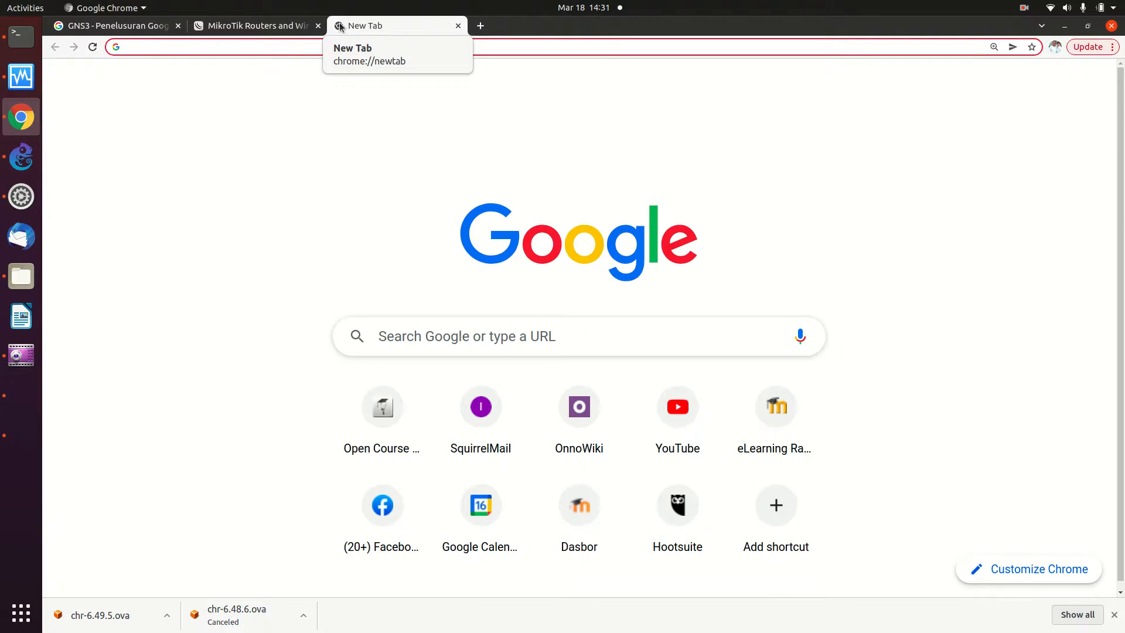
text(onno)
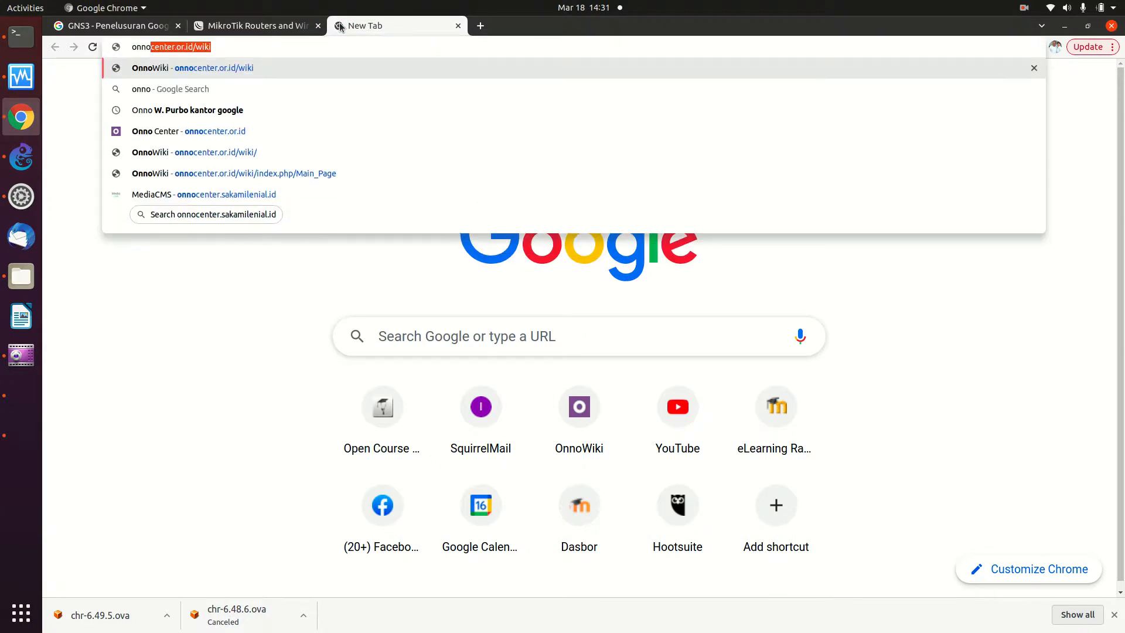
key(End)
key(Return)
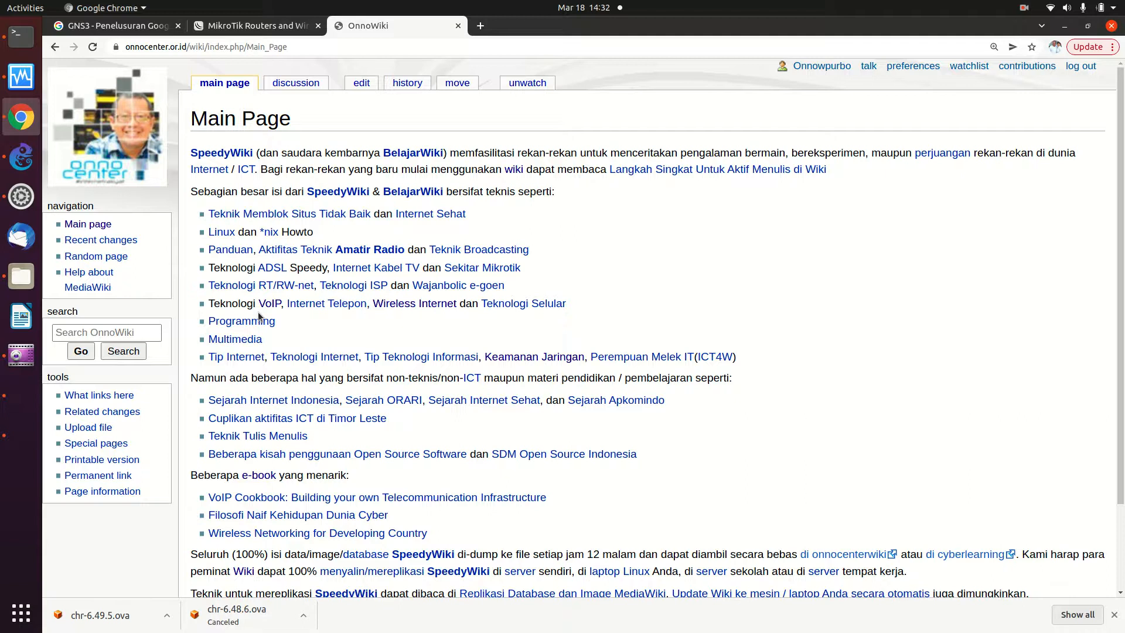
click(97, 333)
text(mikro)
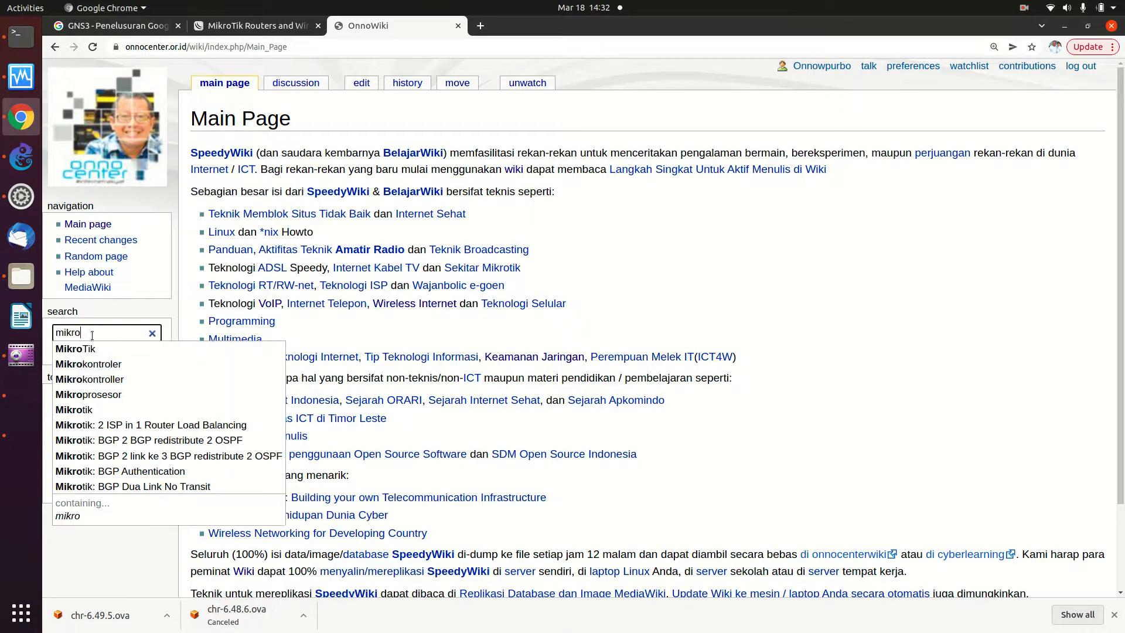
- Open the Mikrotik wiki article and follow its 'Mikrotik: Router Sederhana' link under Pranala Menarik
click(107, 350)
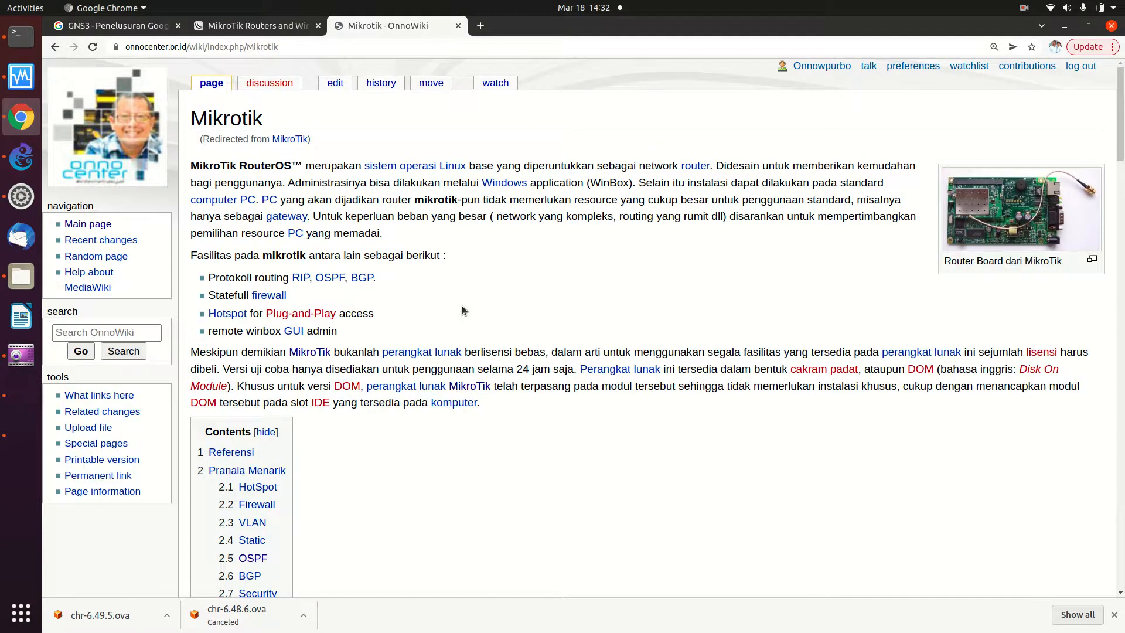
scroll(463, 310, down, 4)
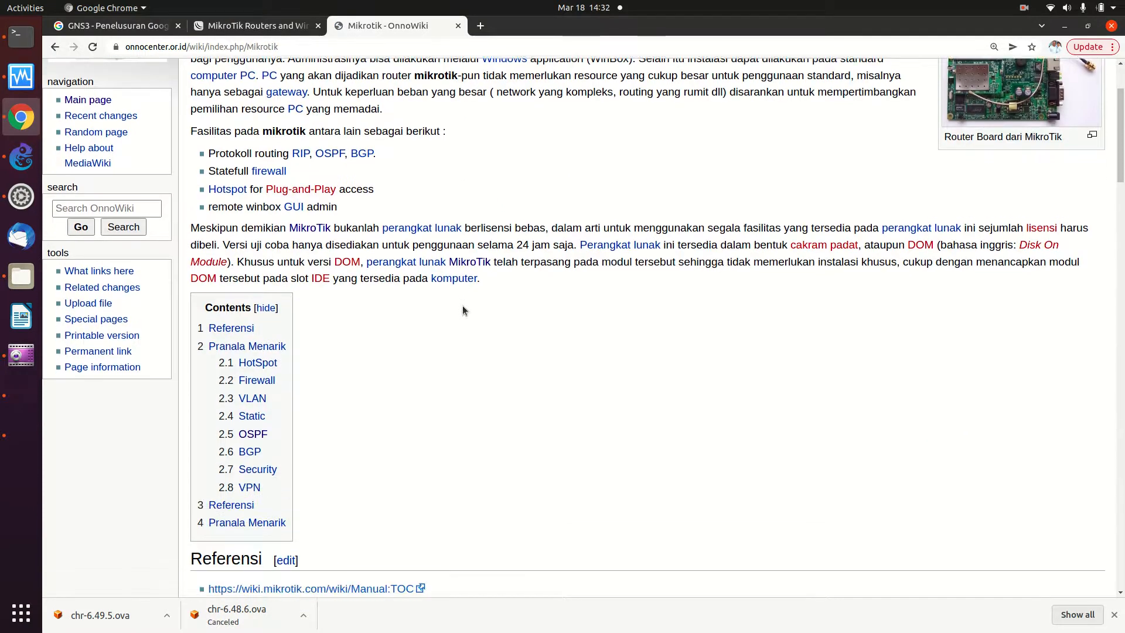
scroll(462, 311, down, 2)
scroll(462, 311, down, 2)
scroll(462, 310, down, 9)
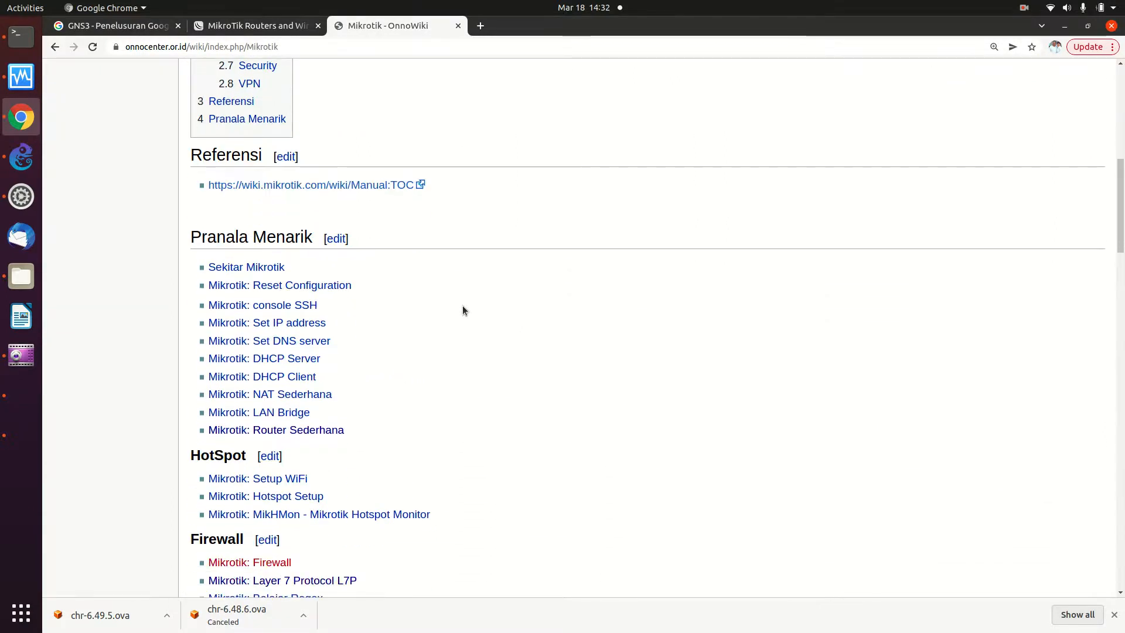
scroll(462, 311, down, 1)
scroll(463, 306, down, 3)
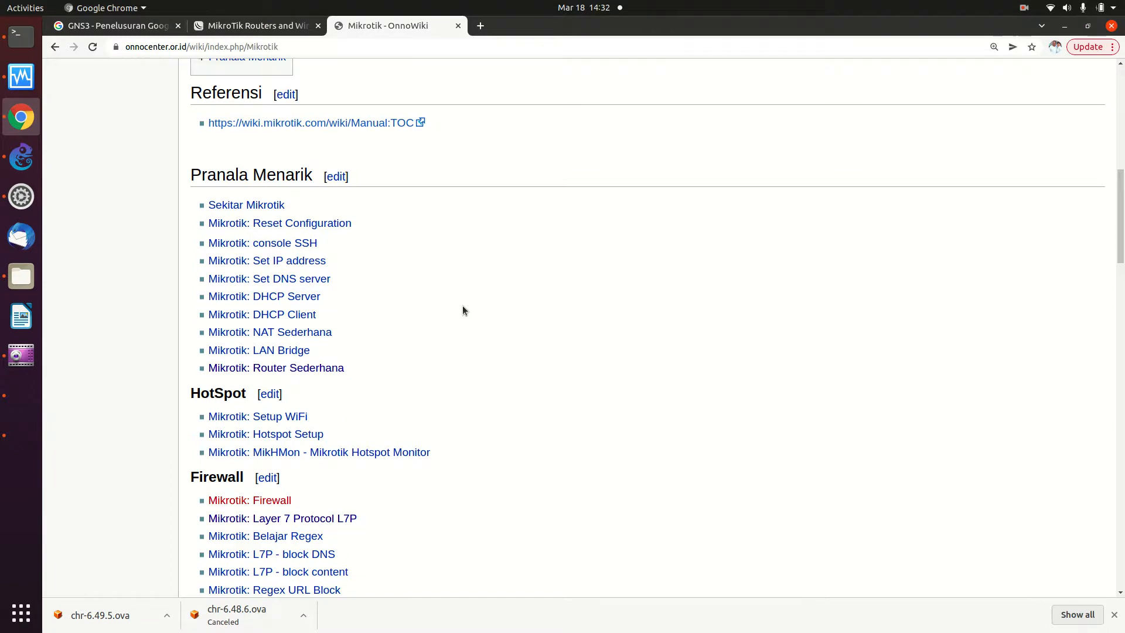
scroll(462, 311, down, 7)
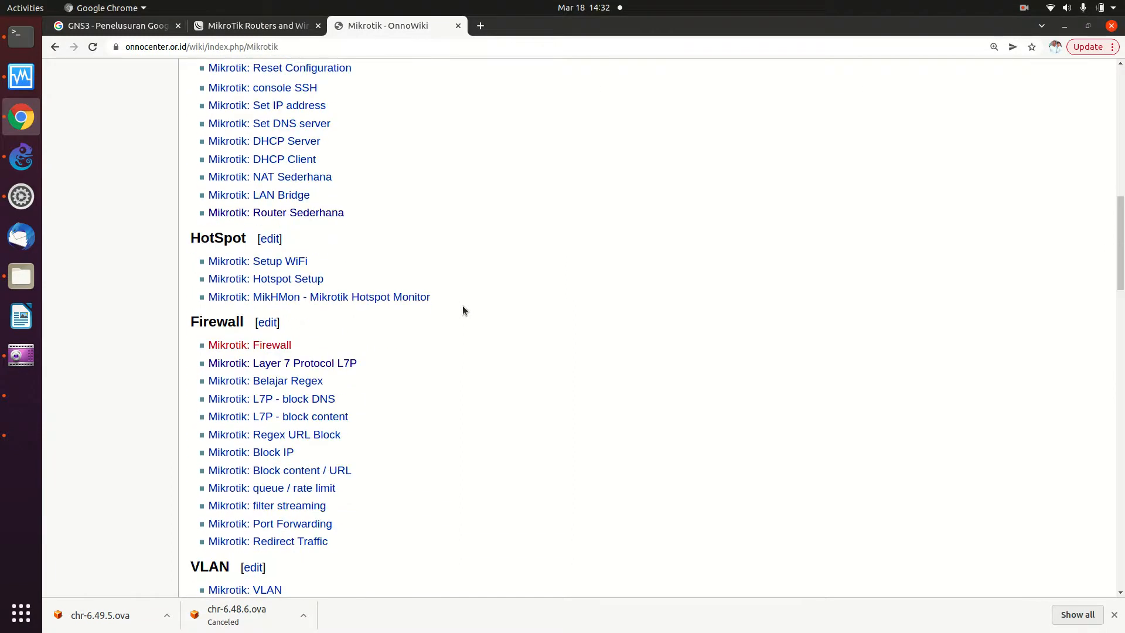
scroll(463, 311, down, 11)
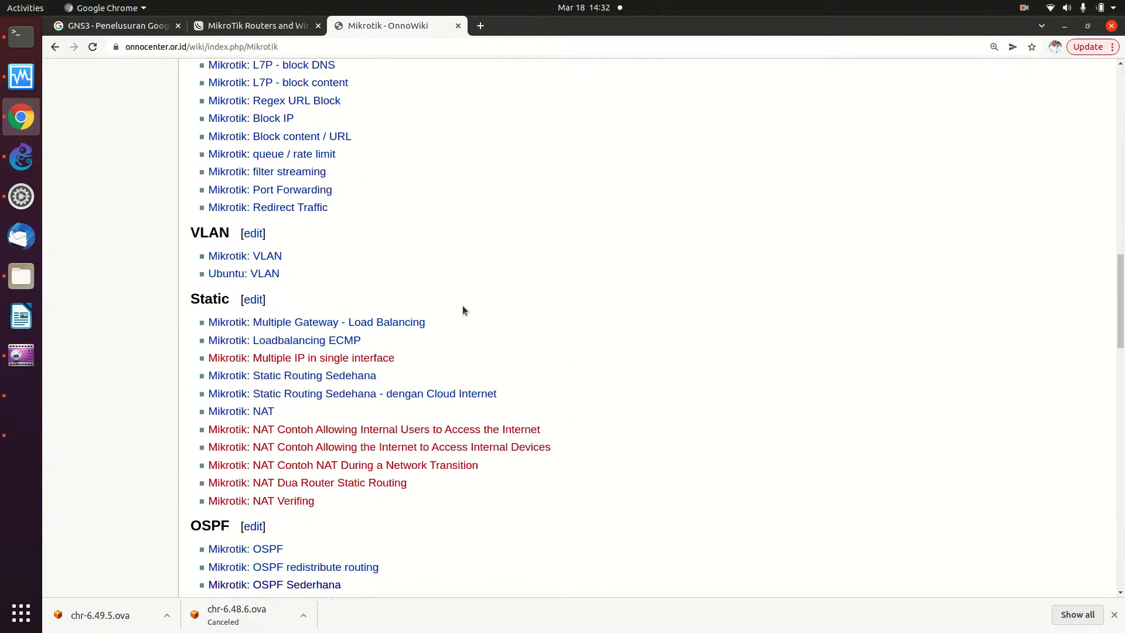
scroll(462, 305, down, 6)
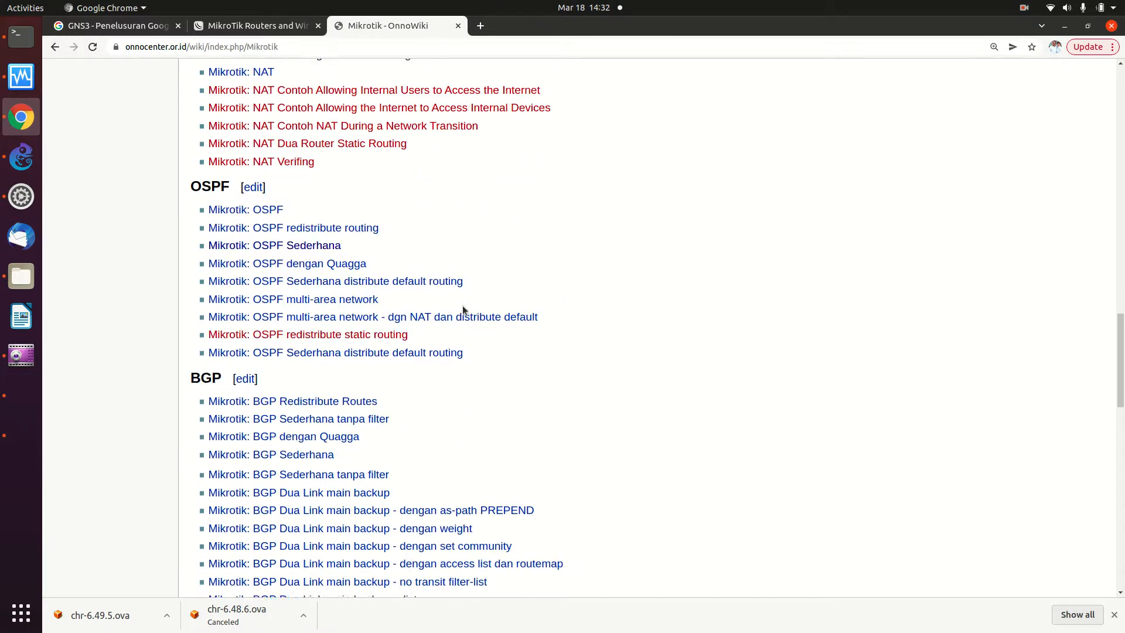
scroll(463, 308, up, 13)
scroll(464, 309, up, 20)
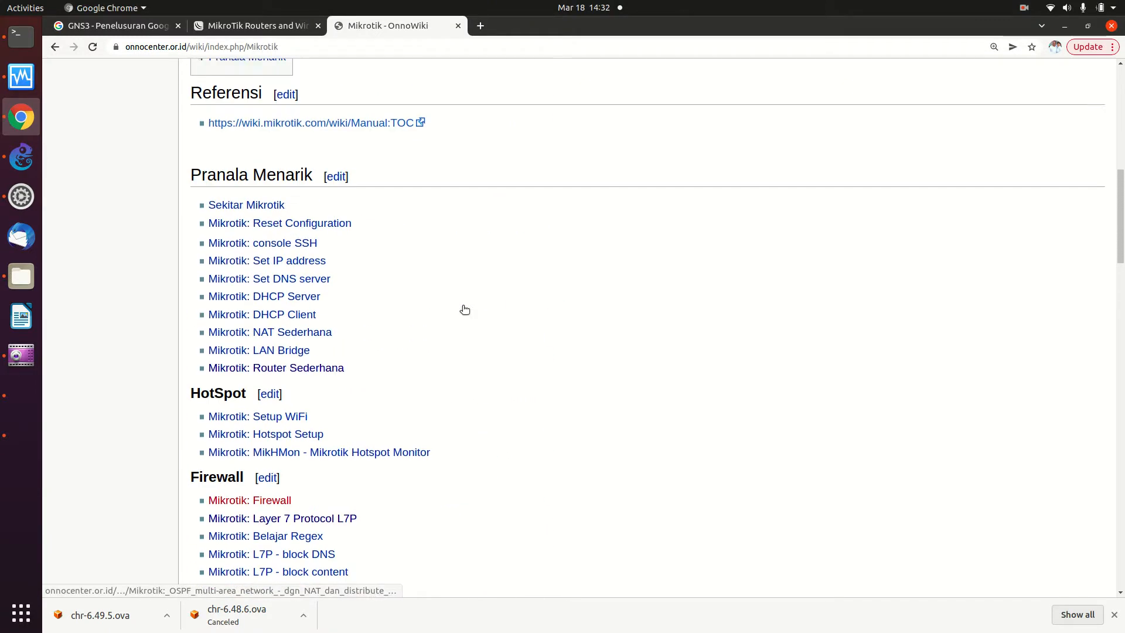
scroll(463, 311, up, 11)
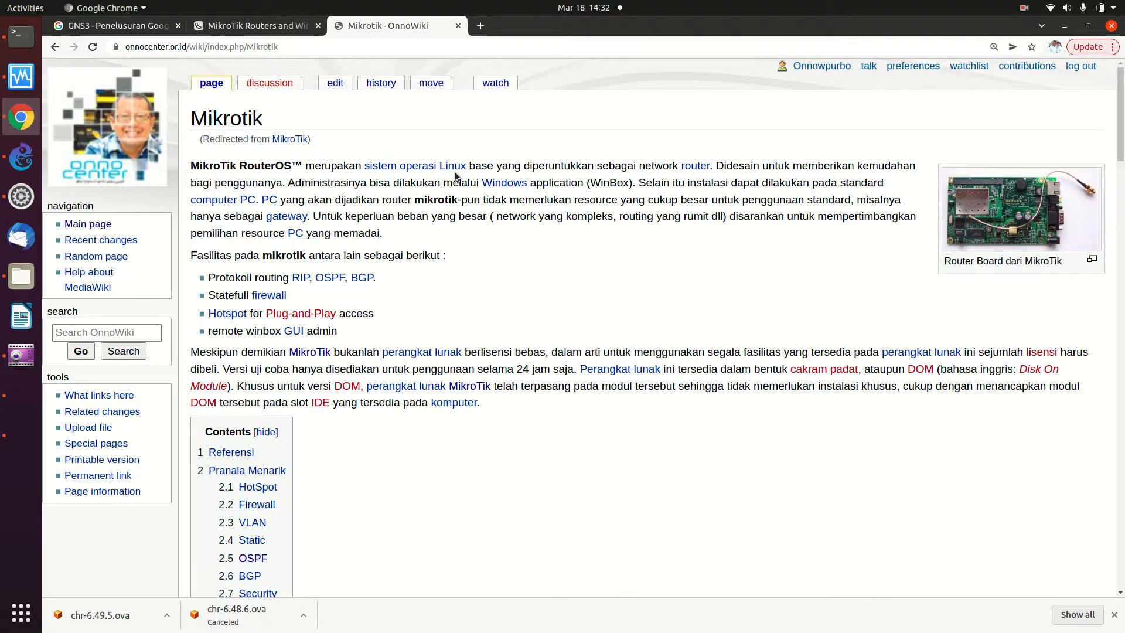
scroll(456, 176, down, 5)
scroll(456, 176, down, 9)
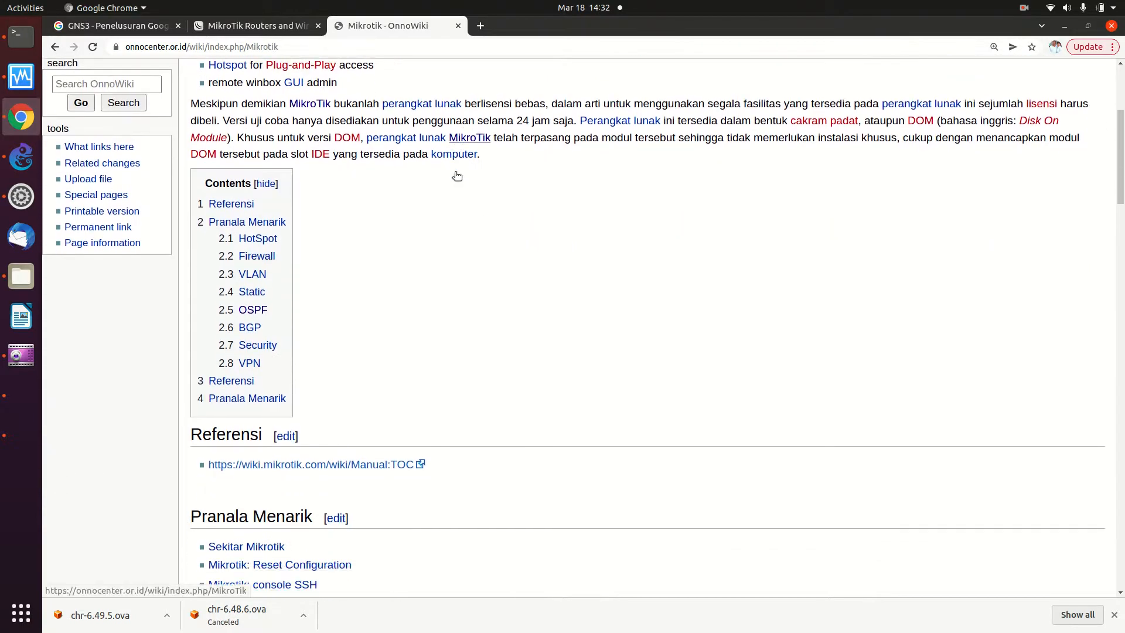
scroll(456, 176, down, 2)
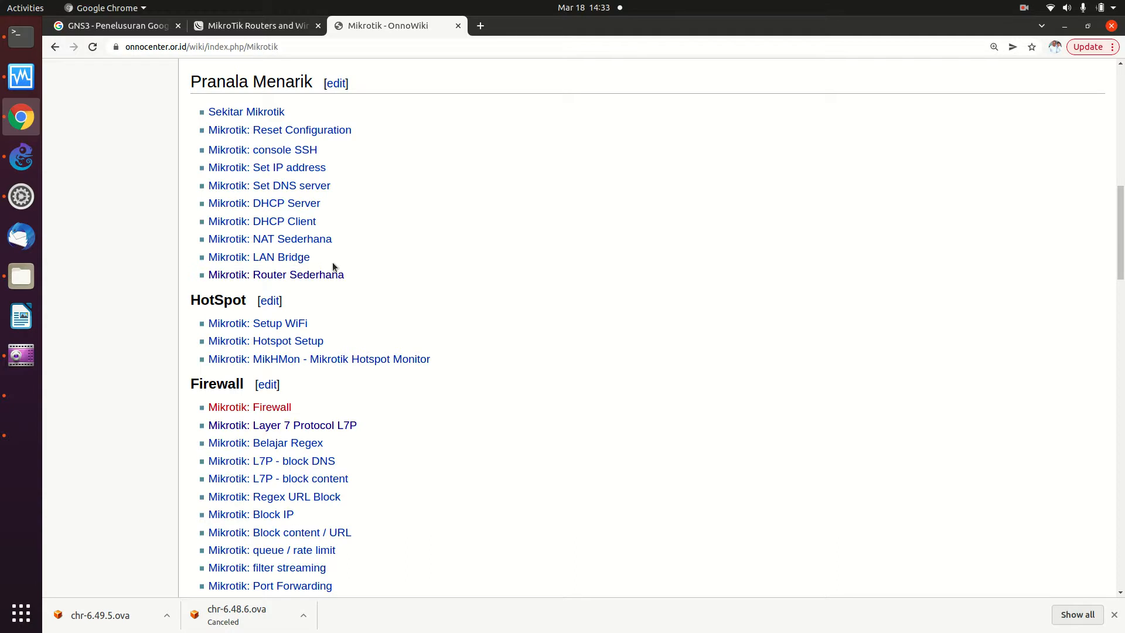
click(294, 274)
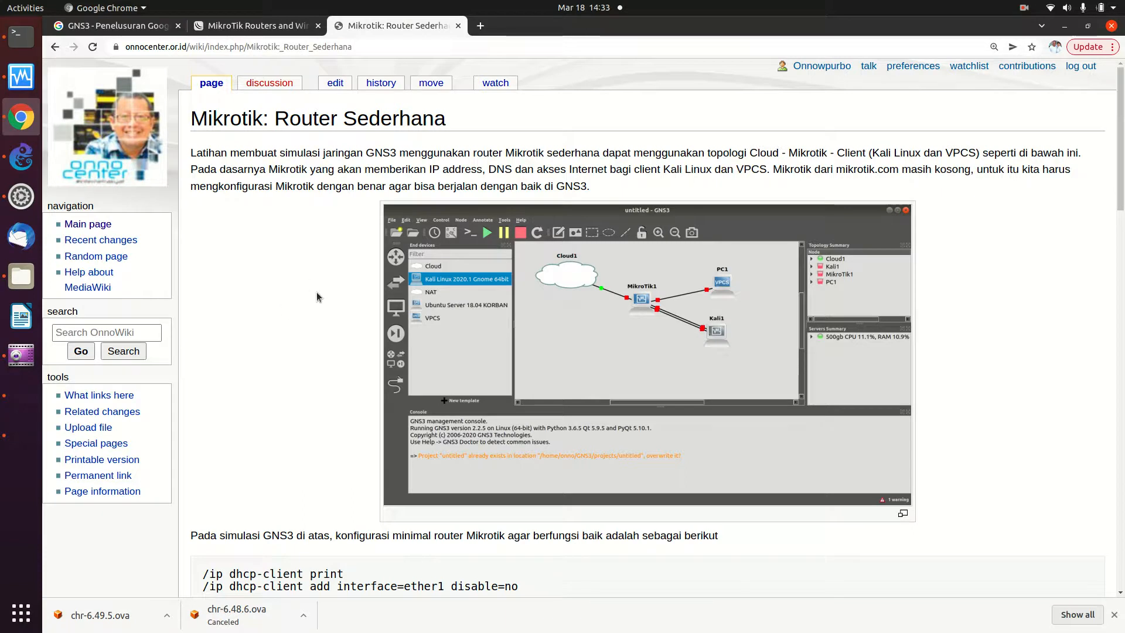
- Select the '/ip dhcp-client add interface=ether1 disable=no' line, then bring the VirtualBox MikroTik window forward
scroll(318, 300, down, 5)
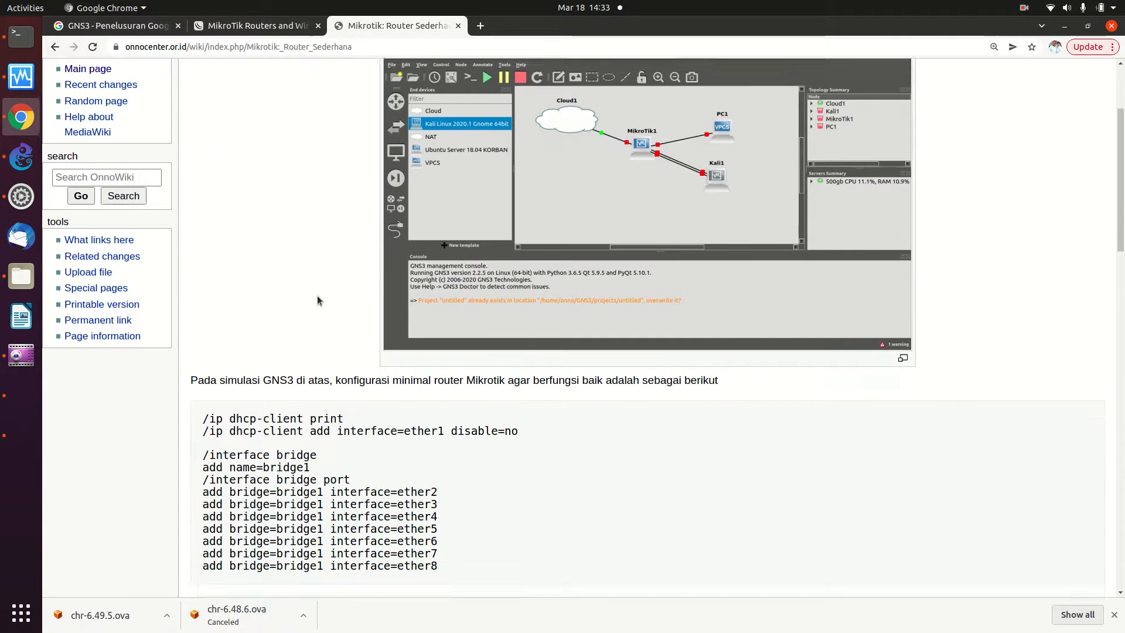
scroll(318, 300, down, 2)
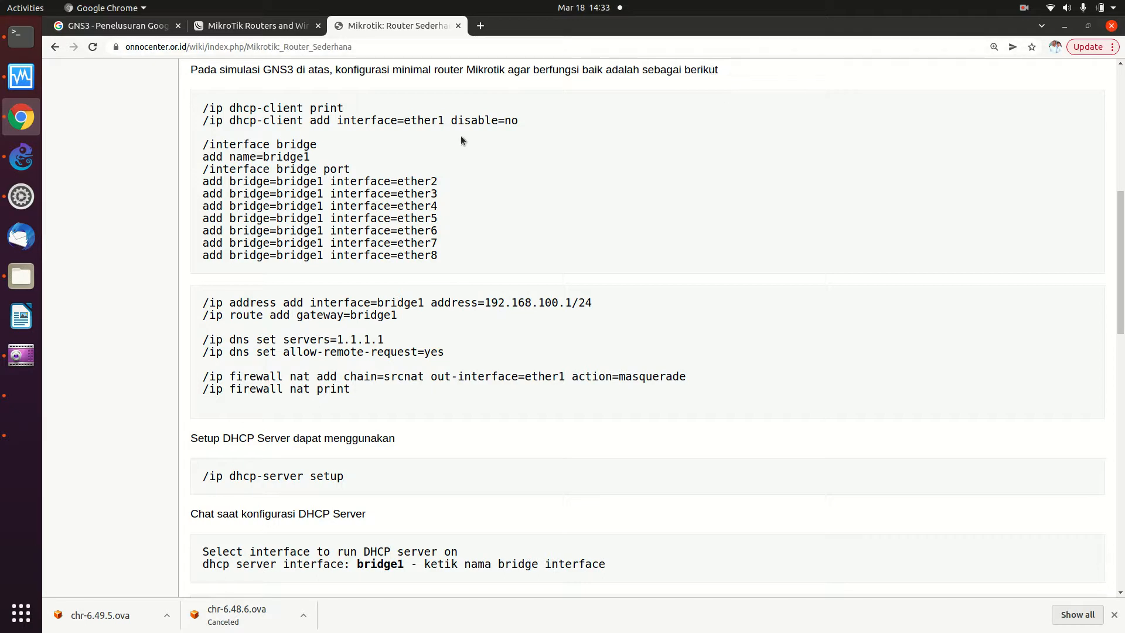
drag(202, 120, 542, 120)
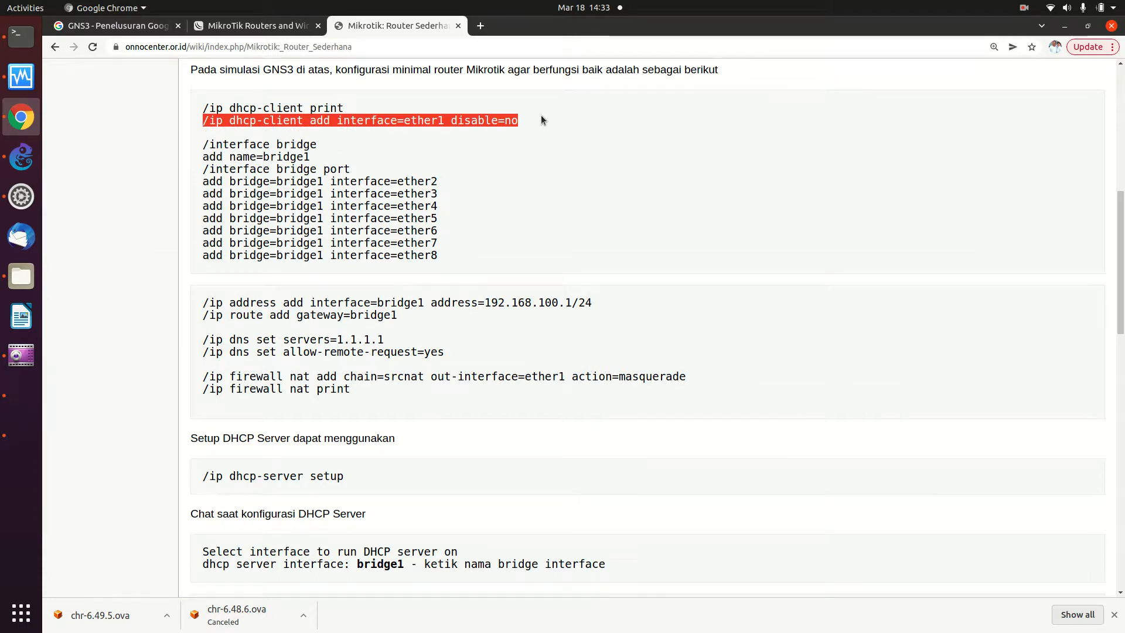
key(alt+Tab)
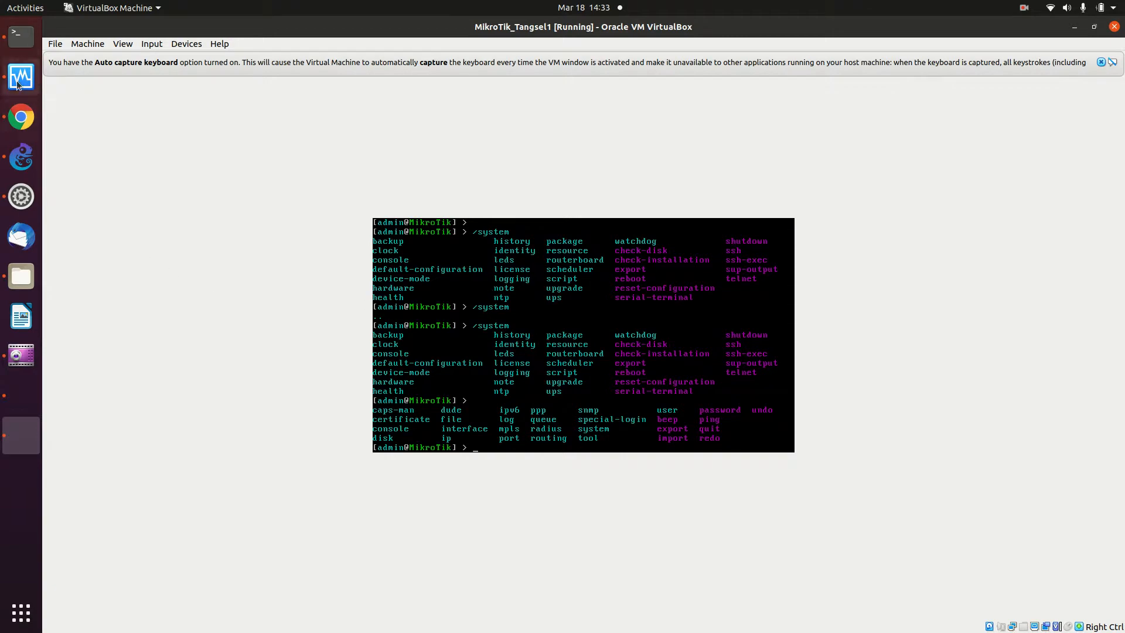
- Hide the host terminal and bring up GNS3 with the MikroTik_Tangsel1-1 topology
click(17, 47)
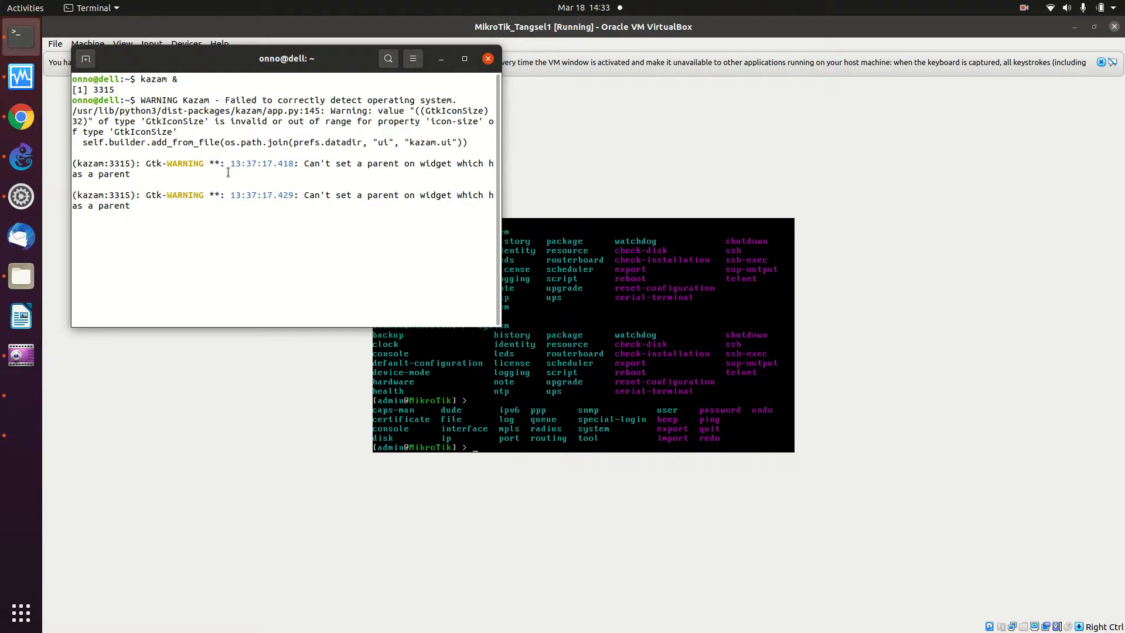
click(441, 59)
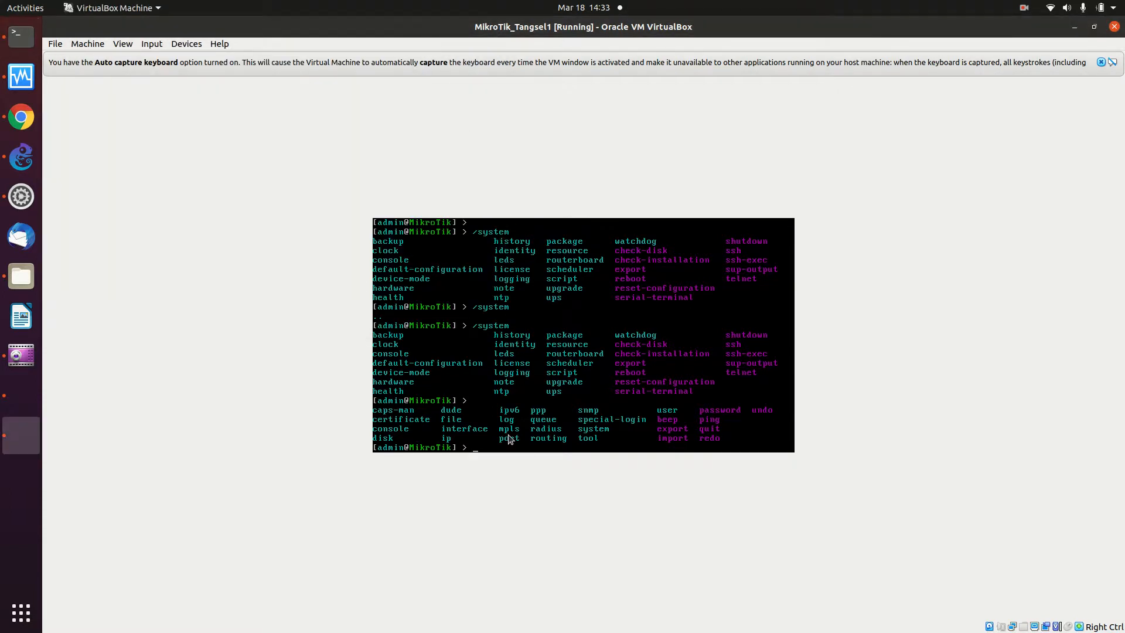
click(22, 156)
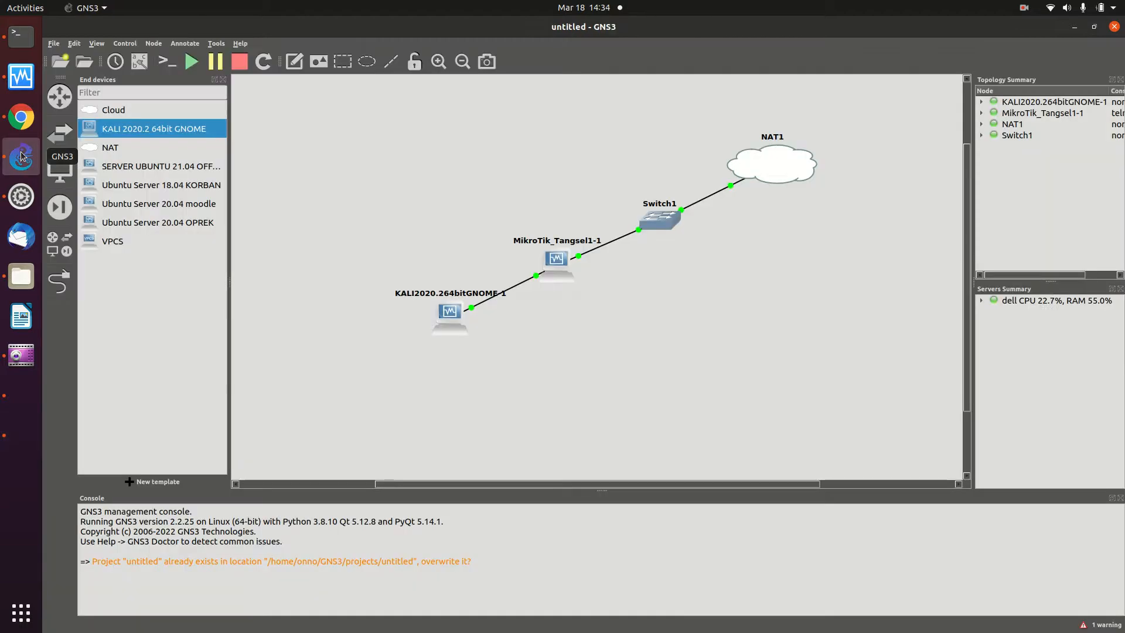
- Open the MikroTik_Tangsel1-1 console and log in as admin, skipping the new password
right_click(551, 264)
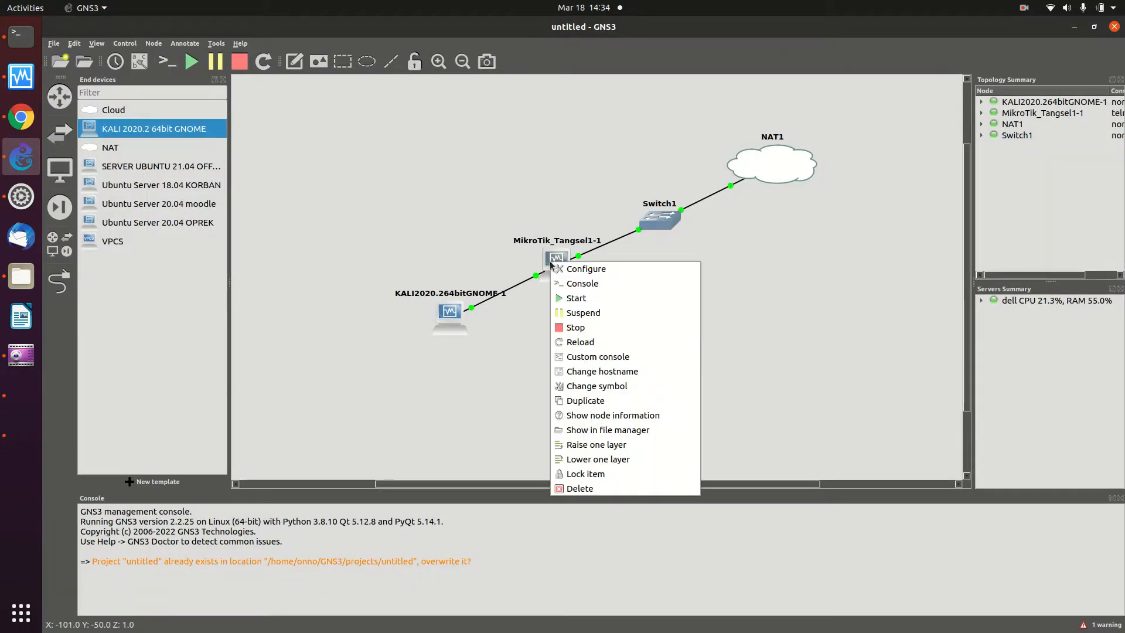
click(581, 283)
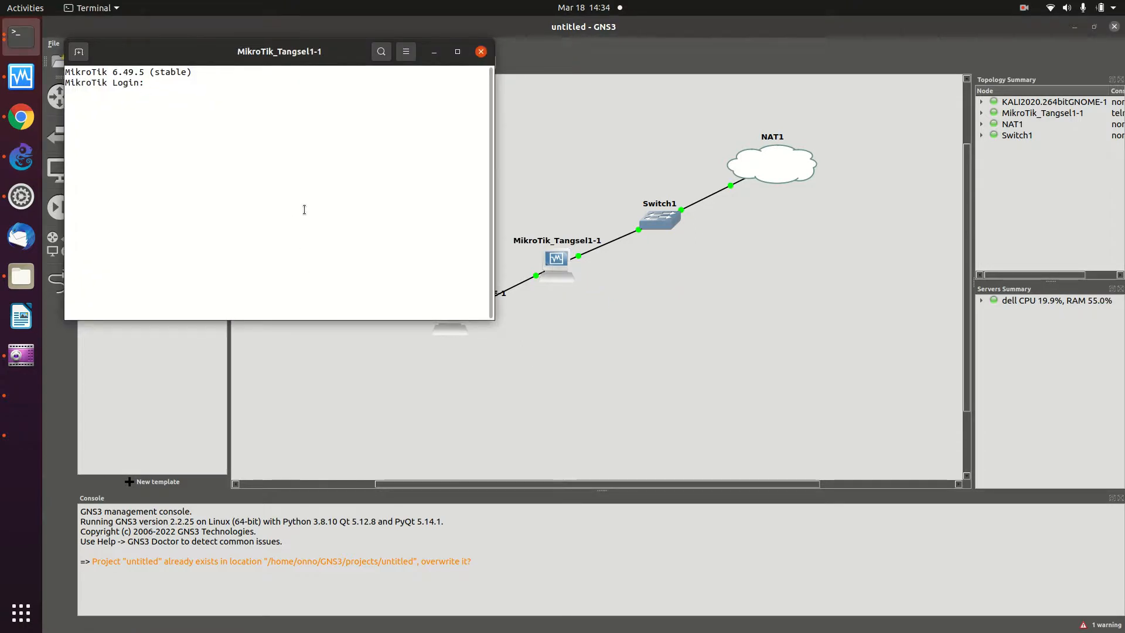
text(admin)
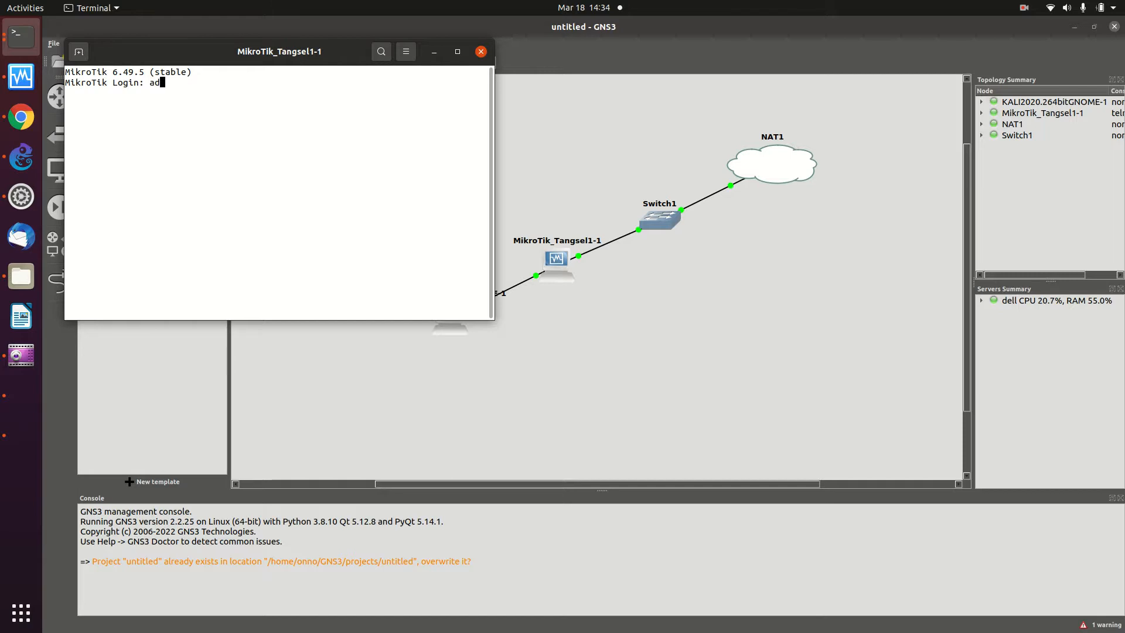
key(Return)
key(Return)
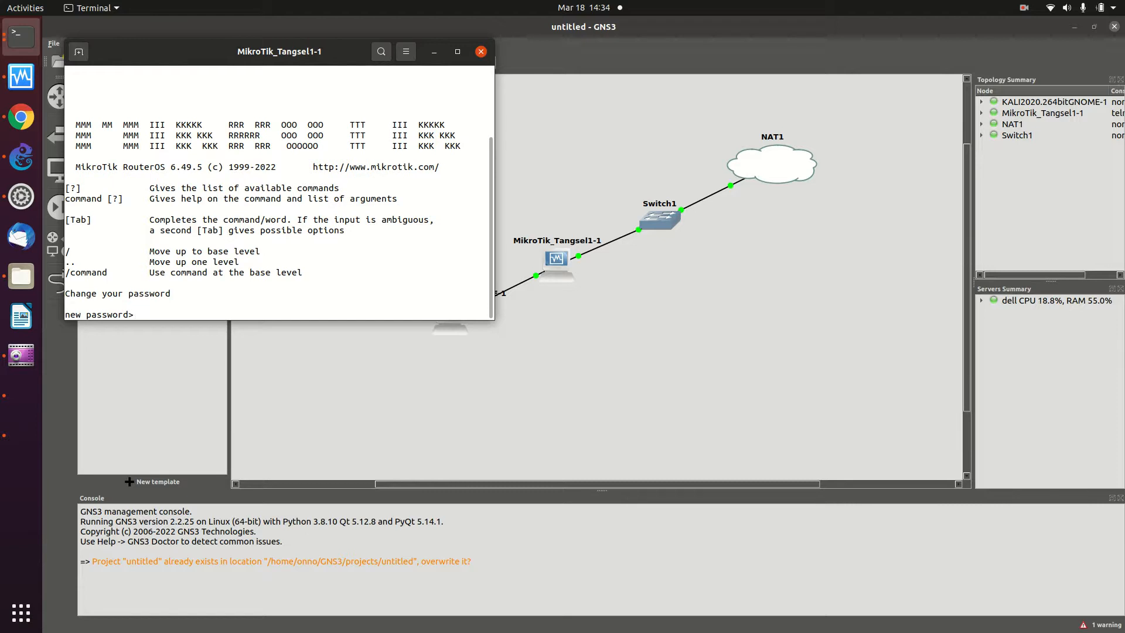
key(Return)
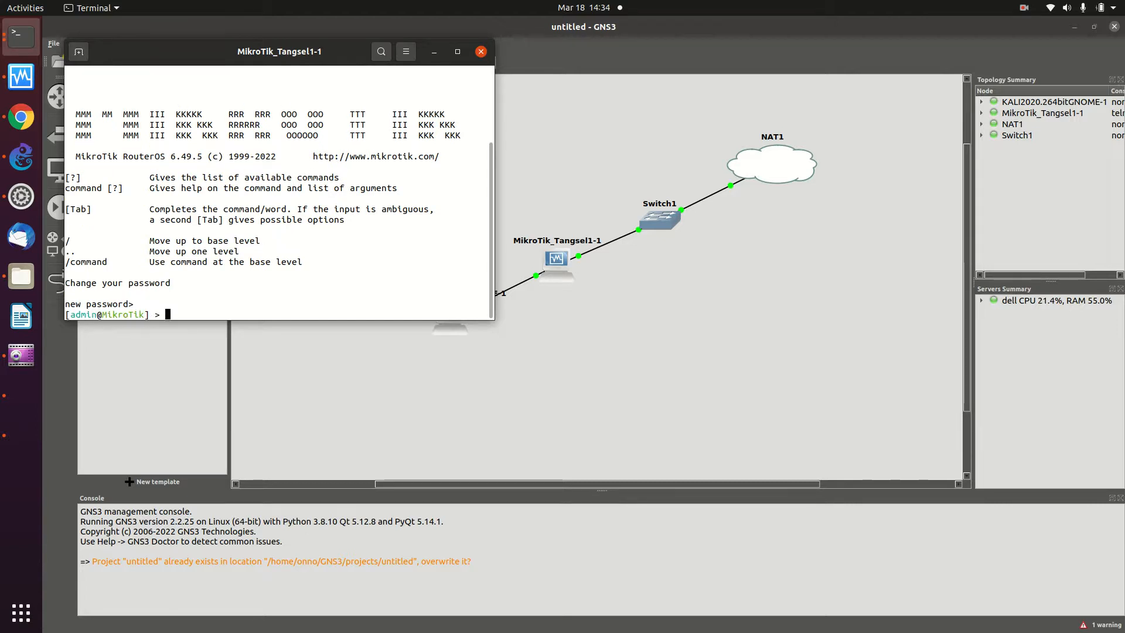
- Paste and run the dhcp-client command, which fails with 'expected end of command'
key(F7)
right_click(182, 315)
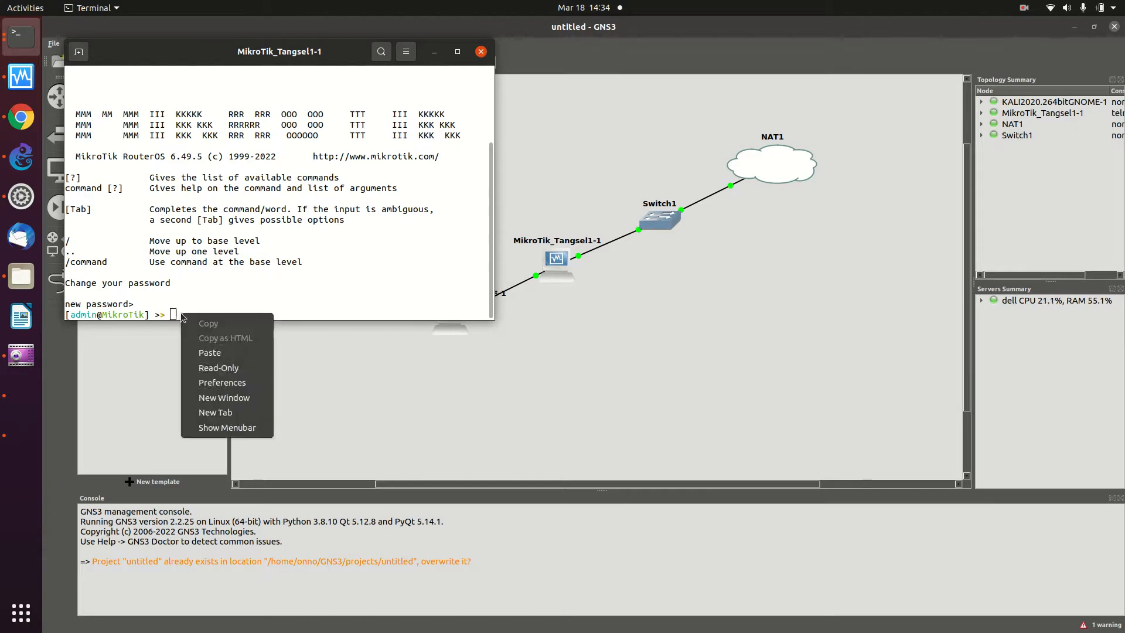
click(216, 353)
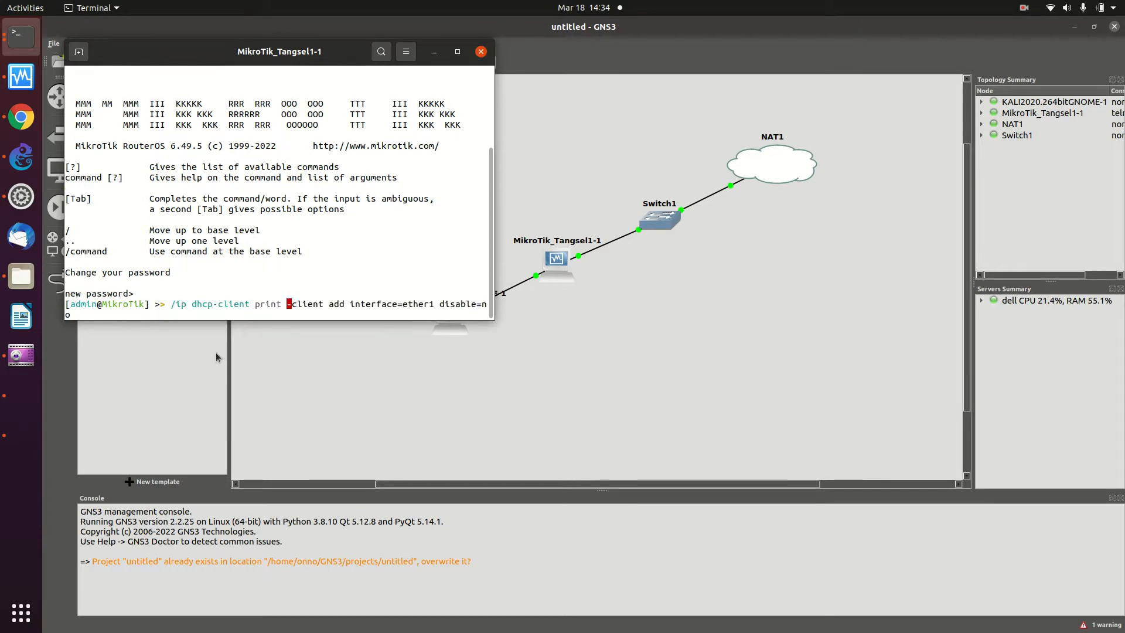
key(Return)
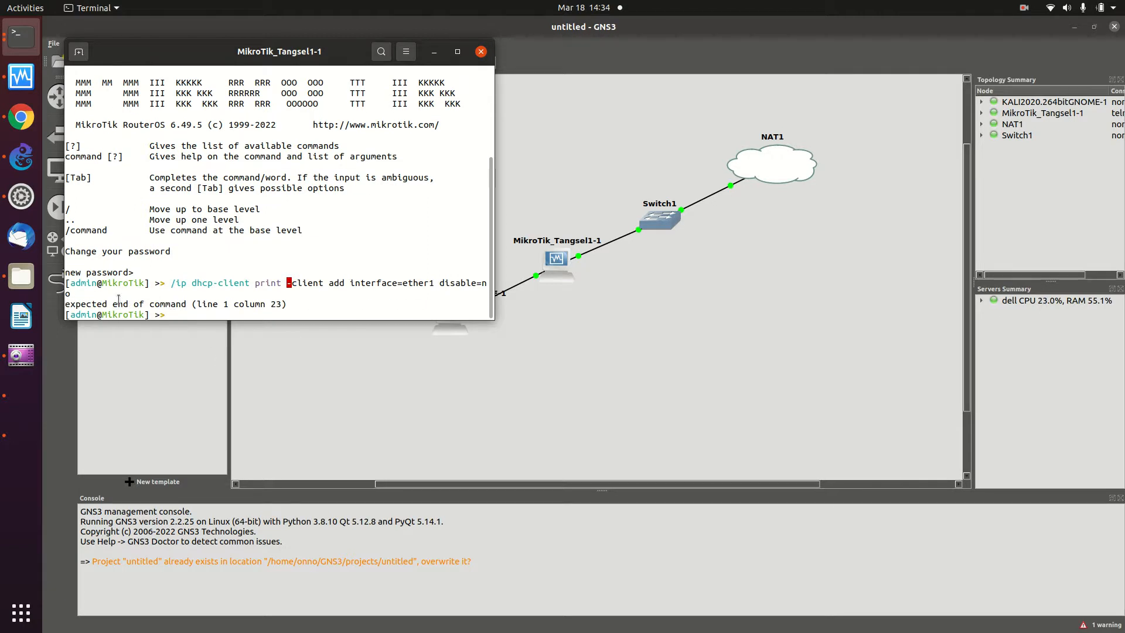
- Re-paste the dhcp-client command in the maximized console, abandon it, then list VirtualBox console commands
click(458, 53)
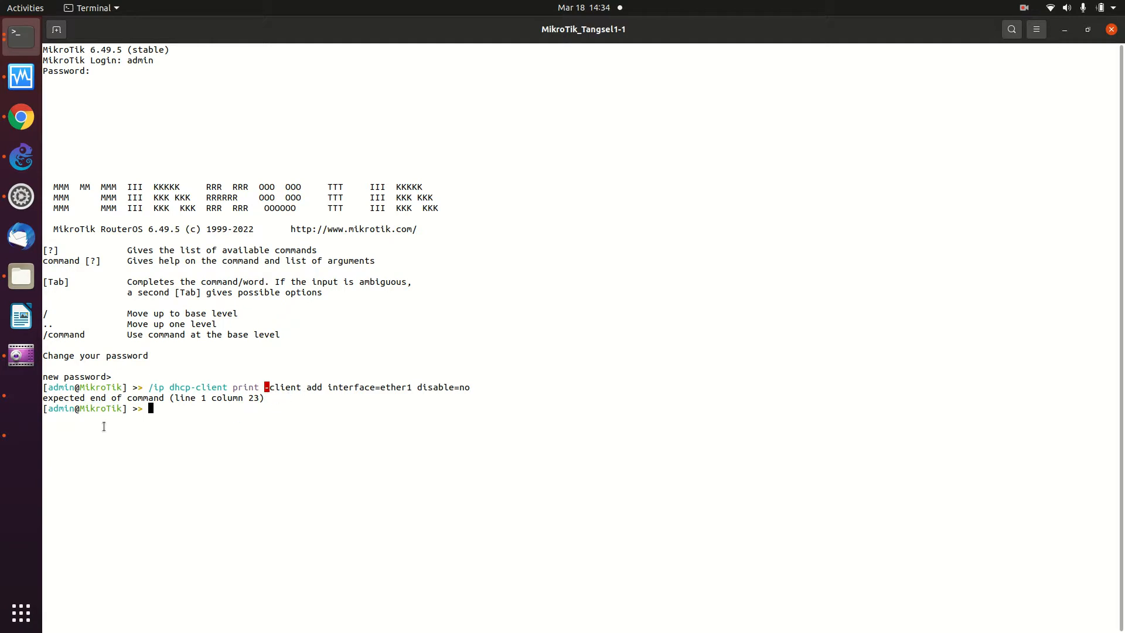
right_click(171, 409)
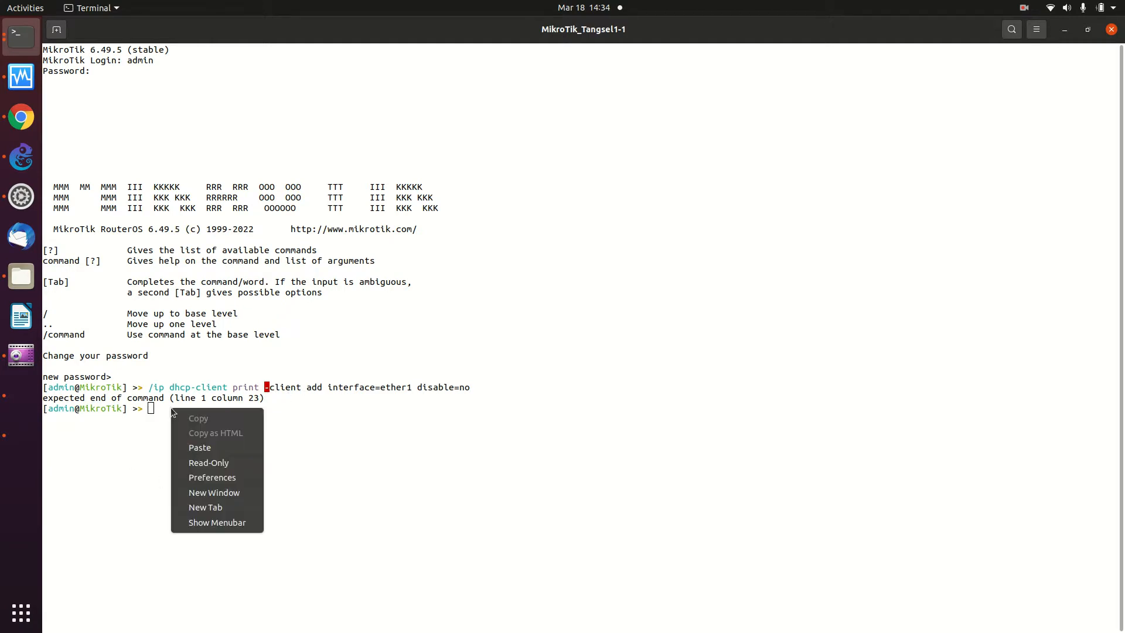
click(200, 447)
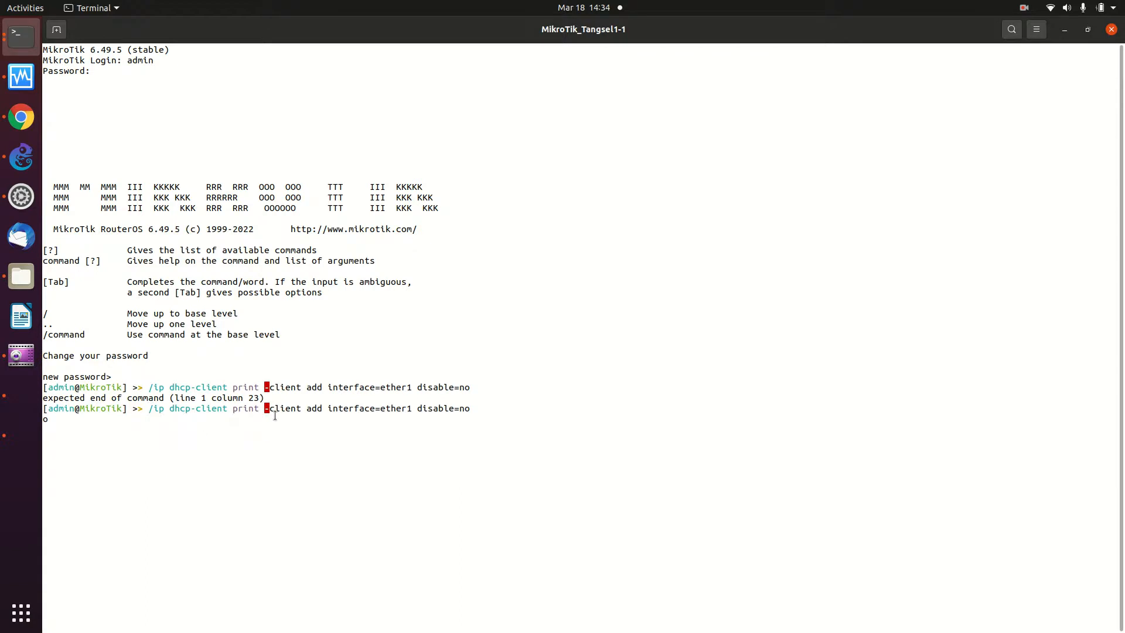
key(Left)
key(Left)
key(Left)
key(Left)
key(Left)
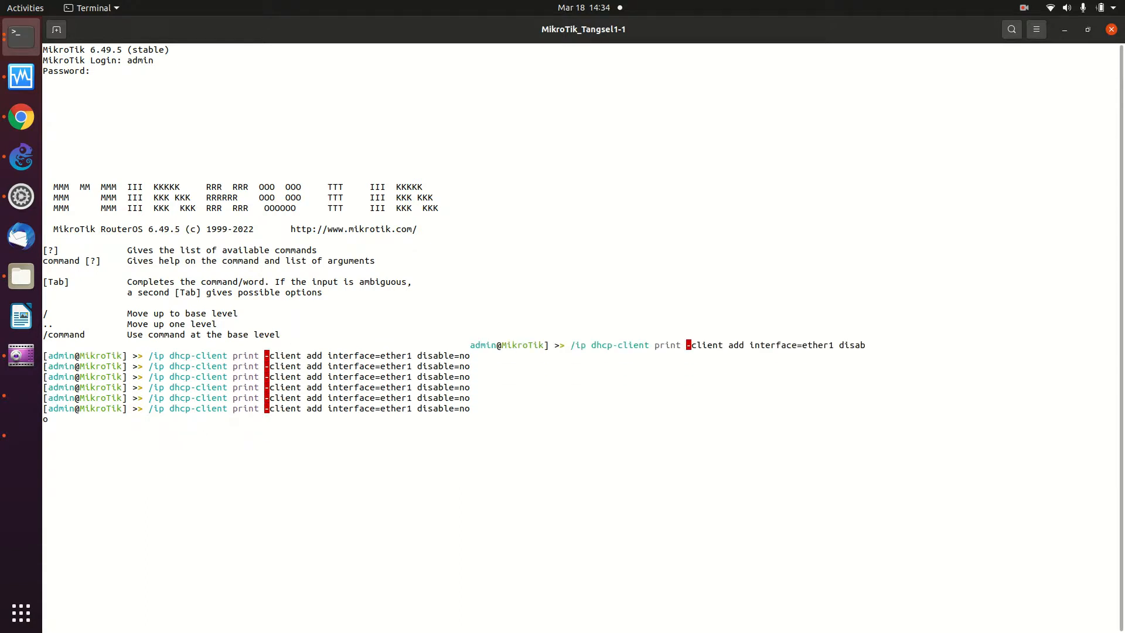
key(Left)
key(Left)
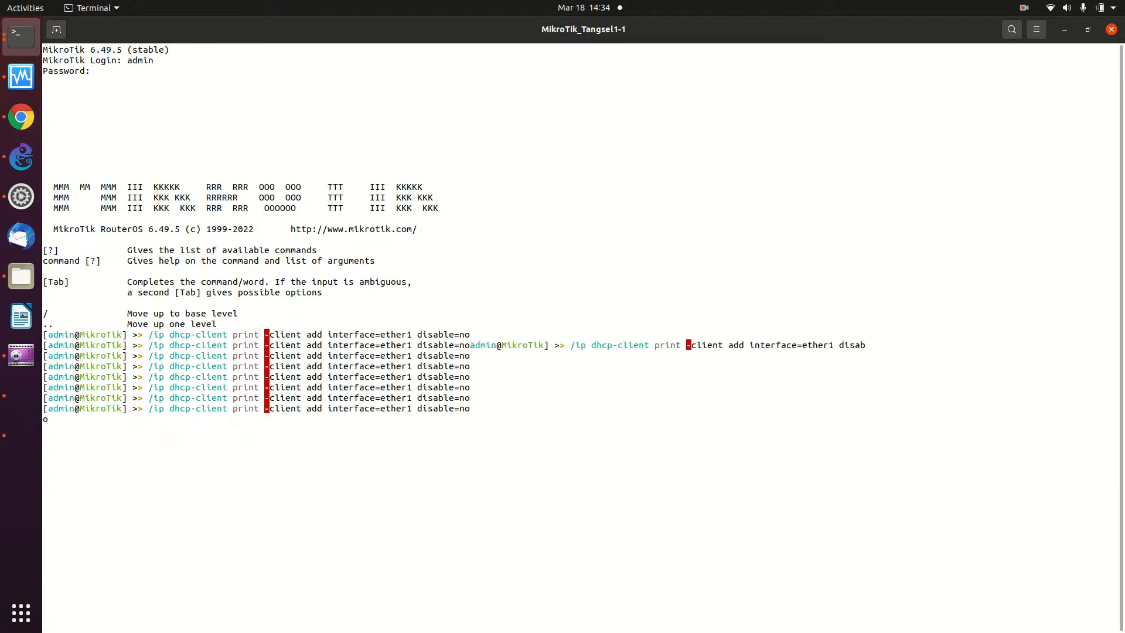
key(Left)
key(Left)
key(Left)
key(Left)
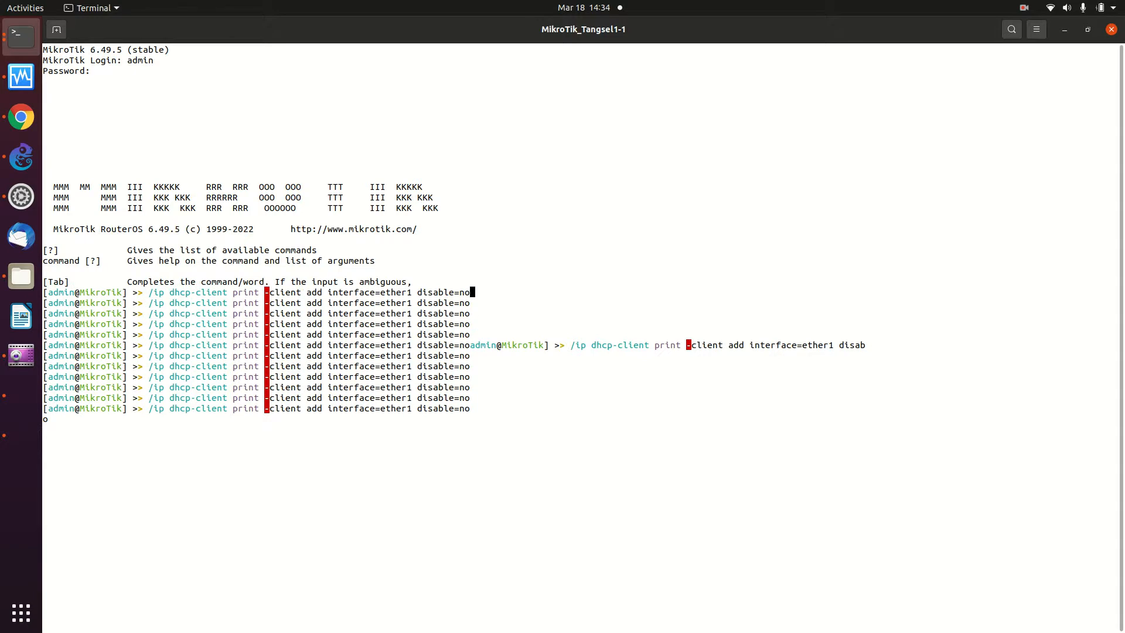
key(ctrl+c)
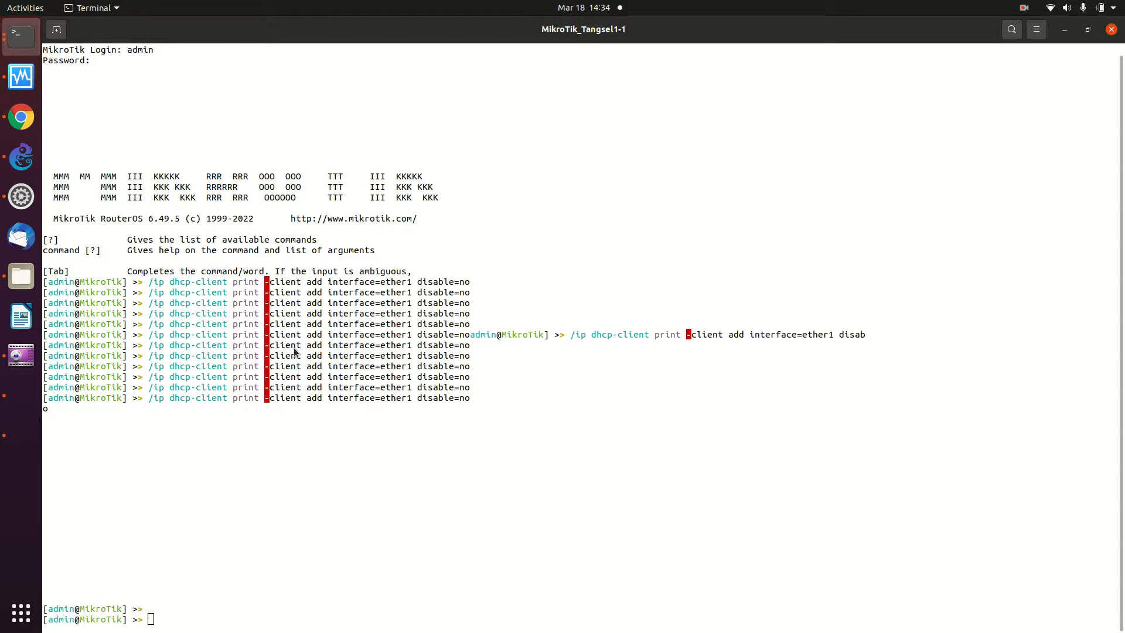
key(alt+Tab)
key(alt+Tab)
key(Tab)
key(Tab)
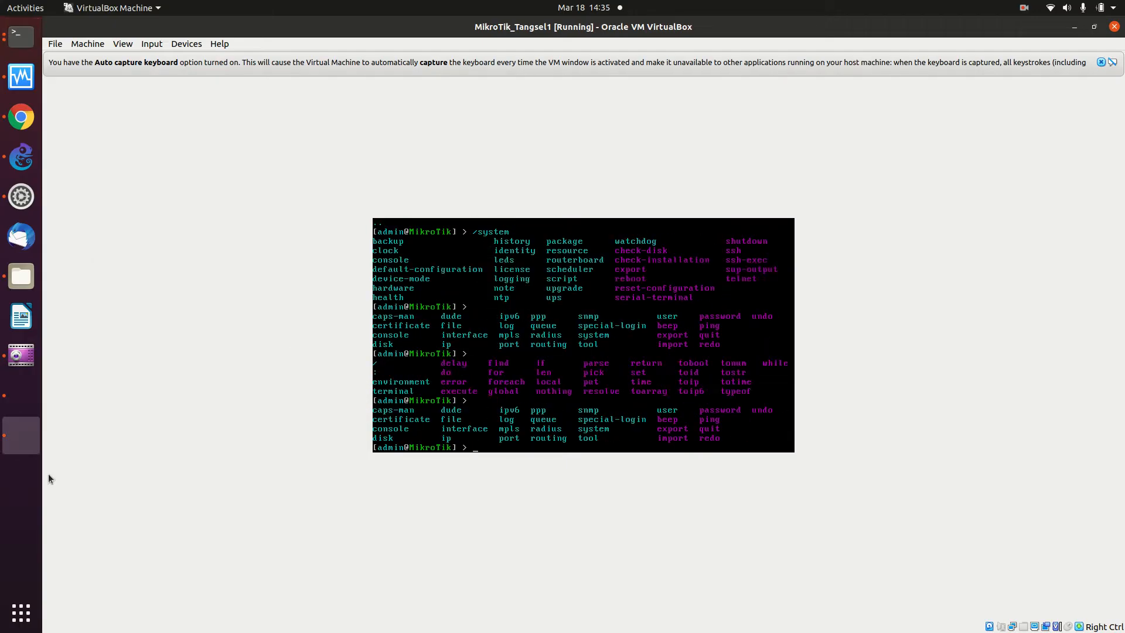
- Copy the highlighted dhcp-client add line from the wiki and paste it into the MikroTik console
click(20, 129)
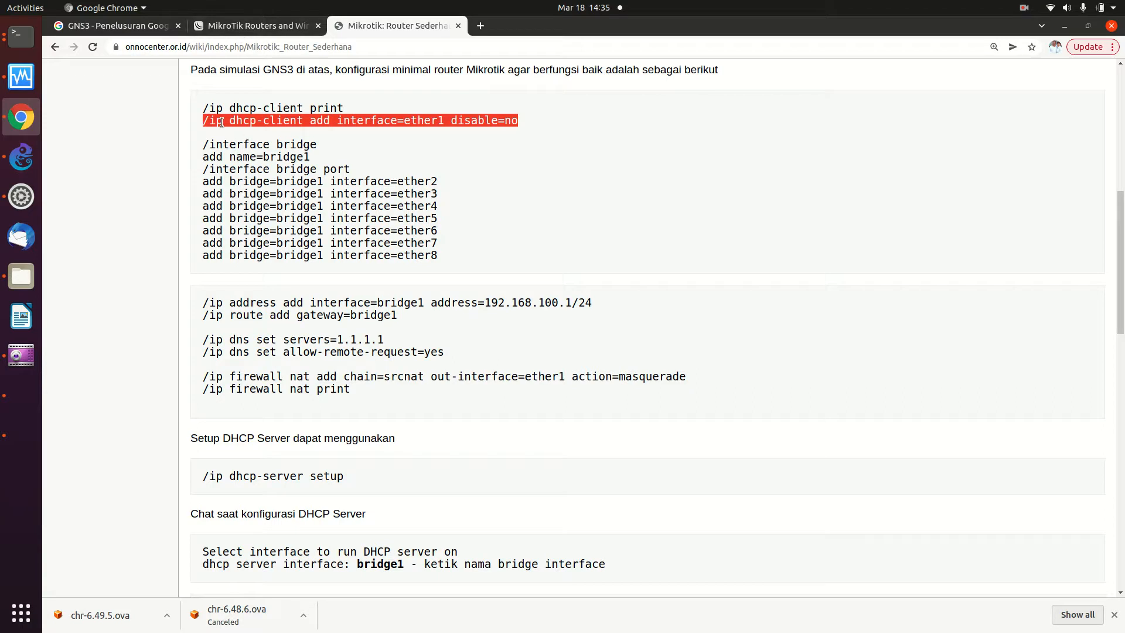
right_click(287, 118)
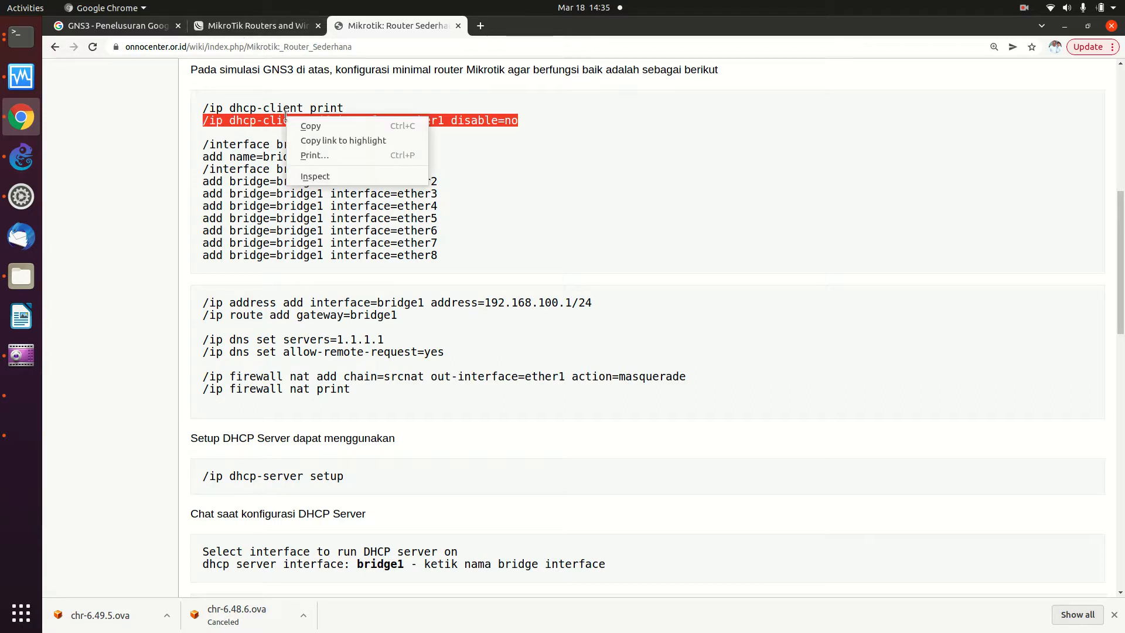
click(301, 125)
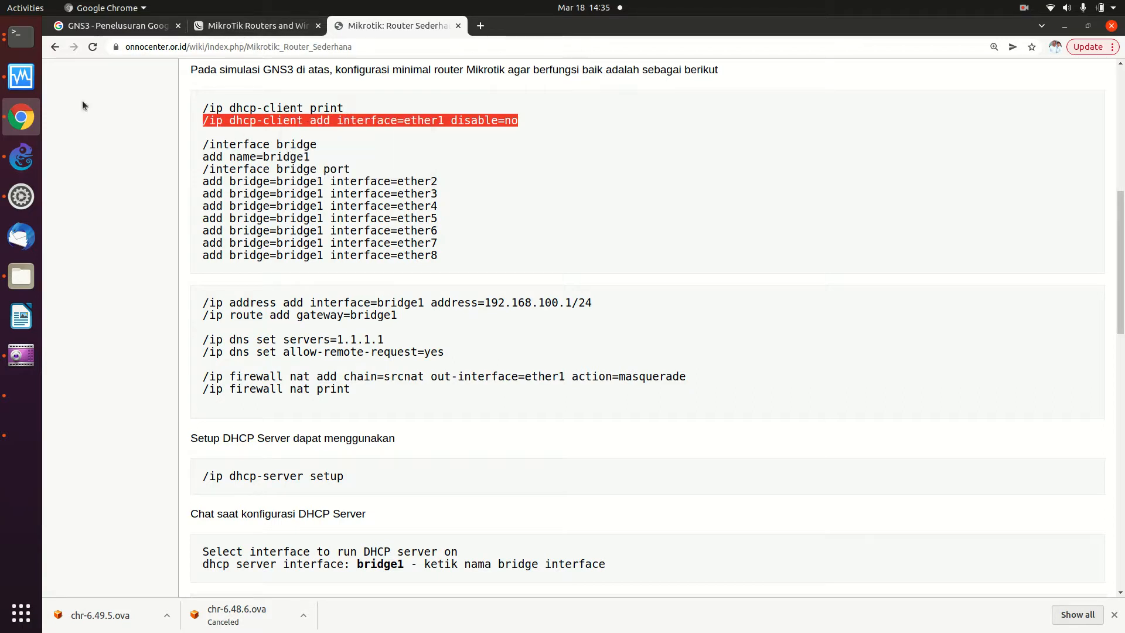
click(20, 38)
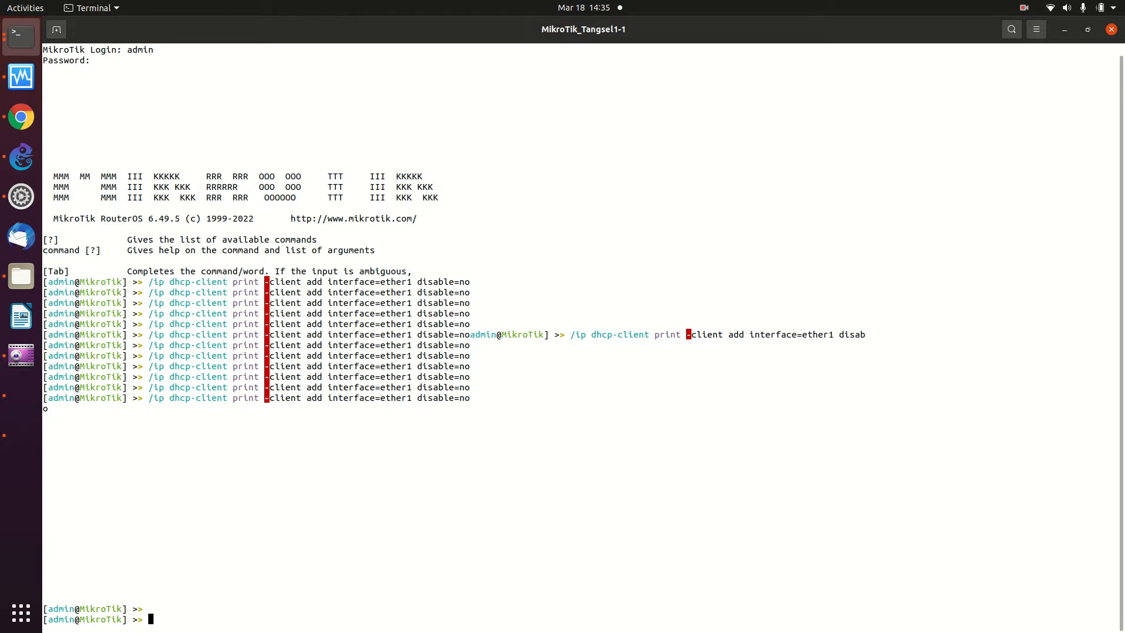
right_click(177, 616)
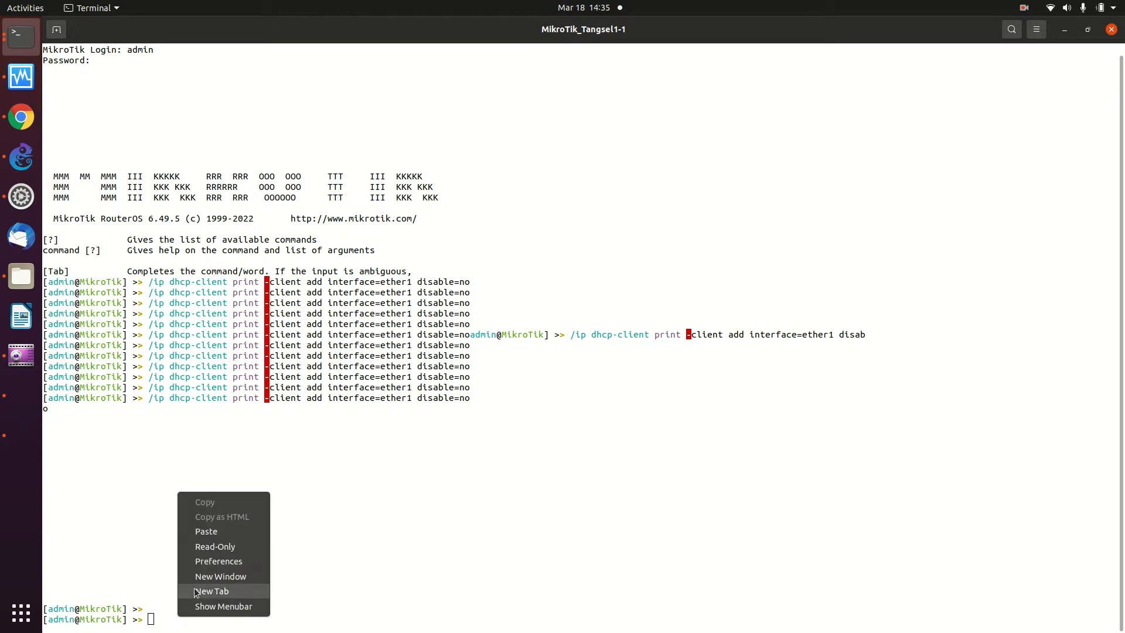
click(213, 535)
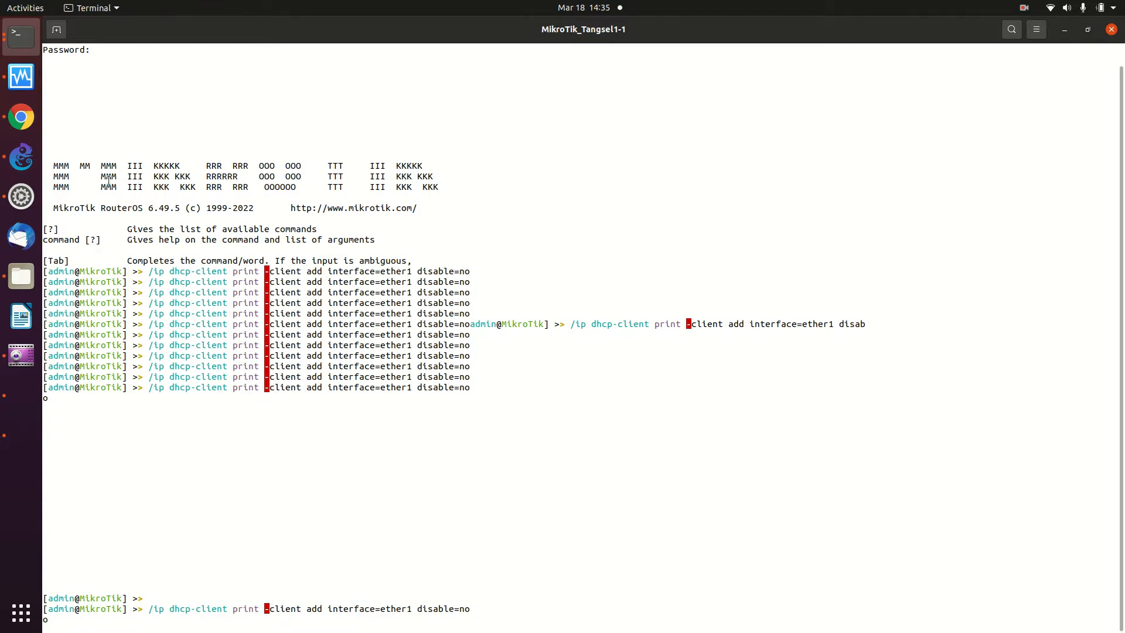
- Reselect and copy the dhcp-client line, then paste it at a fresh console prompt
click(17, 118)
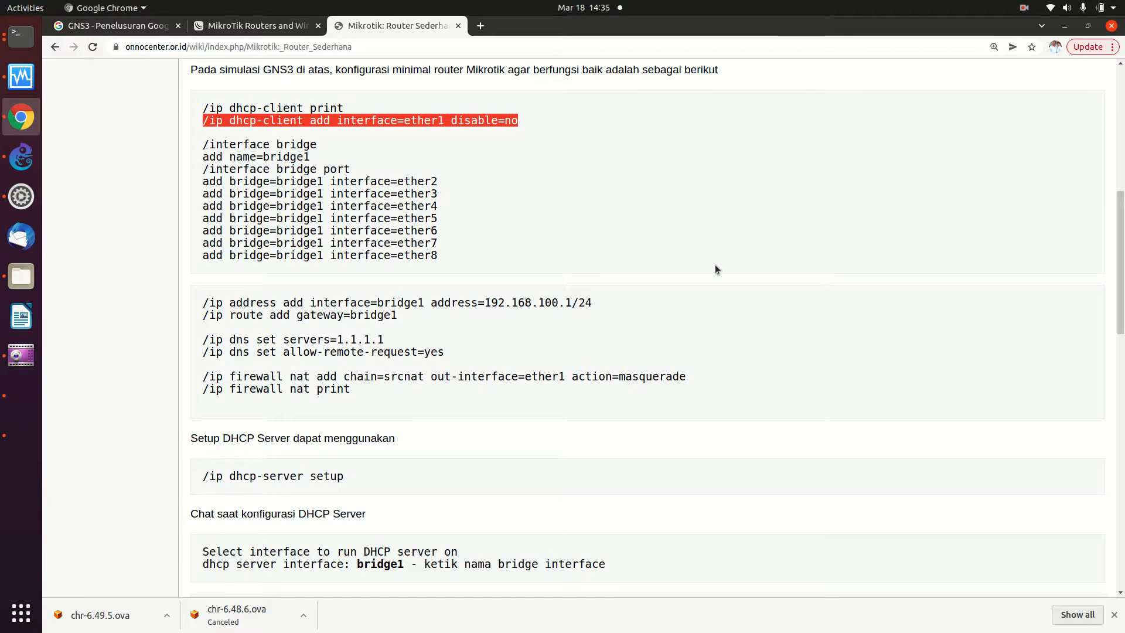
click(522, 222)
drag(206, 121, 533, 120)
right_click(469, 118)
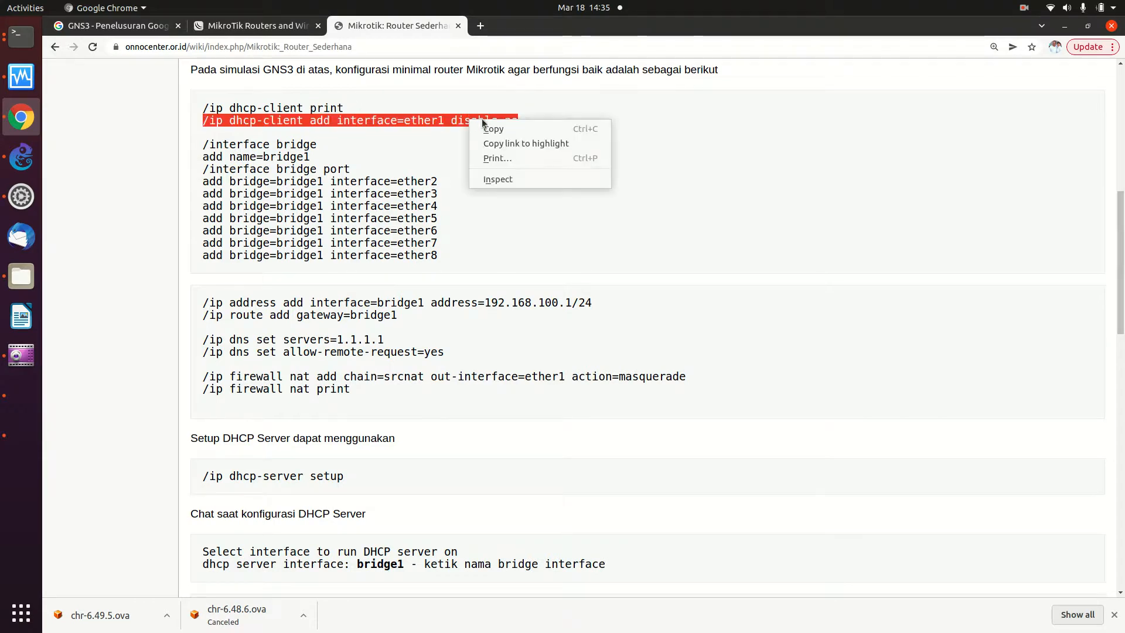
click(486, 129)
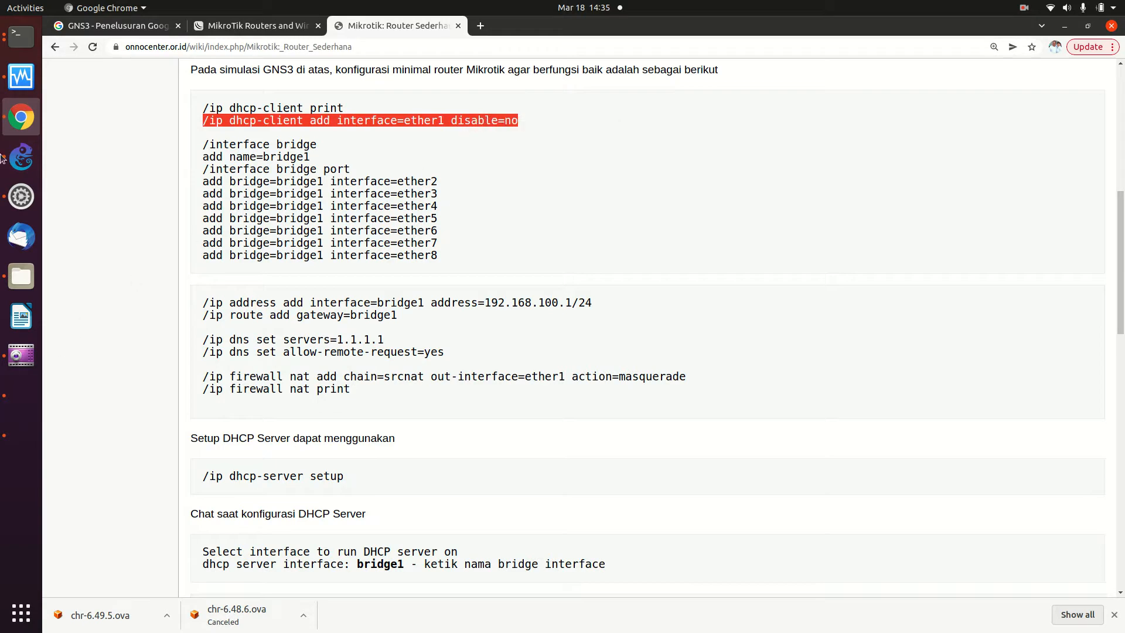
click(21, 36)
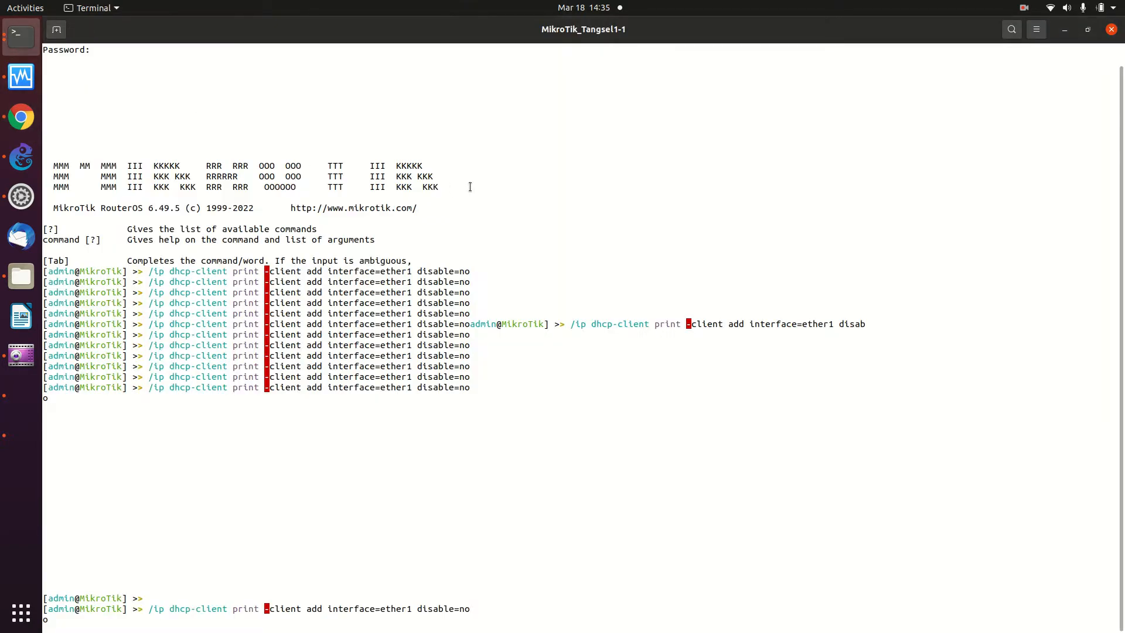
key(Return)
key(Return)
key(Return)
key(Return)
key(Return)
key(Return)
key(Return)
key(Return)
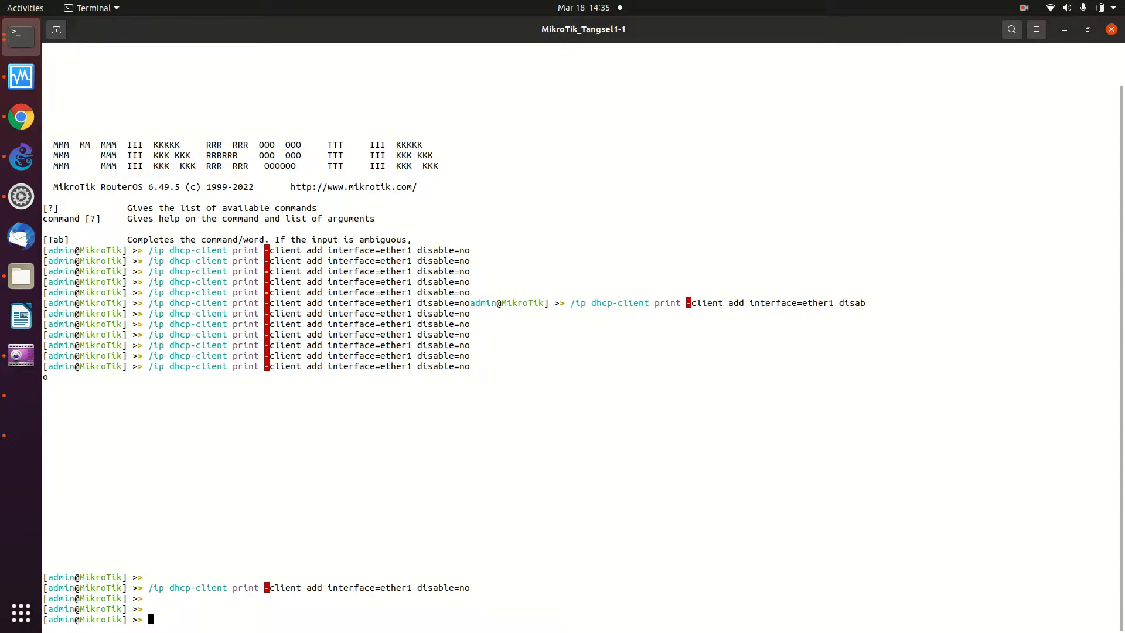
key(Return)
key(Return)
key(Return)
key(Return)
key(Return)
key(Return)
key(Return)
key(Return)
key(Return)
key(Return)
key(Return)
key(Return)
key(Return)
key(Return)
key(Return)
key(Return)
key(Return)
key(Return)
key(Return)
key(Return)
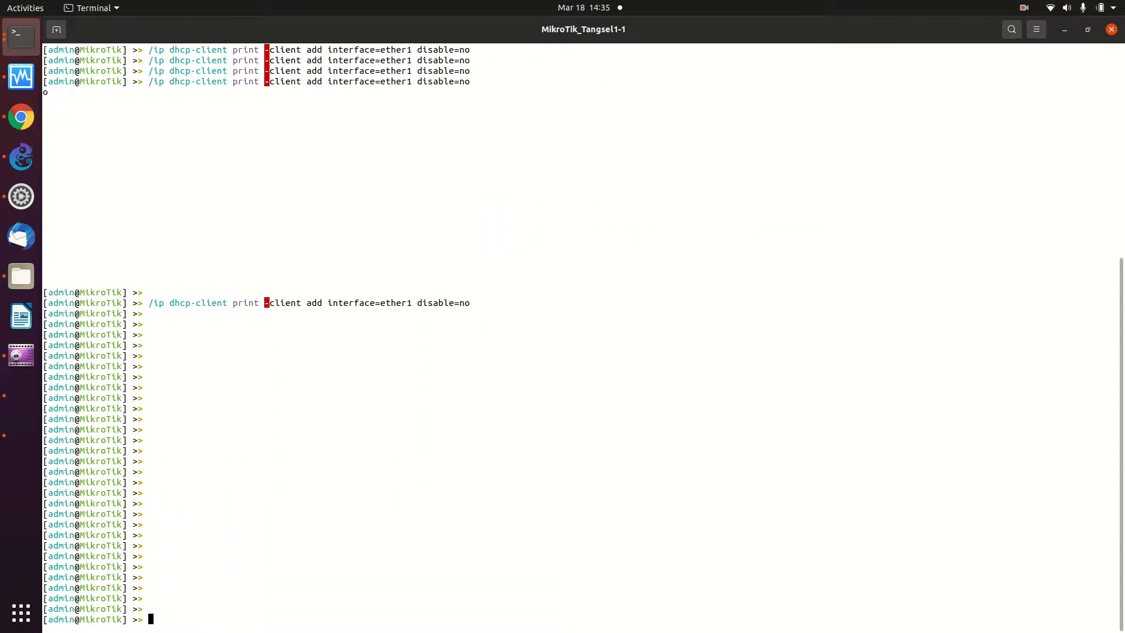
right_click(497, 162)
click(525, 200)
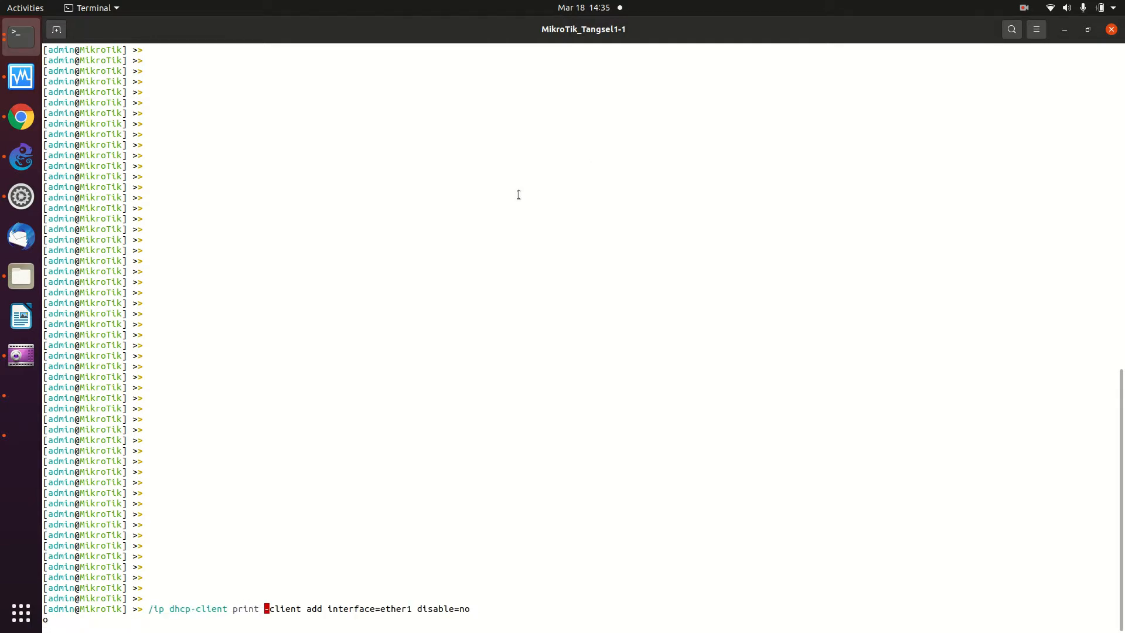
- Discard the garbled pasted command with Backspace and Ctrl+C, leaving empty prompts
key(BackSpace)
key(BackSpace)
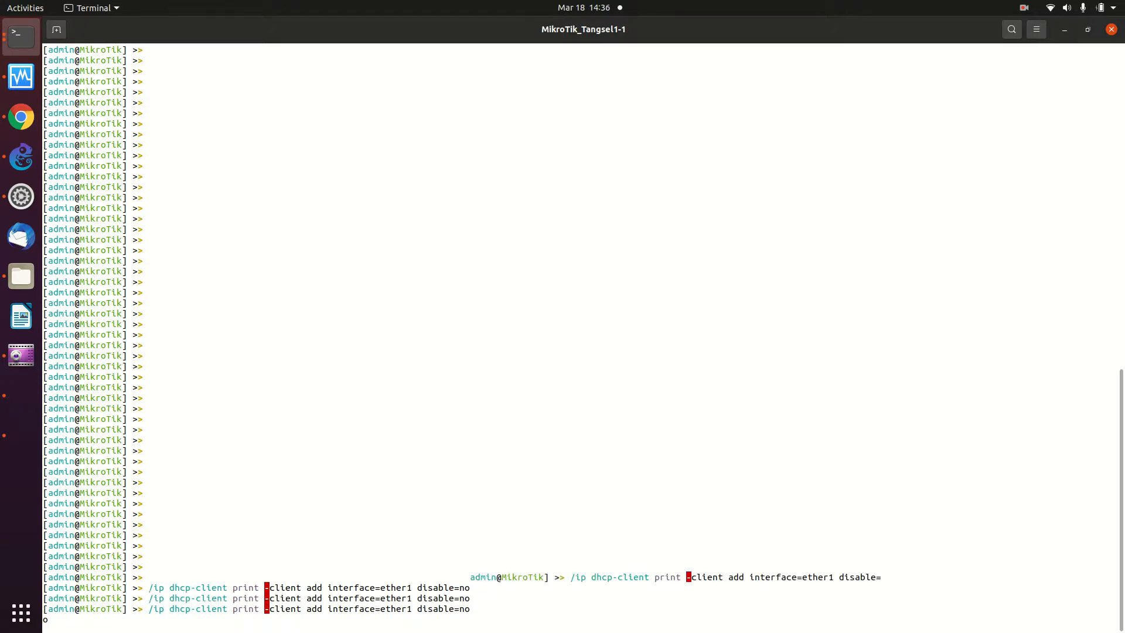
key(BackSpace)
key(BackSpace)
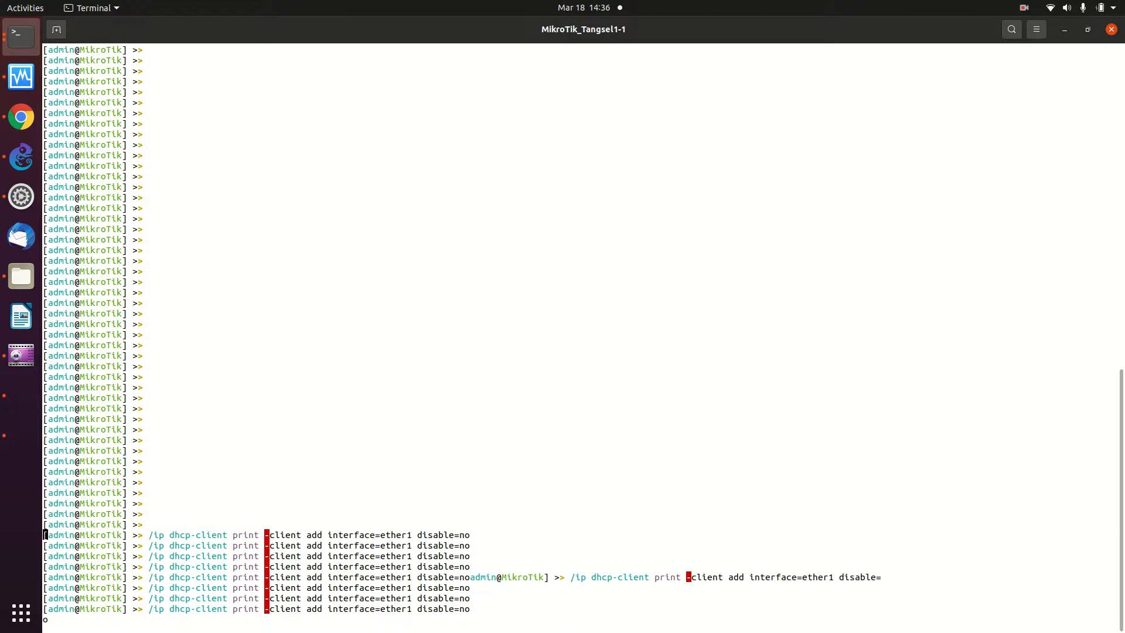
key(BackSpace)
key(BackSpace)
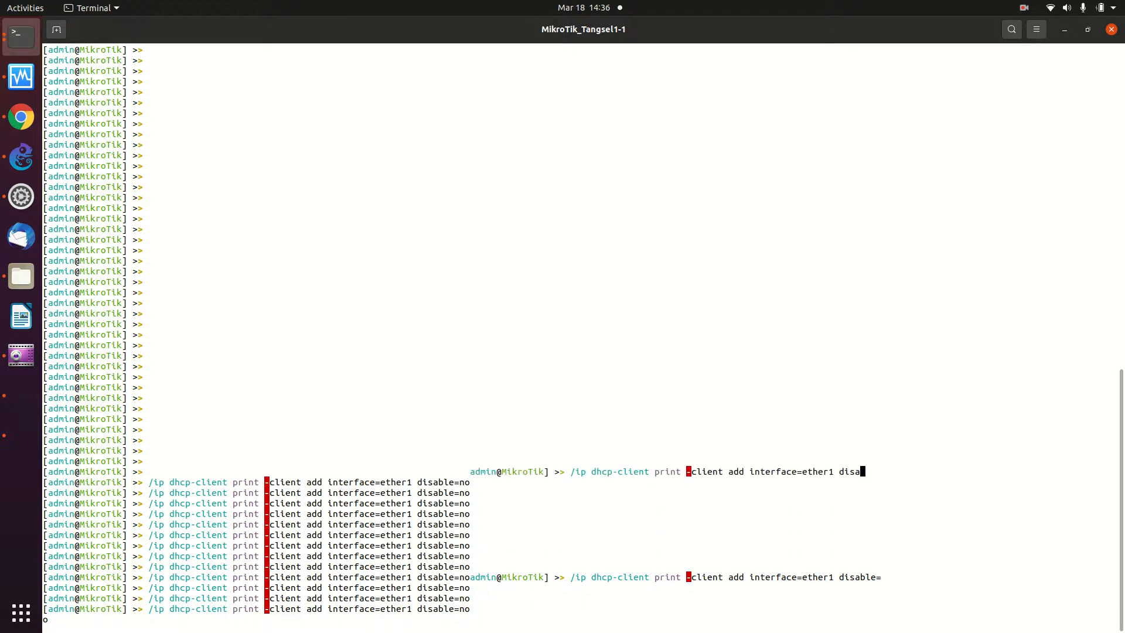
key(ctrl+c)
key(Return)
key(Return)
key(Return)
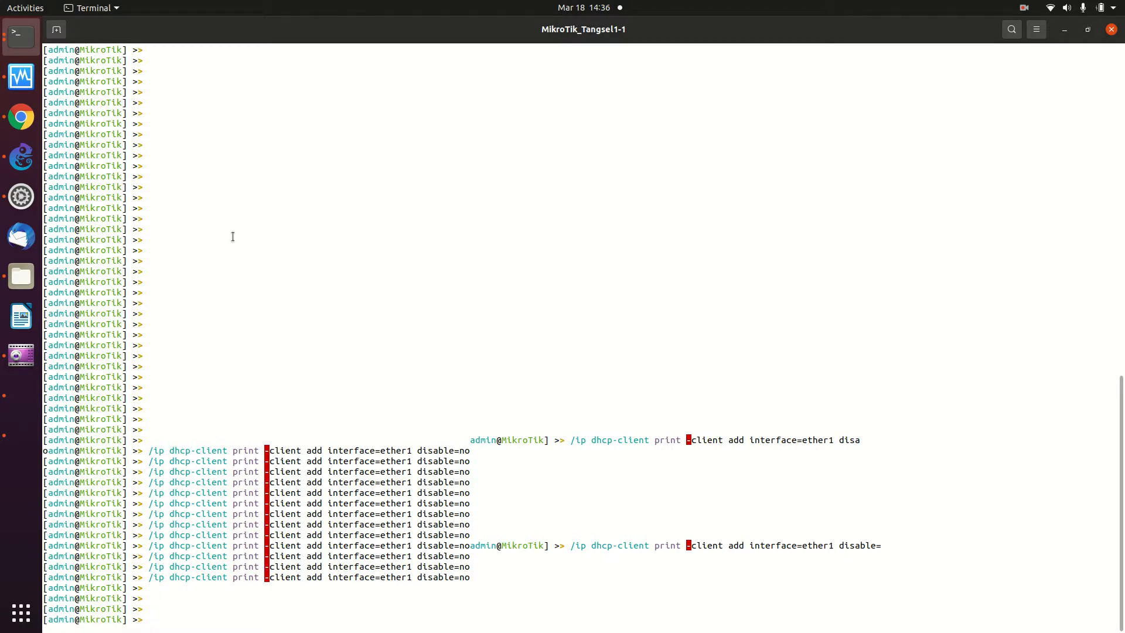
key(Return)
key(Return)
key(Return)
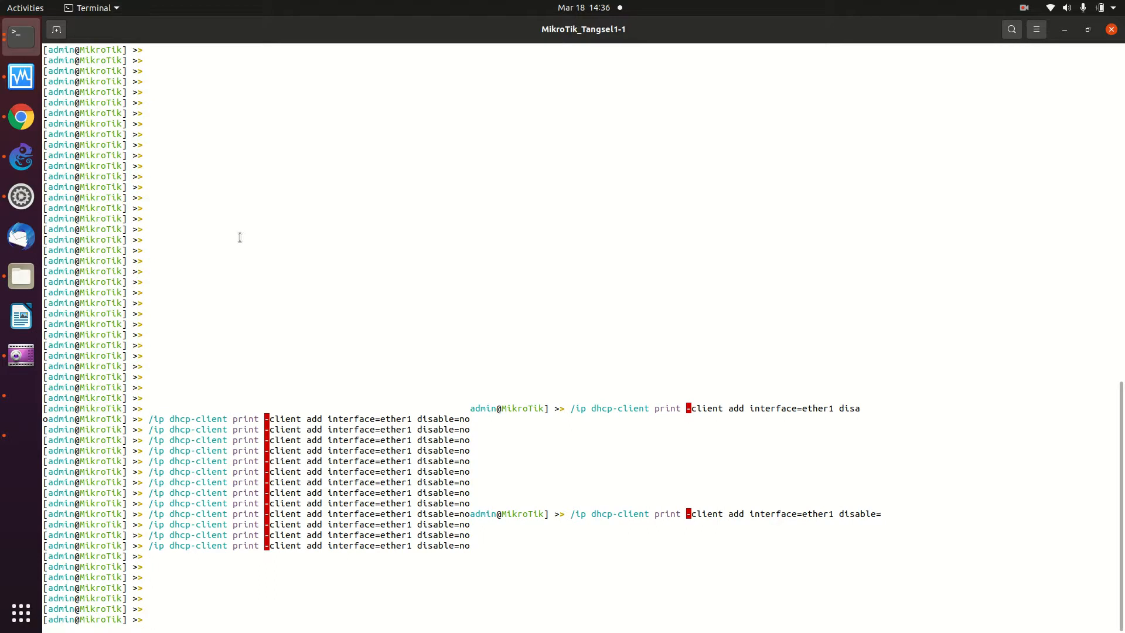
key(Return)
key(Return)
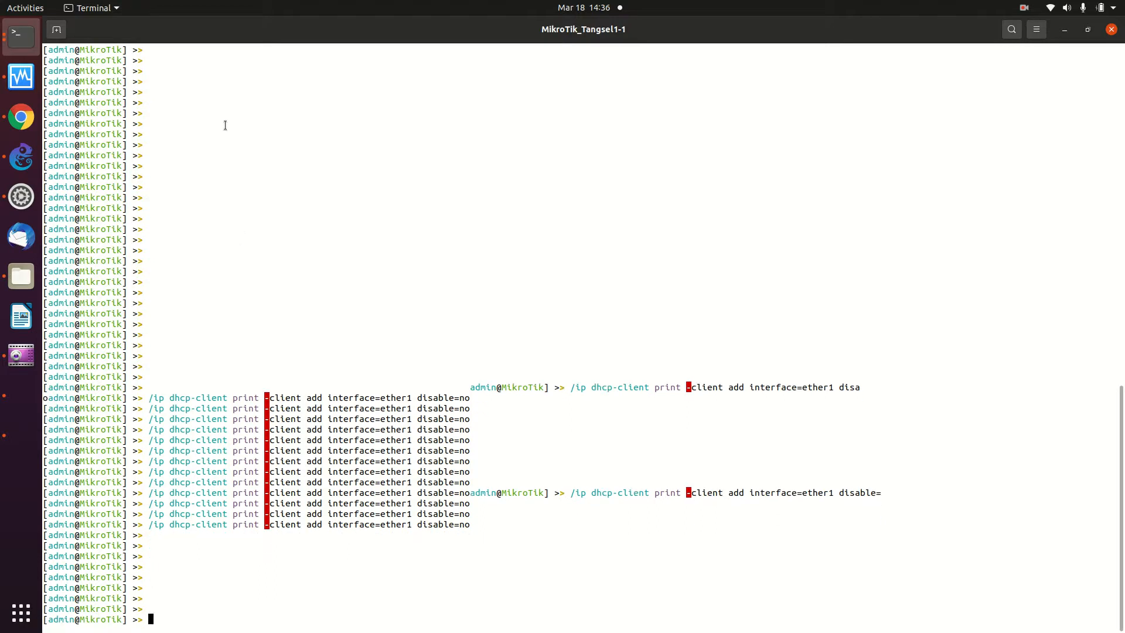
click(21, 117)
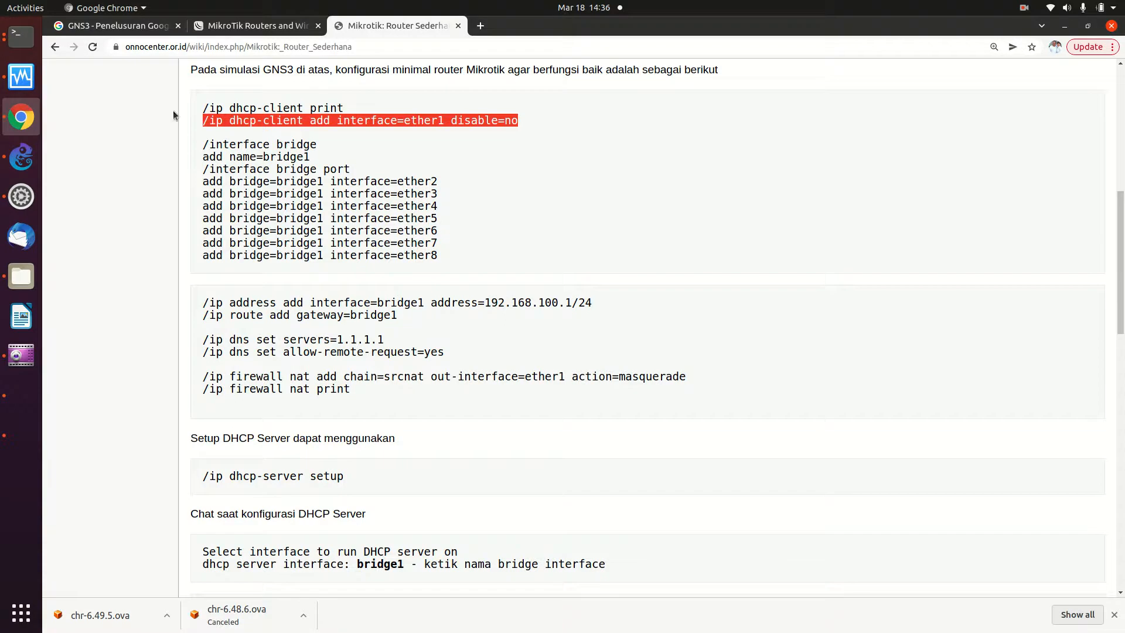
- Paste the wiki's dhcp-client command into the console once more, then erase it
right_click(341, 121)
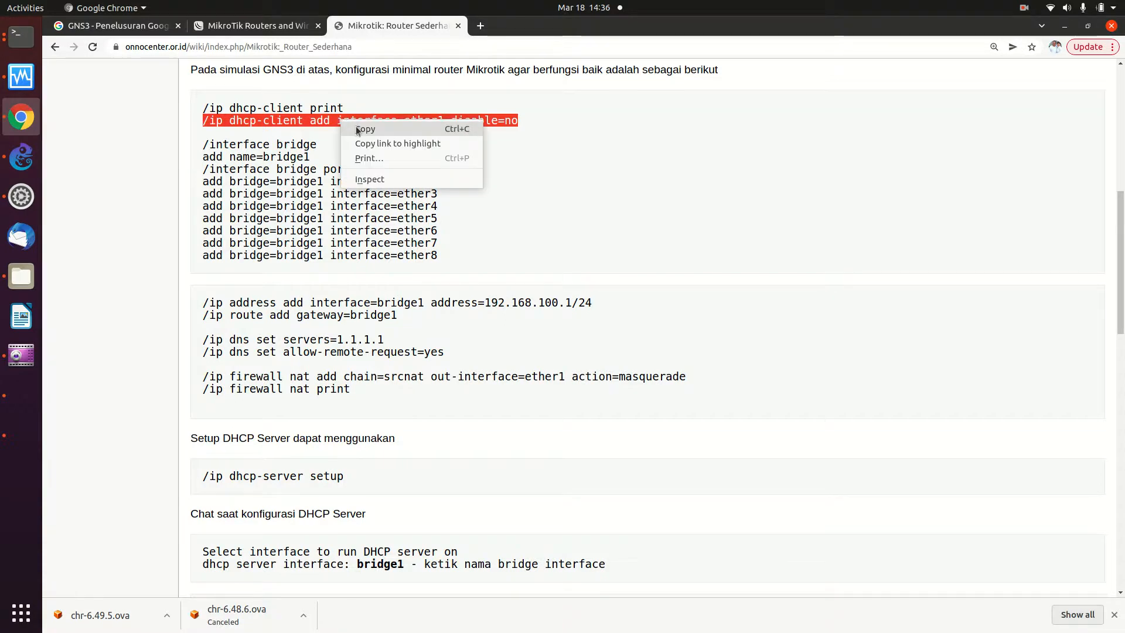
click(356, 125)
click(27, 40)
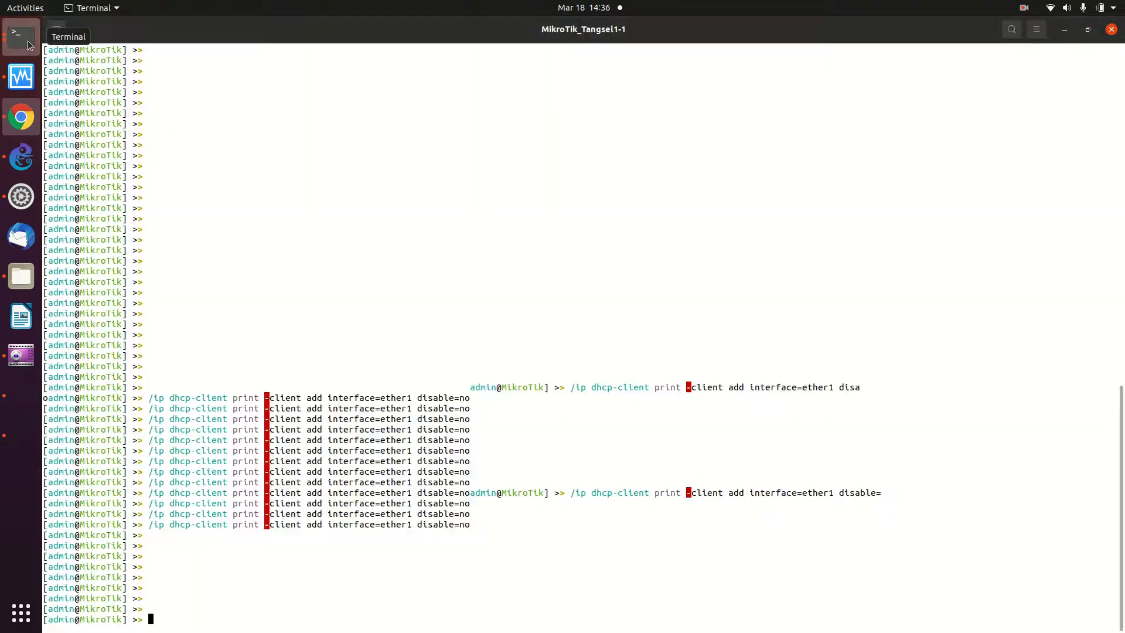
right_click(276, 157)
click(287, 194)
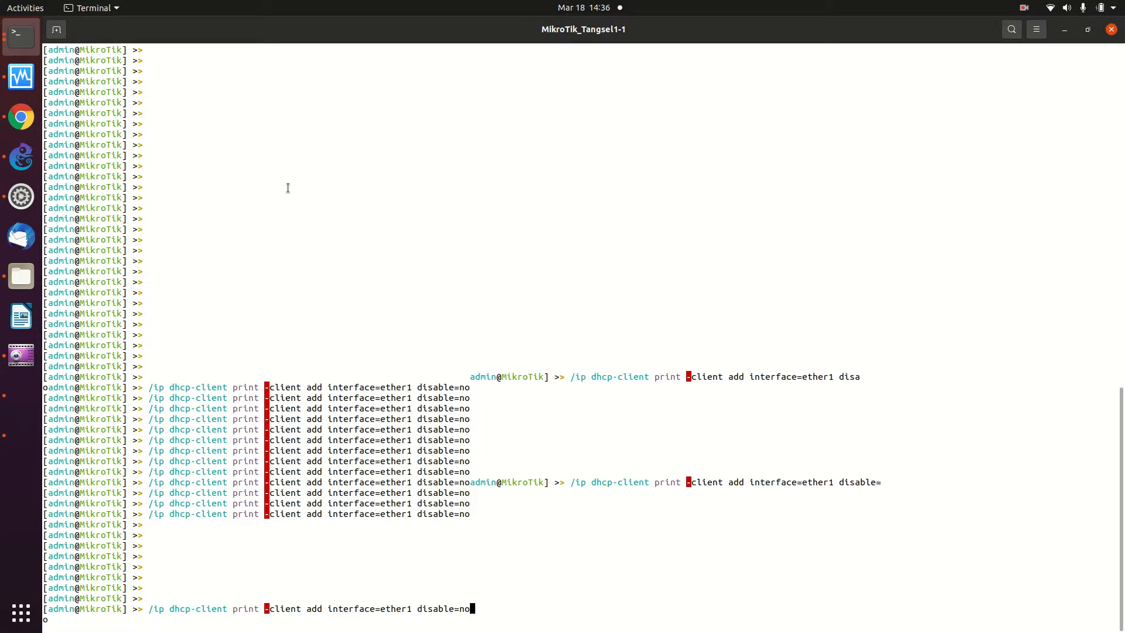
key(BackSpace)
key(BackSpace)
key(BackSpace)
key(BackSpace)
key(BackSpace)
key(BackSpace)
key(BackSpace)
key(BackSpace)
key(BackSpace)
key(BackSpace)
key(BackSpace)
key(BackSpace)
key(BackSpace)
key(BackSpace)
key(BackSpace)
key(BackSpace)
key(BackSpace)
key(BackSpace)
key(BackSpace)
key(BackSpace)
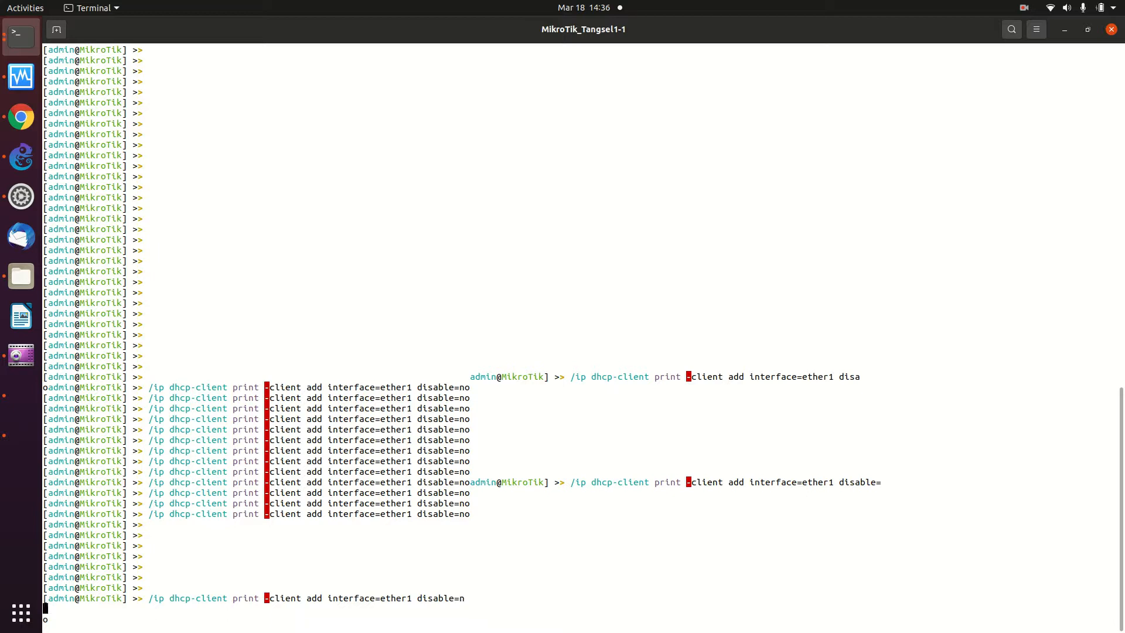
key(BackSpace)
key(BackSpace)
key(BackSpace)
key(BackSpace)
key(BackSpace)
key(BackSpace)
key(BackSpace)
key(BackSpace)
key(BackSpace)
key(BackSpace)
key(BackSpace)
key(BackSpace)
key(BackSpace)
key(BackSpace)
key(BackSpace)
key(BackSpace)
key(BackSpace)
key(BackSpace)
key(BackSpace)
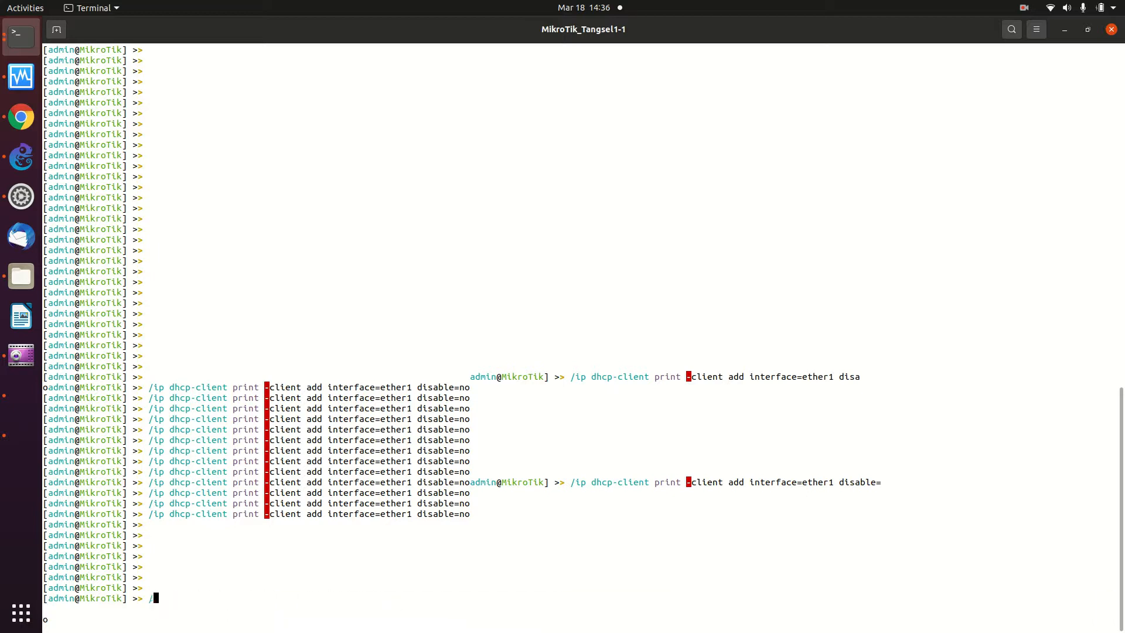
- Run /system reset-configuration, confirm with y, and close the console window
text(/system)
key(BackSpace)
text(res)
key(Tab)
key(Return)
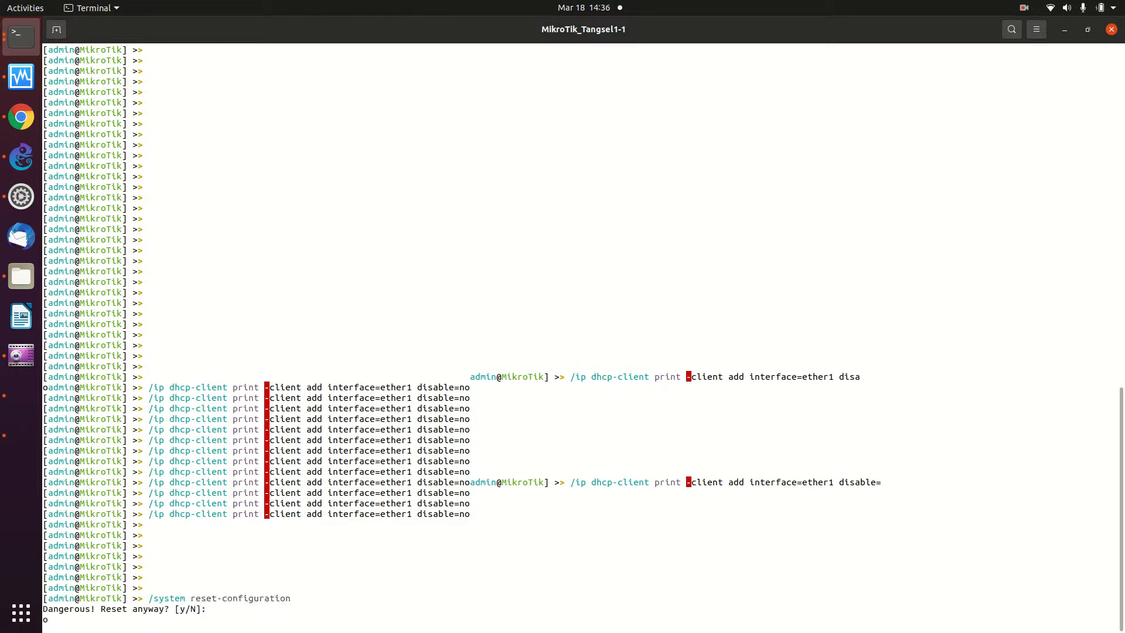
text(y)
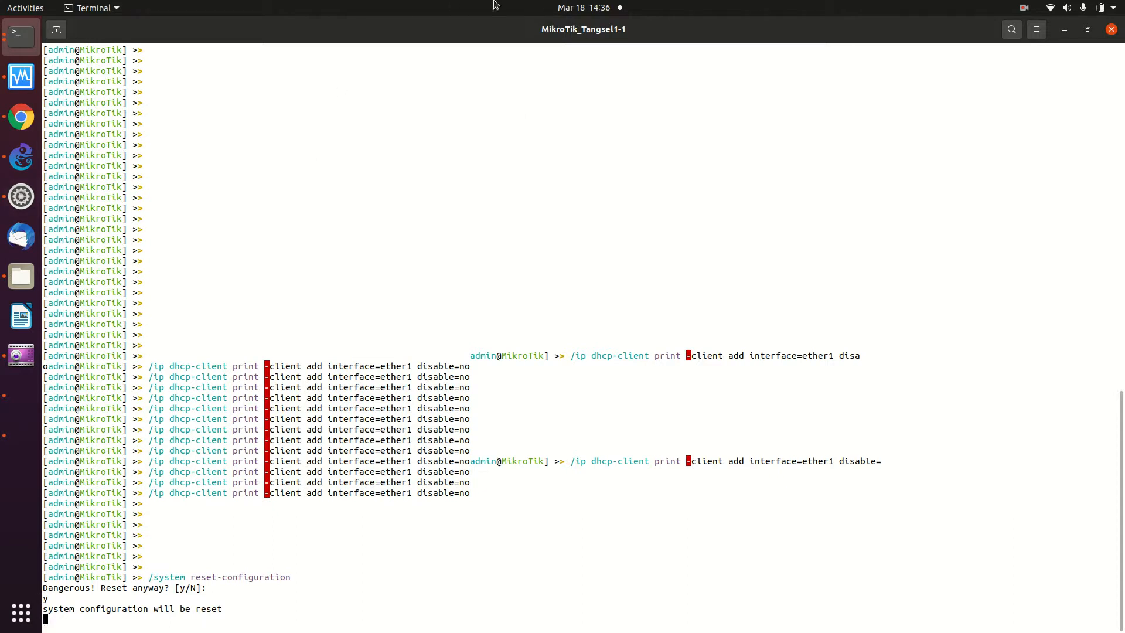
click(1112, 29)
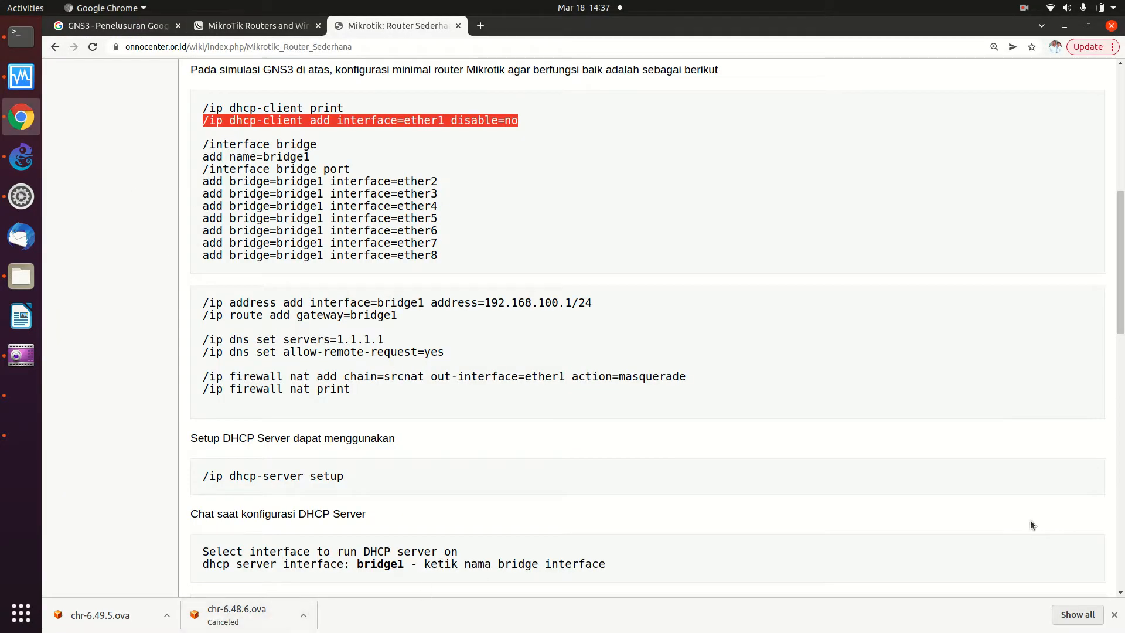
- In the full download history, delete entries from chr-6.49.5.ova back through the mid-December downloads
click(1078, 614)
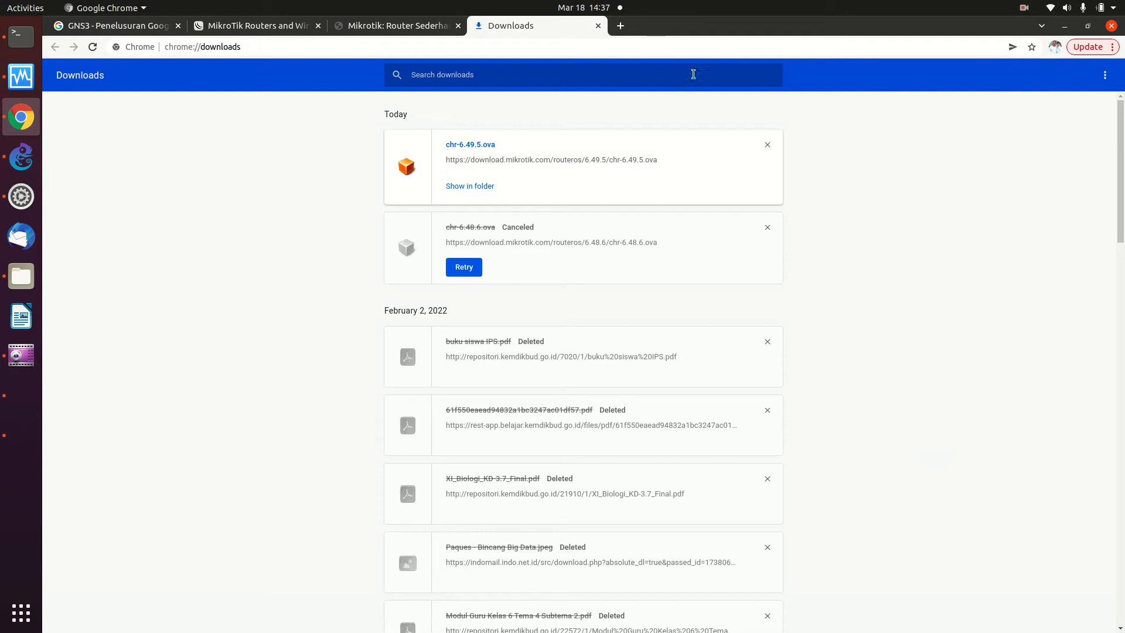
click(764, 148)
click(764, 148)
double_click(764, 147)
double_click(764, 148)
double_click(764, 147)
click(764, 148)
double_click(764, 148)
double_click(764, 148)
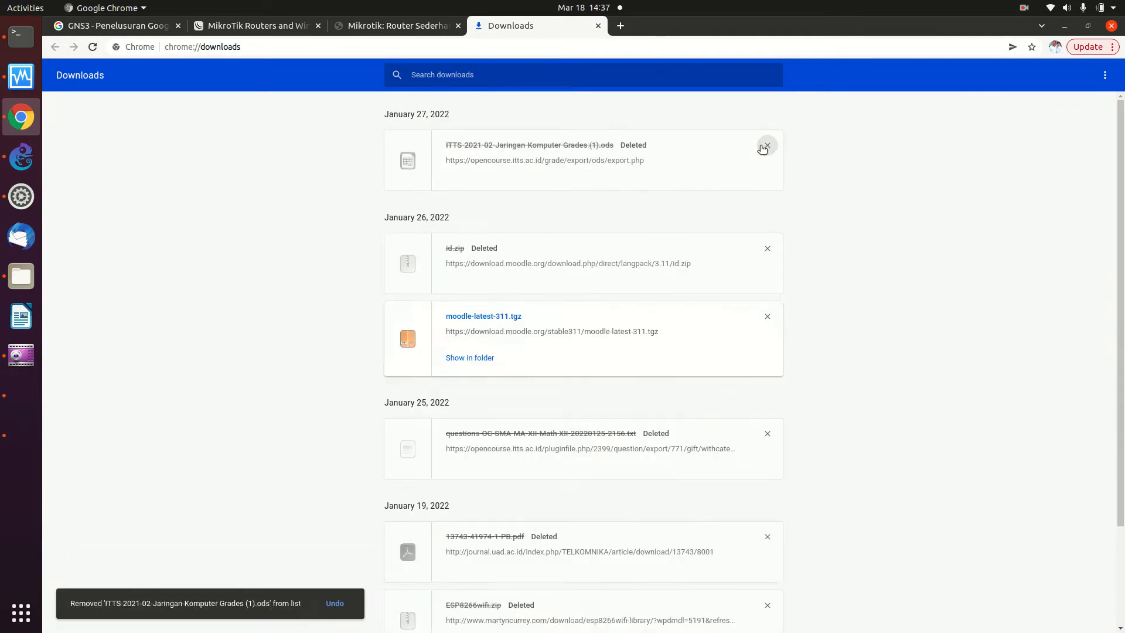
double_click(764, 148)
click(764, 147)
double_click(764, 148)
double_click(764, 148)
double_click(764, 148)
double_click(764, 148)
double_click(764, 148)
double_click(764, 148)
double_click(764, 148)
double_click(764, 148)
click(764, 148)
double_click(765, 148)
click(764, 148)
double_click(764, 148)
click(764, 147)
double_click(764, 148)
click(764, 148)
double_click(764, 148)
click(764, 148)
double_click(764, 148)
click(764, 147)
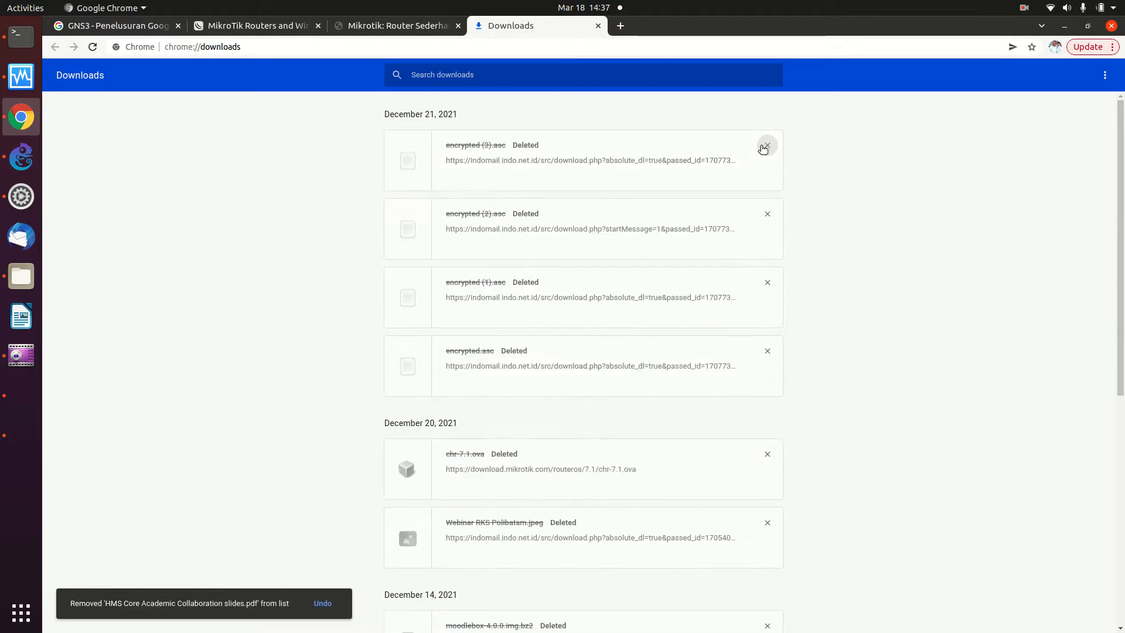
click(764, 148)
double_click(764, 148)
click(764, 148)
double_click(764, 148)
click(764, 148)
- Delete the remaining December and November downloads until the history is empty, then return to the Mikrotik: Router Sederhana tab
double_click(764, 148)
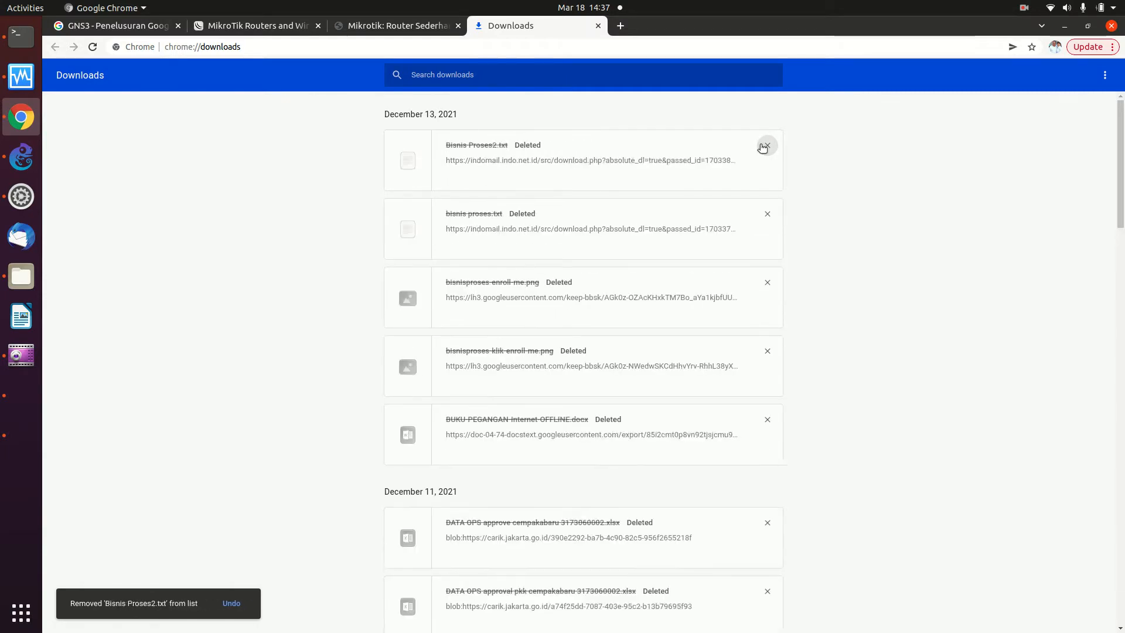
double_click(764, 147)
click(764, 148)
double_click(764, 147)
double_click(764, 148)
click(764, 148)
double_click(764, 148)
double_click(764, 148)
click(764, 148)
double_click(764, 148)
double_click(764, 148)
click(764, 148)
double_click(764, 147)
click(764, 147)
double_click(764, 148)
double_click(764, 148)
click(764, 148)
double_click(764, 148)
double_click(764, 148)
click(764, 148)
double_click(764, 147)
click(764, 147)
double_click(764, 148)
click(764, 148)
double_click(764, 148)
click(764, 148)
double_click(764, 147)
click(764, 148)
double_click(764, 147)
click(764, 148)
double_click(764, 148)
click(764, 148)
double_click(764, 148)
click(764, 148)
double_click(764, 147)
double_click(764, 147)
click(764, 148)
double_click(764, 148)
double_click(764, 148)
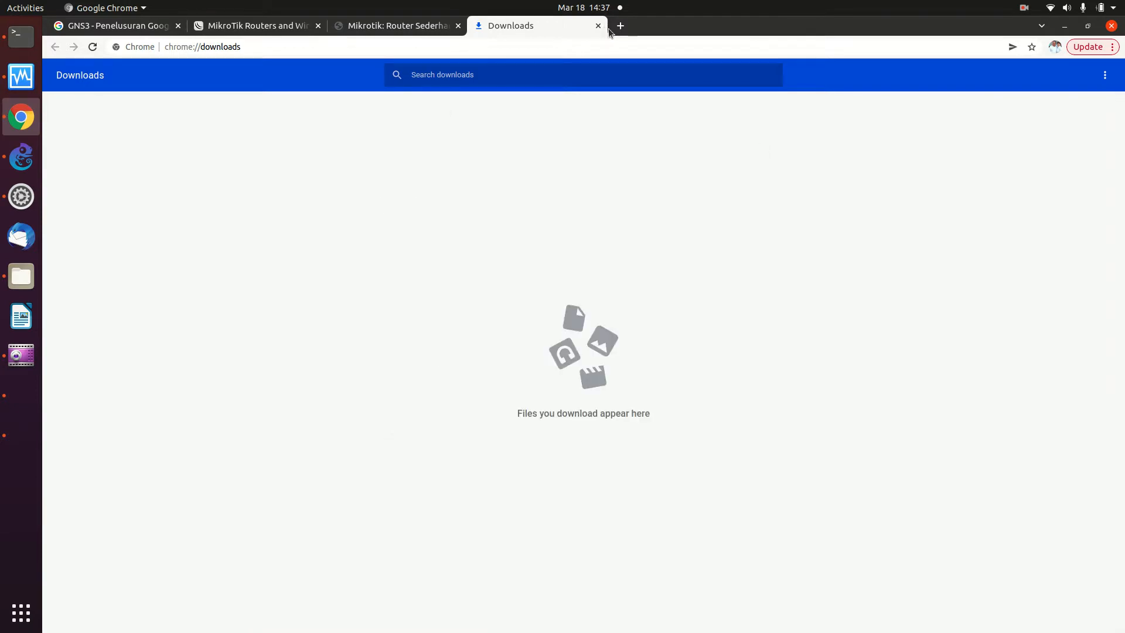
click(368, 26)
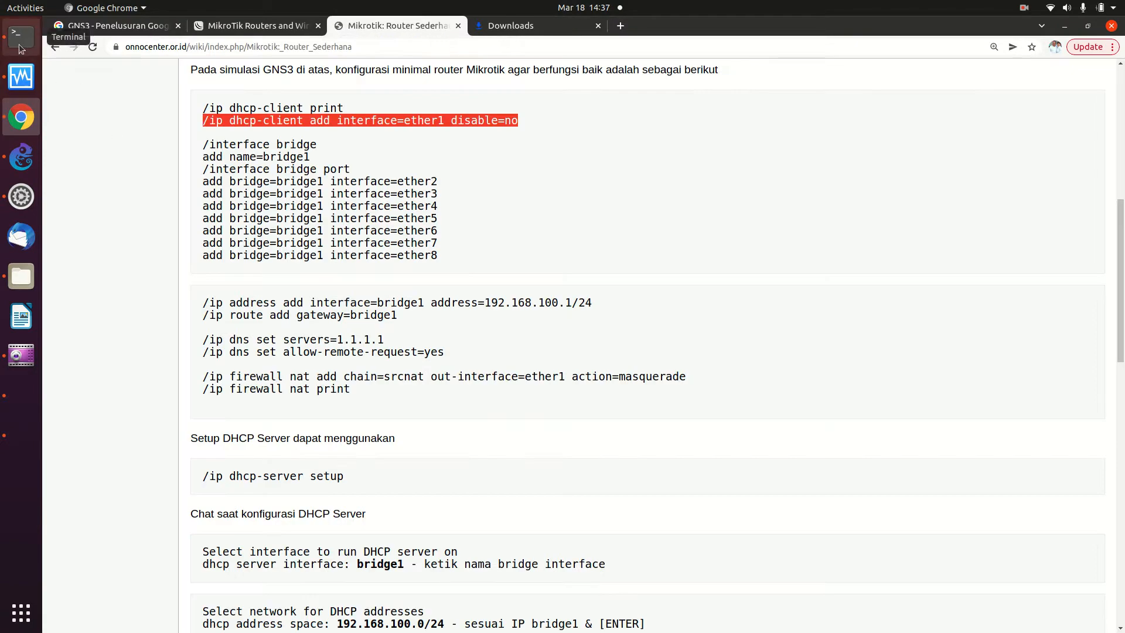
- Reload the wiki page and open a console on the MikroTik_Tangsel1-1 router in GNS3
click(93, 47)
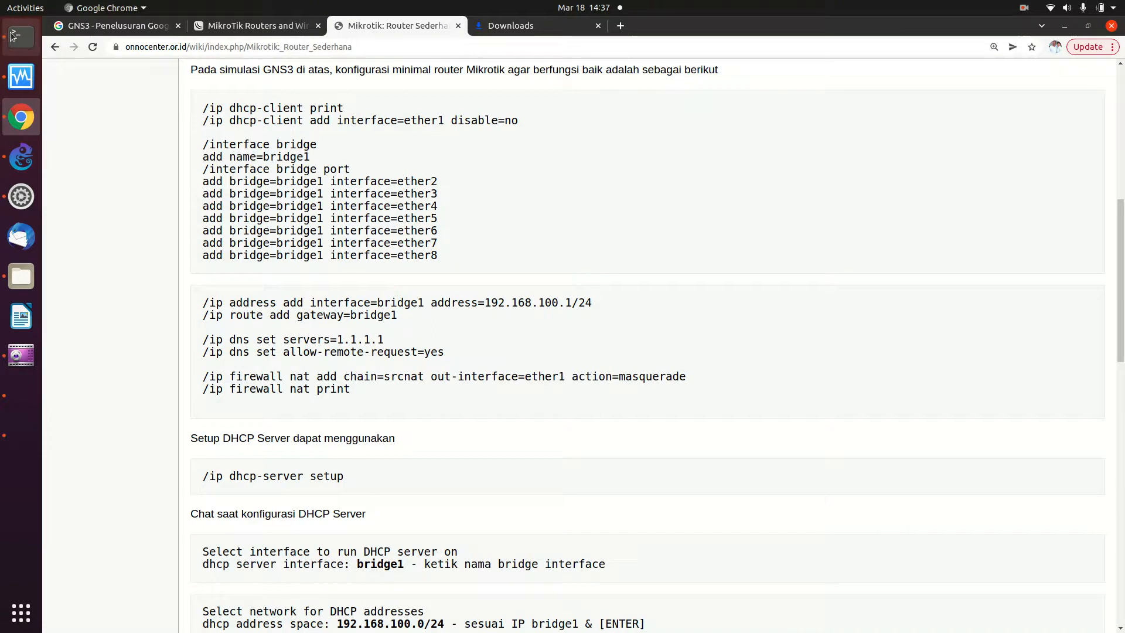
click(21, 157)
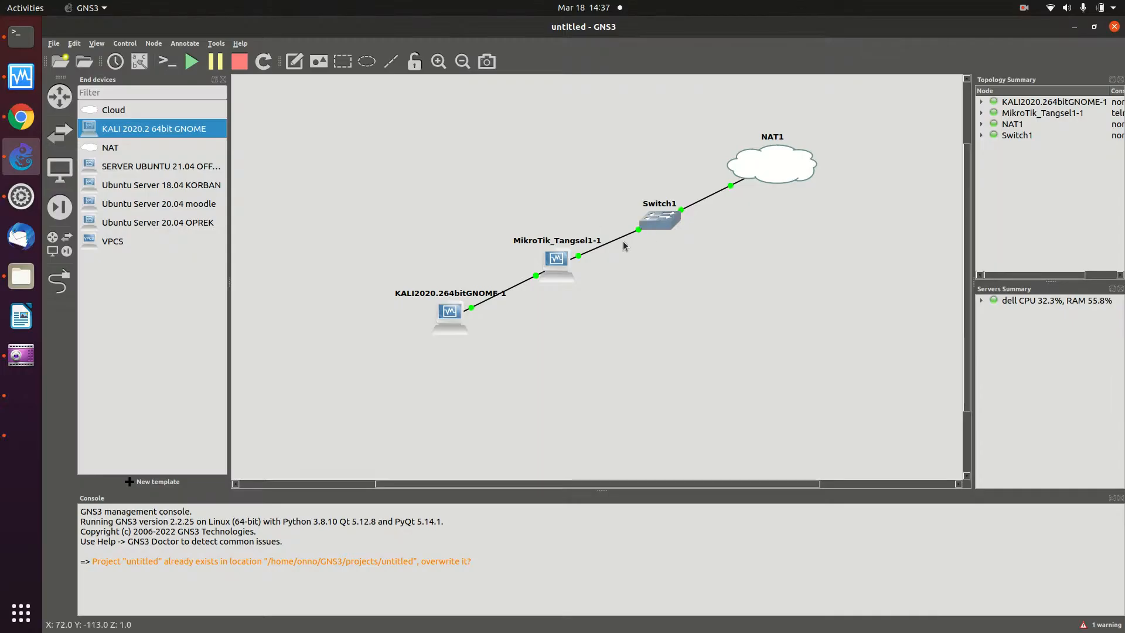
right_click(561, 261)
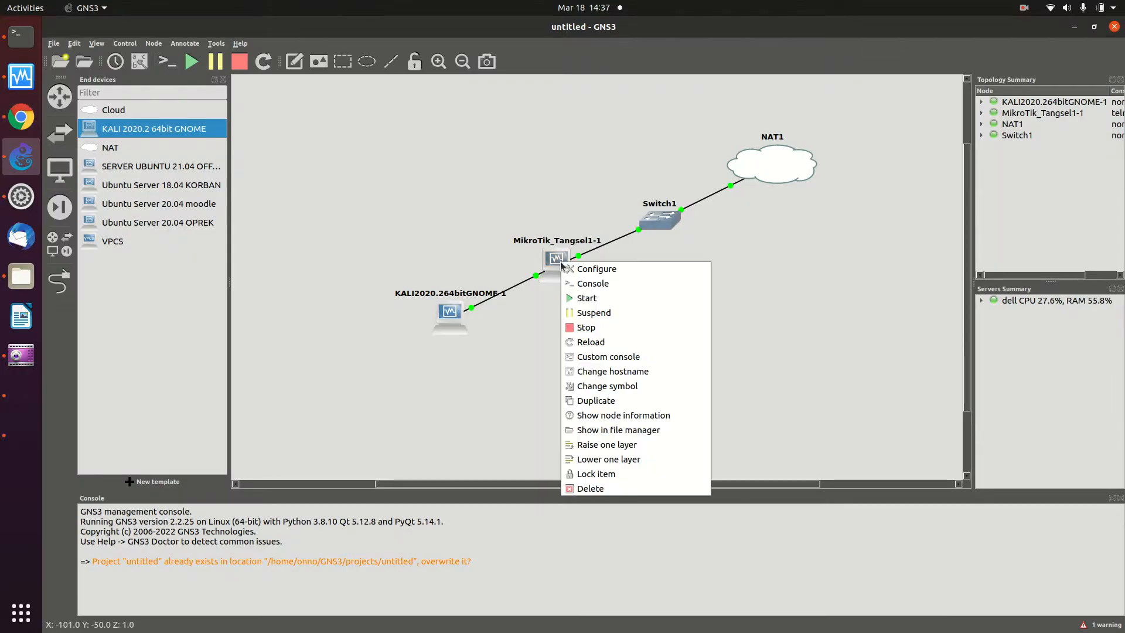
click(589, 284)
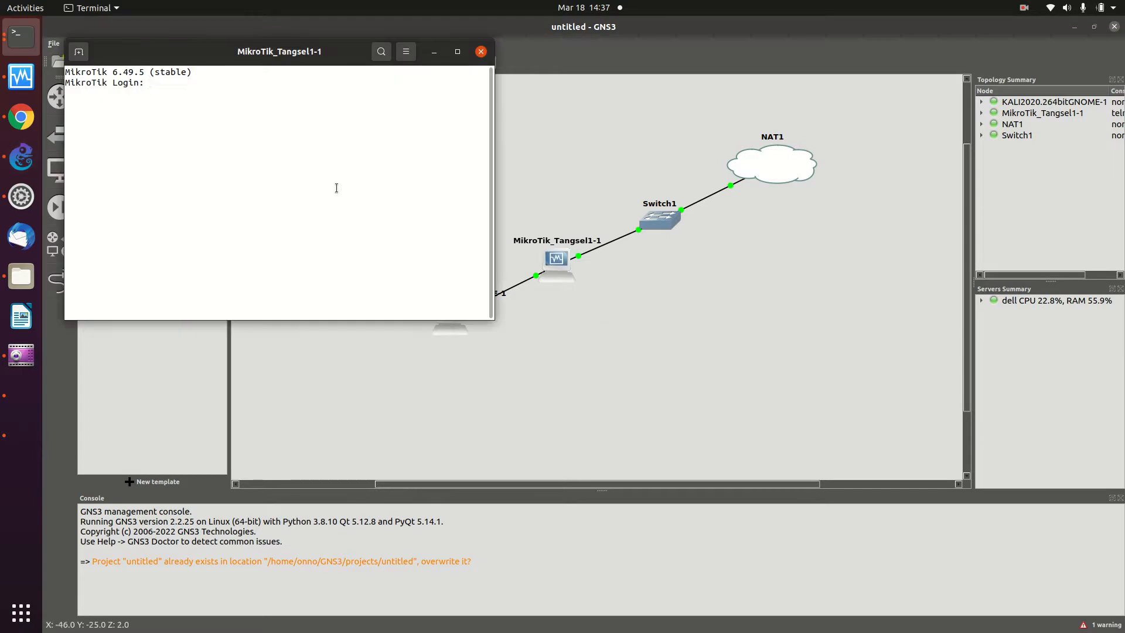
- Log in as admin with a blank password, skip the new-password prompt, and return to the wiki
text(admin)
key(Return)
key(Return)
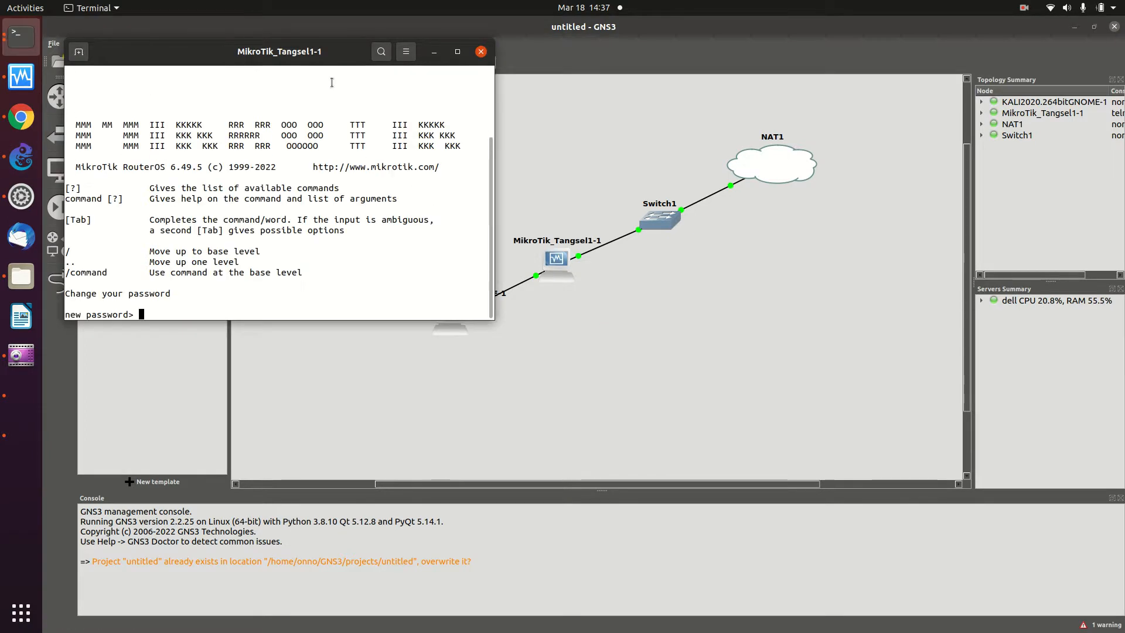
key(Return)
key(Return)
key(Return)
key(Return)
key(Return)
key(Return)
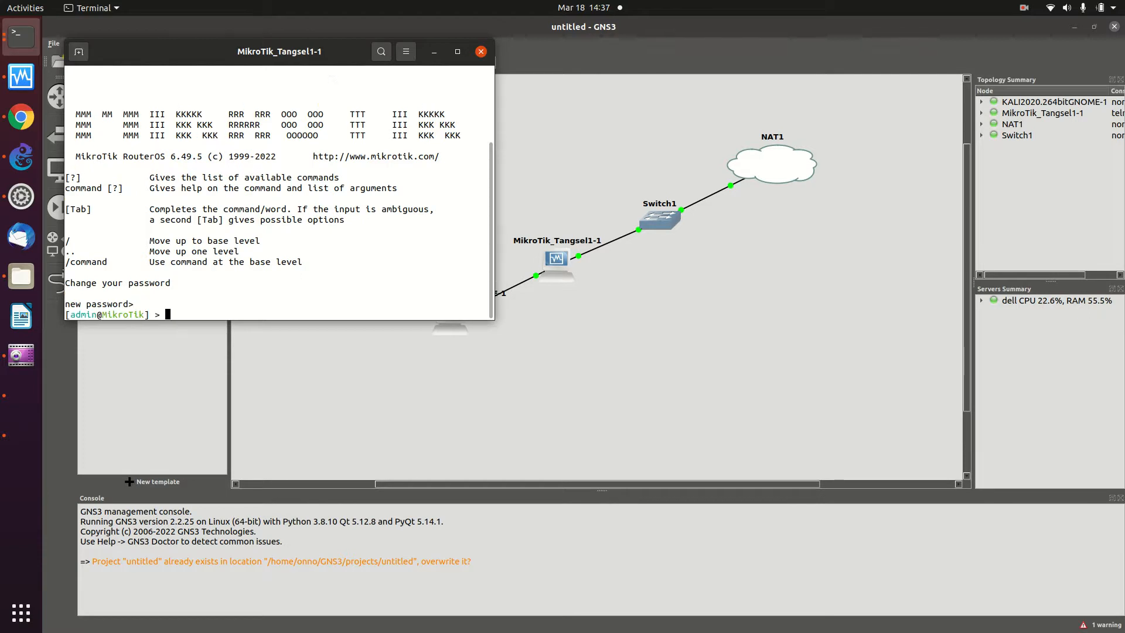
click(21, 117)
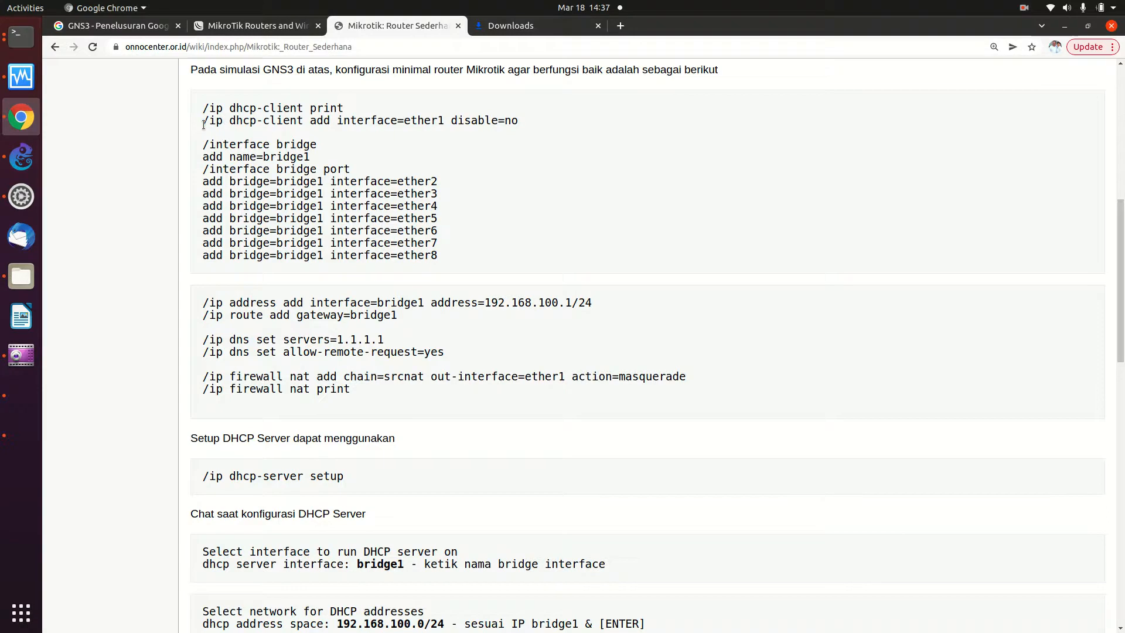
- Copy '/ip dhcp-client add interface=ether1 disable=no' from the wiki and run it in the MikroTik console
drag(204, 122, 205, 141)
key(ctrl+c)
right_click(249, 122)
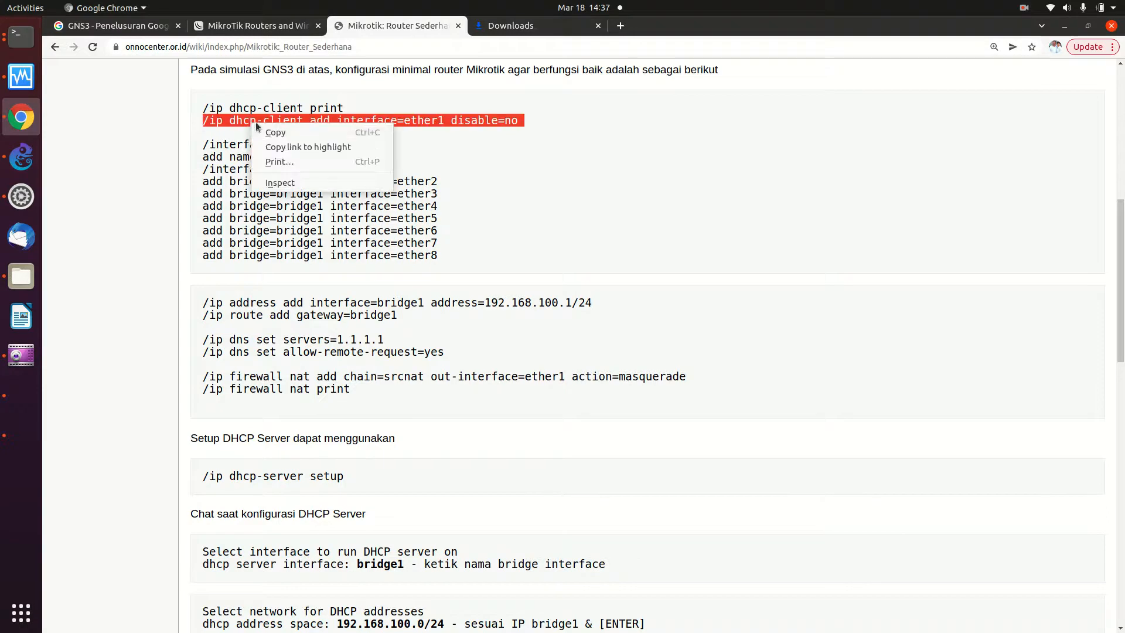
click(265, 129)
click(26, 44)
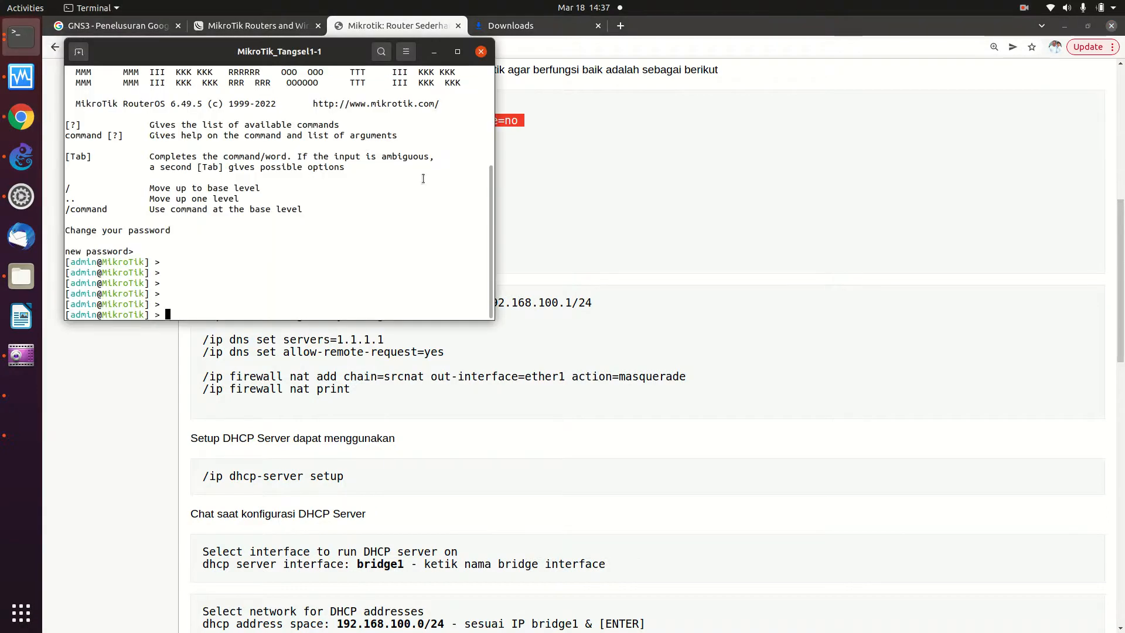
right_click(422, 177)
click(444, 213)
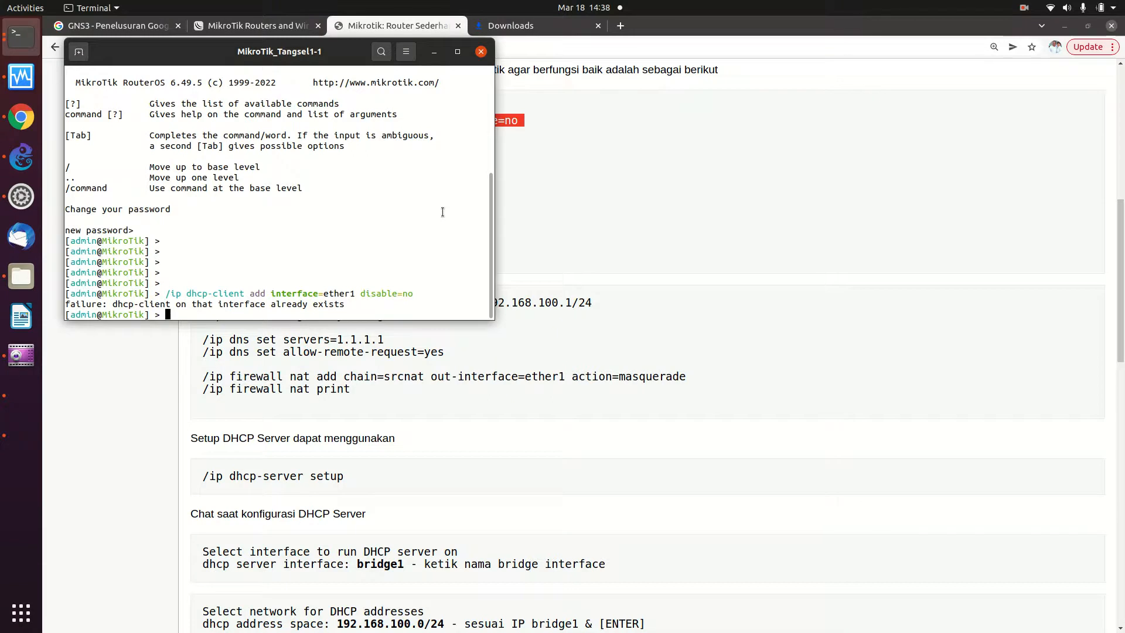
click(673, 131)
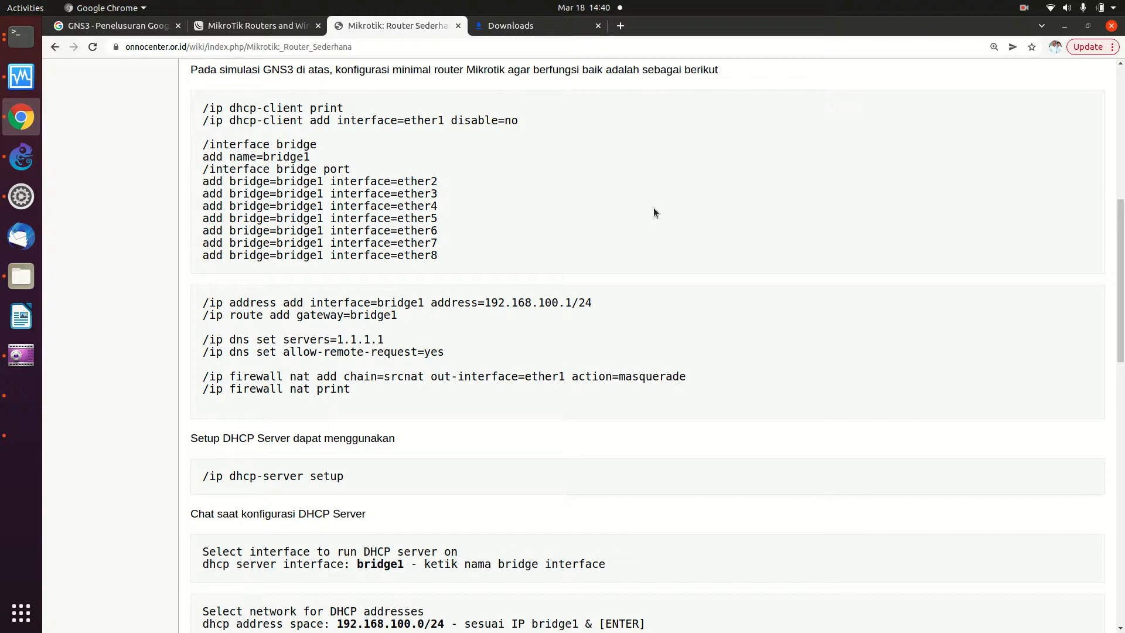
- Select the wiki's command blocks from /interface bridge through /ip firewall nat print
scroll(654, 212, down, 5)
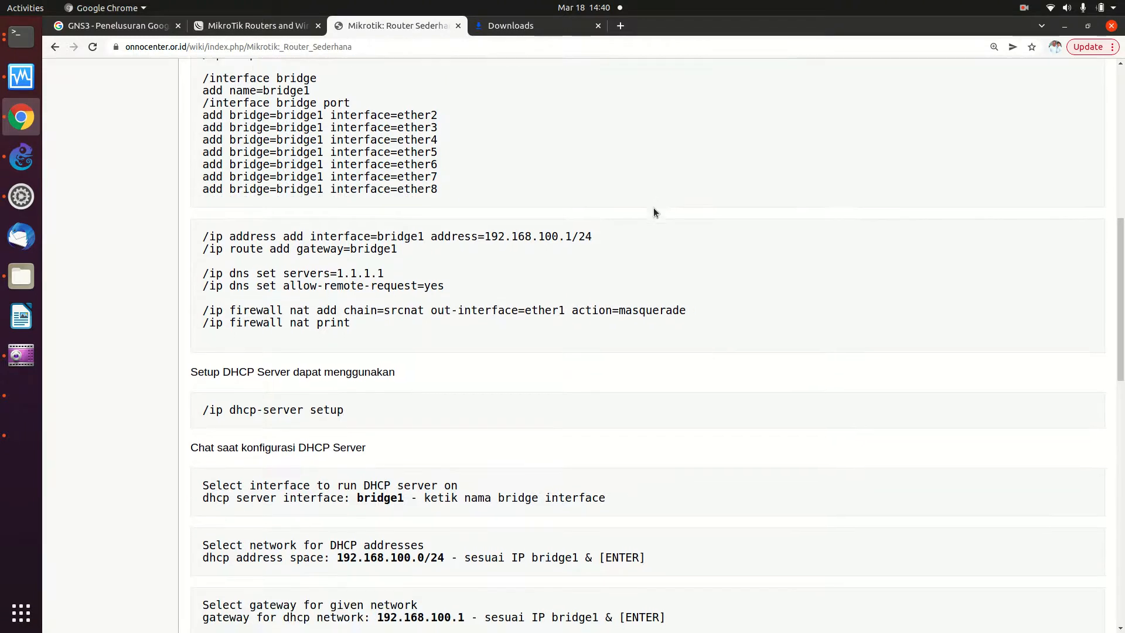
scroll(654, 212, down, 1)
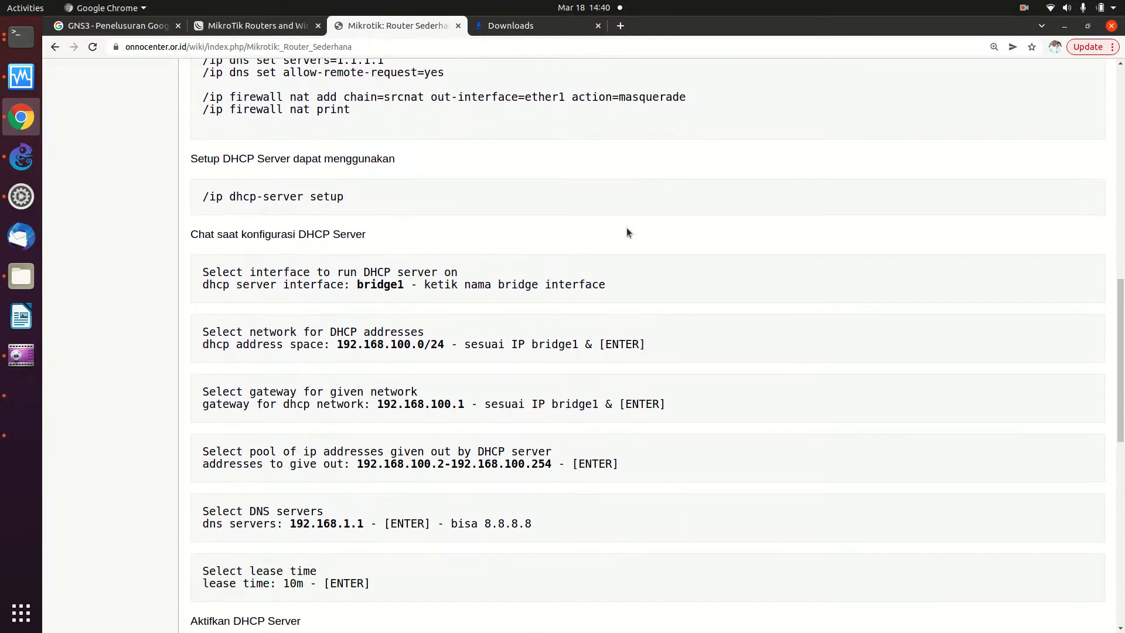
scroll(627, 228, down, 1)
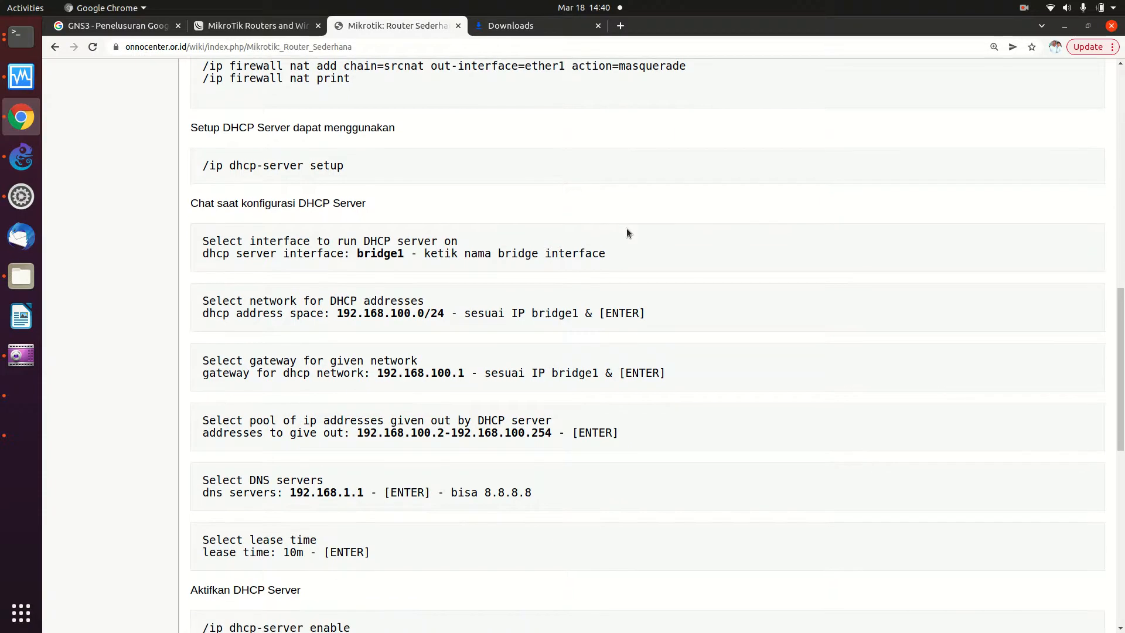
scroll(309, 363, up, 6)
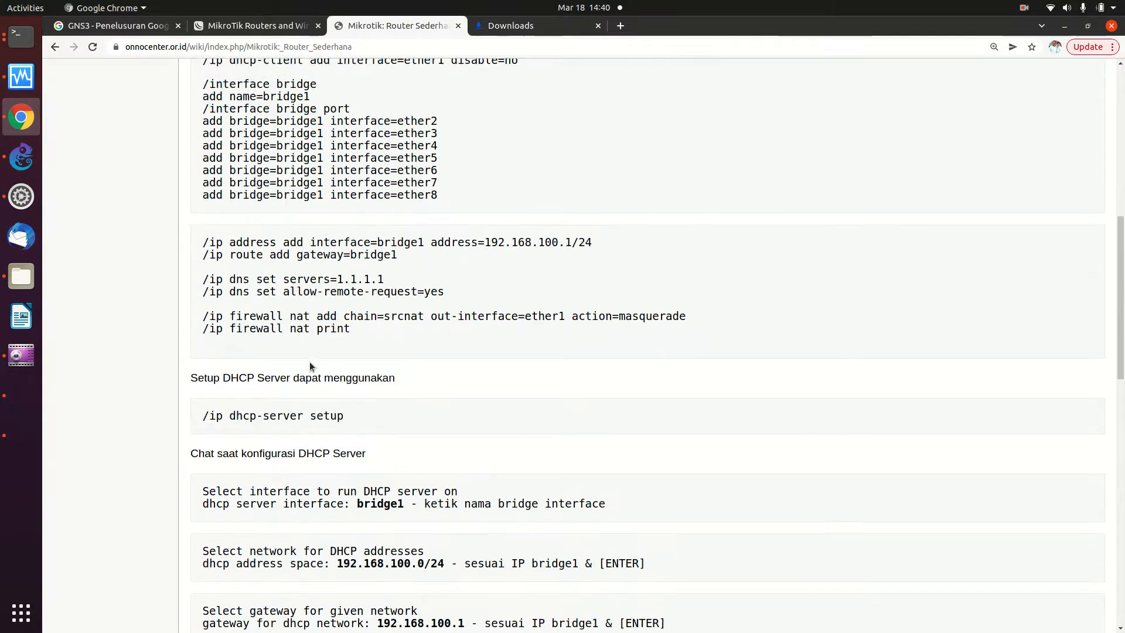
scroll(310, 363, up, 1)
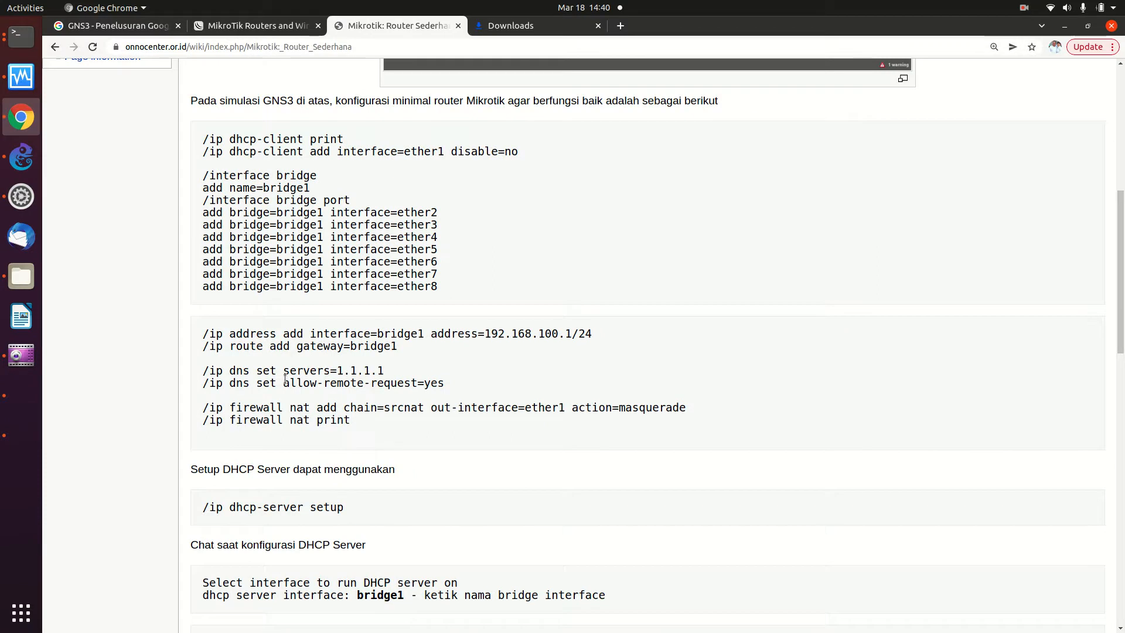
drag(202, 176, 420, 426)
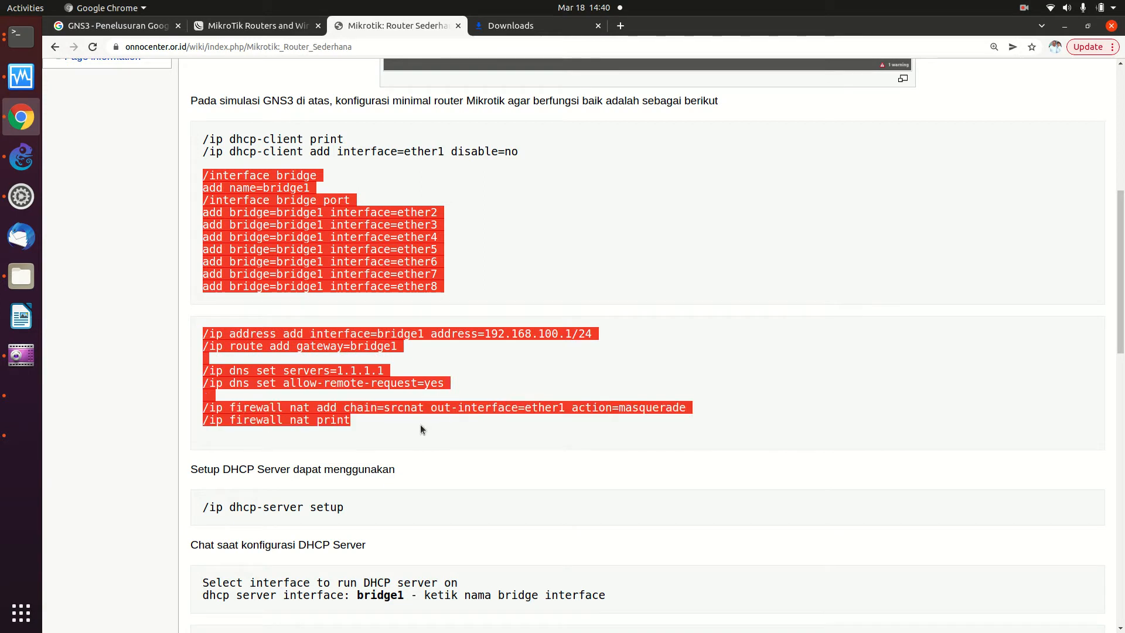
right_click(371, 413)
- Copy the selected commands and paste them into the maximized MikroTik_Tangsel1-1 console
click(385, 423)
click(25, 46)
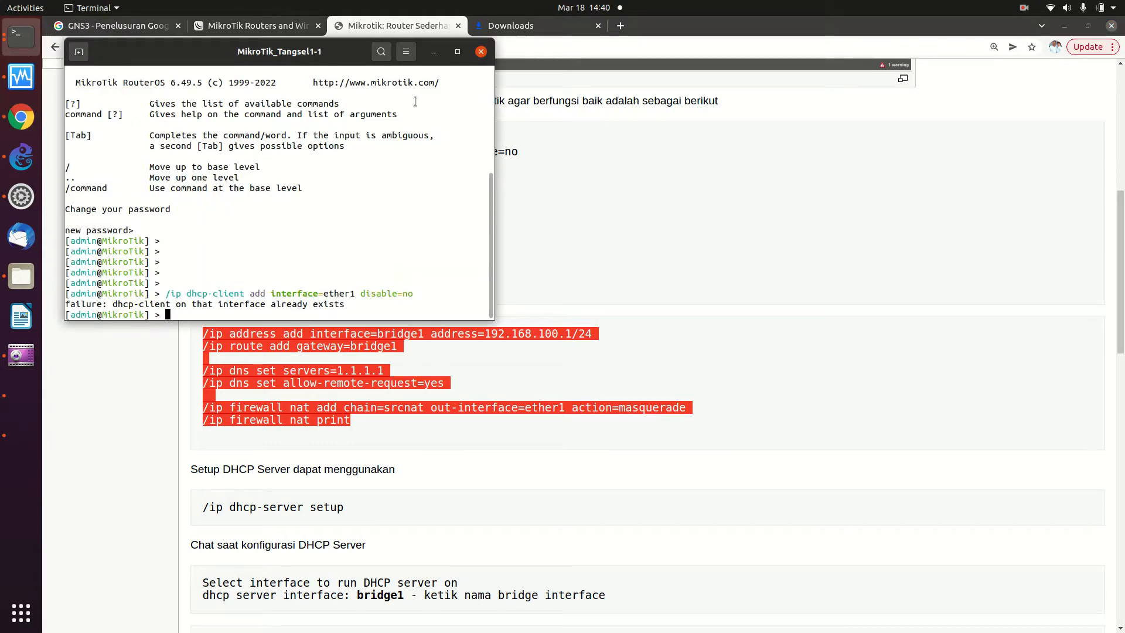
click(455, 51)
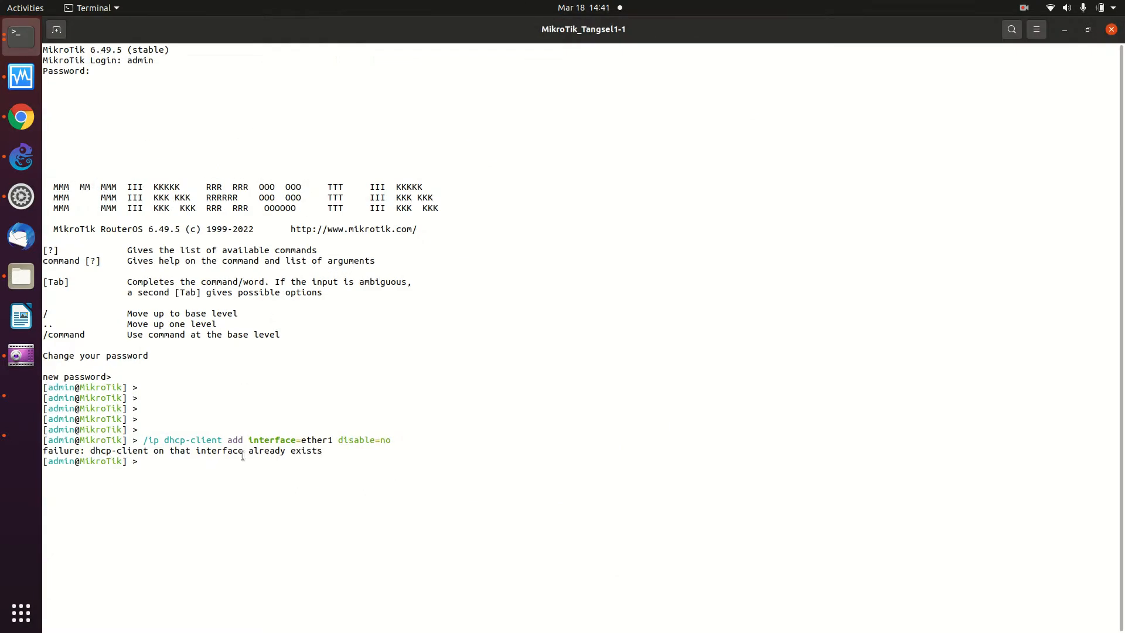
right_click(181, 466)
click(230, 504)
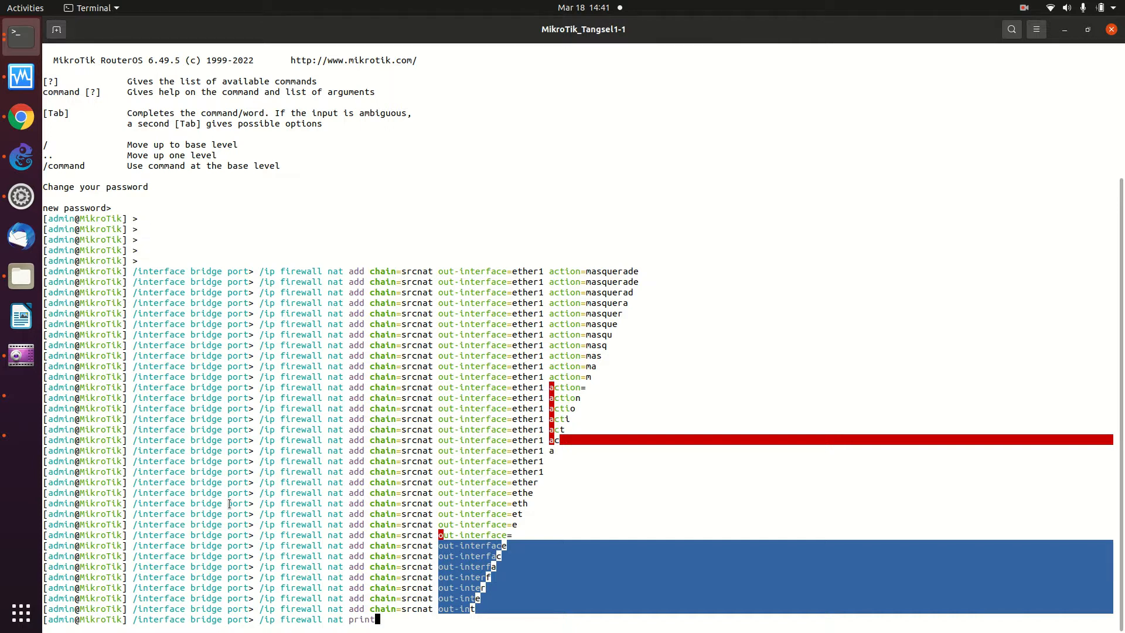
- Run /ip firewall nat print to confirm the srcnat masquerade rule on ether1
click(1087, 30)
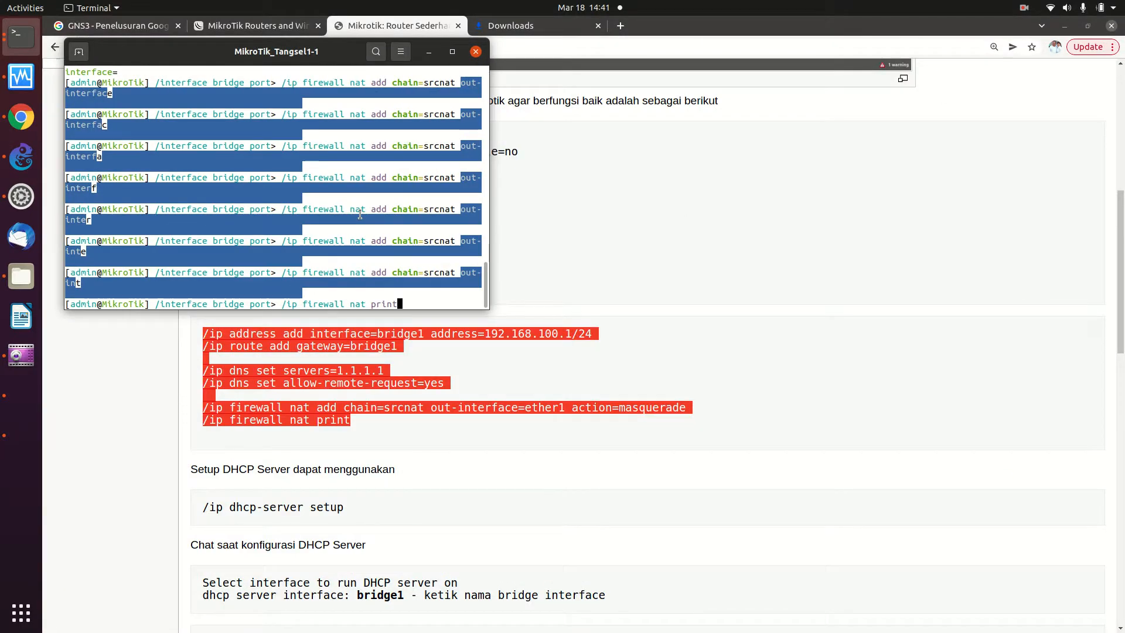
key(Return)
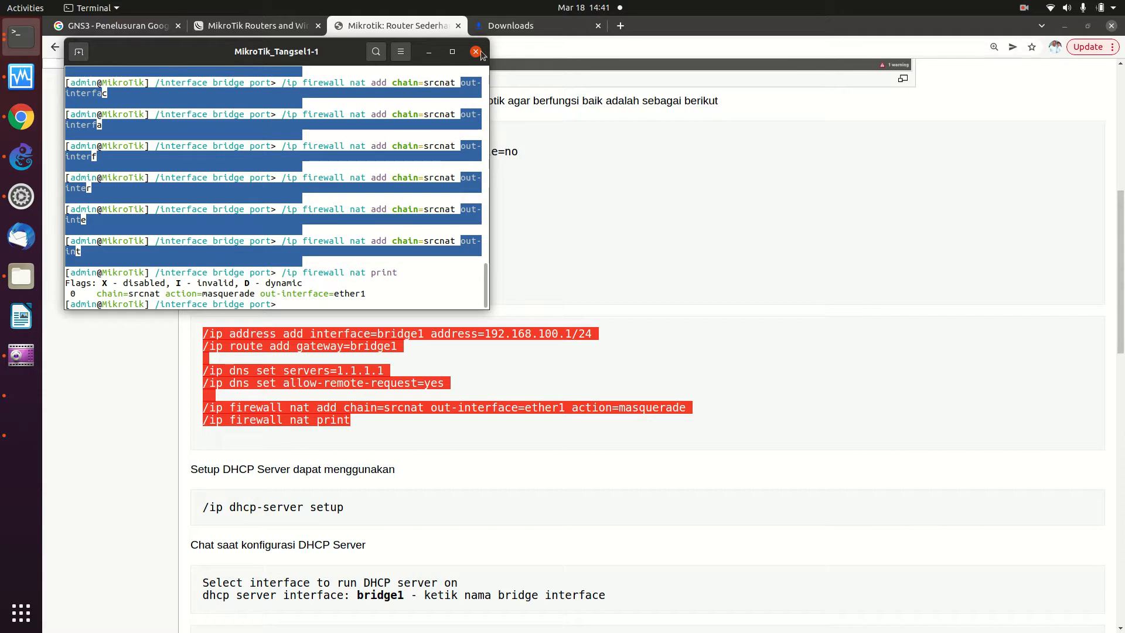
drag(486, 72, 479, 49)
scroll(434, 175, down, 10)
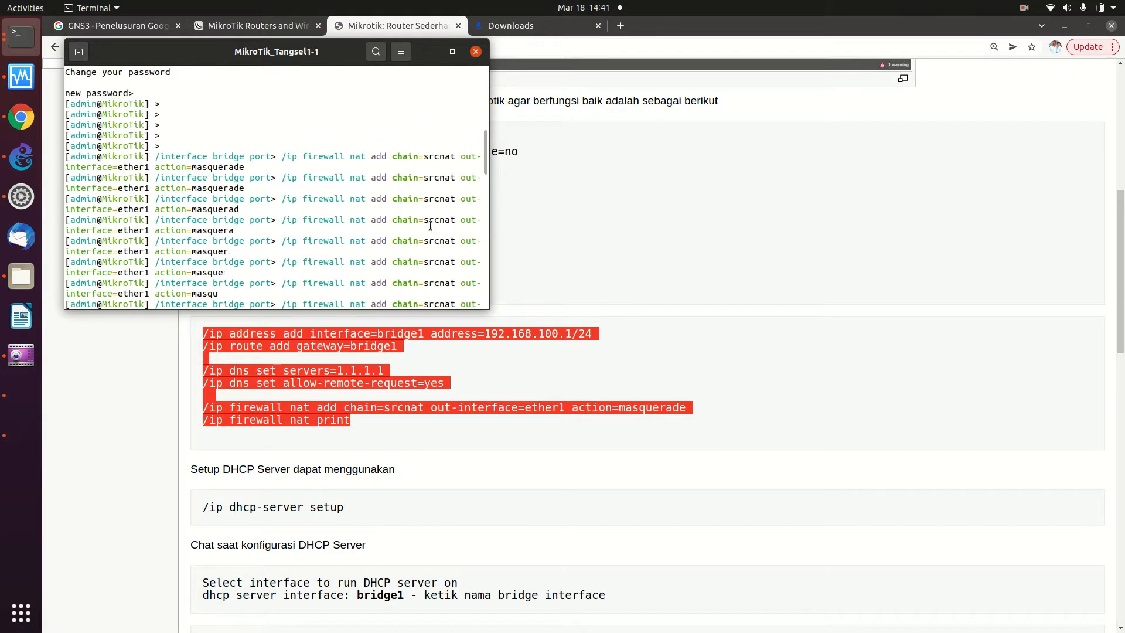
click(596, 272)
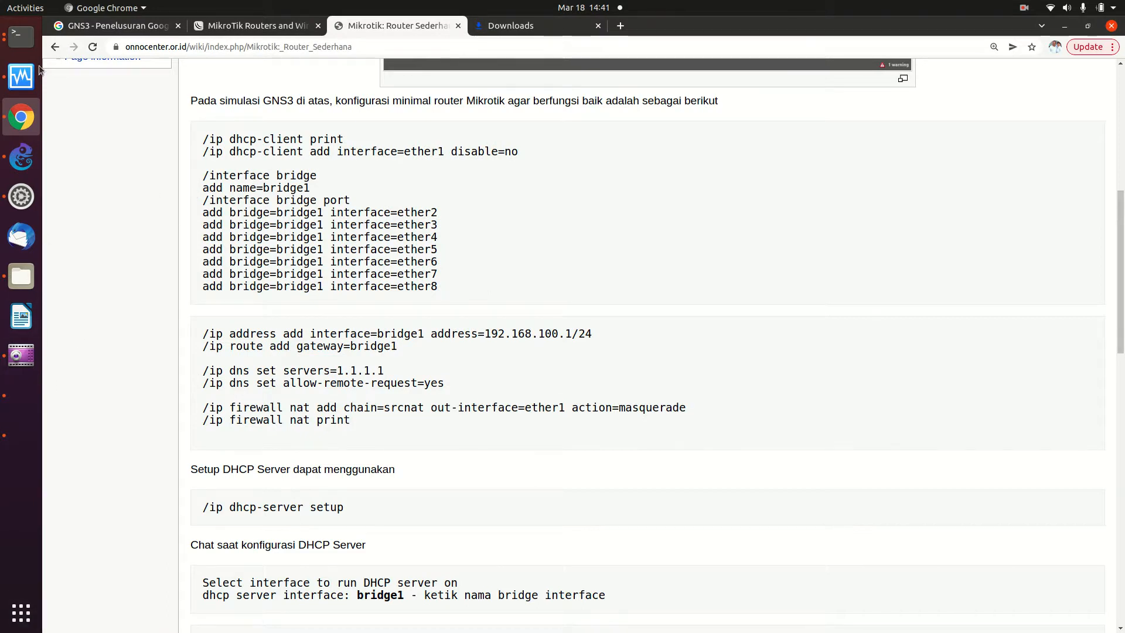
- Reset the router configuration with /system reset-configuration, confirming with y
click(22, 53)
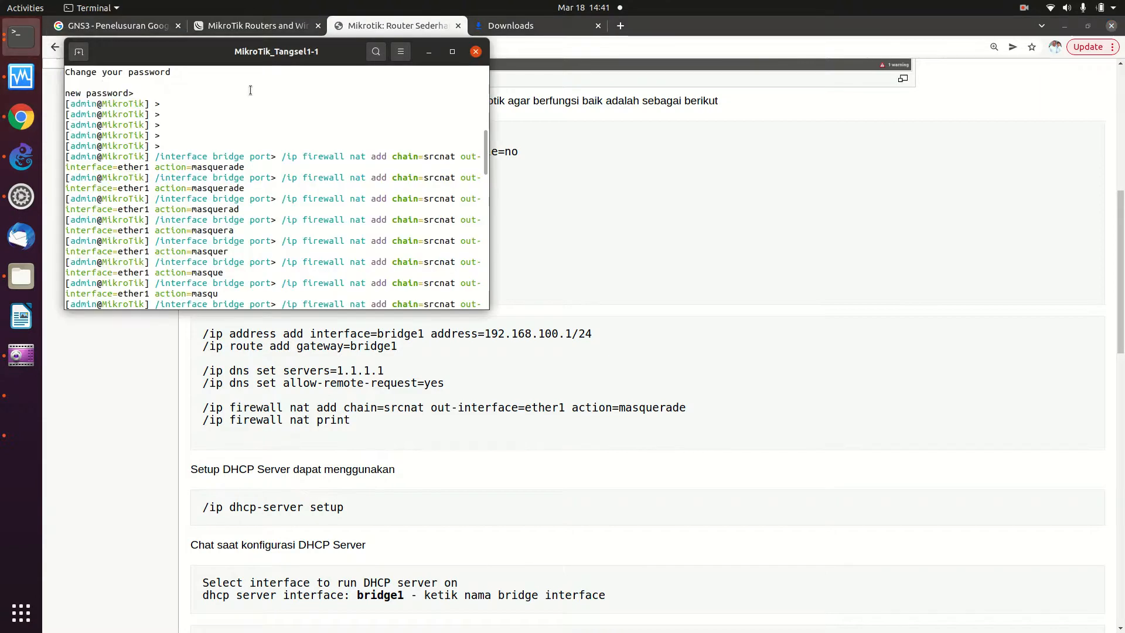
scroll(377, 174, down, 20)
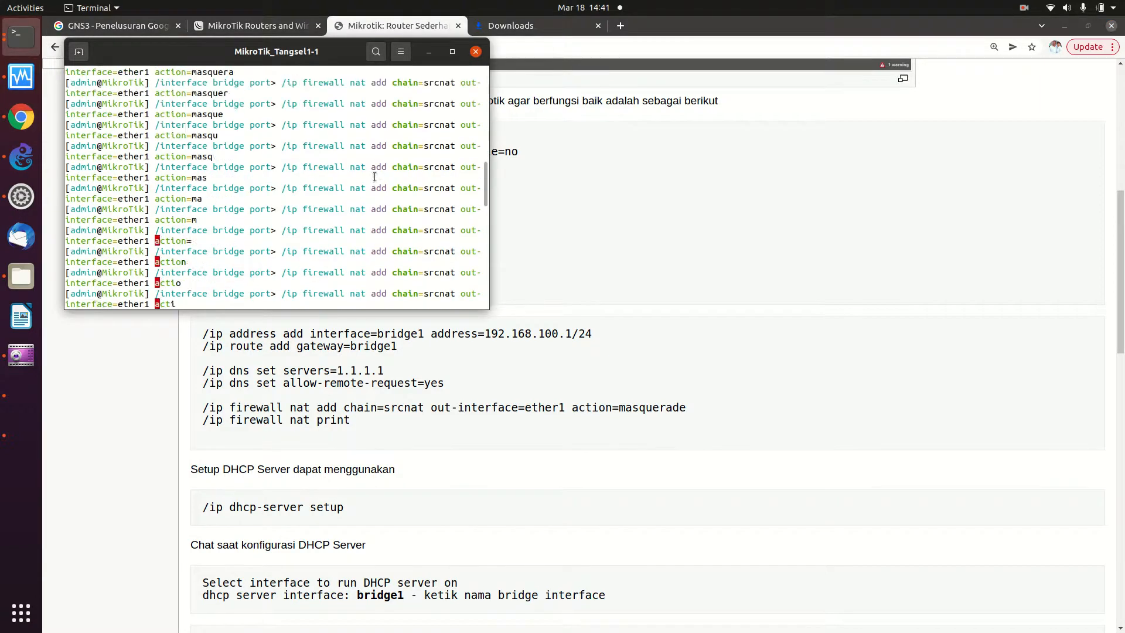
scroll(374, 177, down, 3)
drag(234, 52, 579, 177)
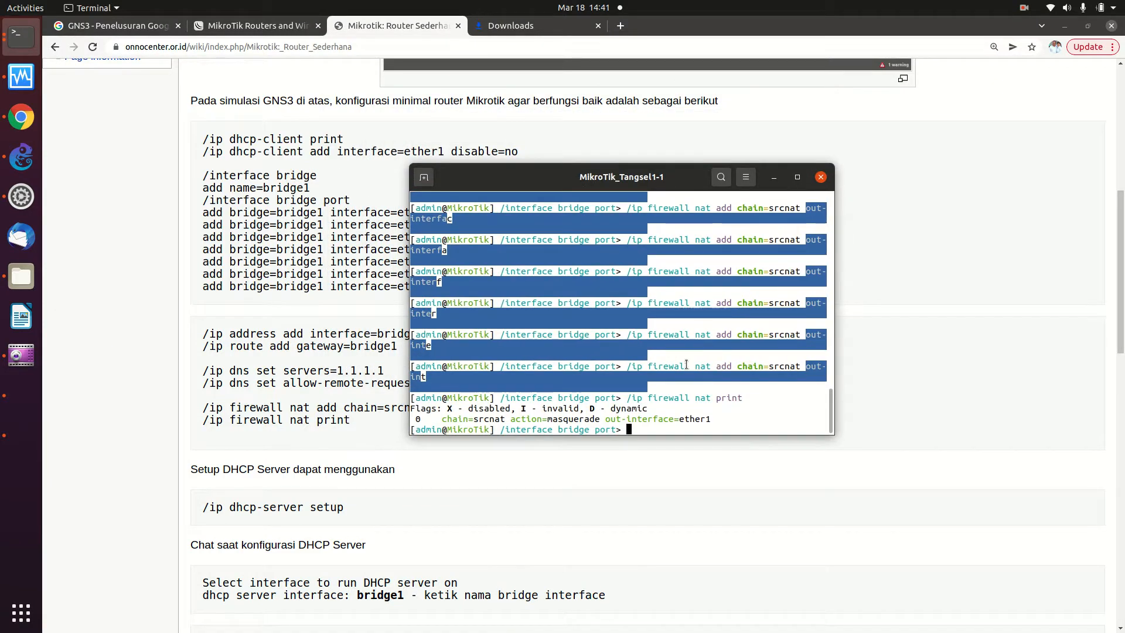
text(/system rese)
key(Tab)
key(Return)
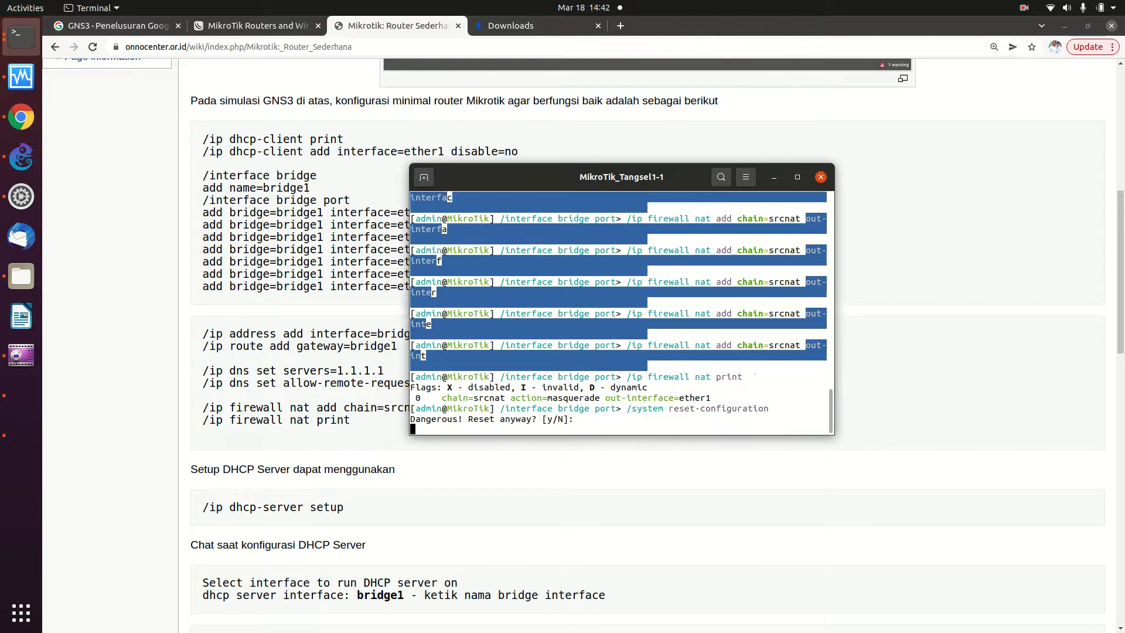
text(y)
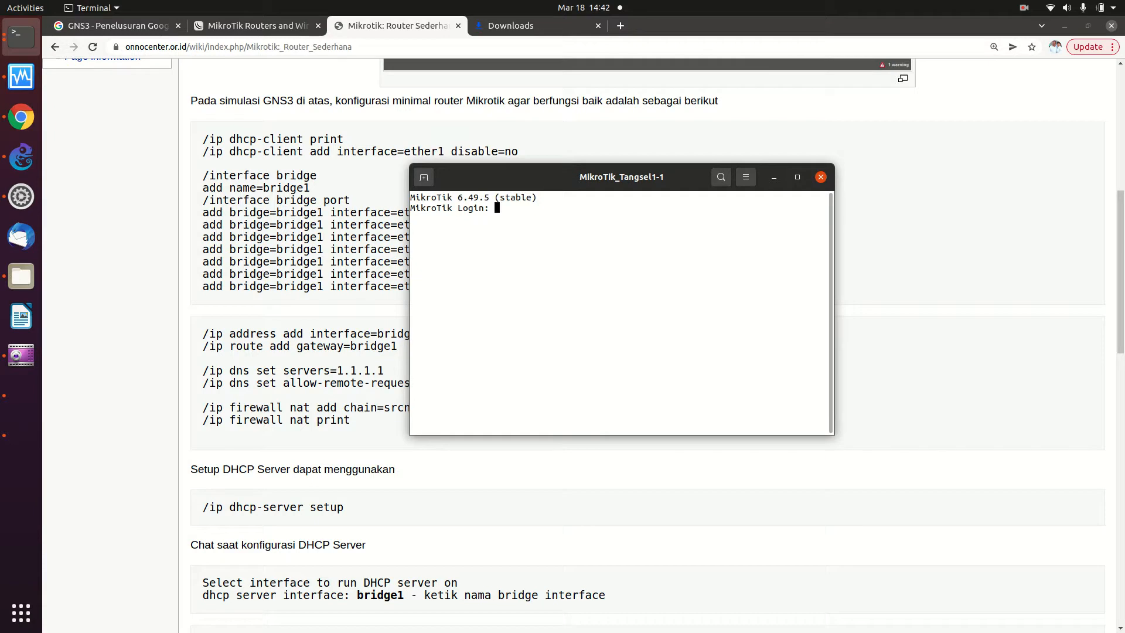
- Log back in as admin with no password and skip the new-password prompt
text(admin)
key(Return)
key(Return)
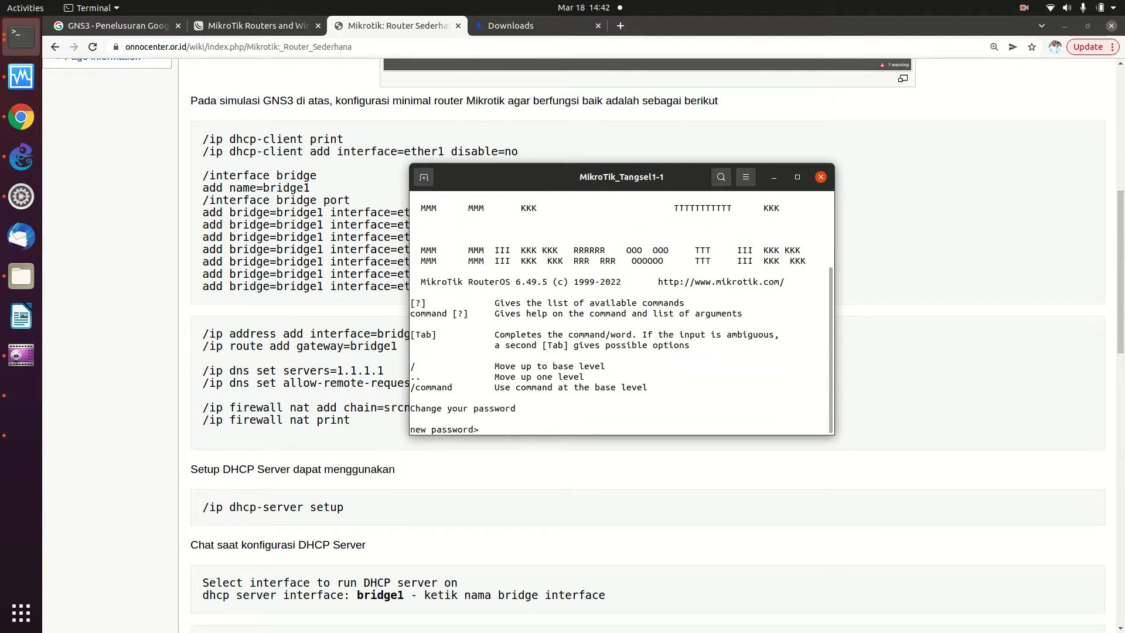
key(ctrl+c)
key(Return)
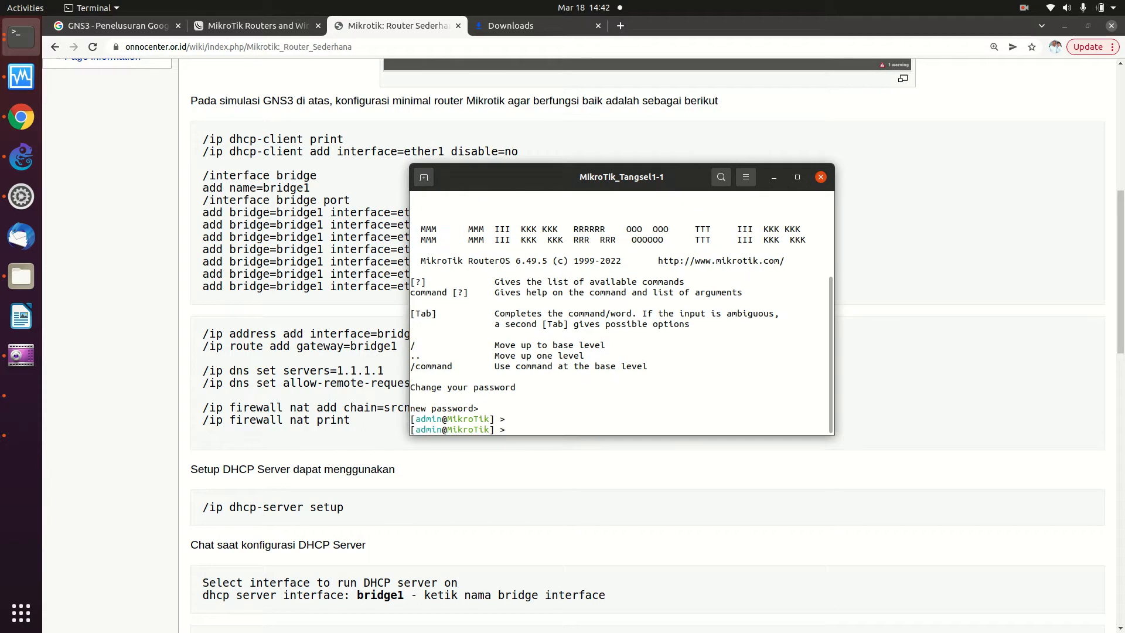
- Copy both router configuration command blocks from the wiki page
click(211, 290)
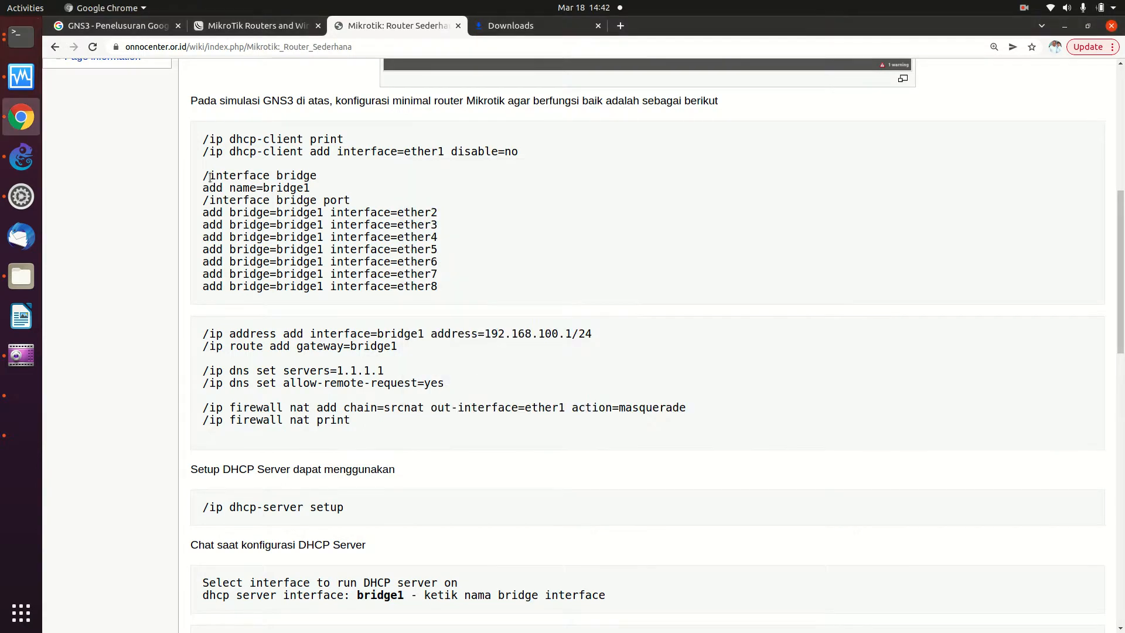
drag(204, 175, 359, 415)
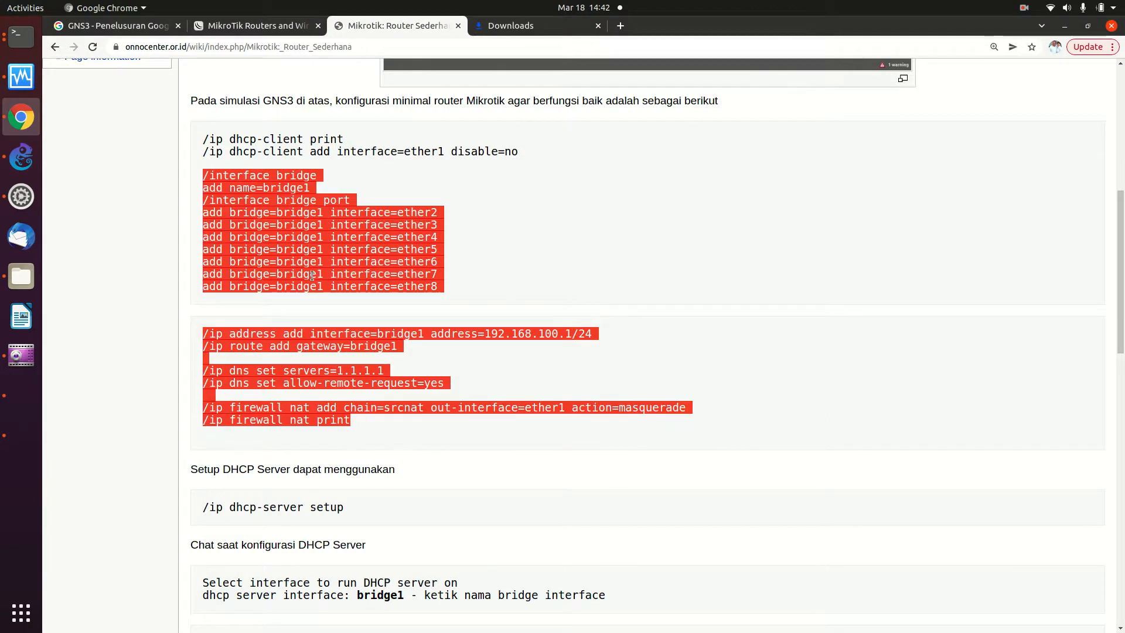
right_click(308, 249)
click(310, 258)
- Paste the commands into the reset router's console and list the NAT rules
click(19, 38)
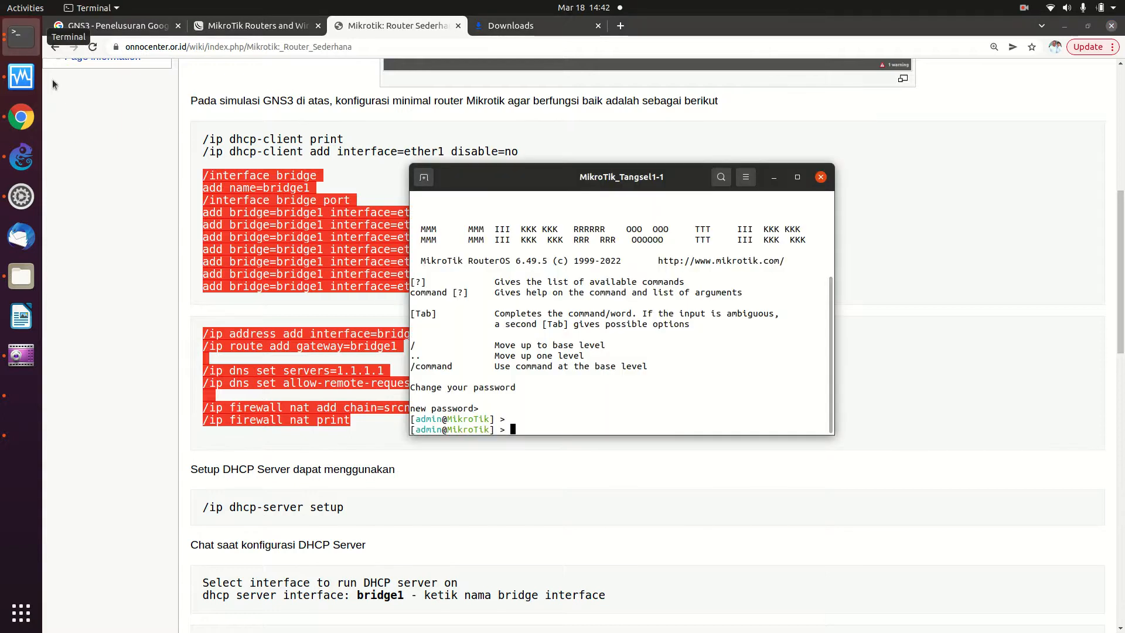
right_click(518, 432)
click(556, 474)
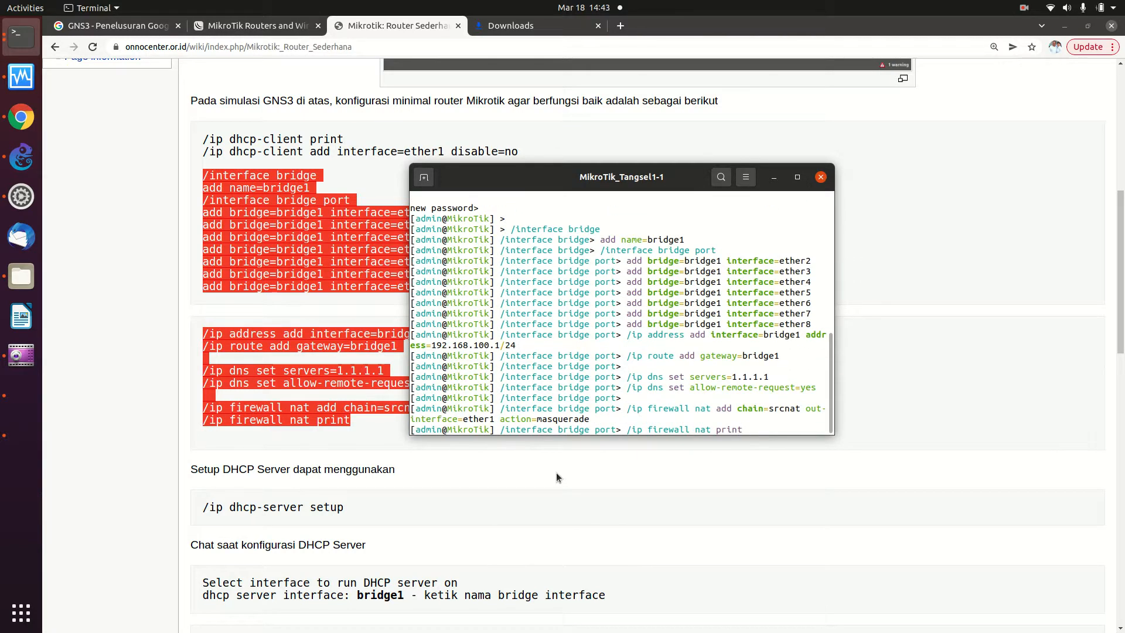
key(Return)
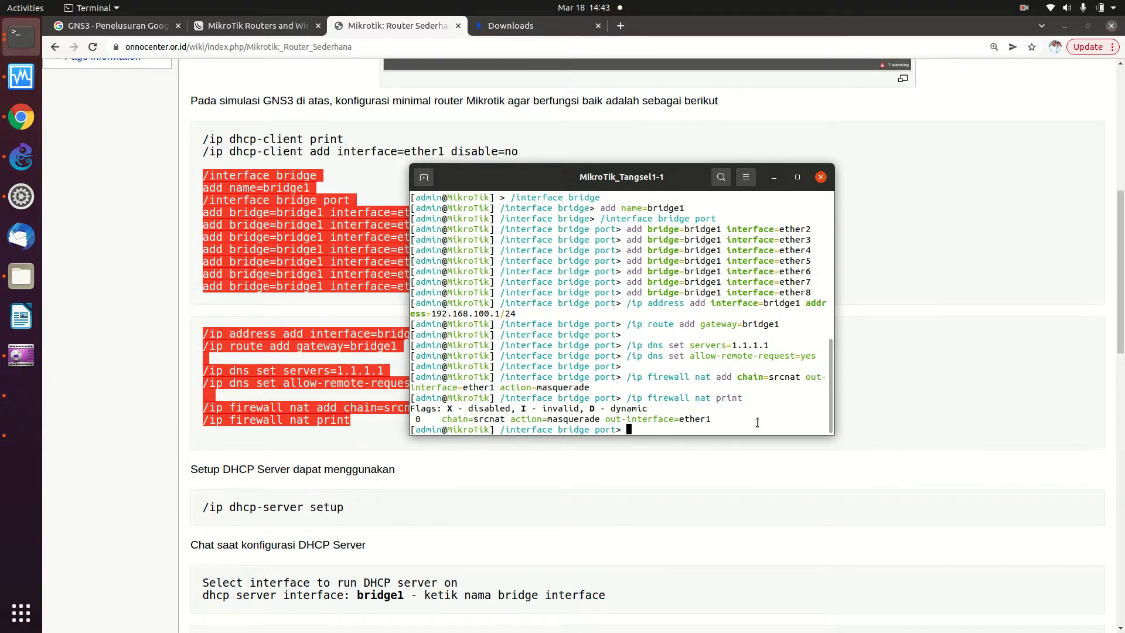
click(712, 526)
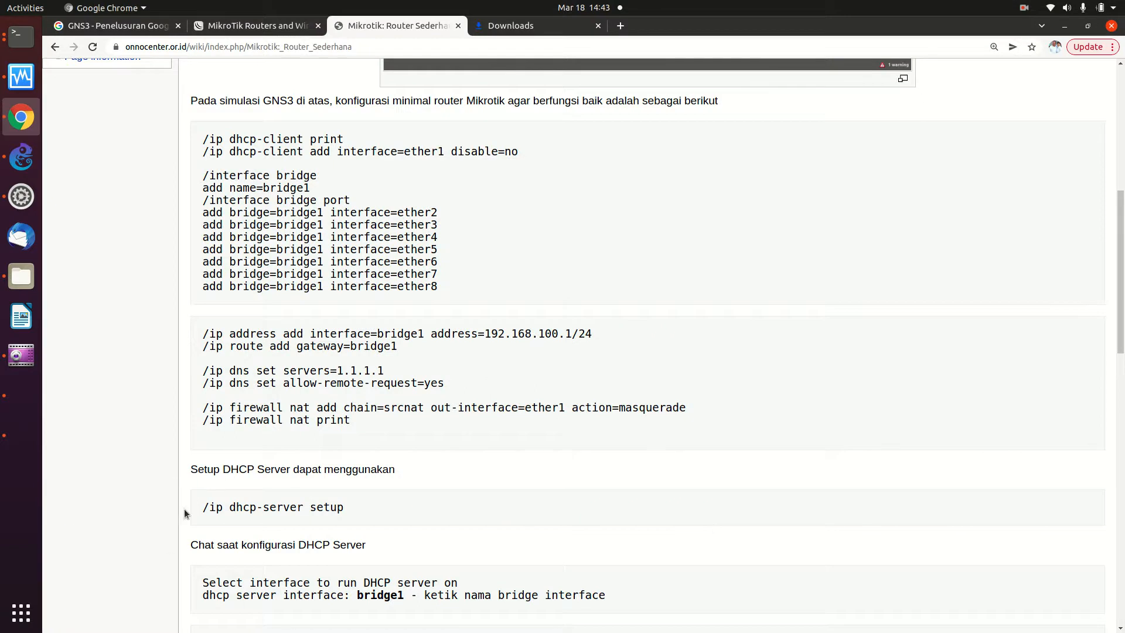
- Copy /ip dhcp-server setup from the wiki and run it in the router console
drag(202, 507, 342, 519)
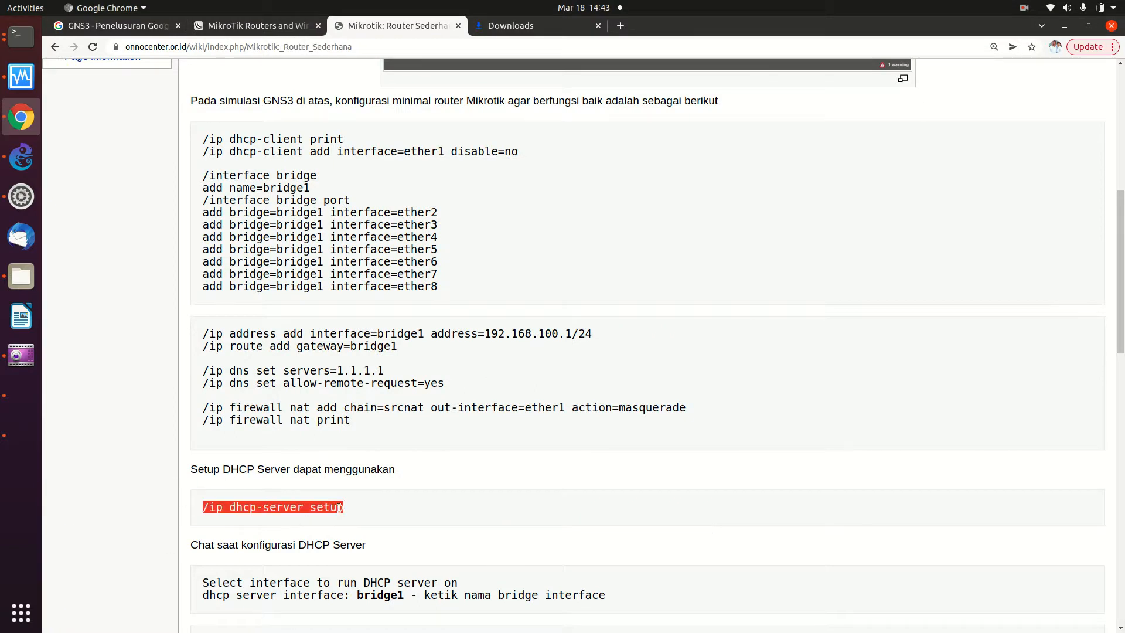
right_click(333, 500)
click(351, 510)
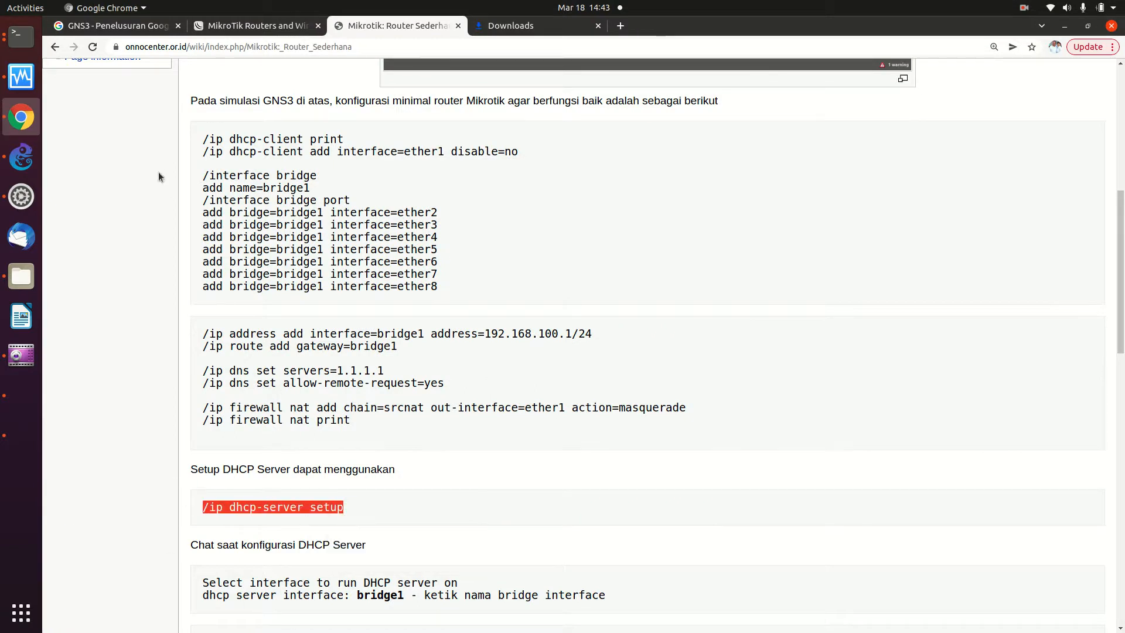
click(21, 36)
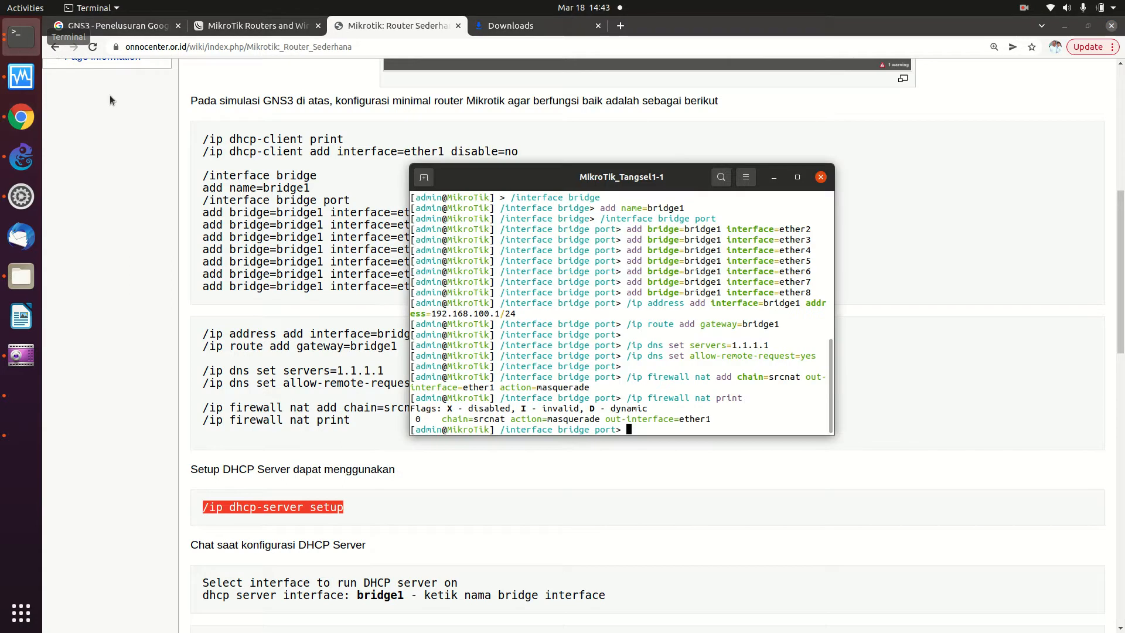
right_click(638, 428)
click(655, 469)
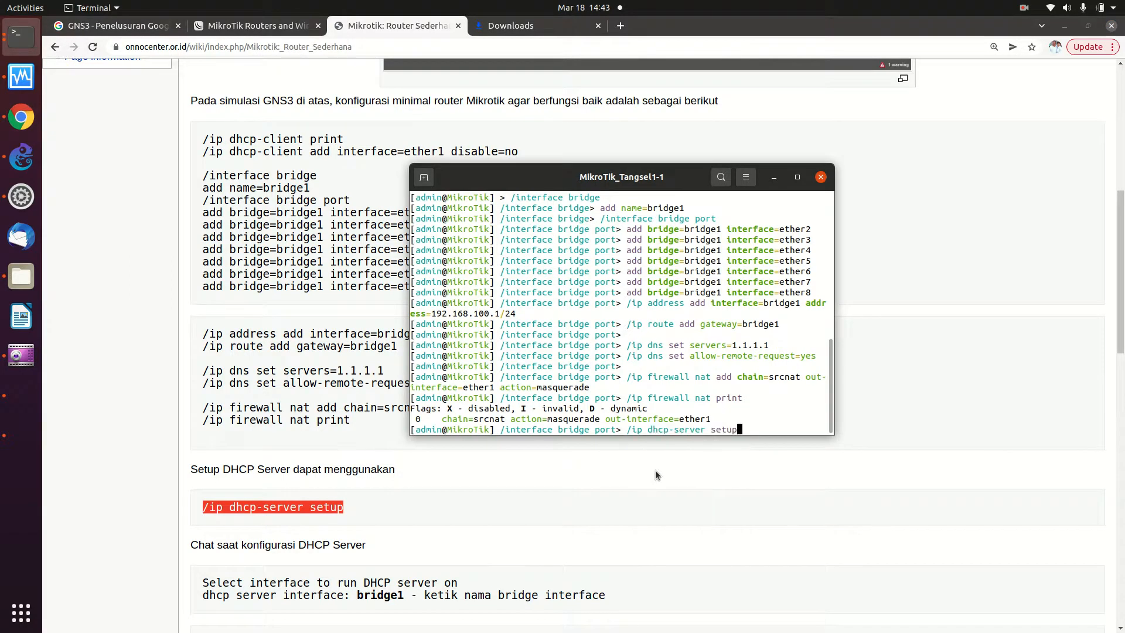
key(Return)
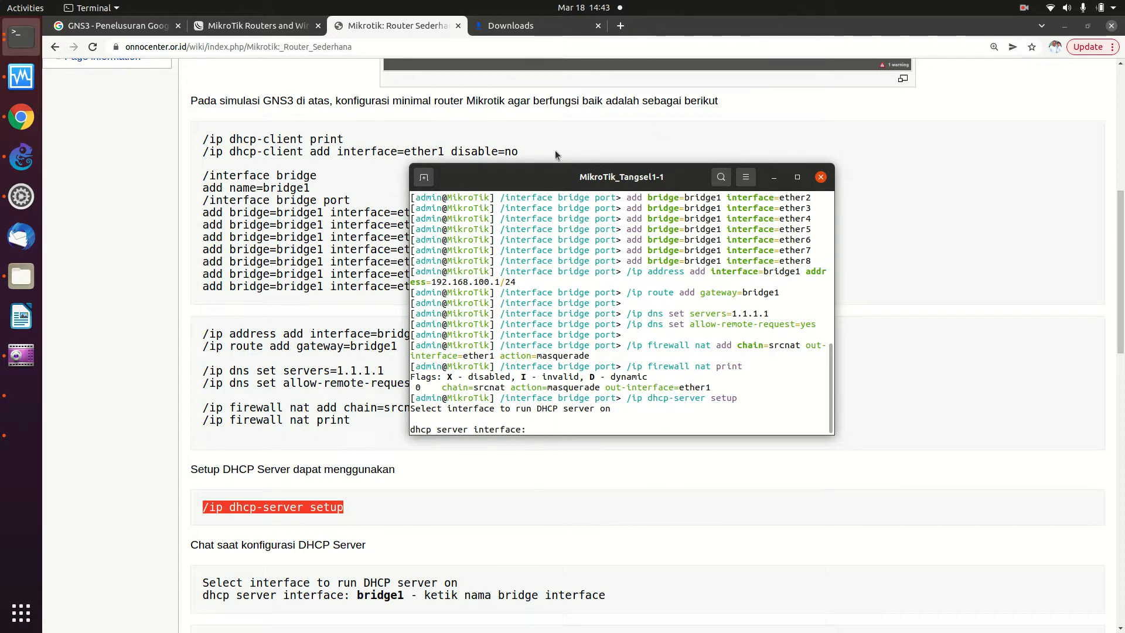
- Choose bridge1 as the DHCP interface, accepting 192.168.100.0/24 and gateway 192.168.100.1
text(bridge1)
key(Return)
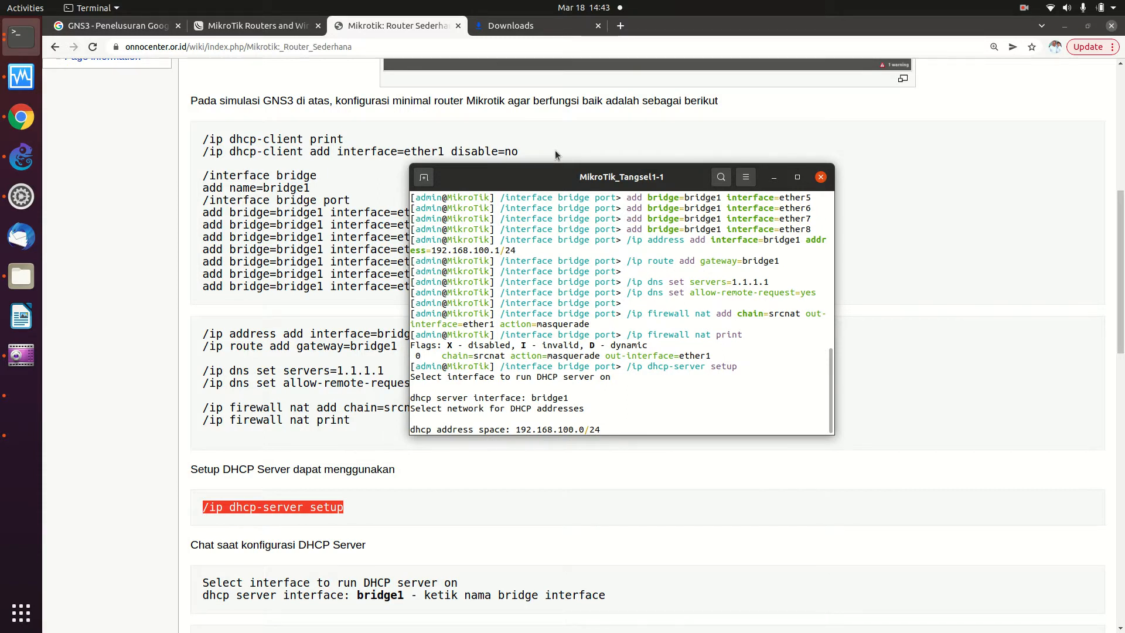
key(Return)
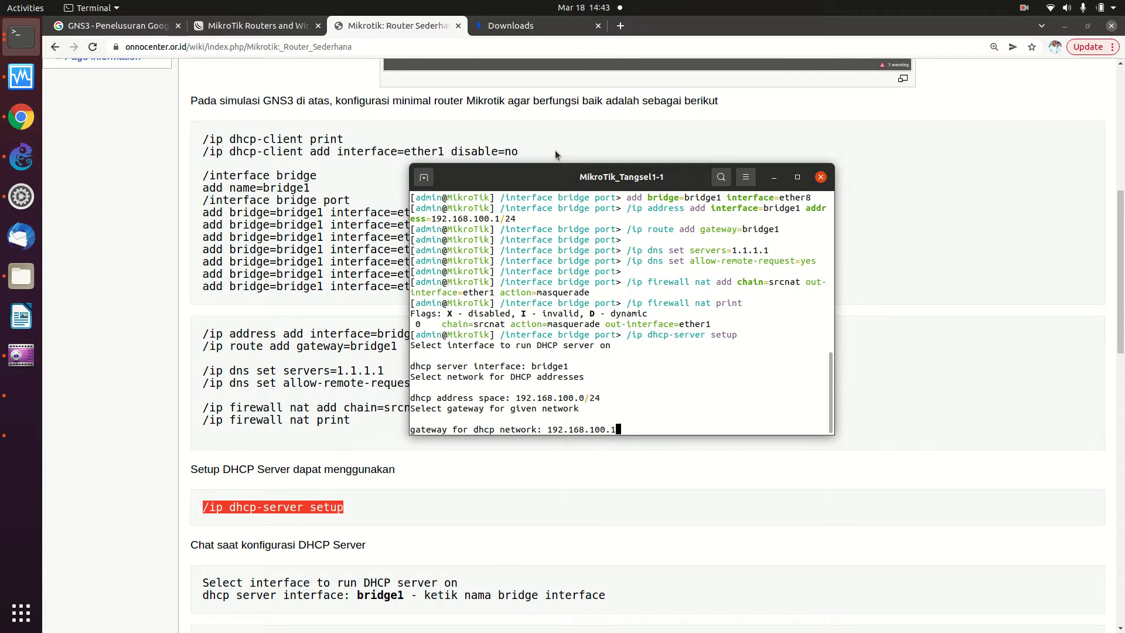
drag(561, 186, 789, 177)
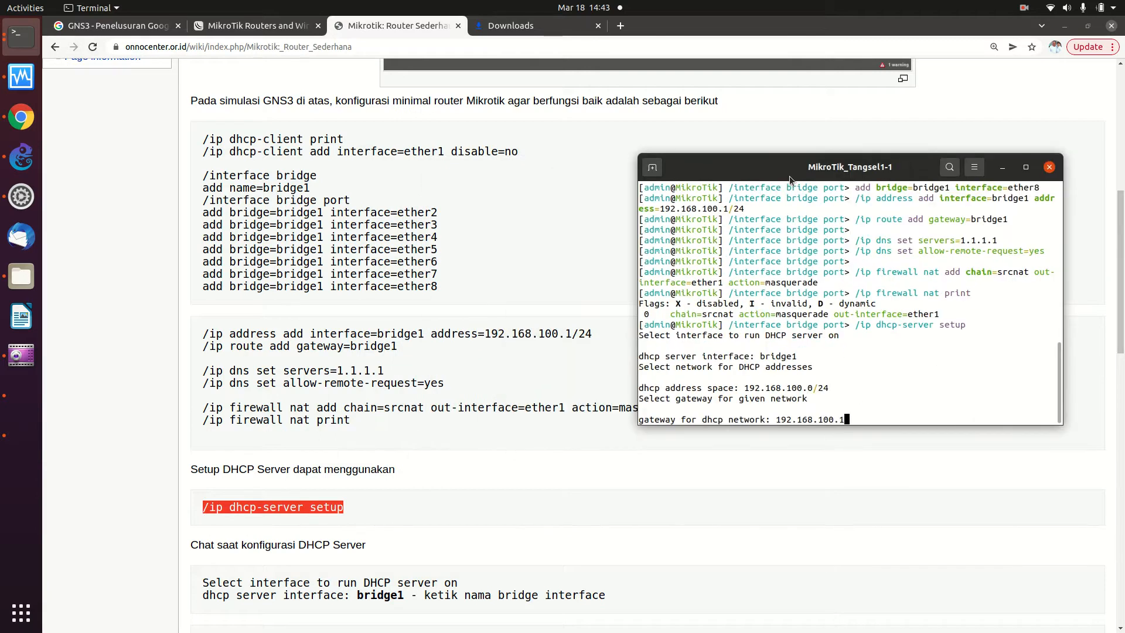
key(Return)
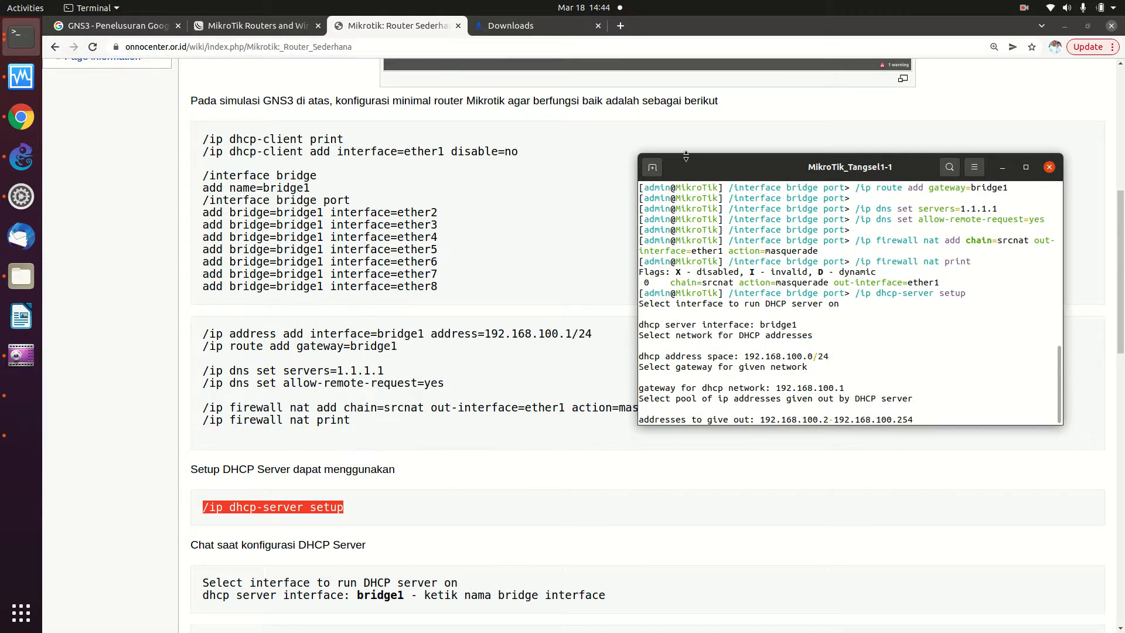
drag(708, 163, 517, 118)
- Set the pool to 192.168.100.100-192.168.100.200 and accept DNS 192.168.122.1 with 10m leases
key(Left)
key(Left)
key(Left)
key(Left)
key(Left)
key(Left)
key(Left)
key(Left)
key(Left)
key(Left)
key(Left)
key(Left)
key(Left)
key(Left)
key(Left)
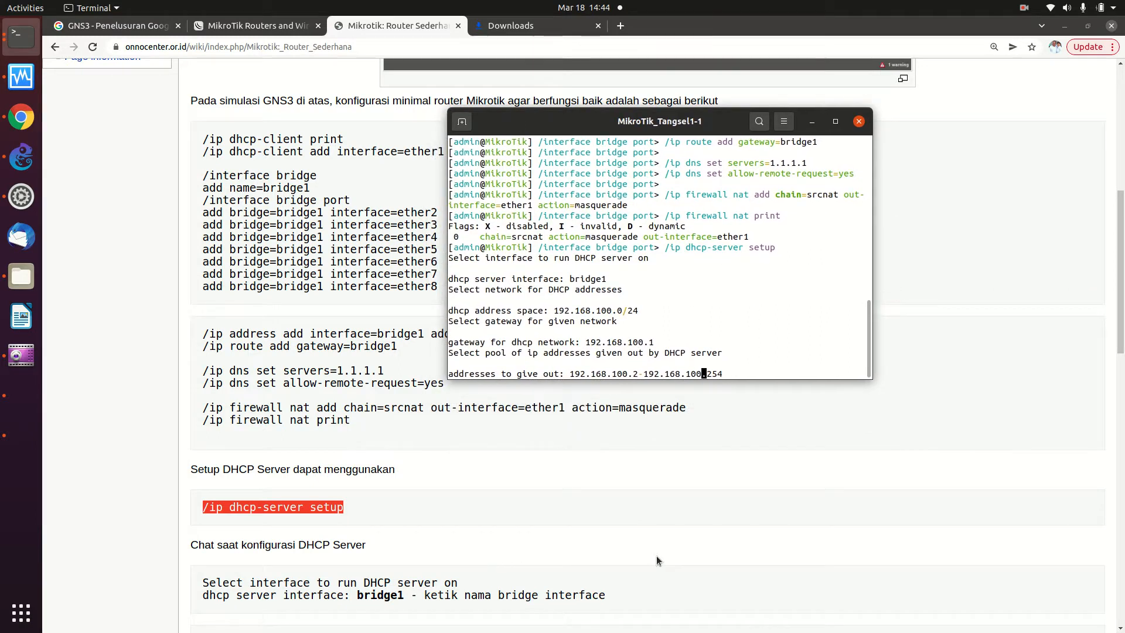
key(Left)
key(BackSpace)
text(100)
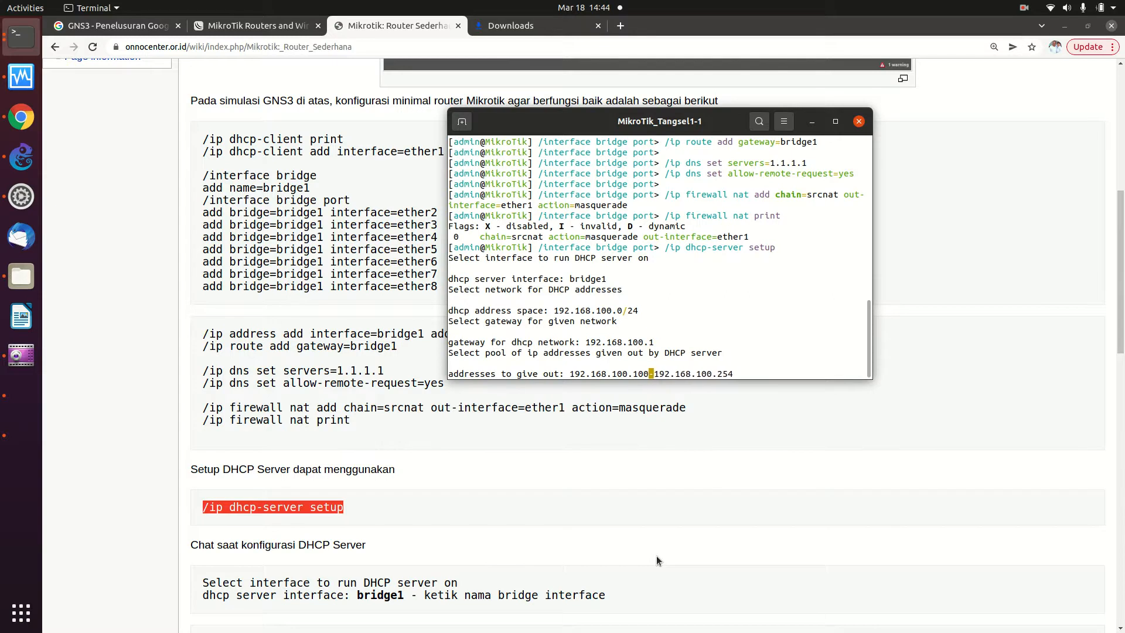
key(Right)
key(Right)
key(Right)
key(Right)
key(Right)
key(Right)
key(Right)
key(Right)
key(Right)
key(Right)
key(Right)
key(Right)
key(Right)
key(Right)
key(Right)
key(Right)
key(BackSpace)
key(BackSpace)
text(00)
key(Return)
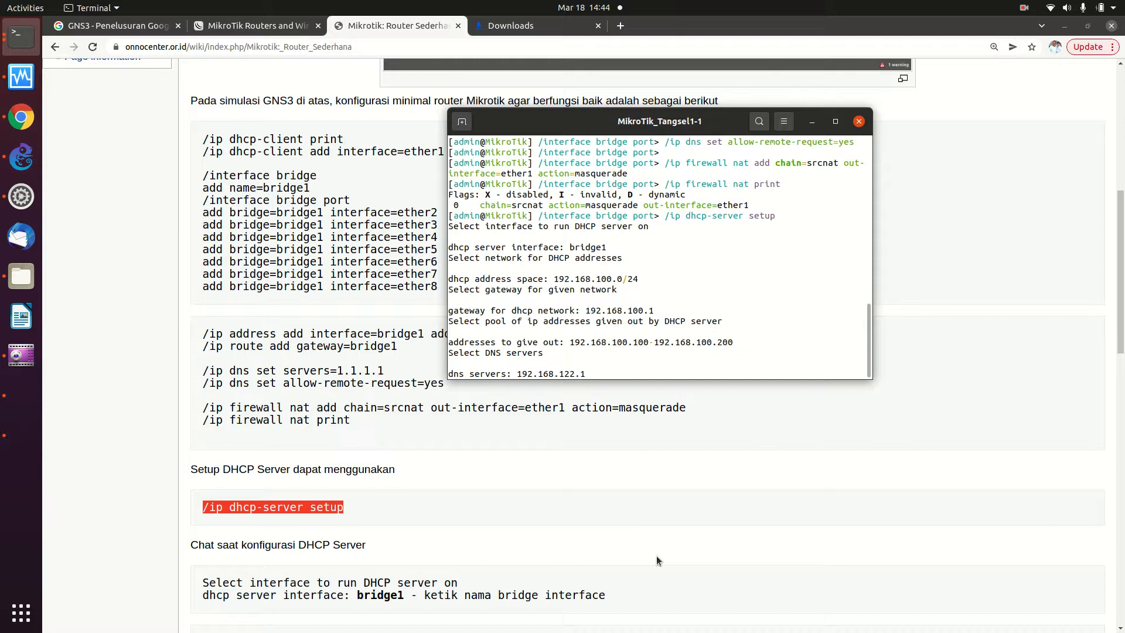
key(Return)
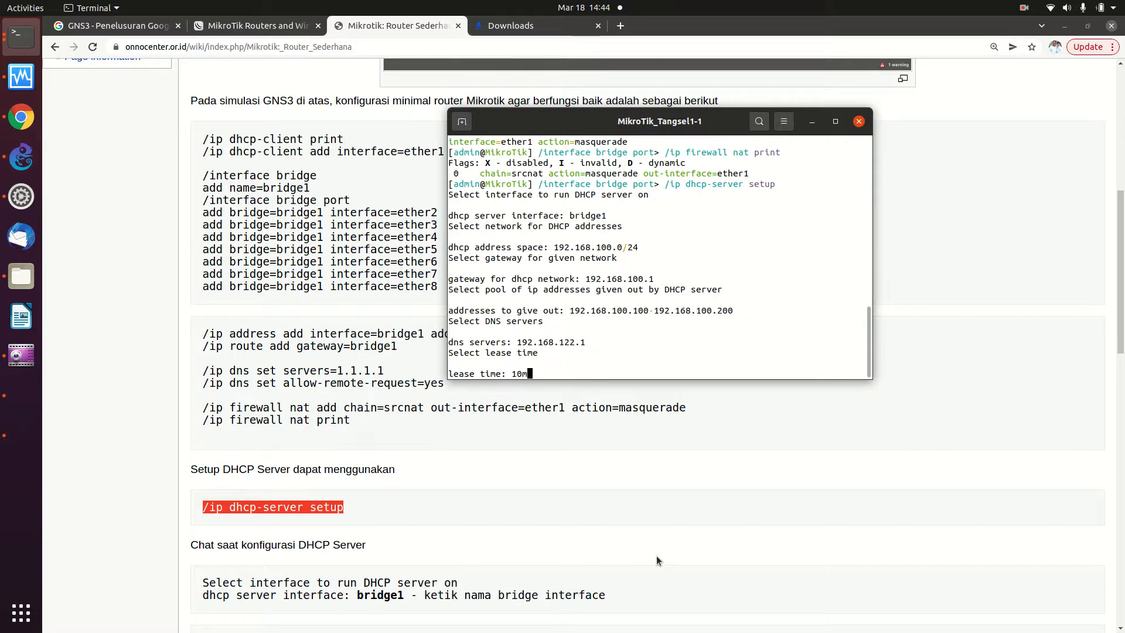
key(Return)
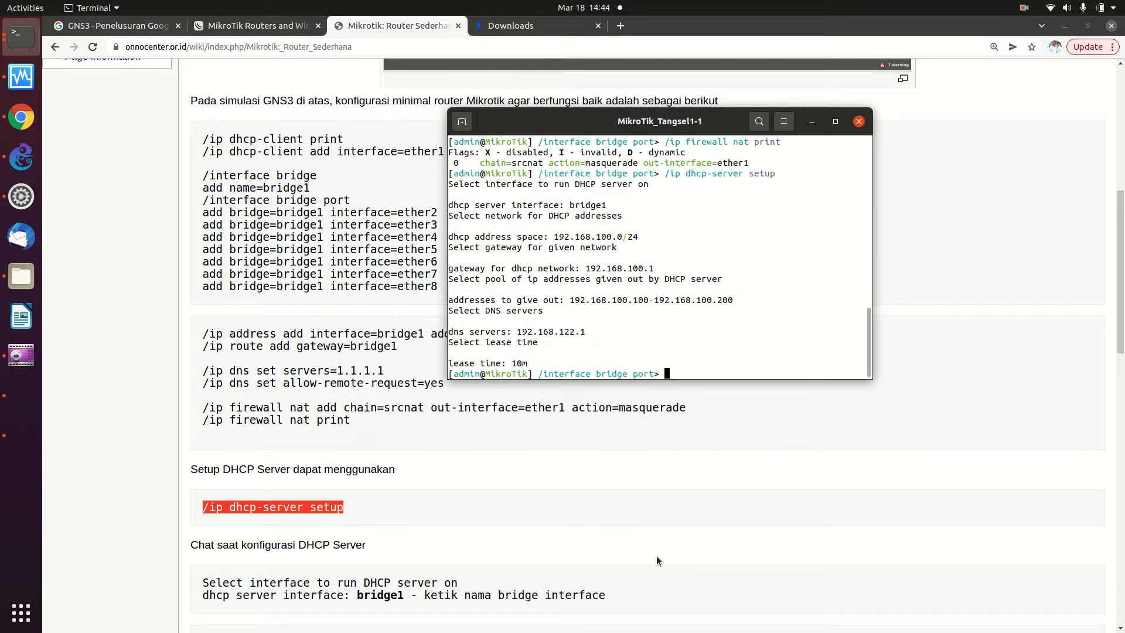
- Unlock the Kali VM by entering the login password
click(29, 396)
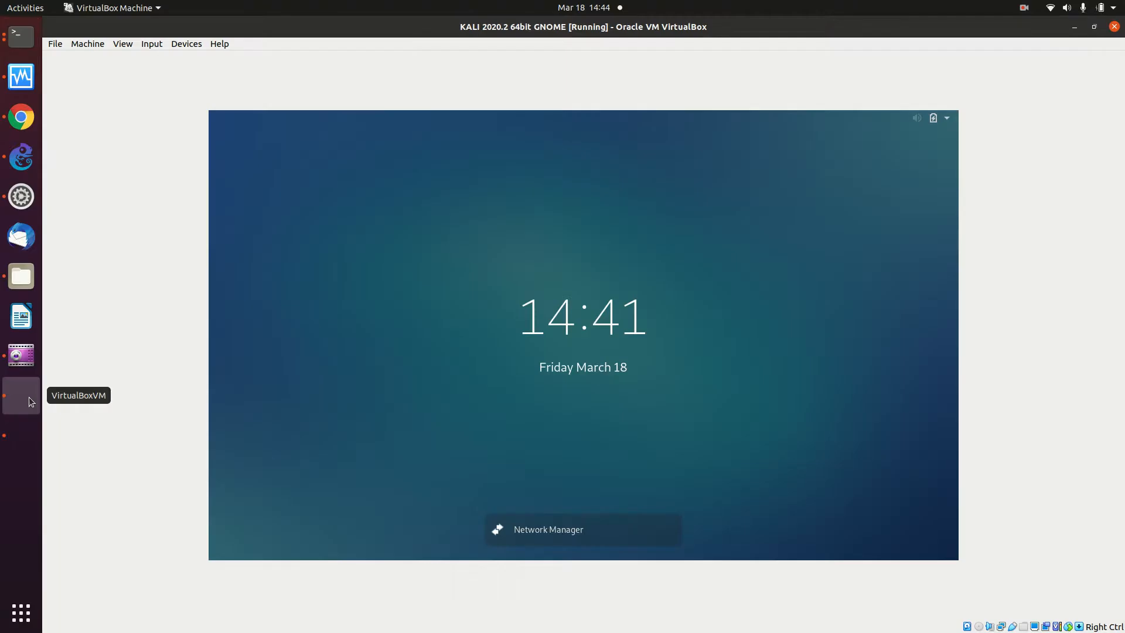
click(634, 336)
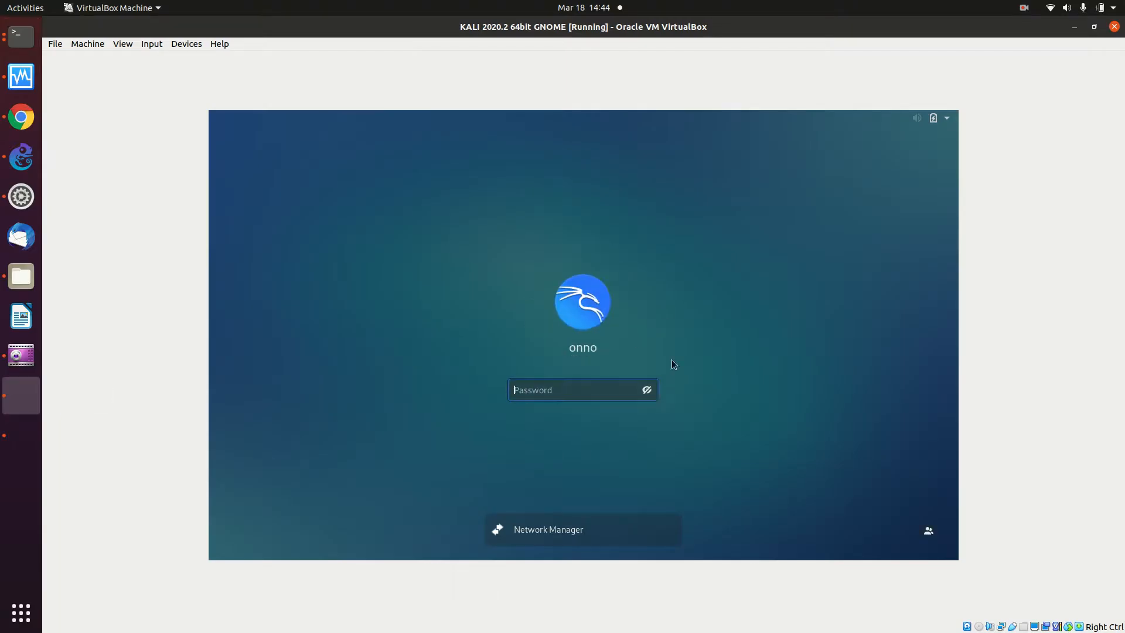
text(******)
key(Return)
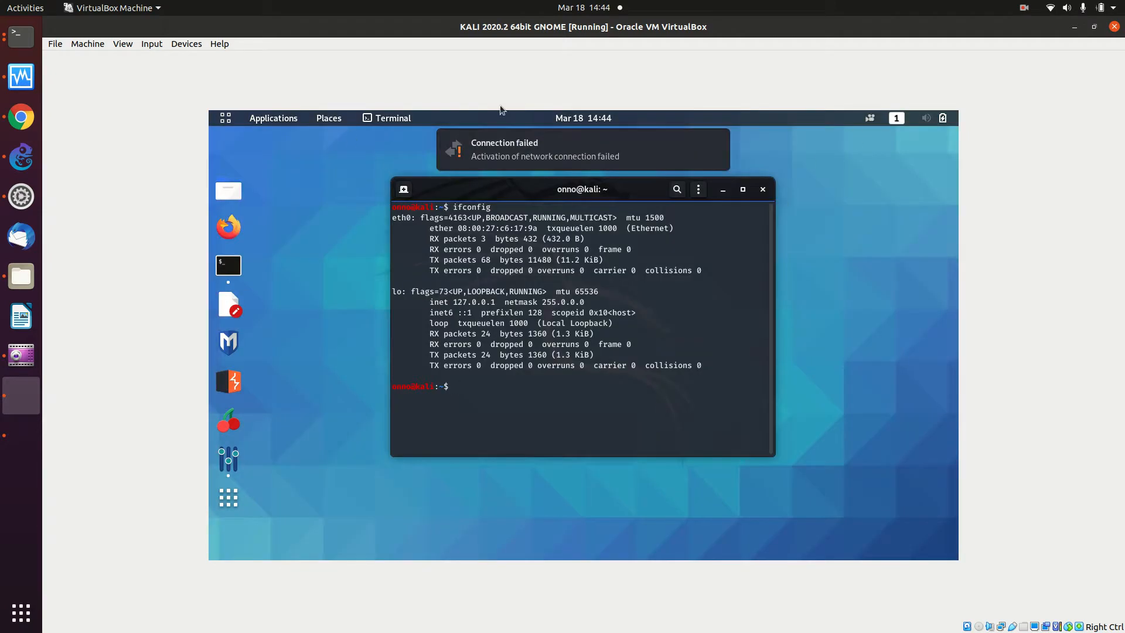
- Connect Kali's wired network and verify with ifconfig that eth0 got 192.168.100.200
click(915, 121)
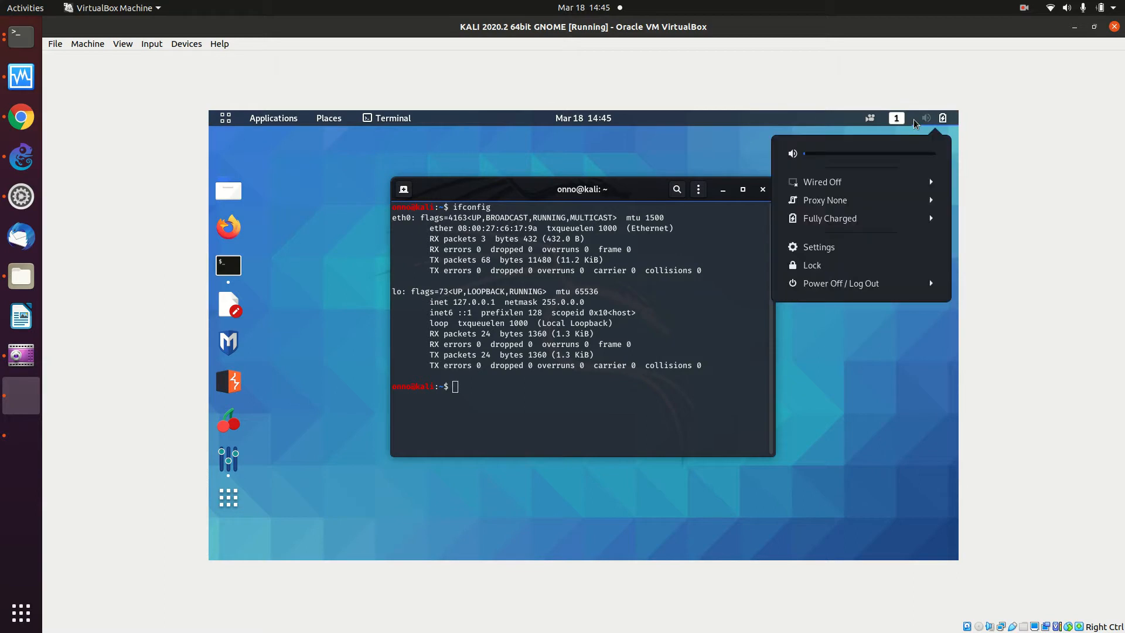
click(898, 190)
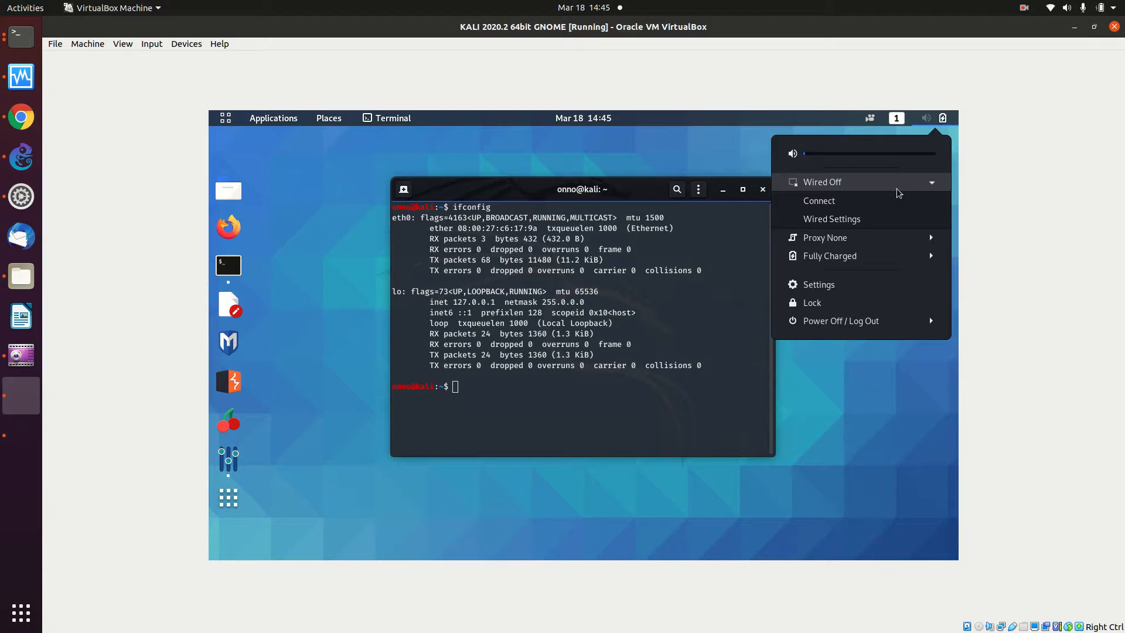
click(887, 201)
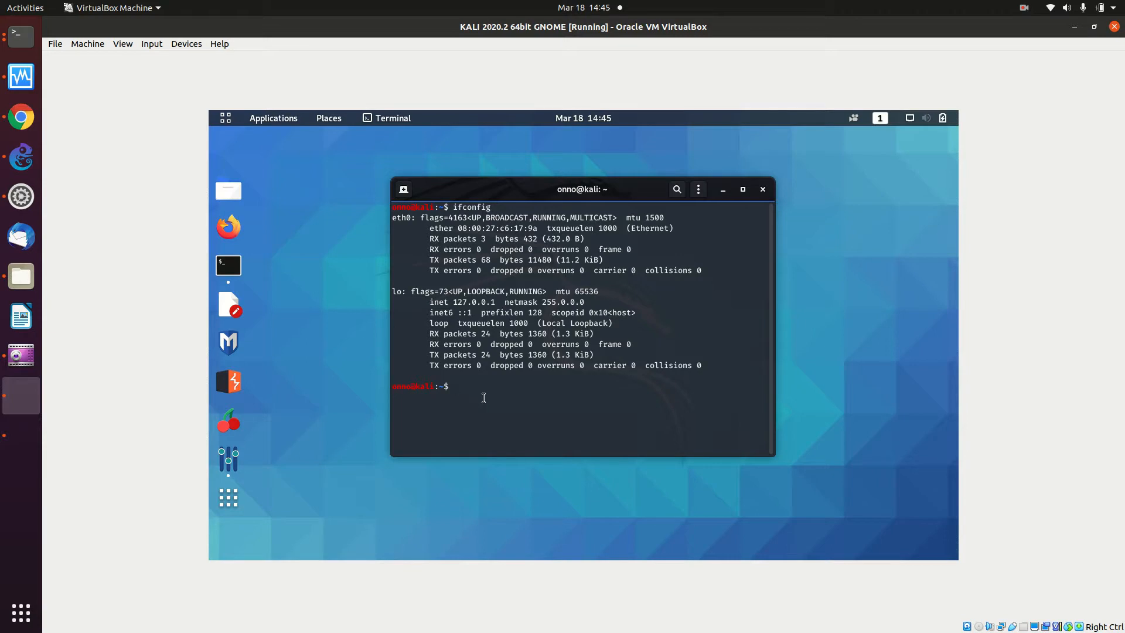
text(ifconfig)
key(Return)
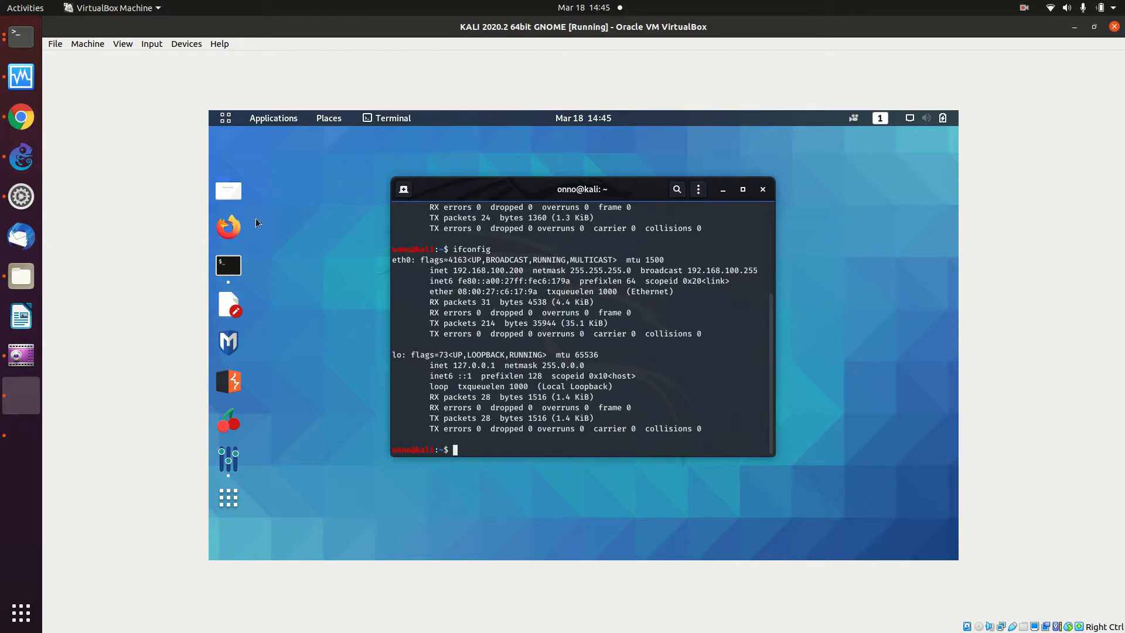
- Launch Firefox in Kali and browse to tangselbelajar.tangerangselatankota.go.id, reaching the Apache2 default page
click(234, 226)
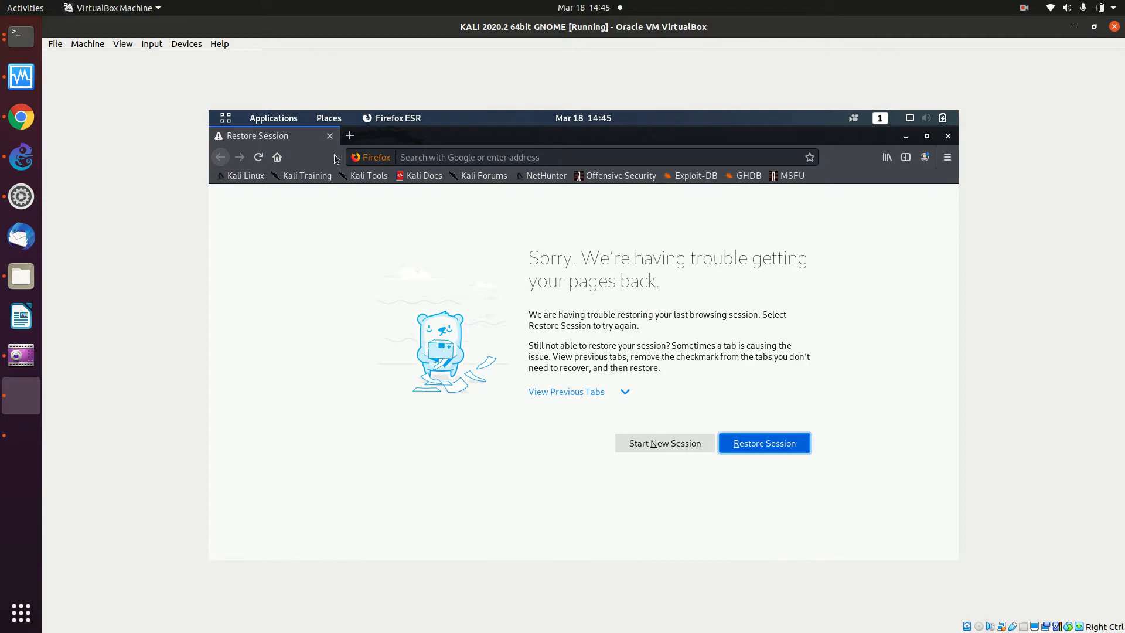
click(369, 158)
click(352, 139)
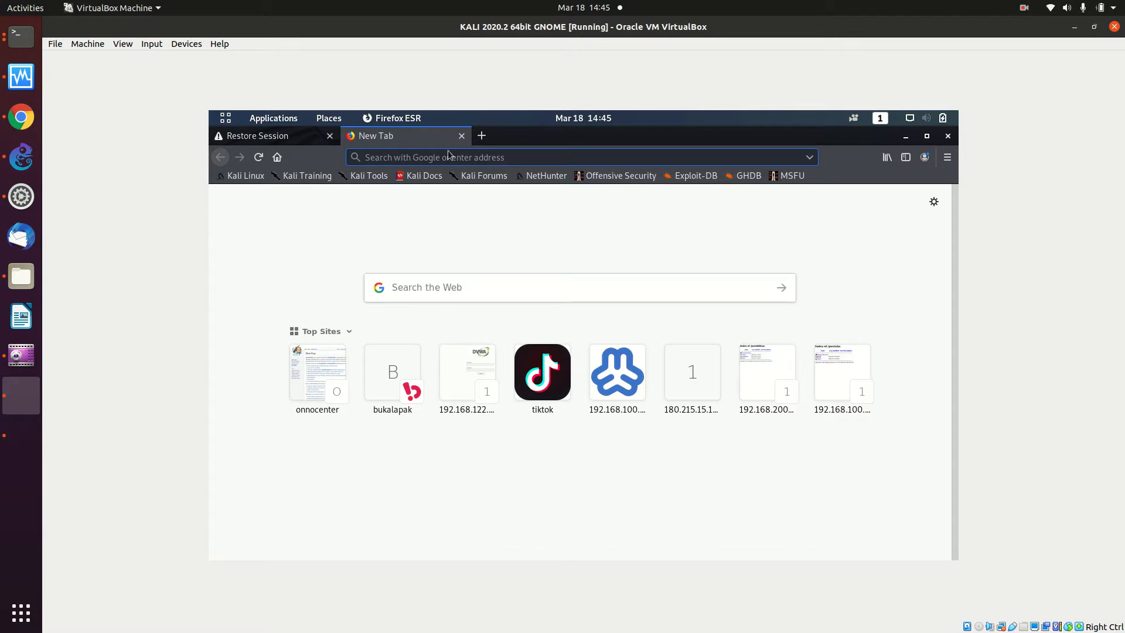
click(440, 175)
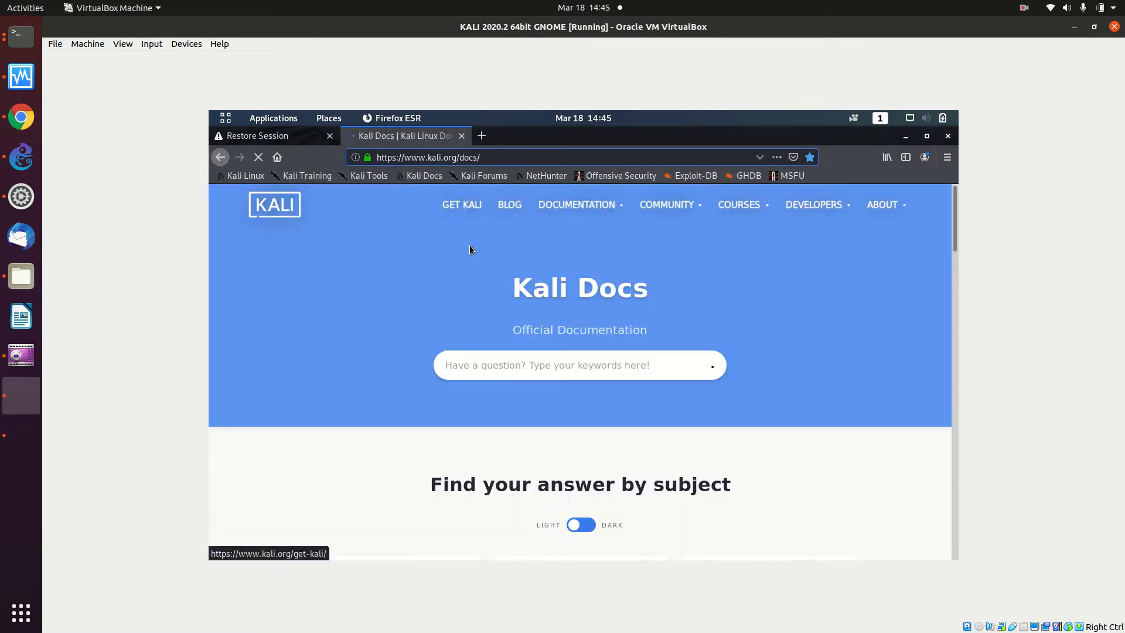
click(504, 206)
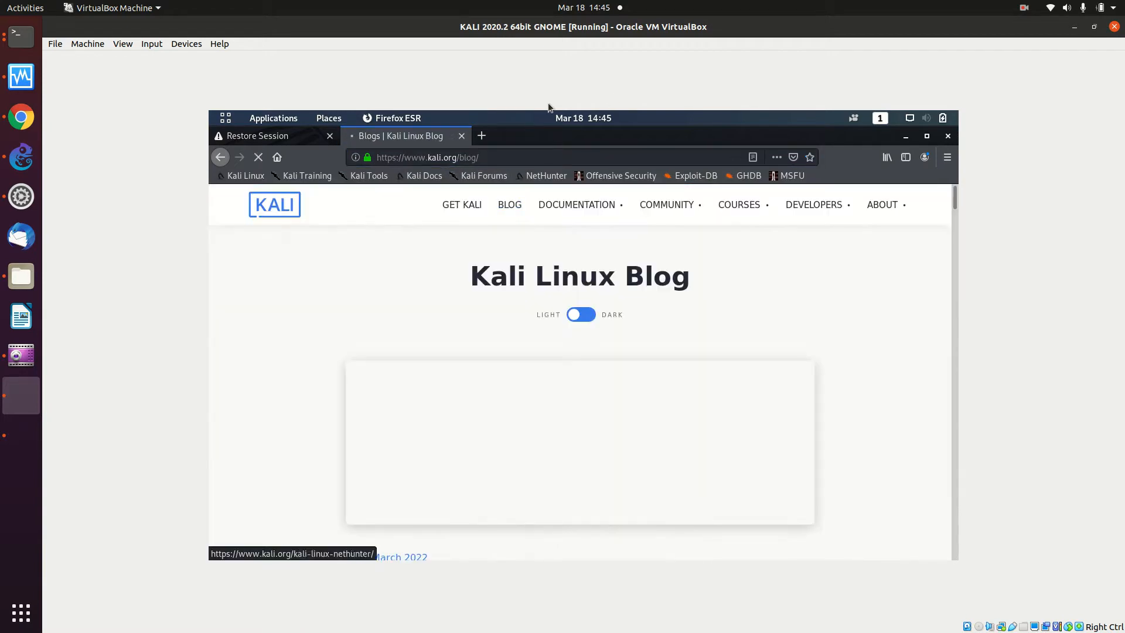
click(483, 136)
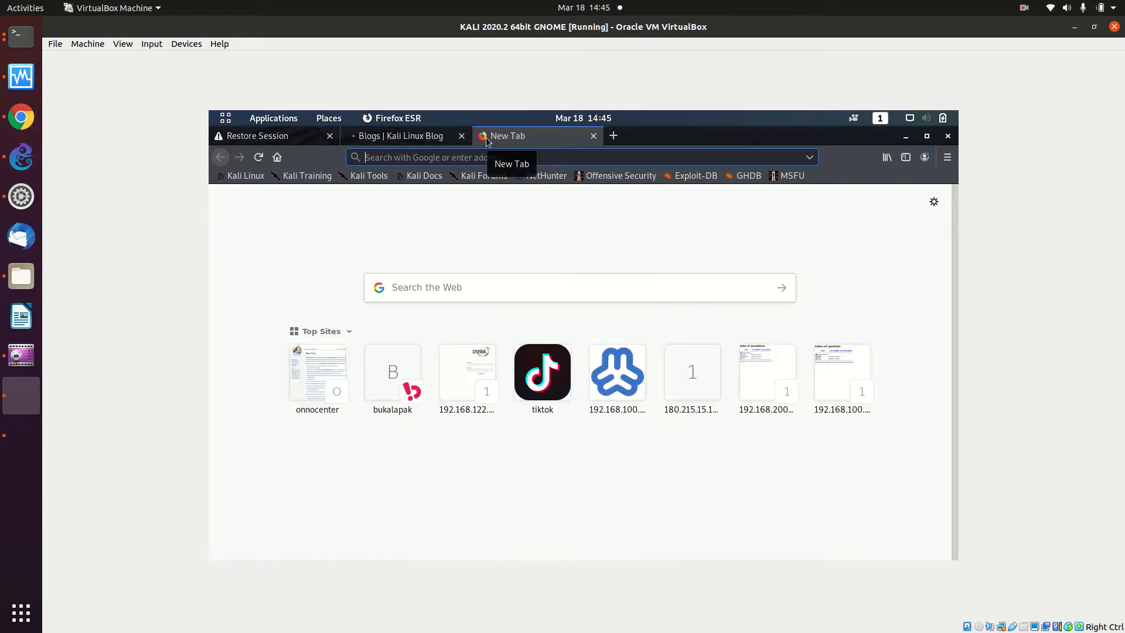
text(tan)
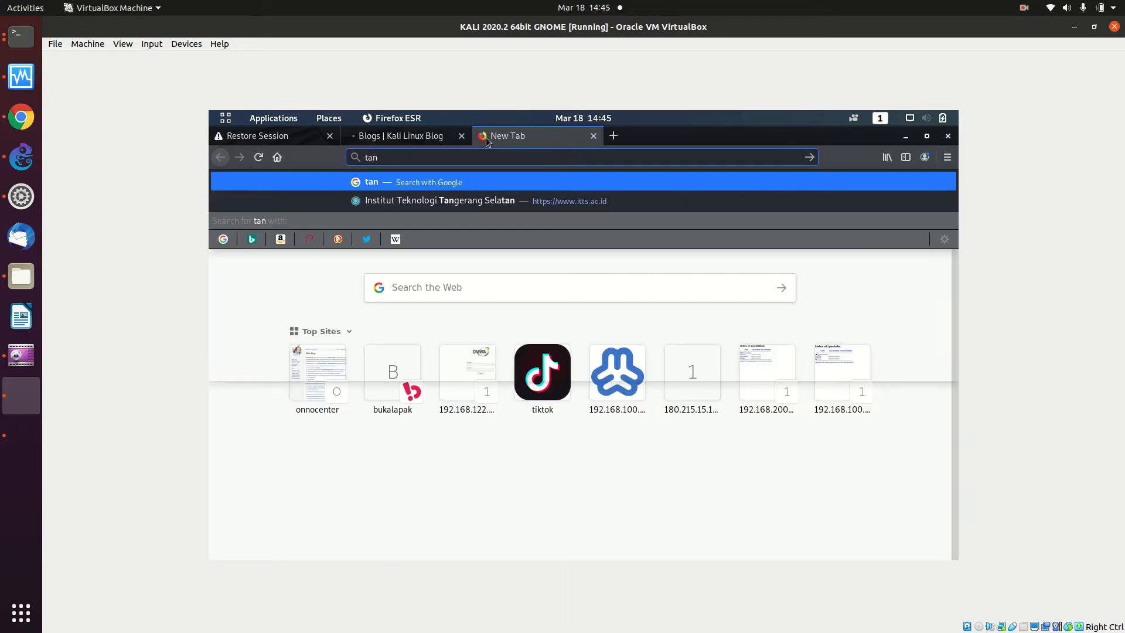
text(gselbel)
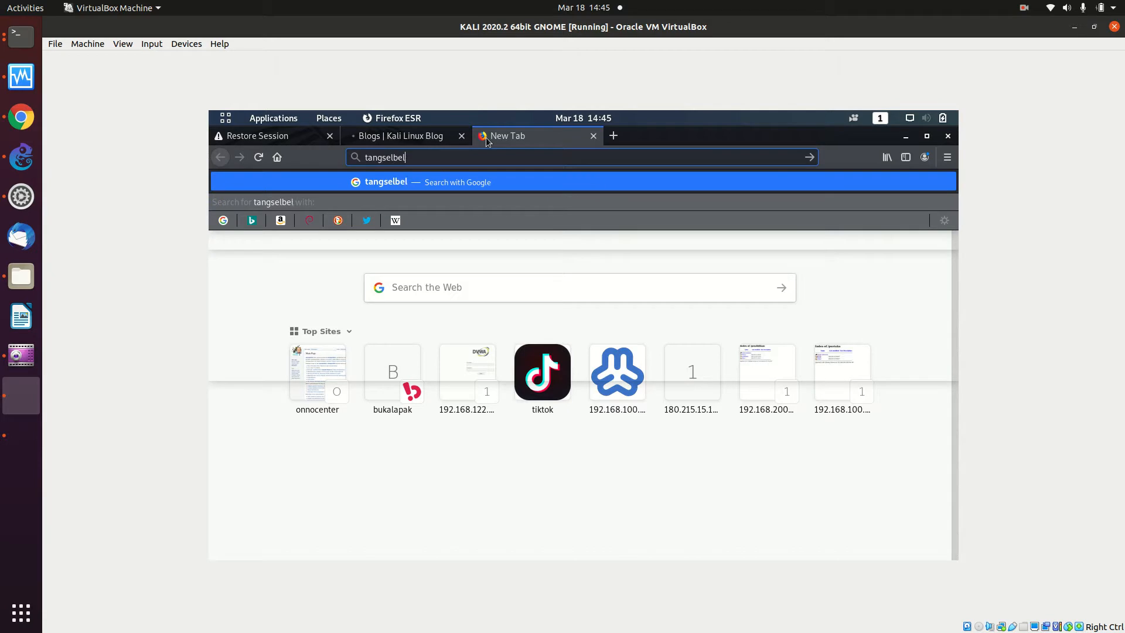
text(ajar.tang)
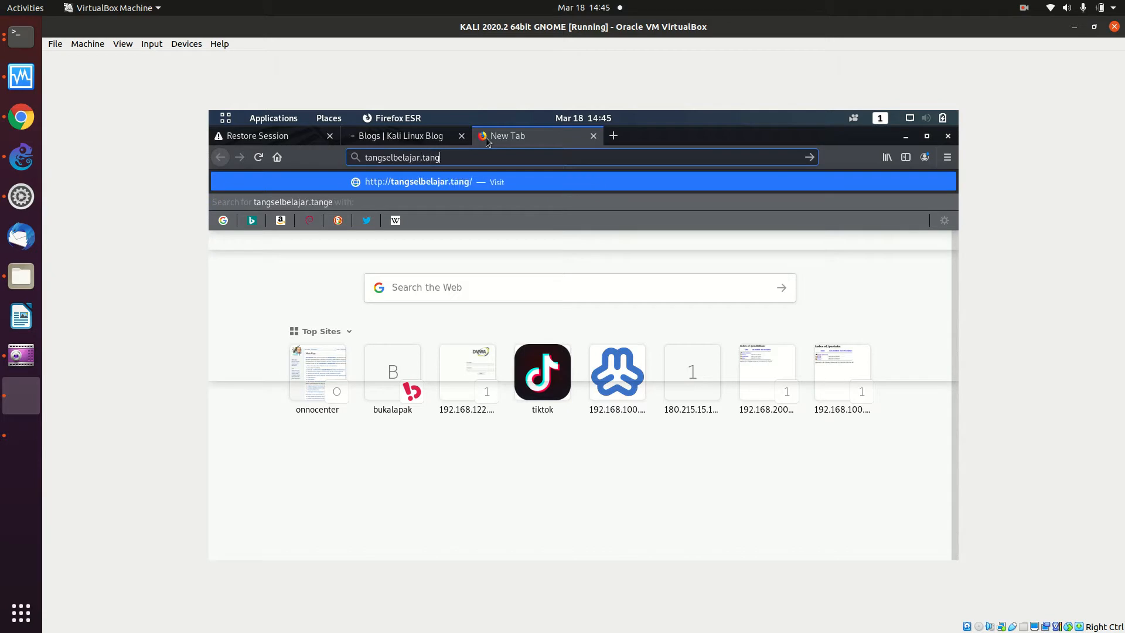
text(erangselatanko)
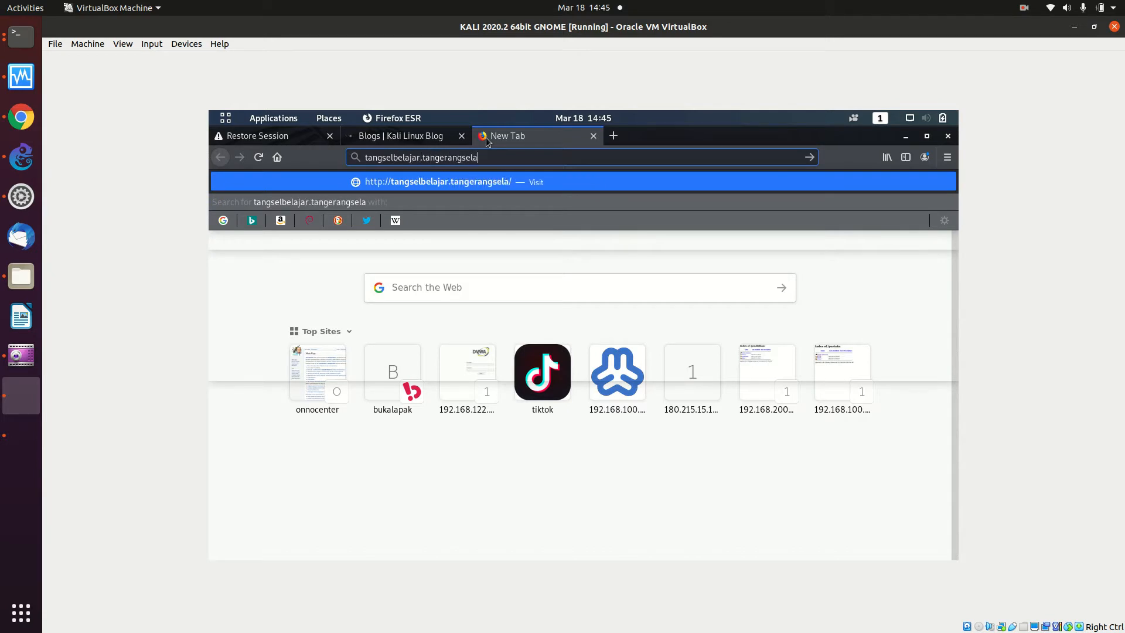
text(ta.go.id)
key(Return)
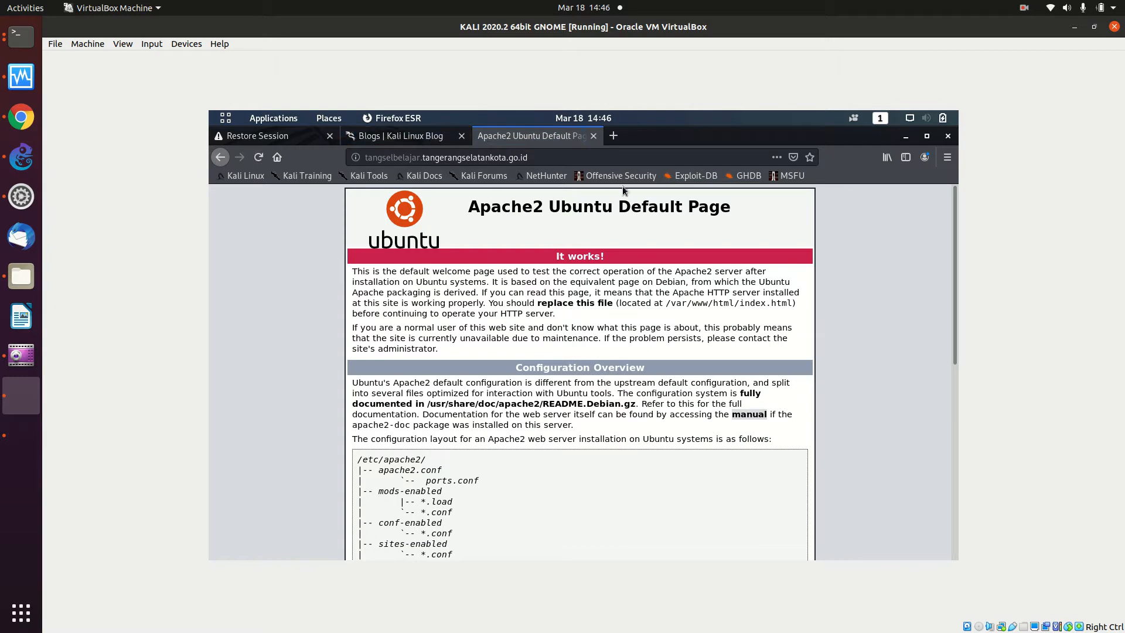
- Append /moodle to the URL and browse the e-Learning Kota Tangerang Selatan course list
click(564, 155)
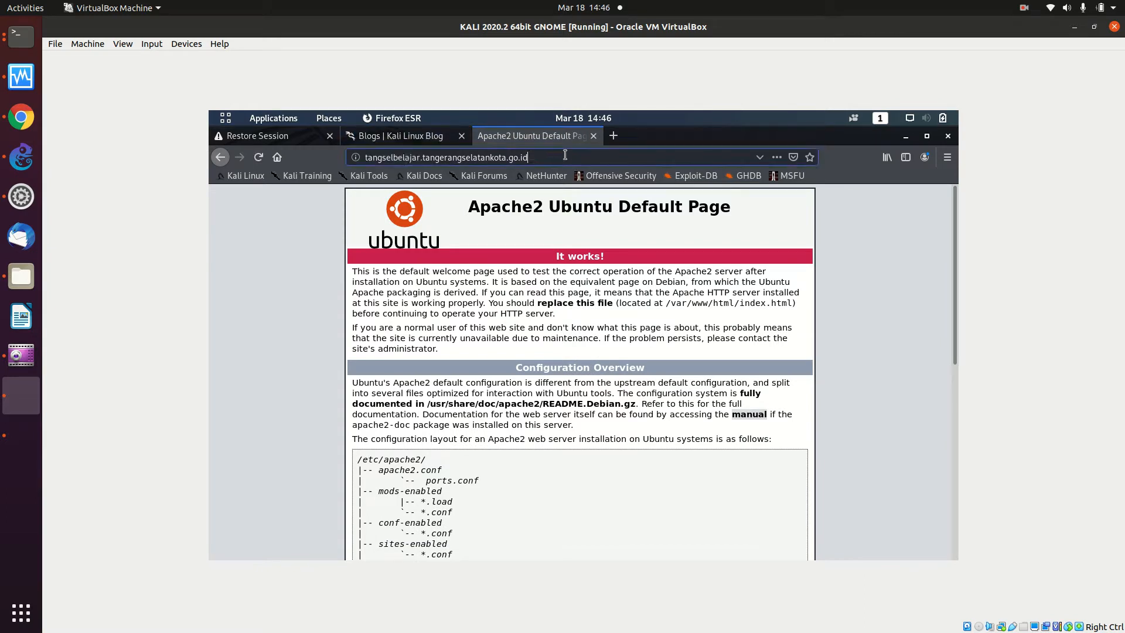
text(/)
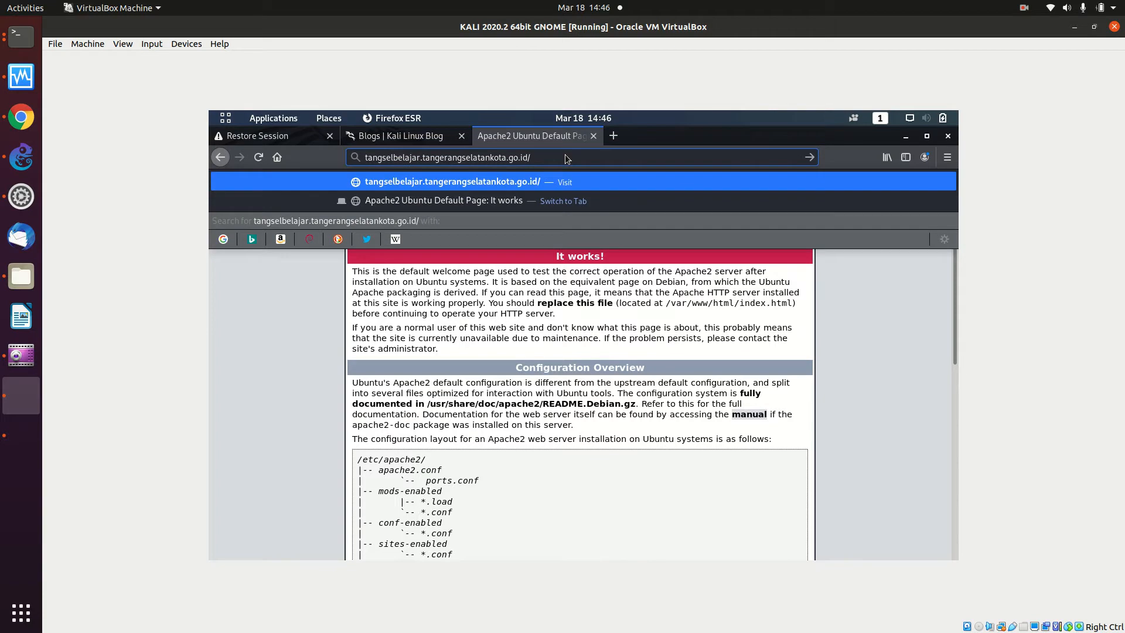
text(moodle)
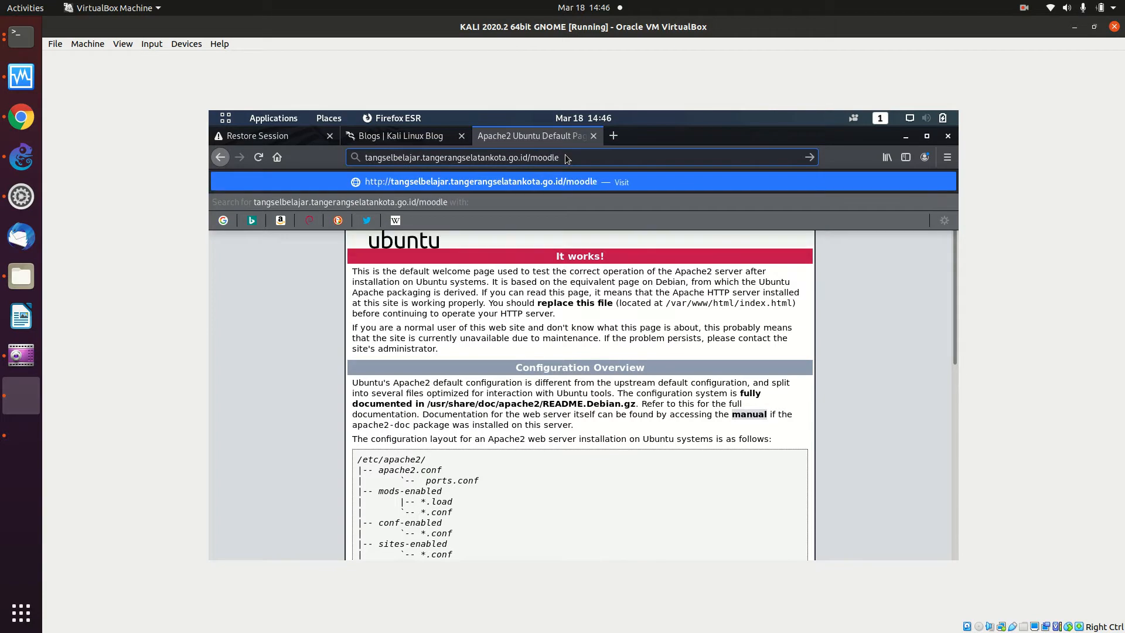
key(Return)
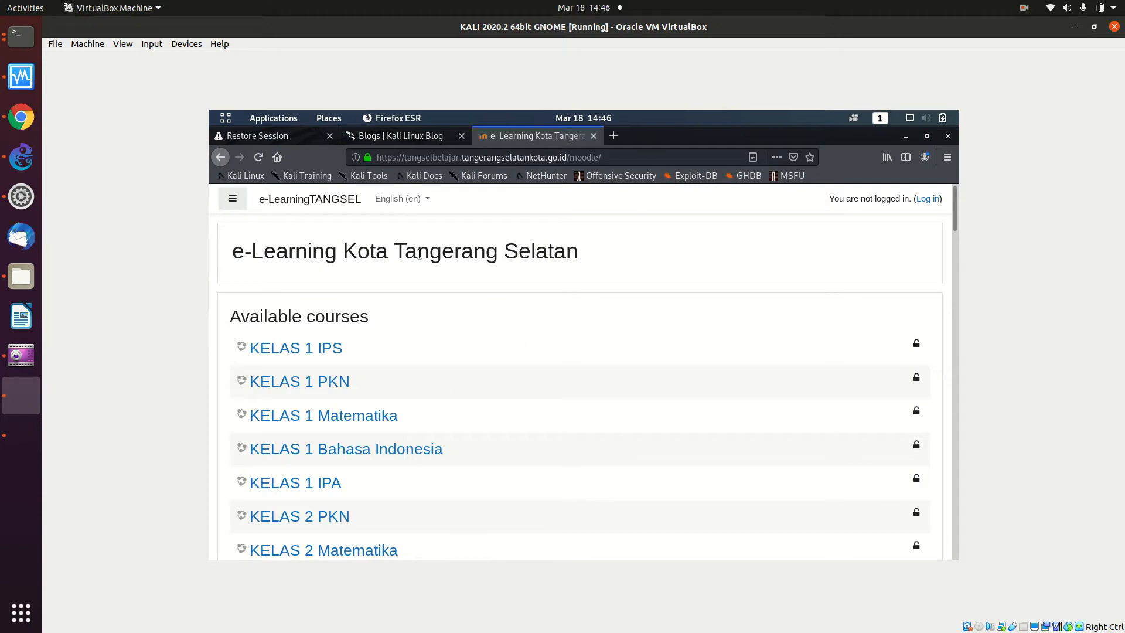
scroll(513, 283, down, 5)
scroll(513, 283, down, 20)
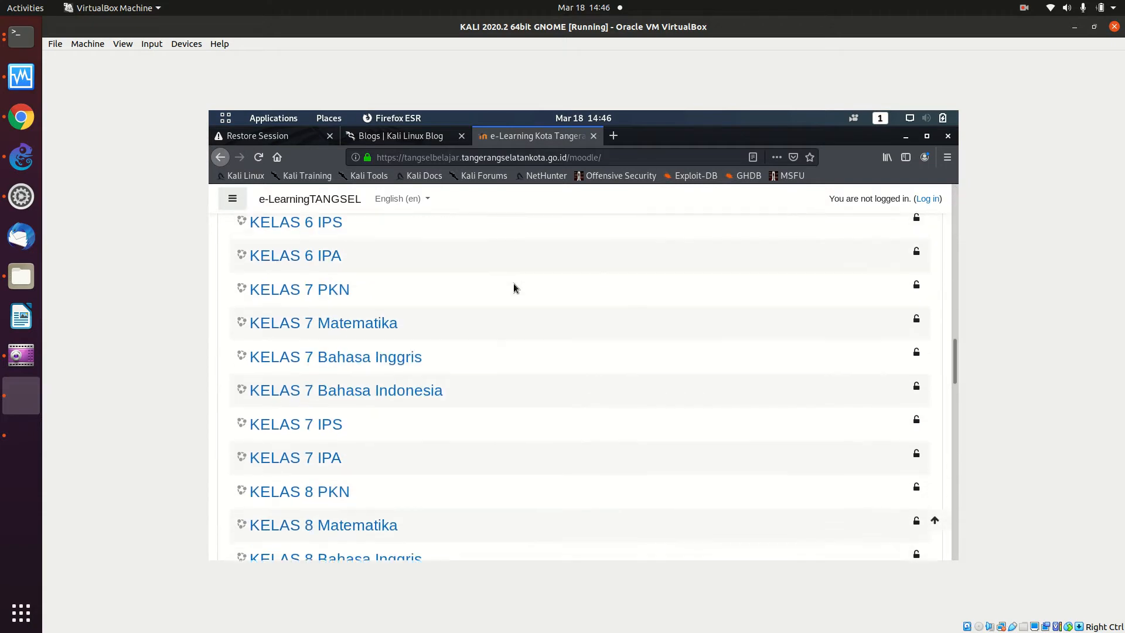
scroll(513, 283, down, 6)
scroll(513, 283, up, 6)
scroll(514, 287, up, 14)
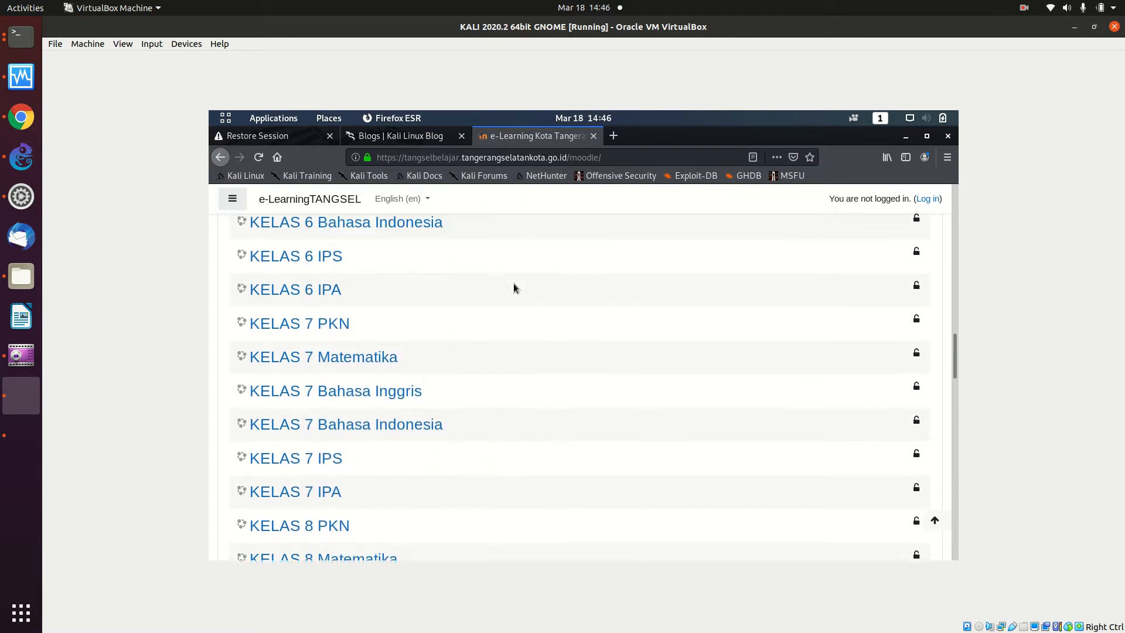
scroll(514, 287, up, 4)
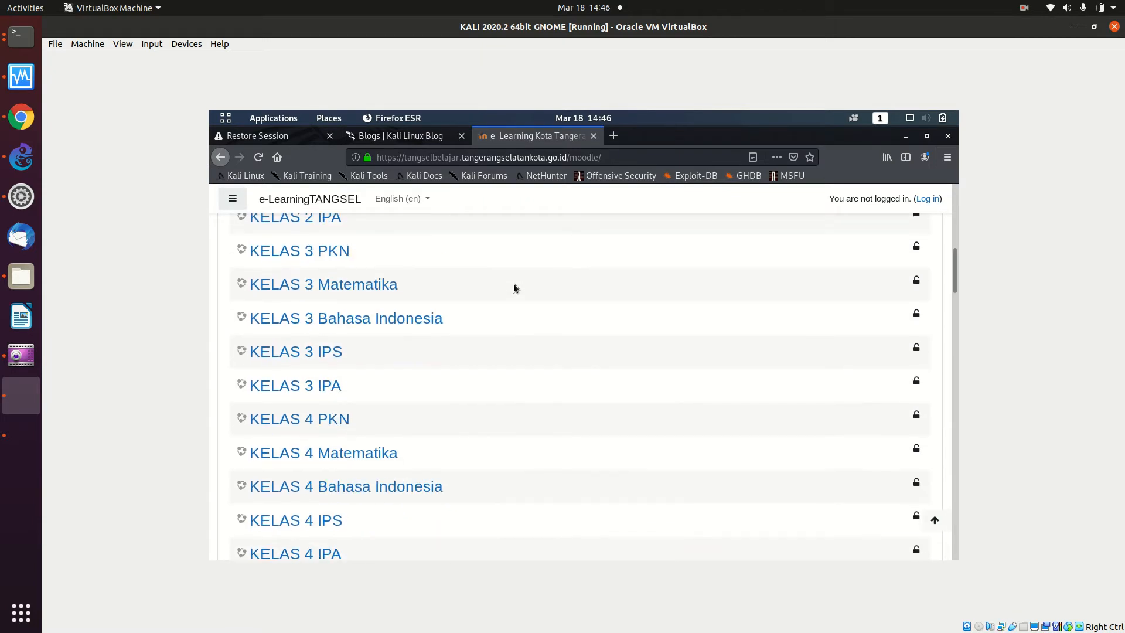
scroll(514, 287, up, 8)
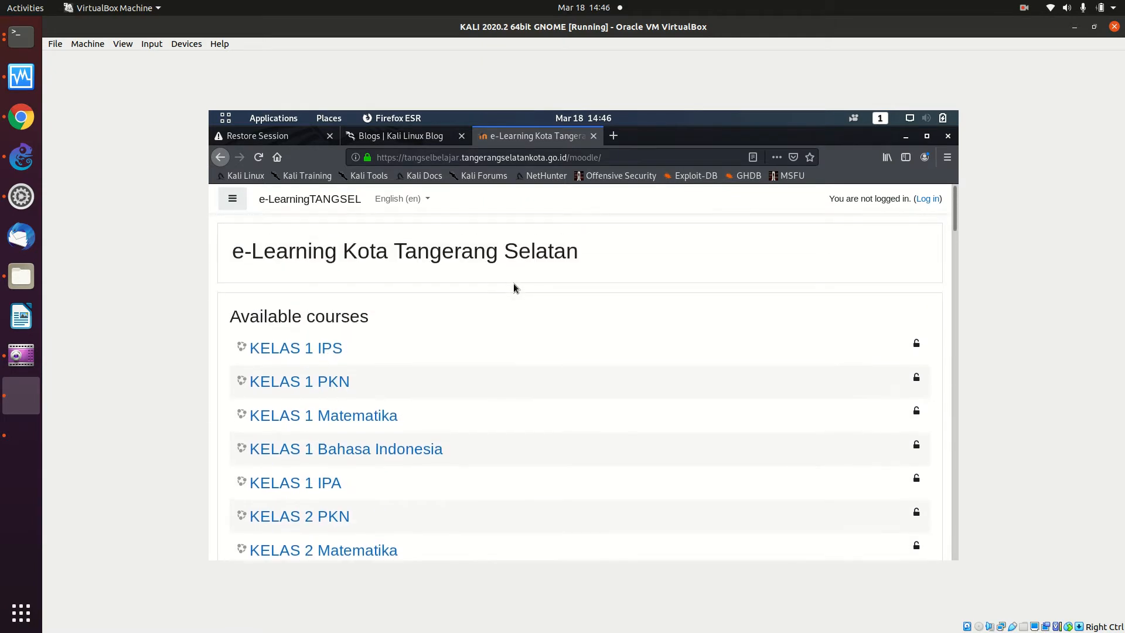
scroll(514, 287, down, 19)
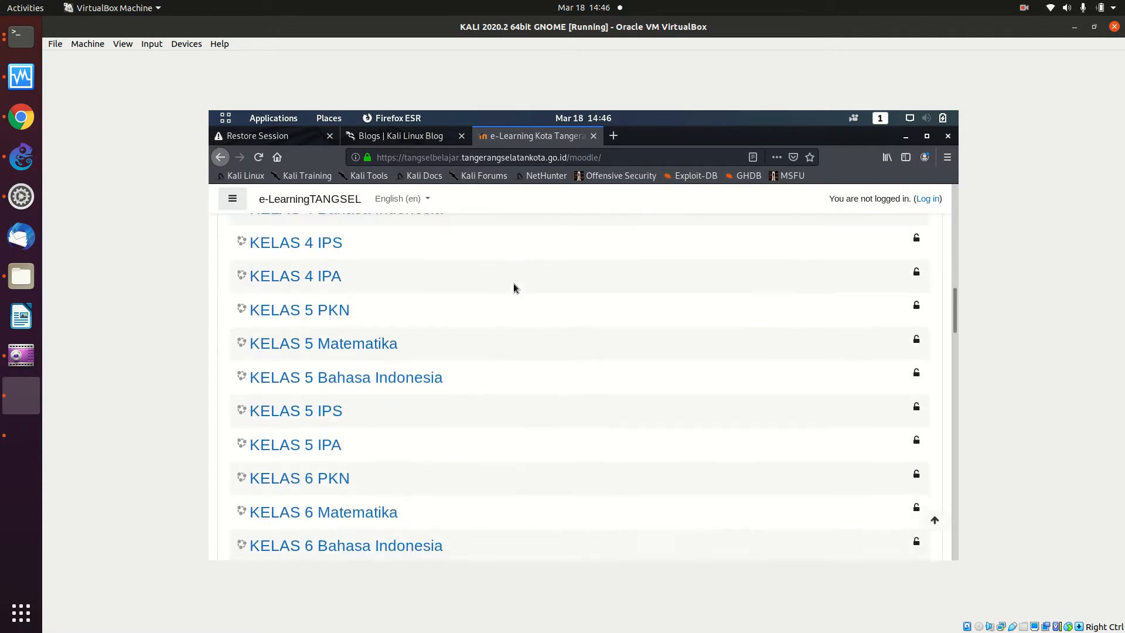
scroll(514, 287, down, 20)
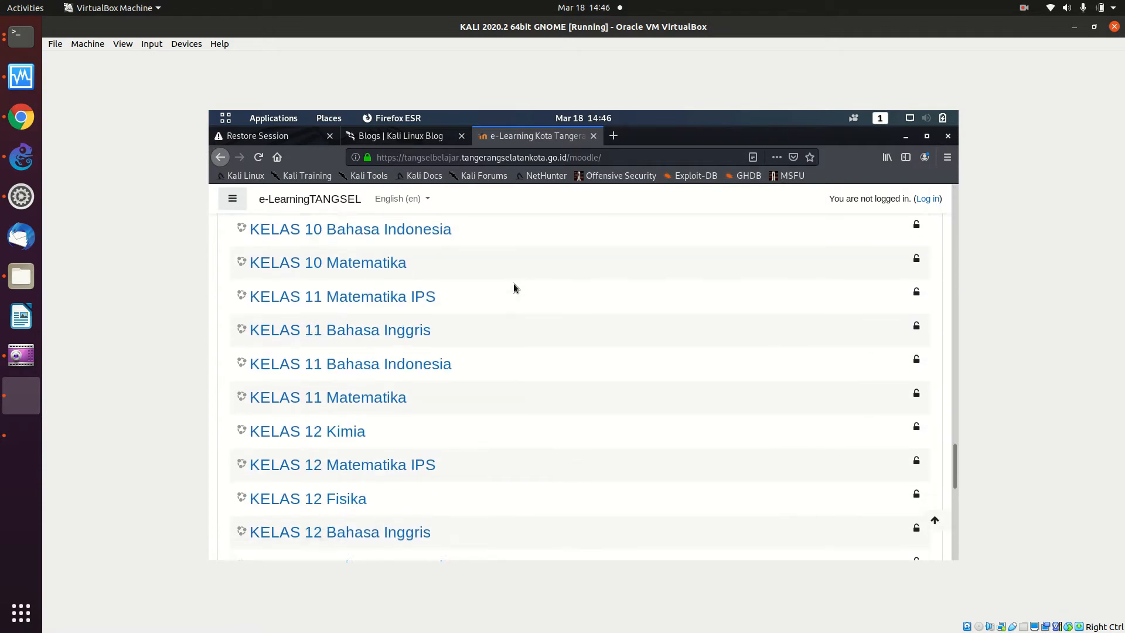
scroll(514, 287, down, 5)
scroll(514, 287, up, 6)
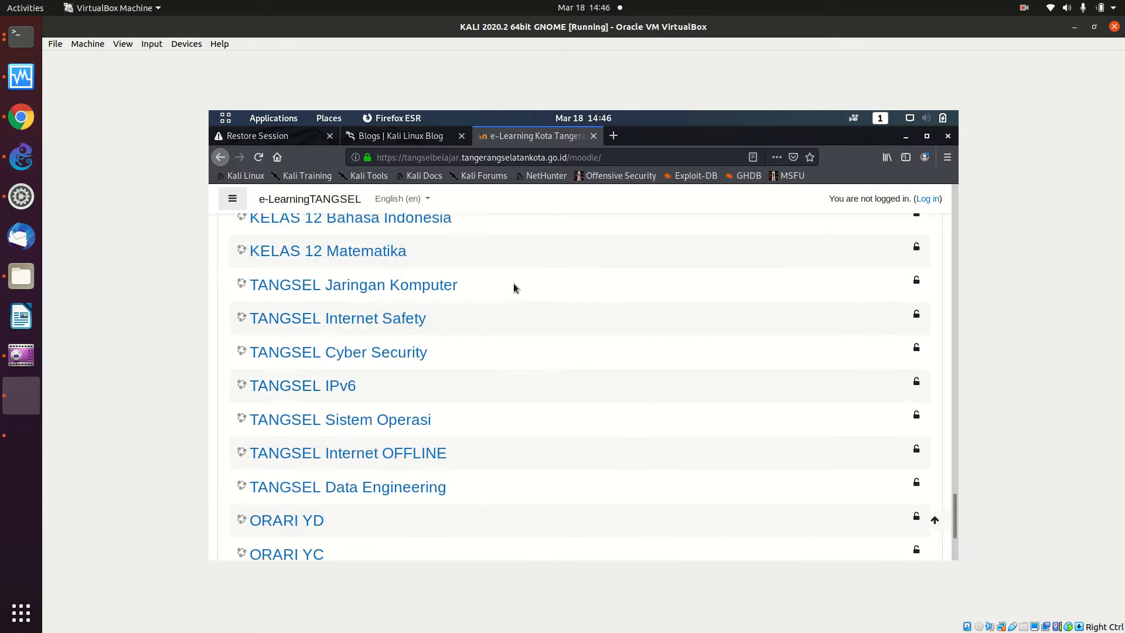
scroll(514, 288, up, 20)
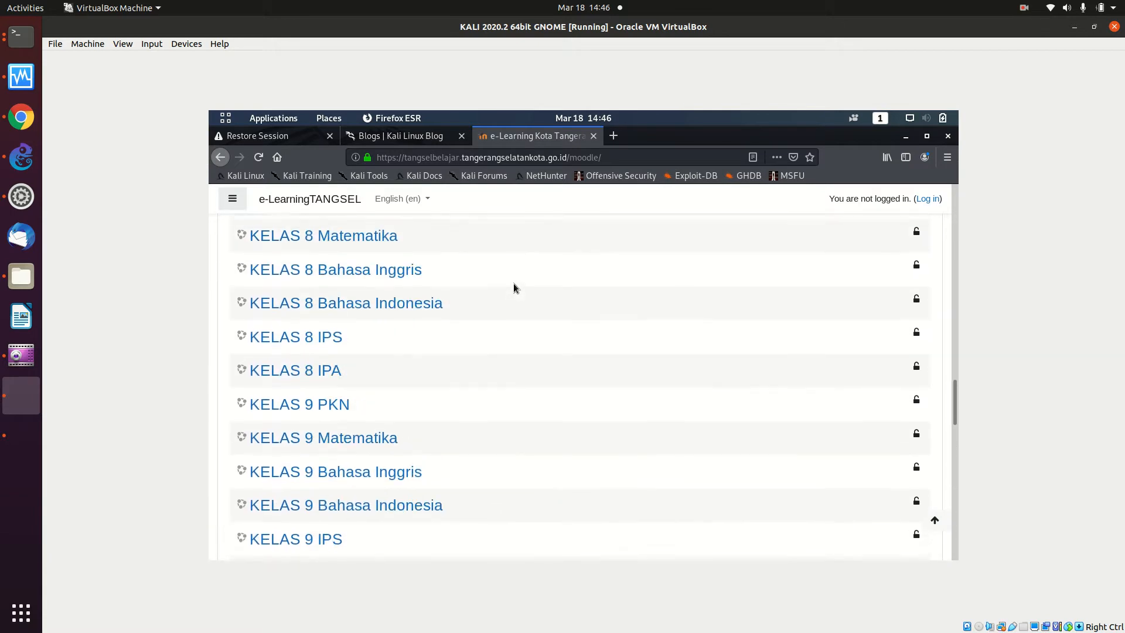
scroll(513, 287, up, 20)
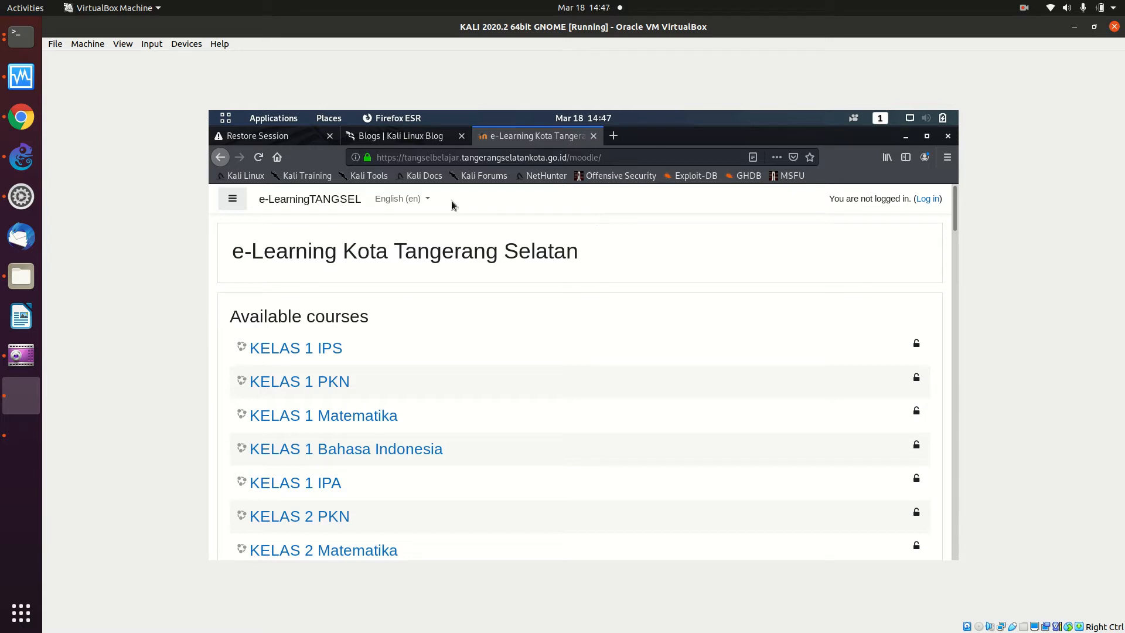
- Delete the KALI–MikroTik_Tangsel1-1 link and add a MikroTik_Tangsel2 router between them
click(21, 153)
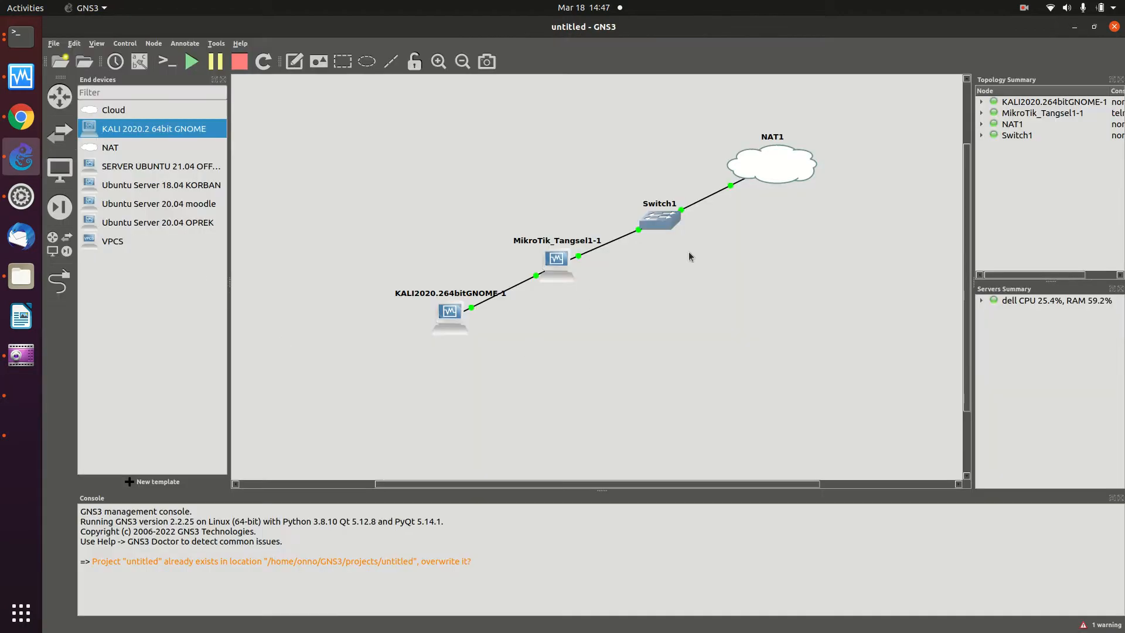
right_click(548, 270)
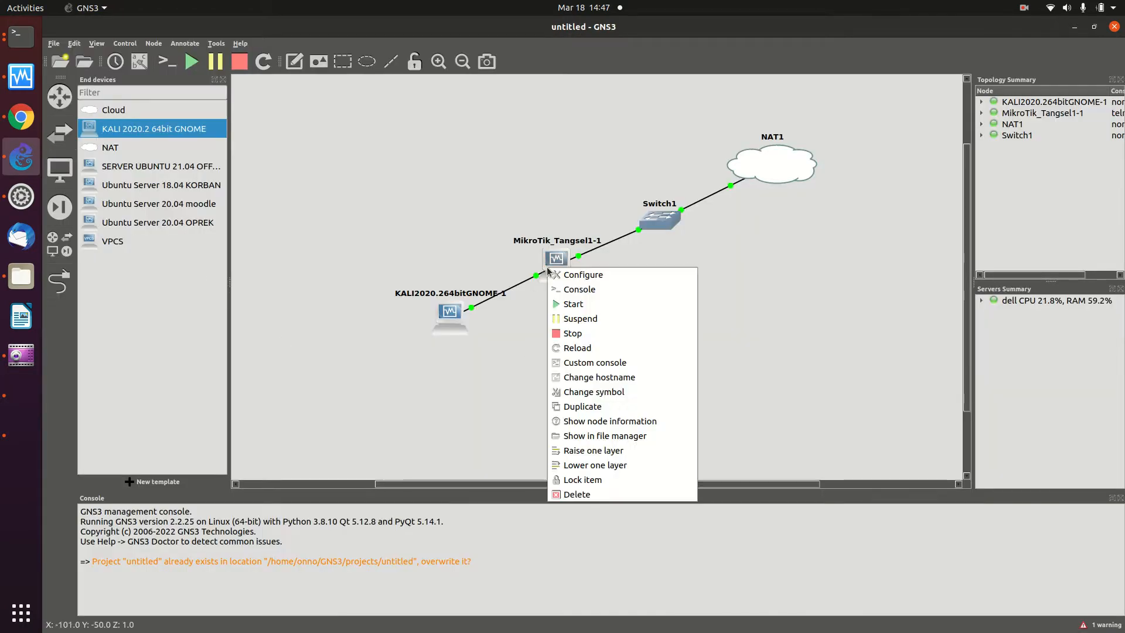
click(521, 301)
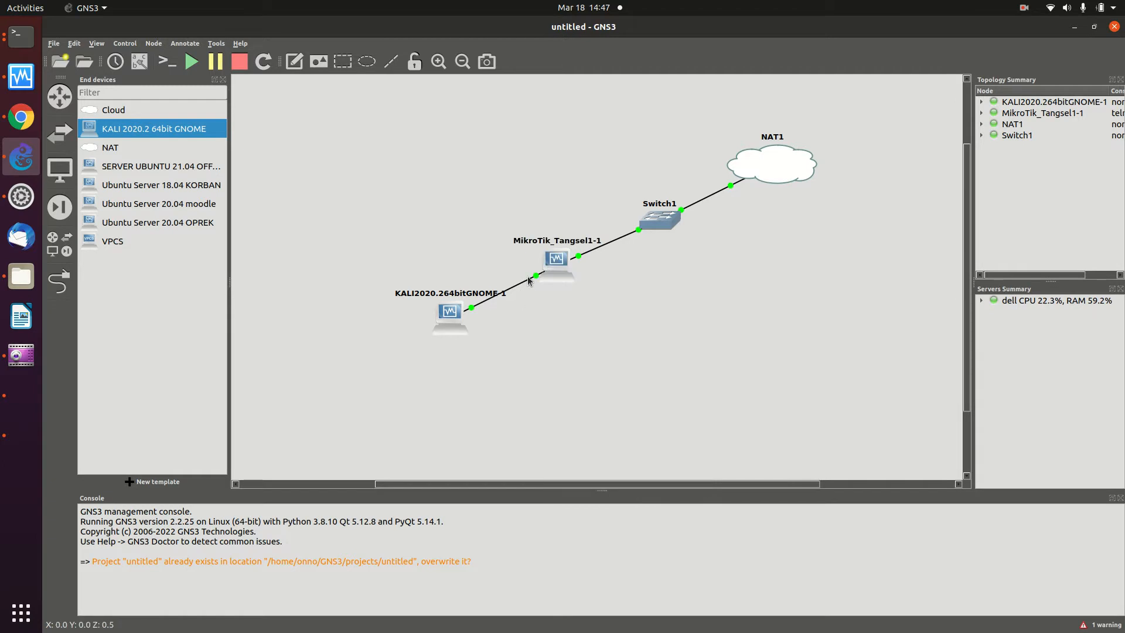
right_click(532, 281)
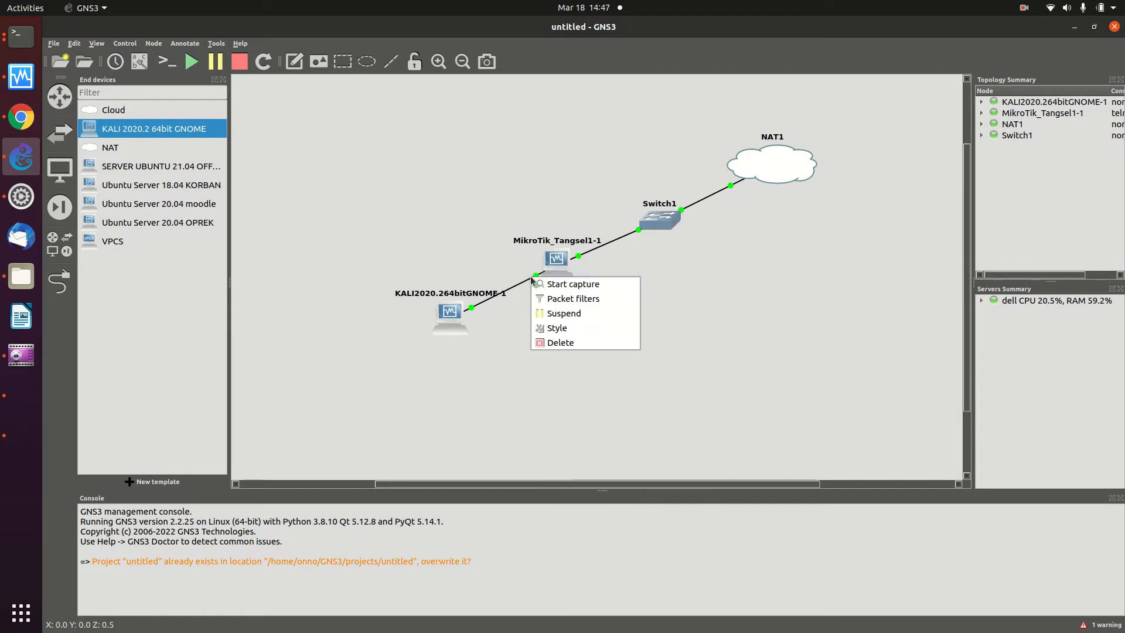
click(567, 343)
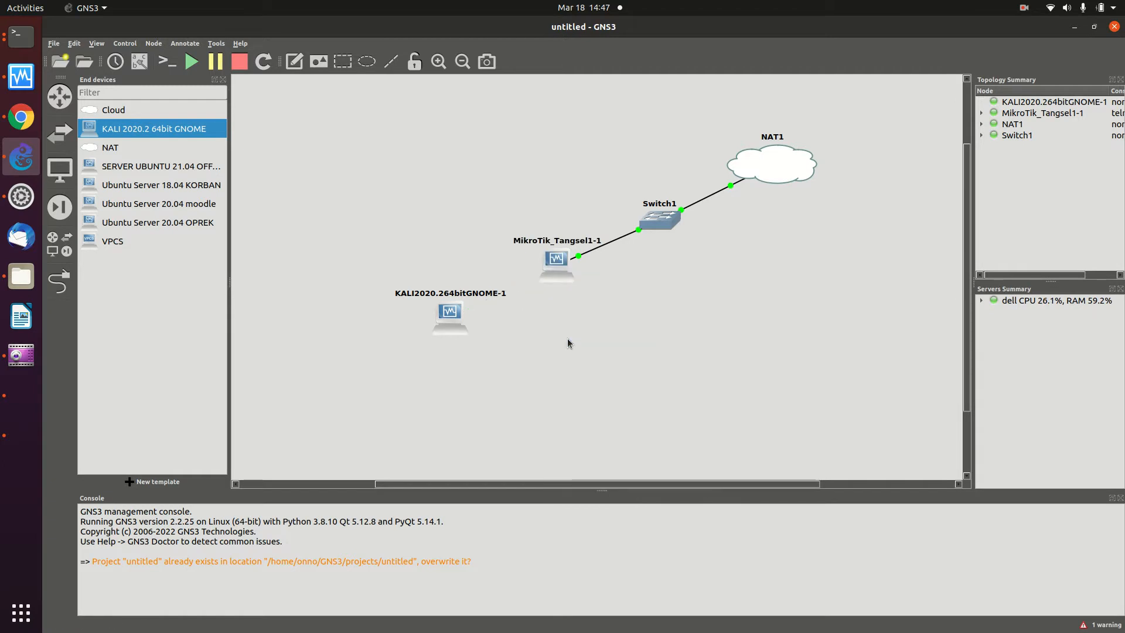
drag(447, 318, 336, 403)
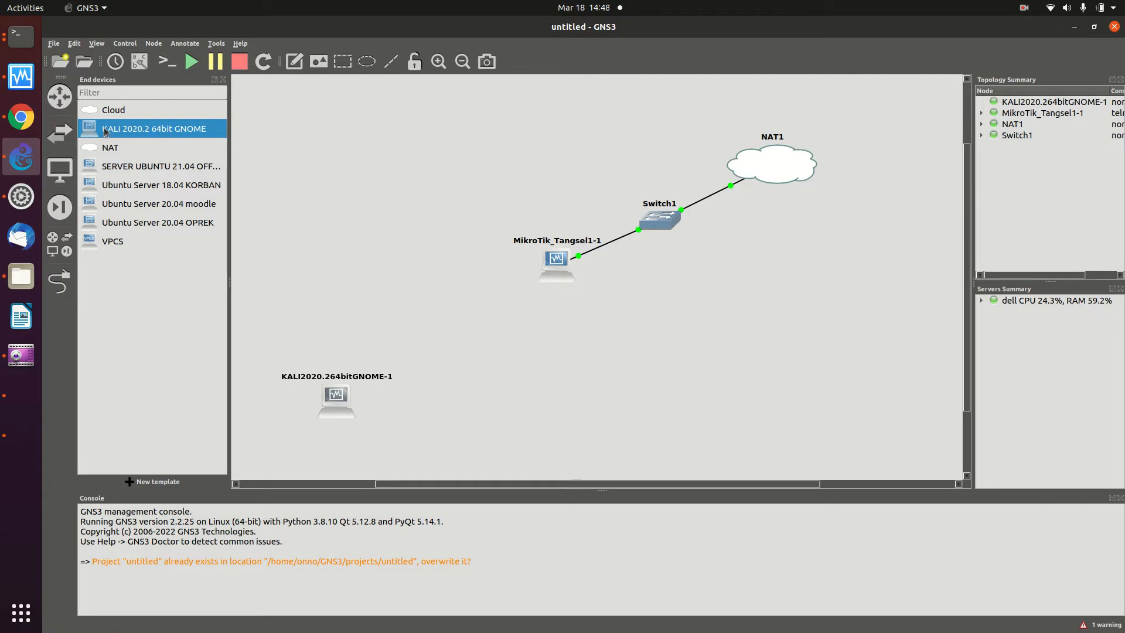
click(58, 96)
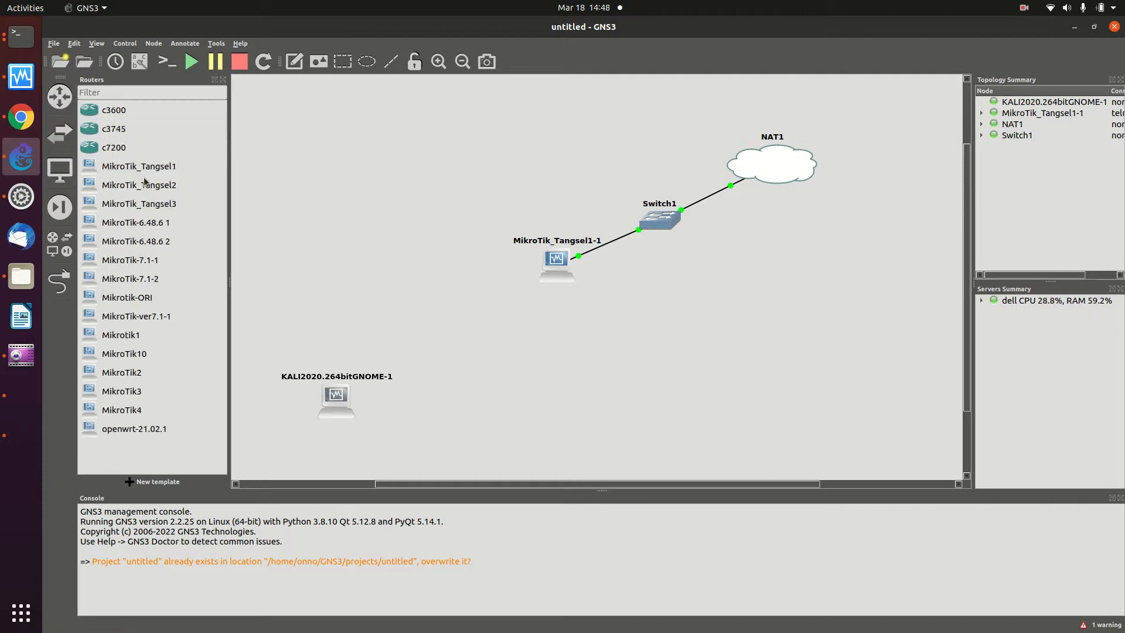
drag(154, 187, 437, 320)
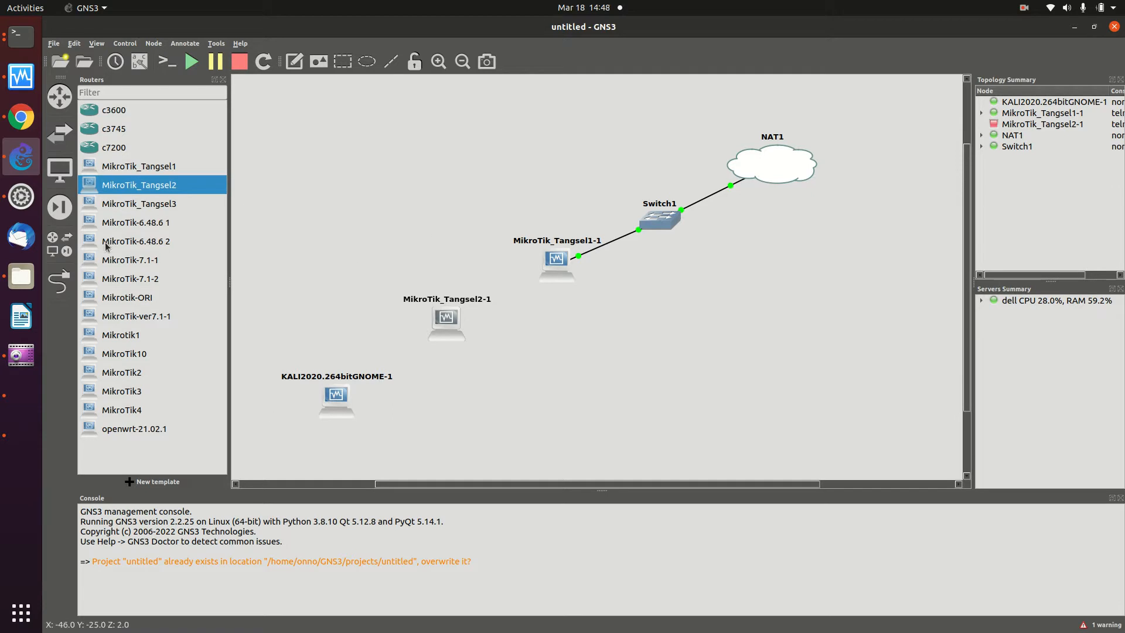
- Link KALI Ethernet0 to MikroTik_Tangsel2-1, and MikroTik_Tangsel2-1 Ethernet0 to MikroTik_Tangsel1-1 Ethernet6
click(58, 294)
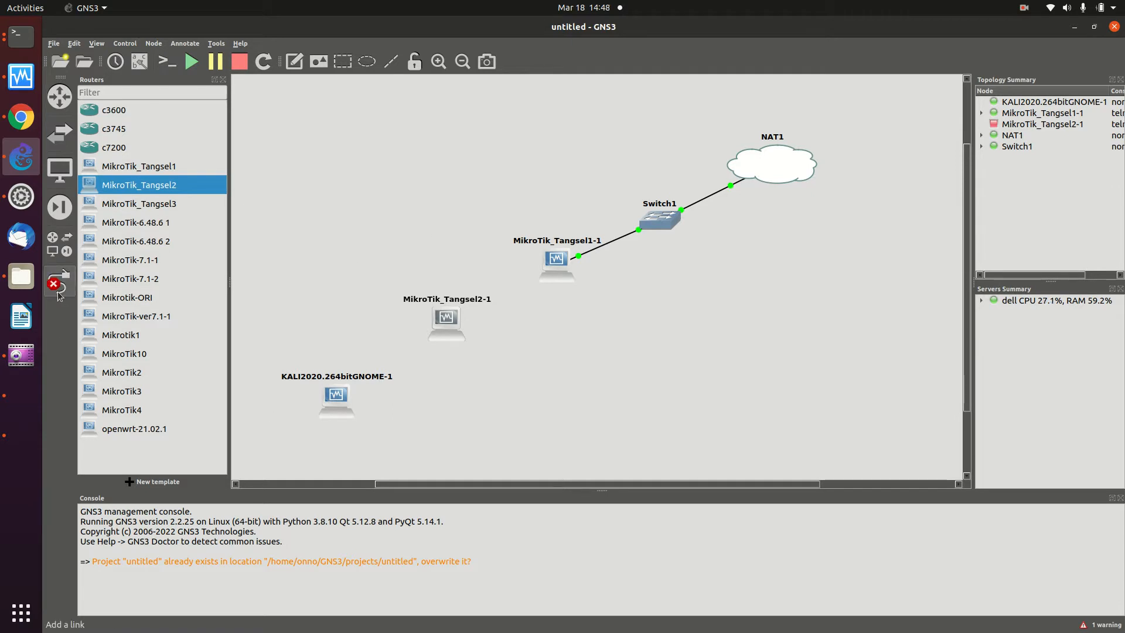
click(336, 400)
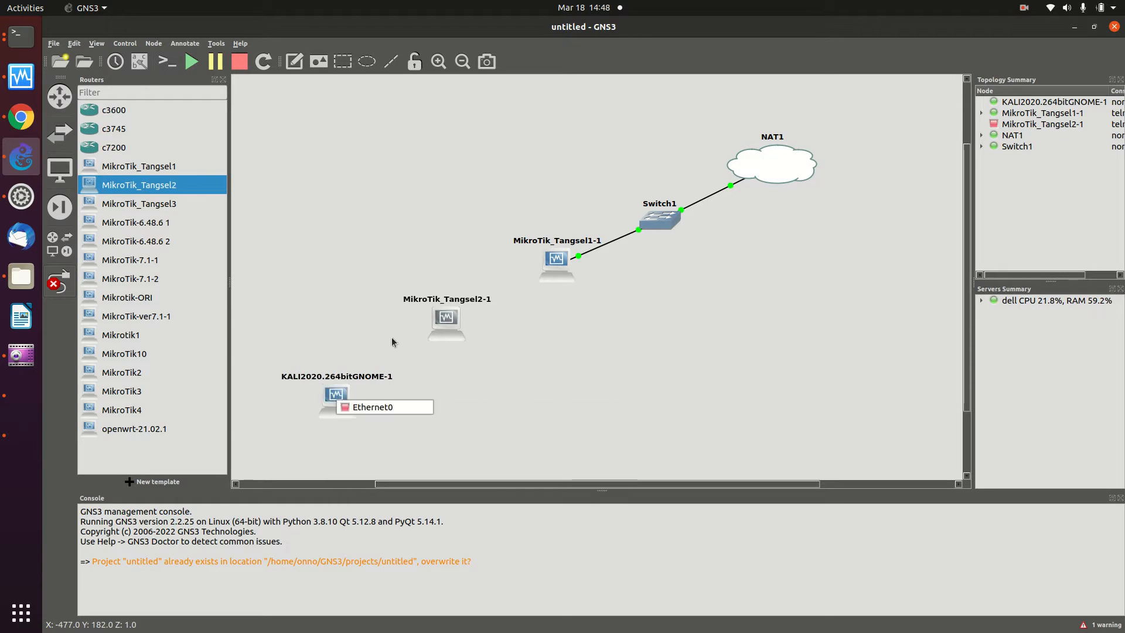
click(357, 407)
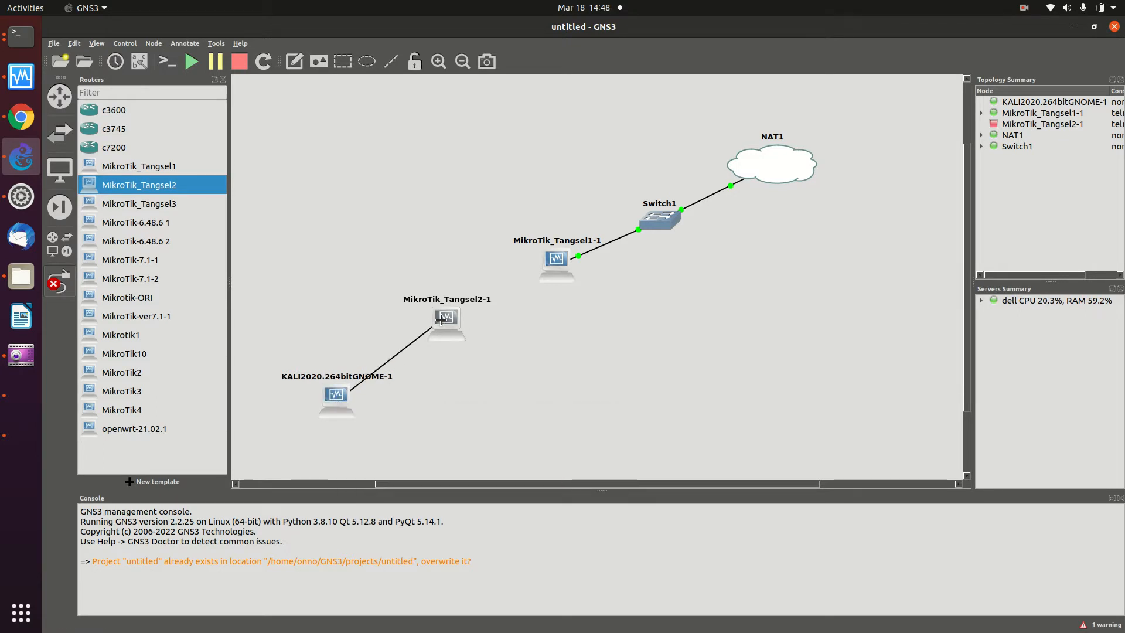
click(443, 321)
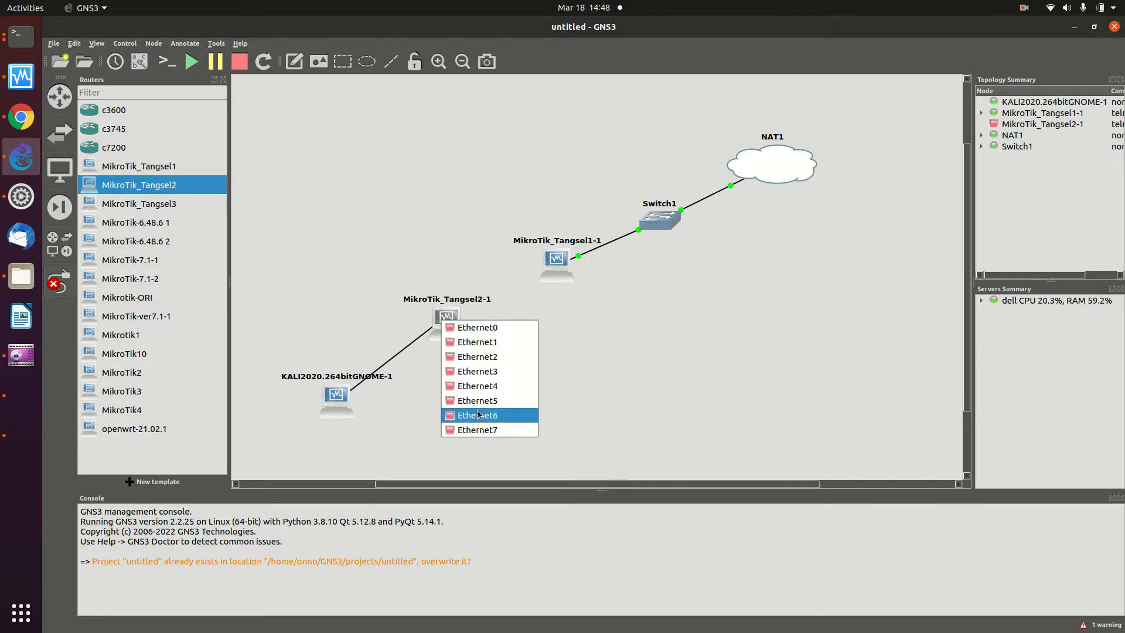
click(463, 399)
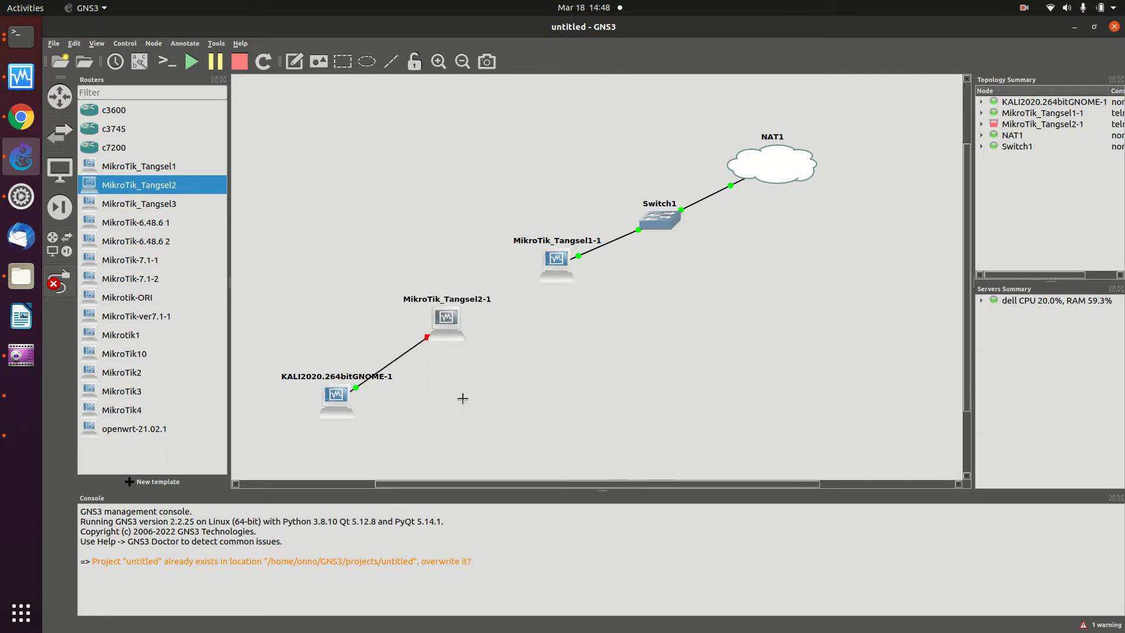
click(453, 324)
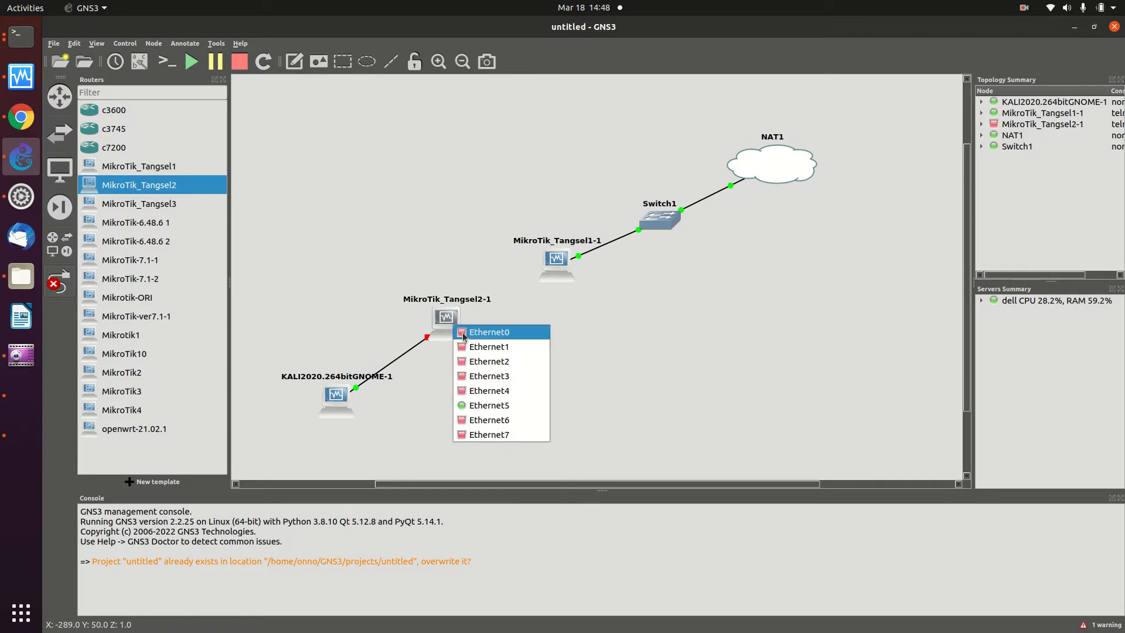
click(464, 333)
click(554, 260)
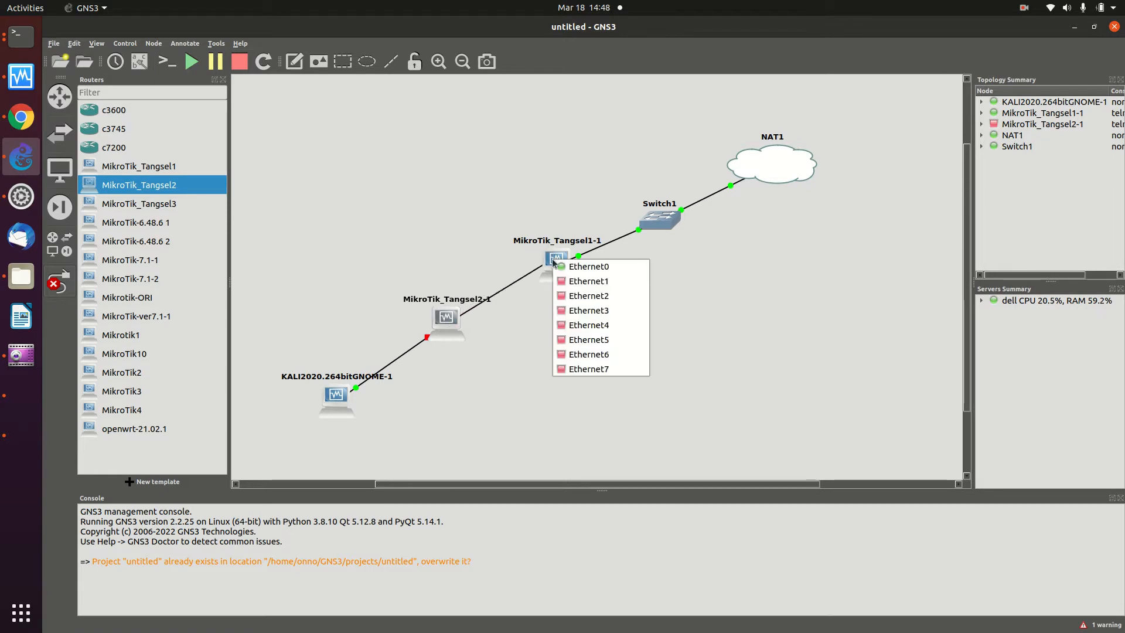
click(568, 355)
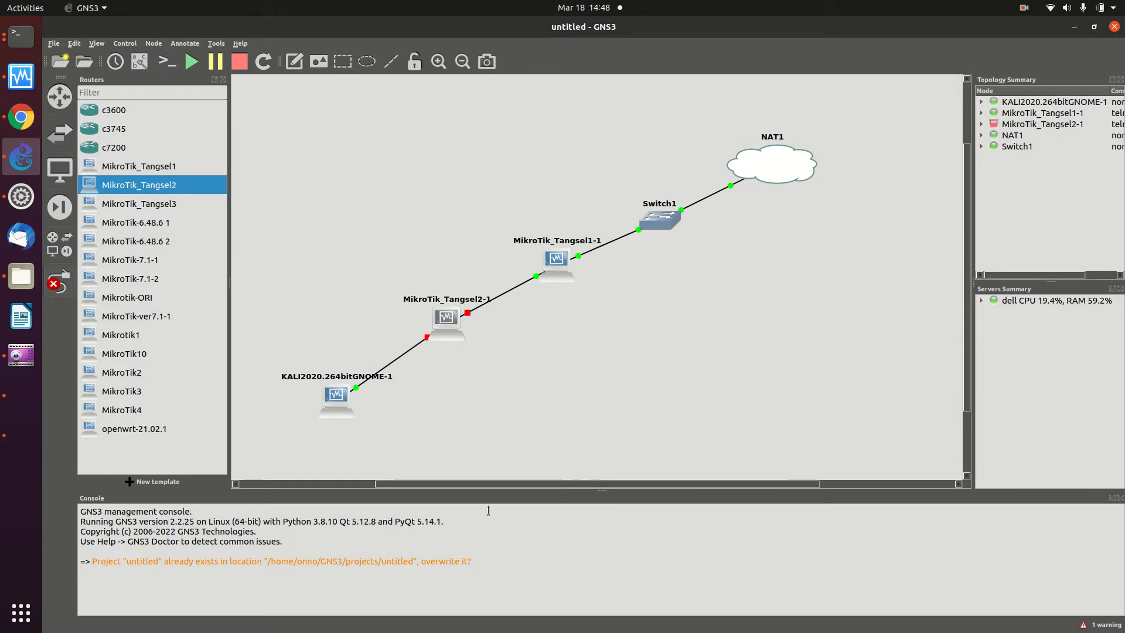
click(60, 282)
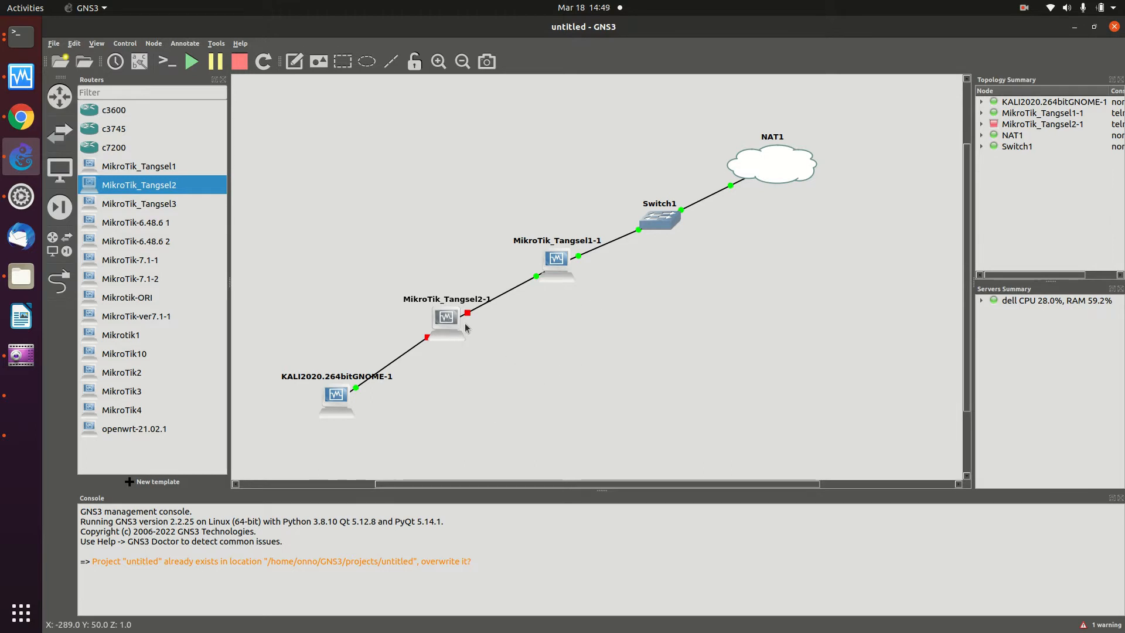
- Start the MikroTik_Tangsel2-1 router so every topology link turns green
right_click(445, 318)
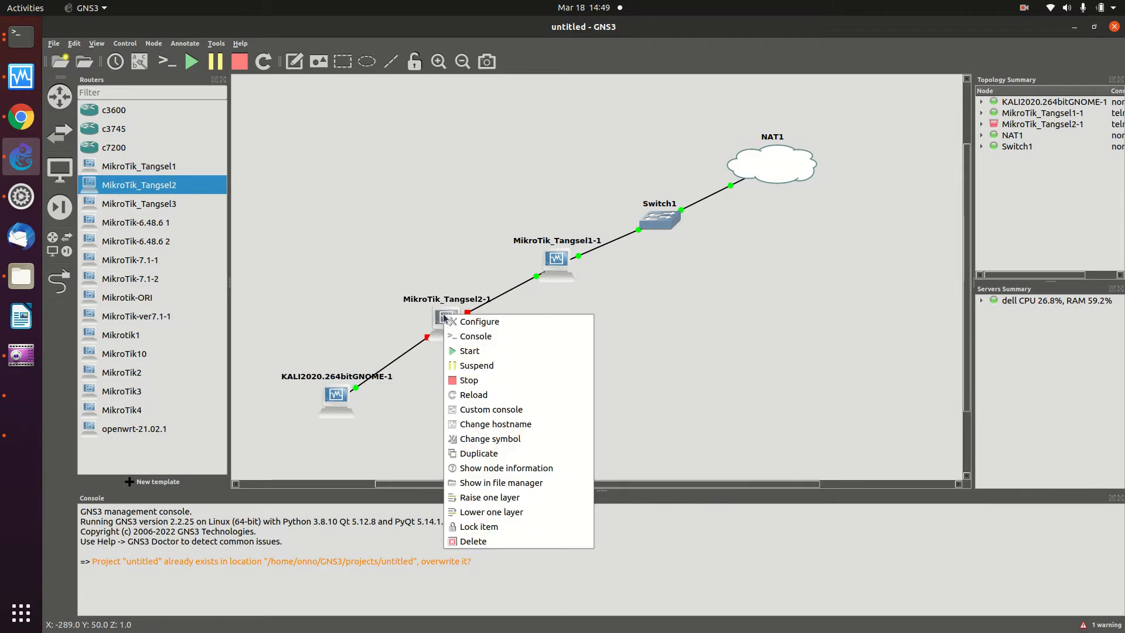
click(476, 350)
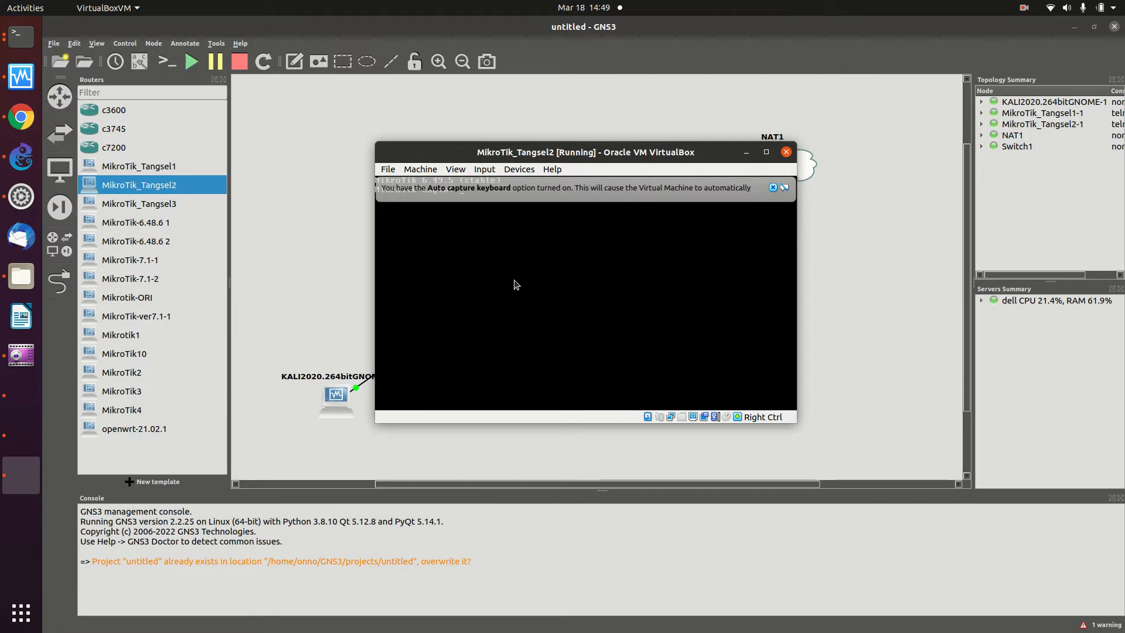
click(273, 269)
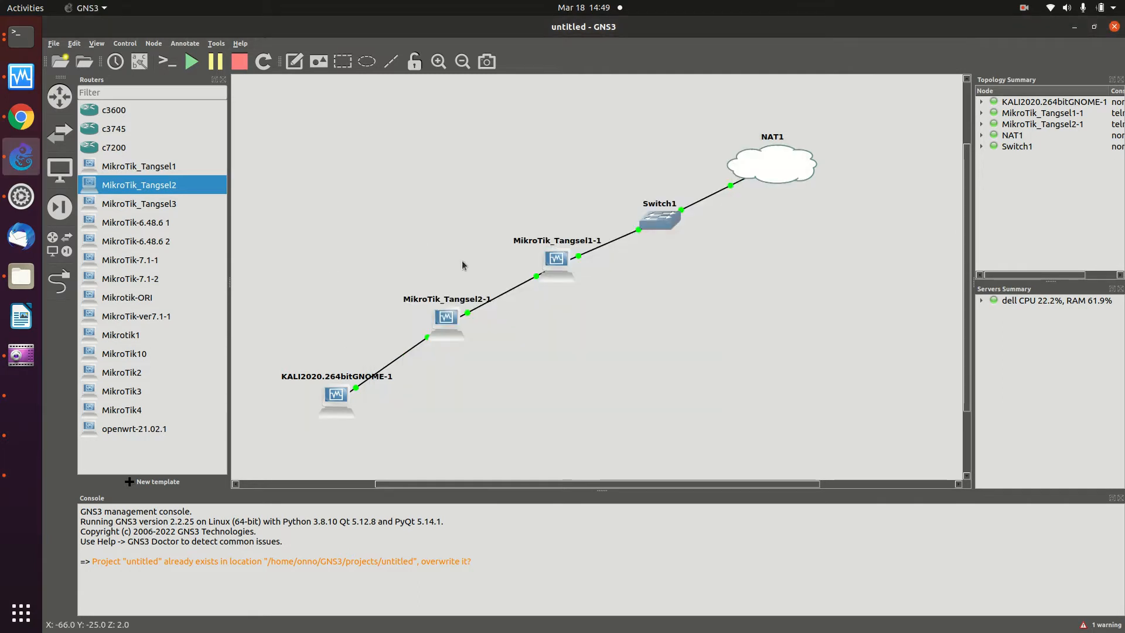
right_click(444, 320)
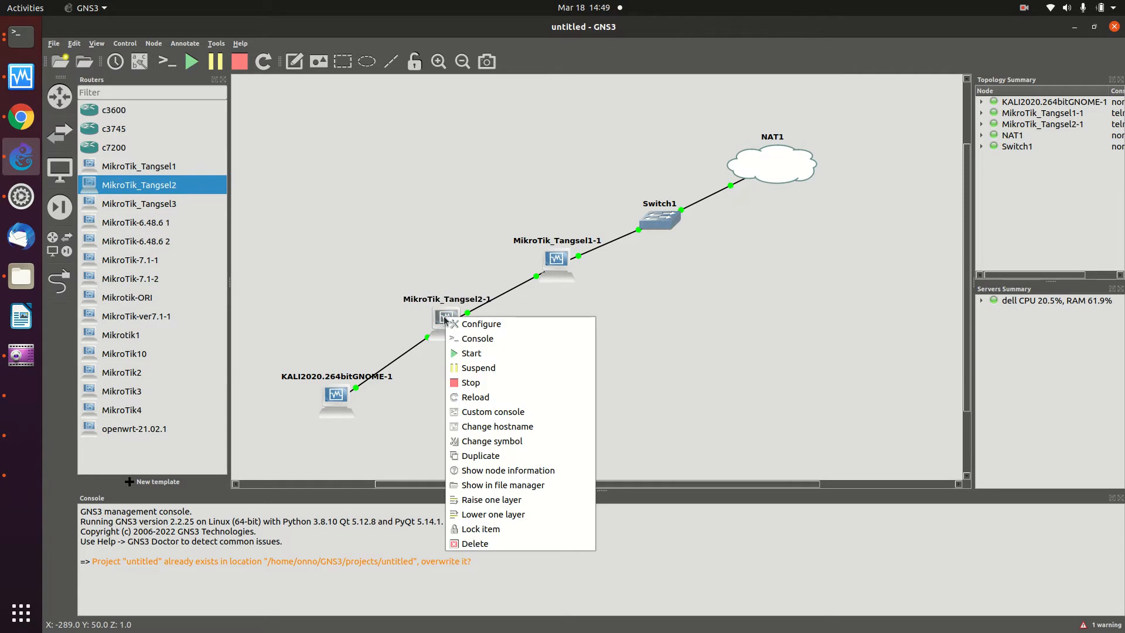
- Log in to the MikroTik_Tangsel2-1 console as admin with a blank password, skipping the licence and new password
click(463, 339)
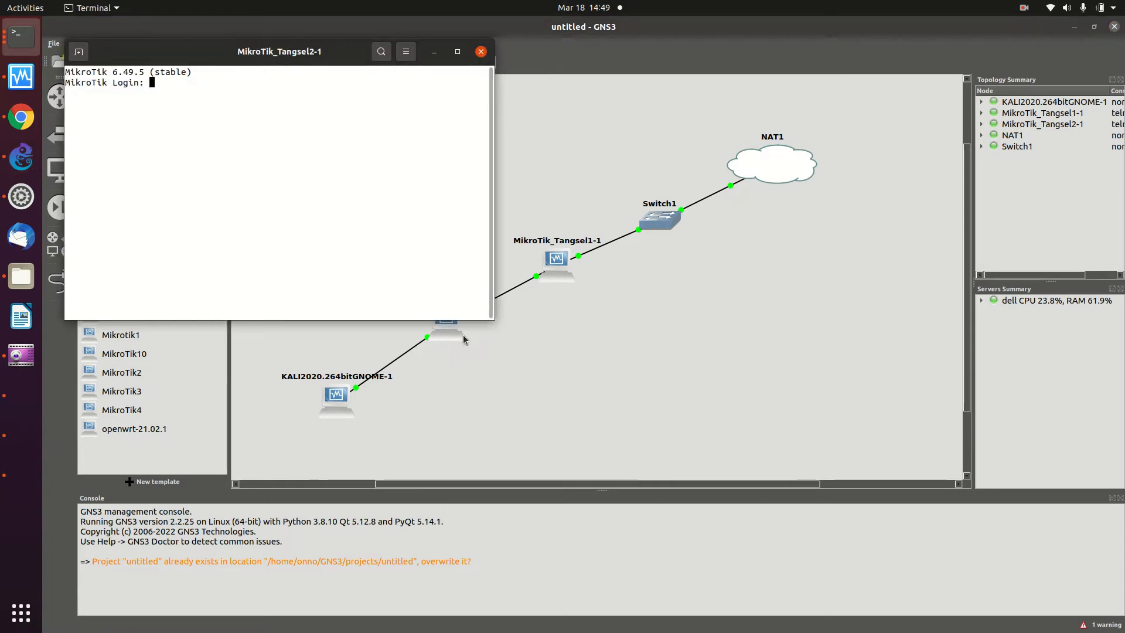
text(admin)
key(Return)
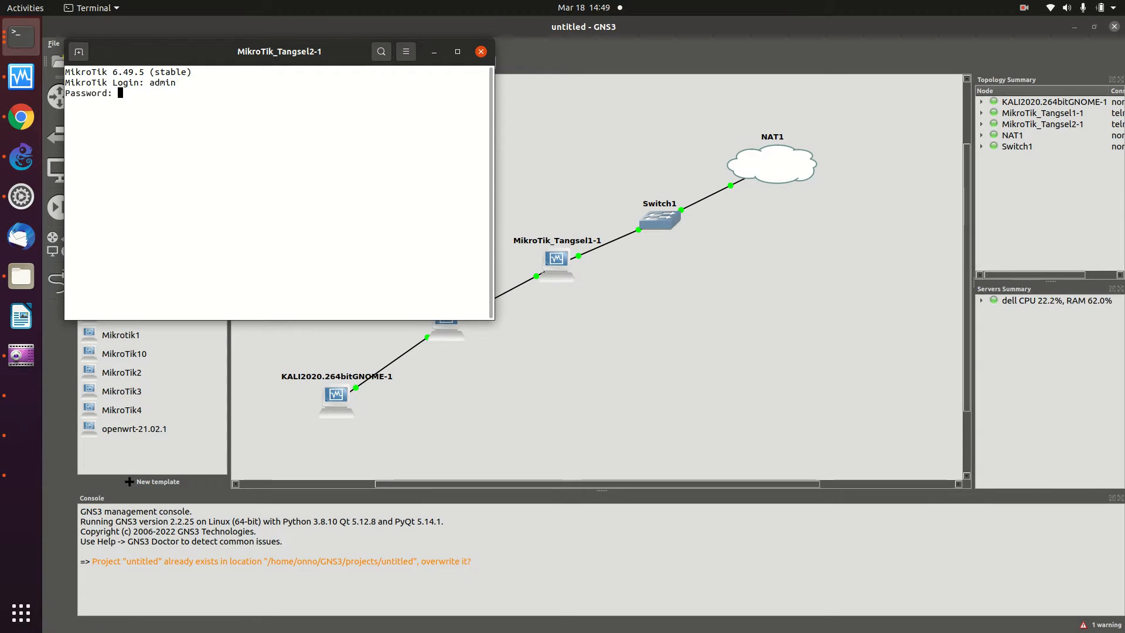
key(Return)
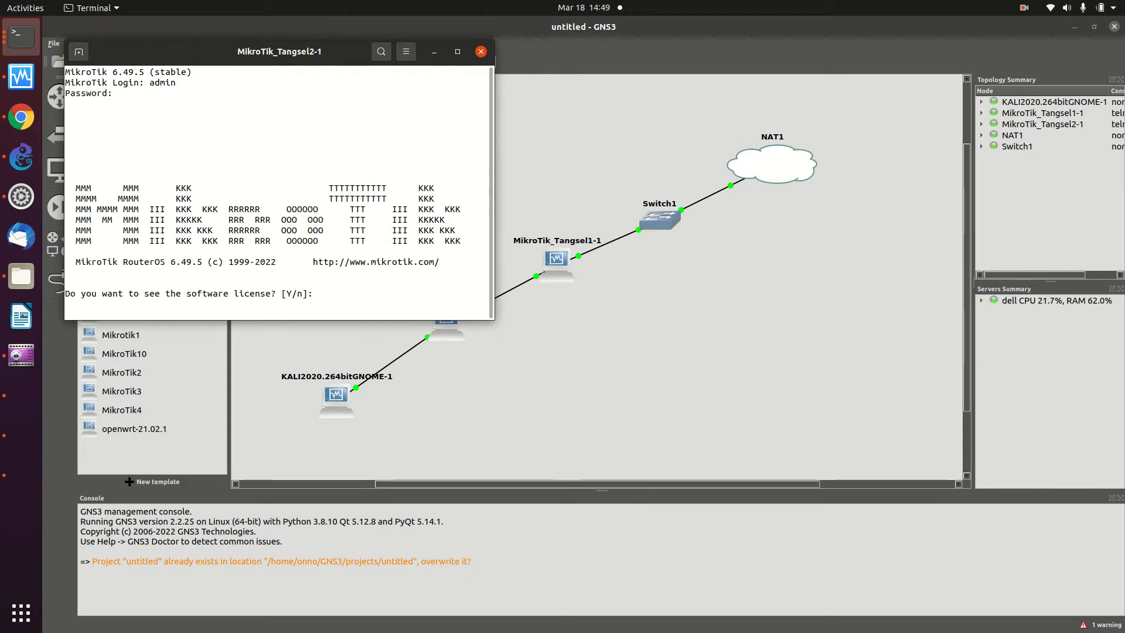
key(Return)
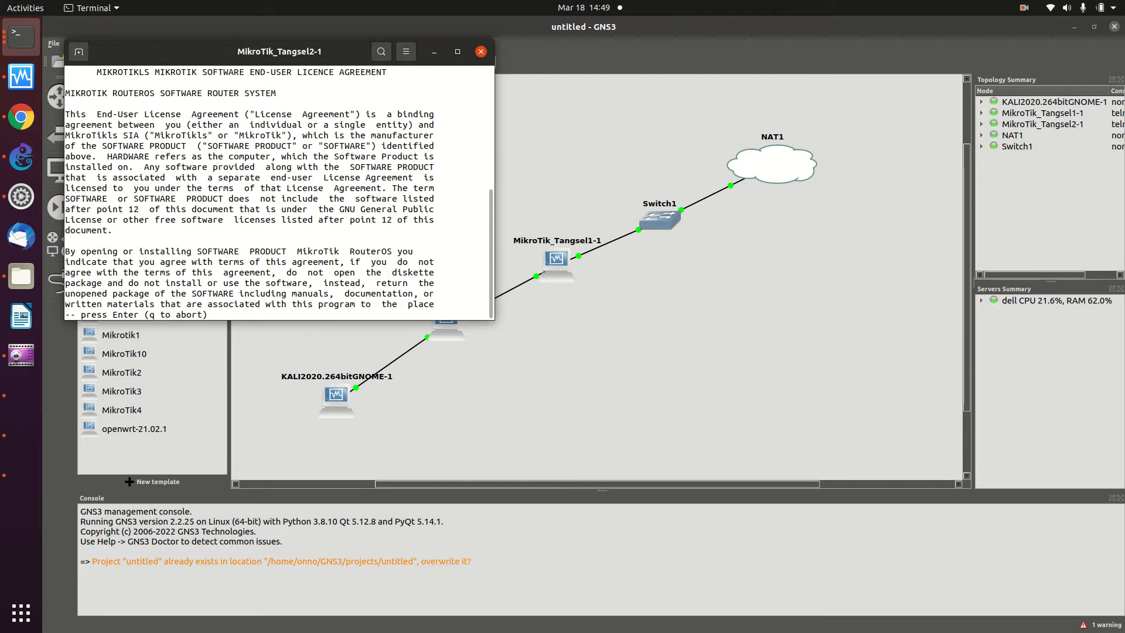
key(q)
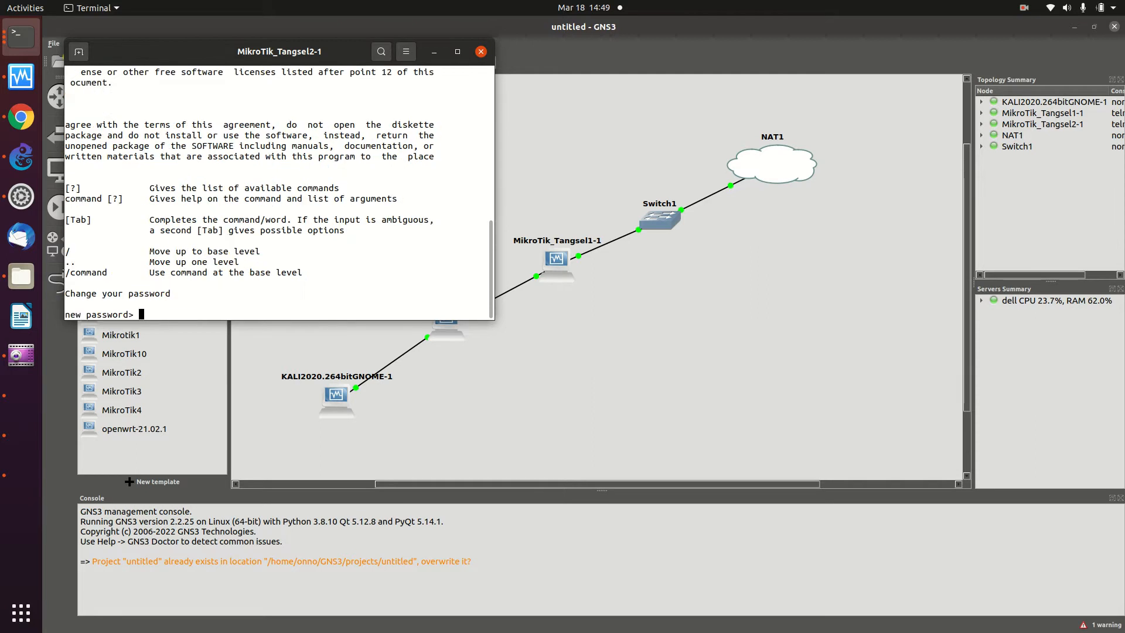
key(Return)
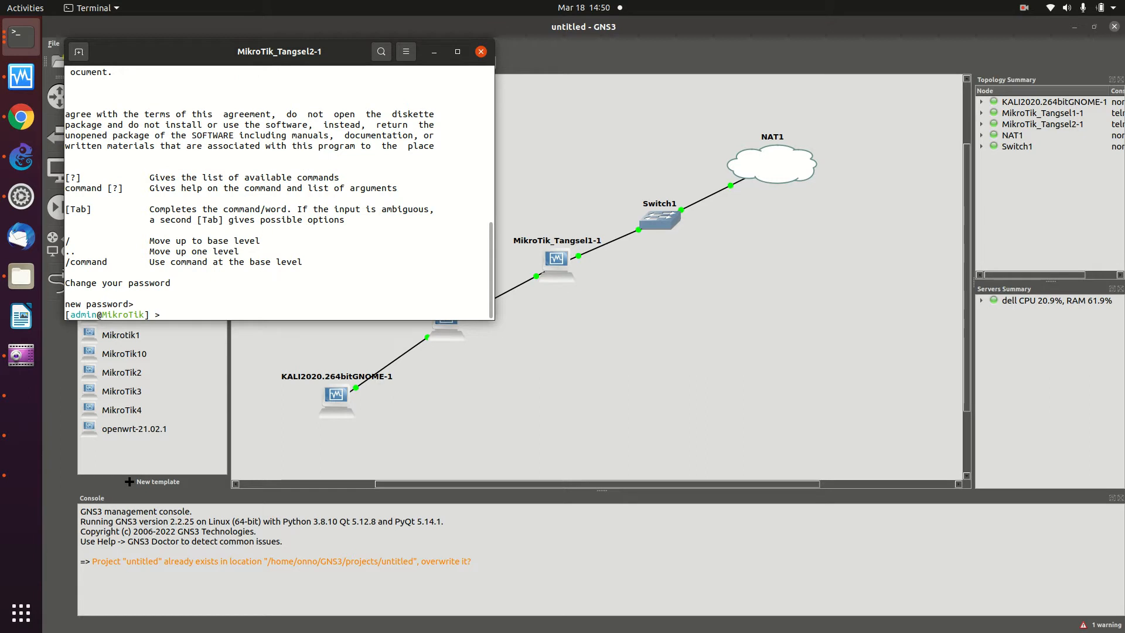
click(11, 401)
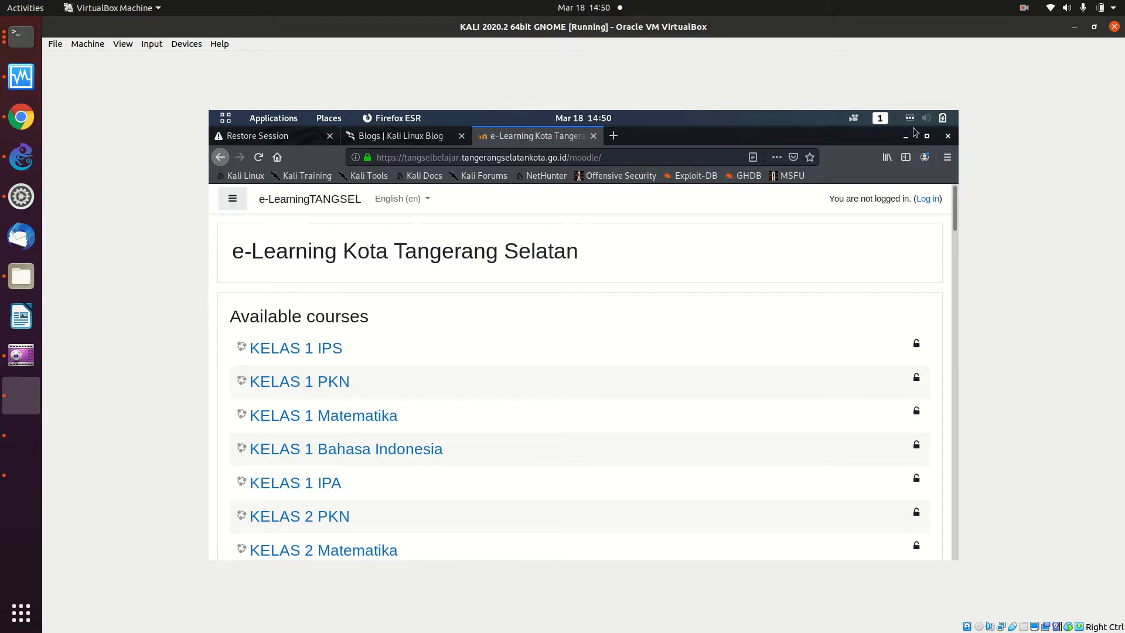
- Run ifconfig in the Kali terminal to confirm eth0 has no IPv4 address
key(ctrl+Page_Up)
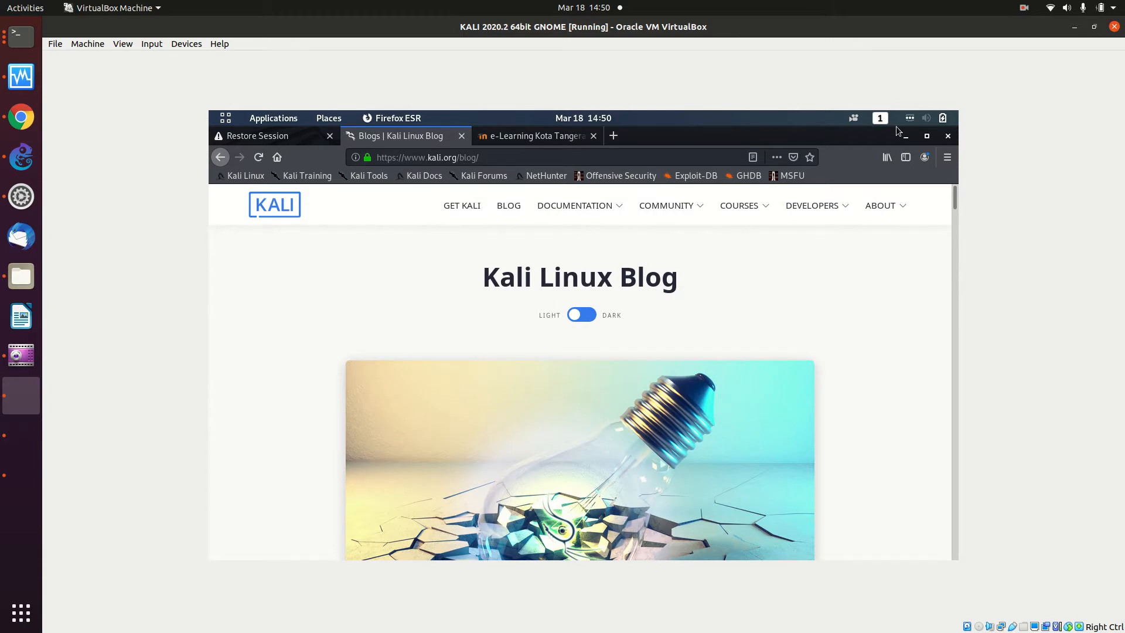
key(alt+Tab)
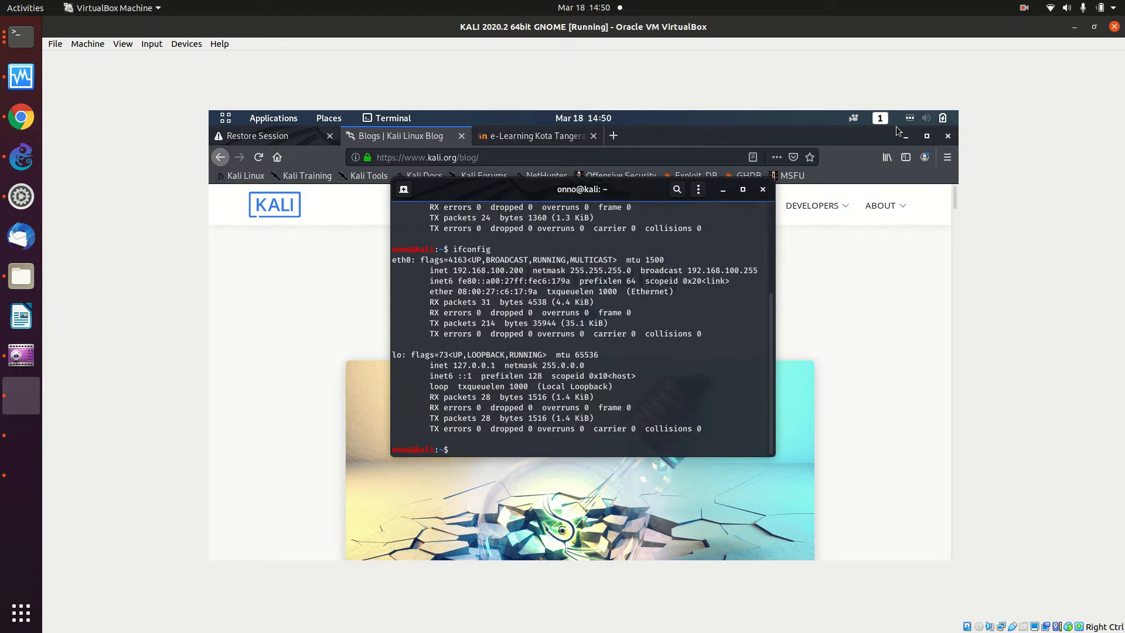
text(ifconfig)
key(Return)
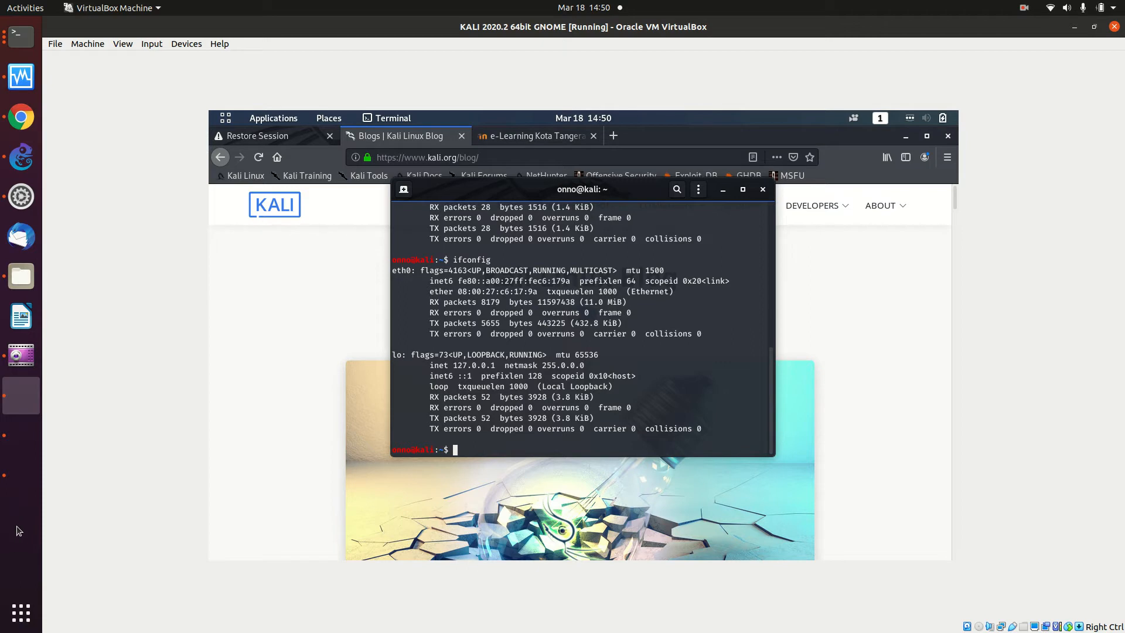
- Run /ip address print in the MikroTik console, showing 192.168.100.199/24 on ether1
click(25, 490)
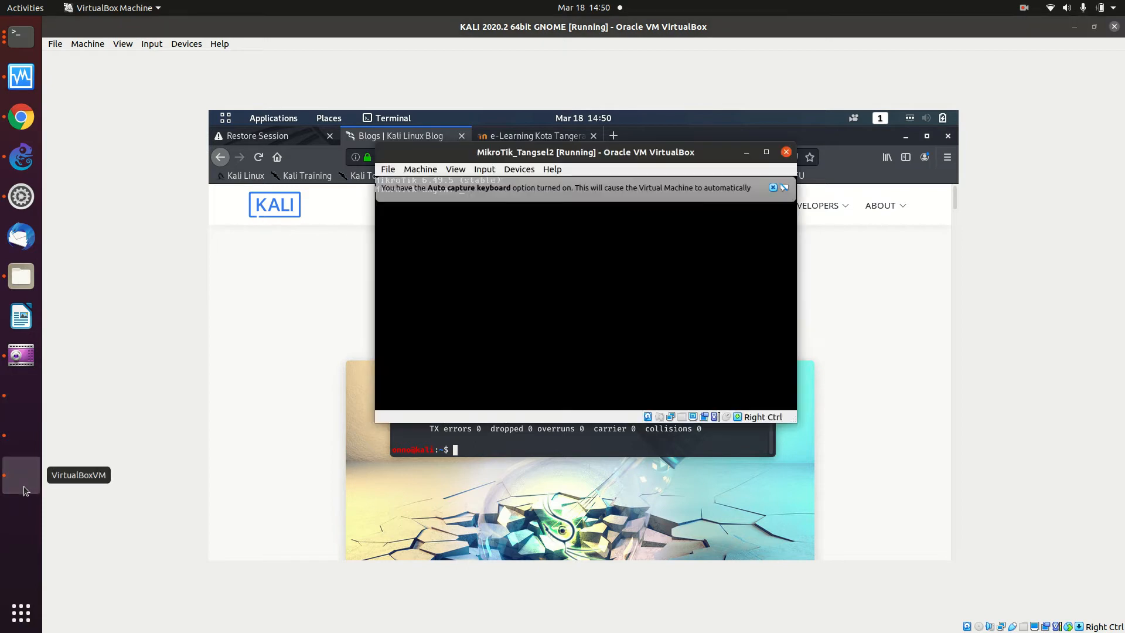
click(24, 40)
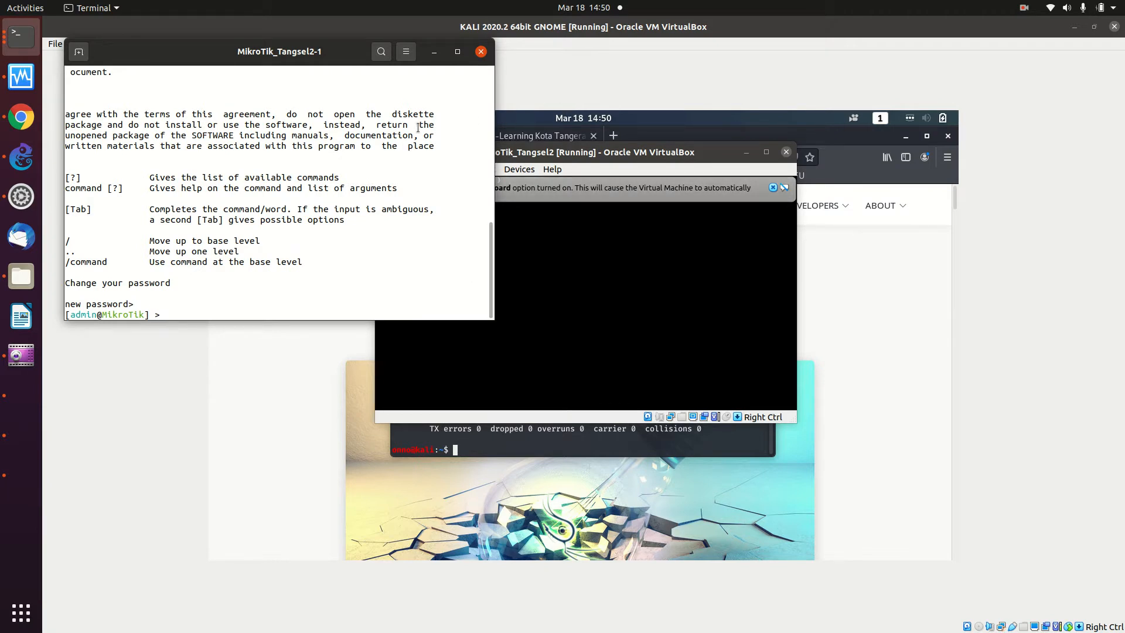
text(/ip address-)
key(BackSpace)
text(print)
key(Return)
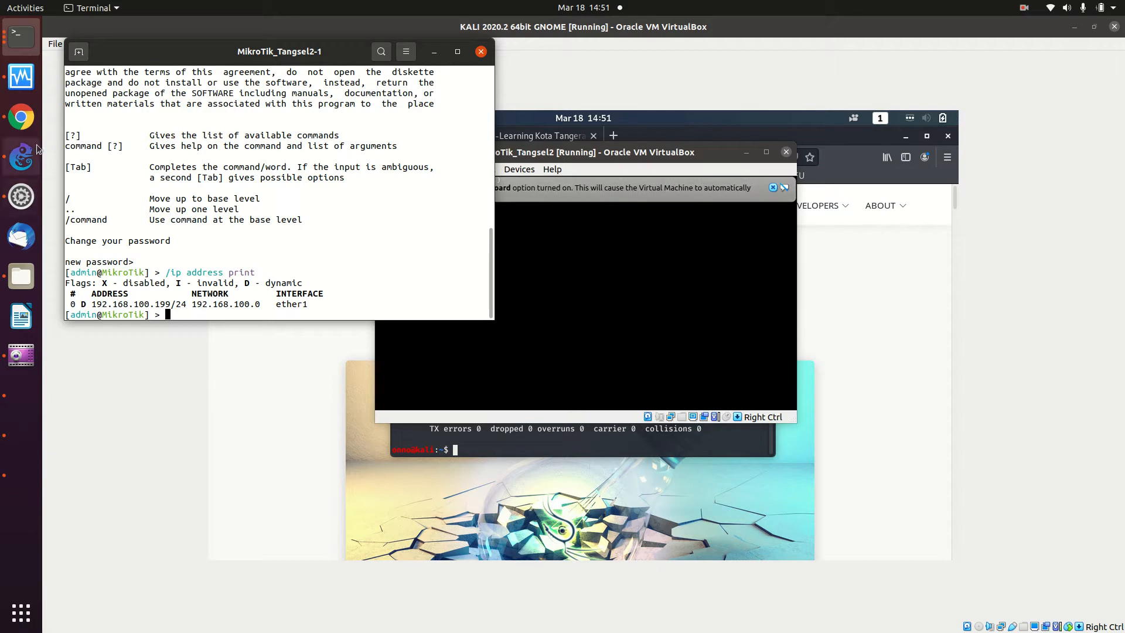
click(23, 119)
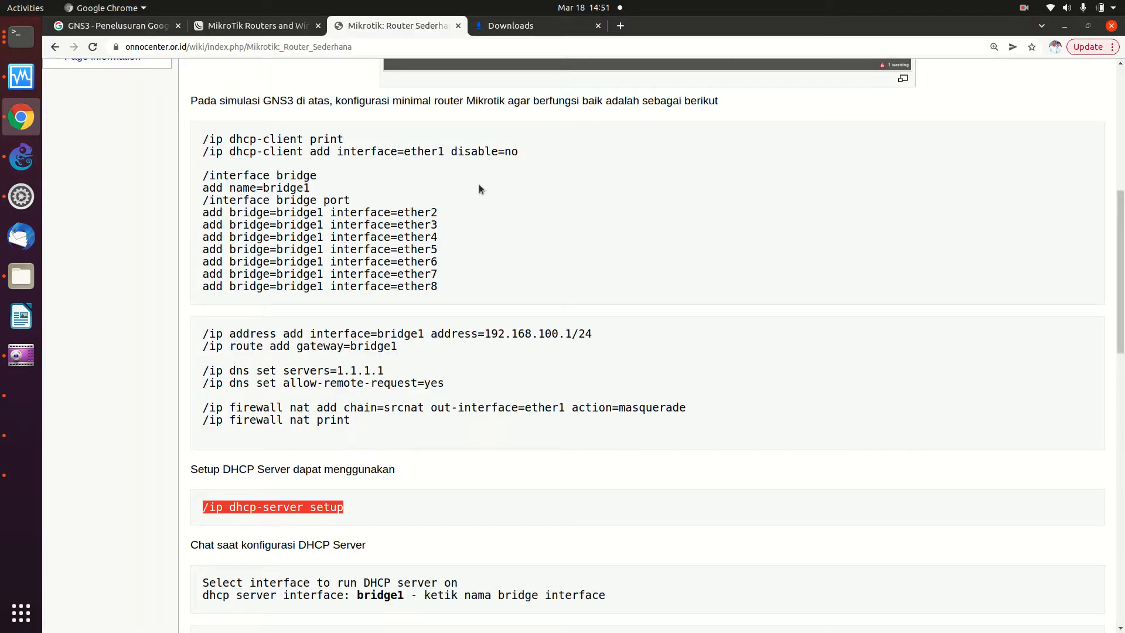
- Copy the wiki's commands from /interface bridge through /ip firewall nat print
drag(203, 175, 348, 419)
right_click(334, 419)
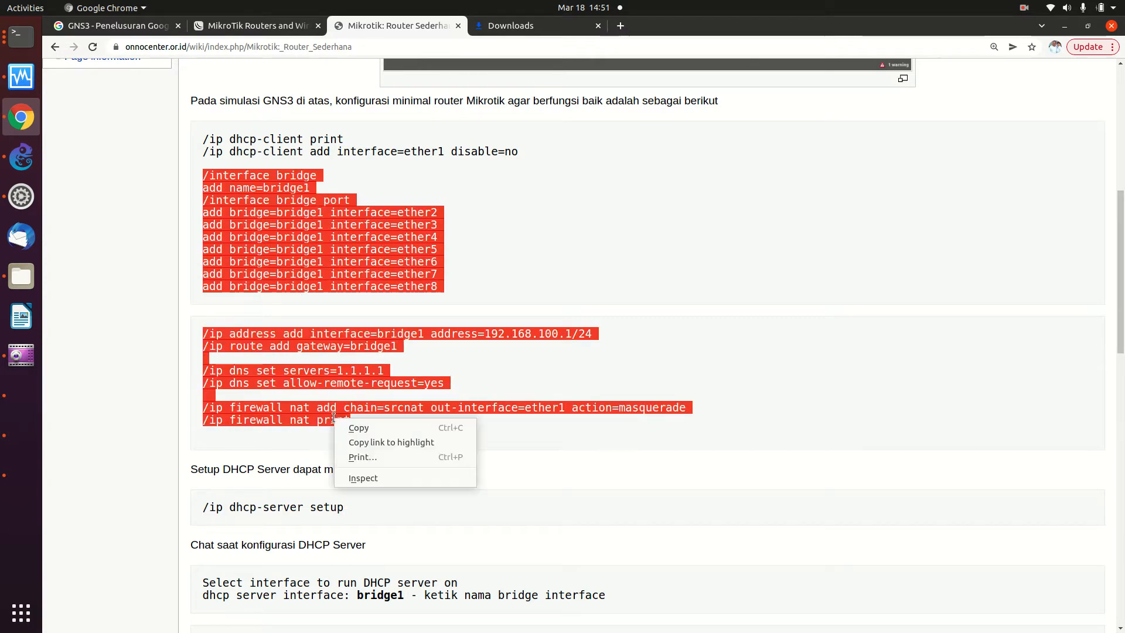
click(354, 429)
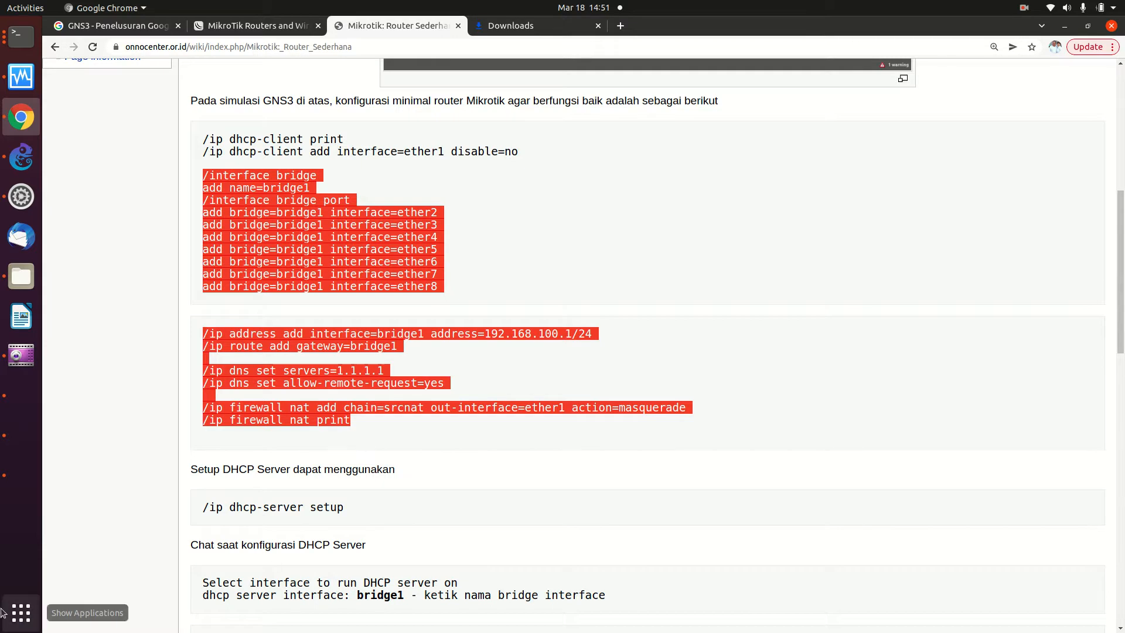
click(17, 614)
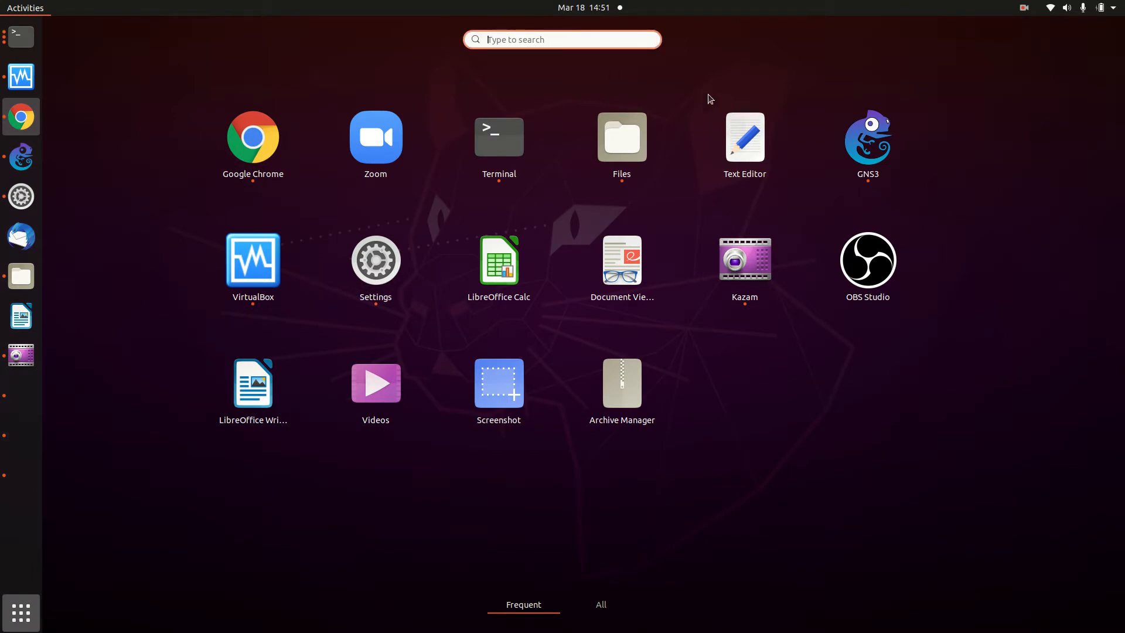
- Paste the commands into a new Text Editor document and change line 11's address to 10.10.10.1/24
click(721, 130)
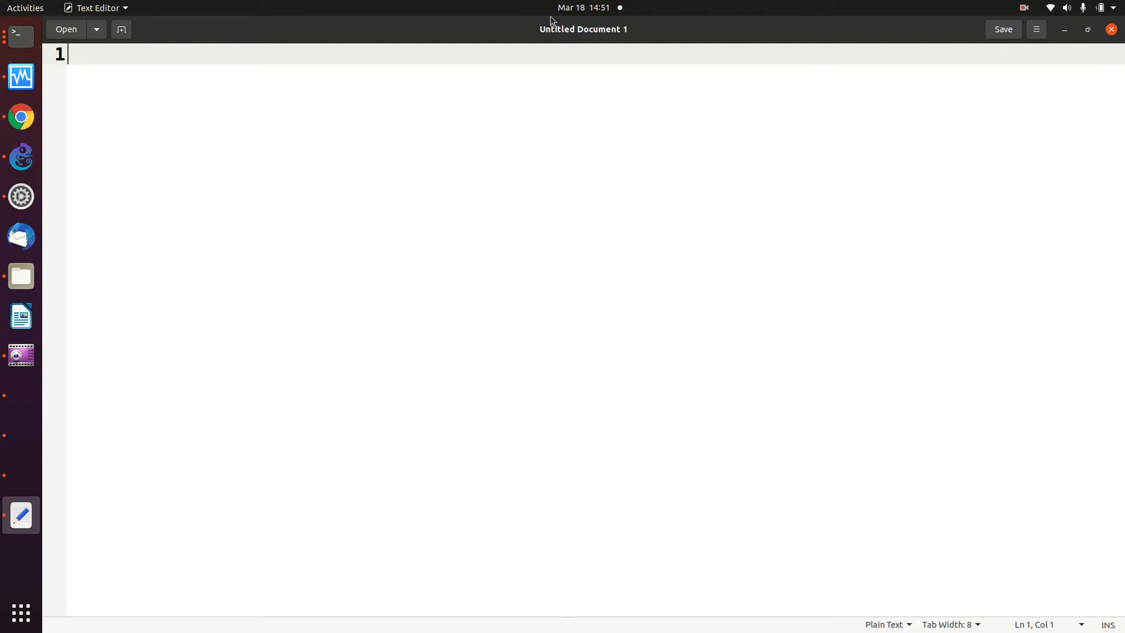
right_click(117, 58)
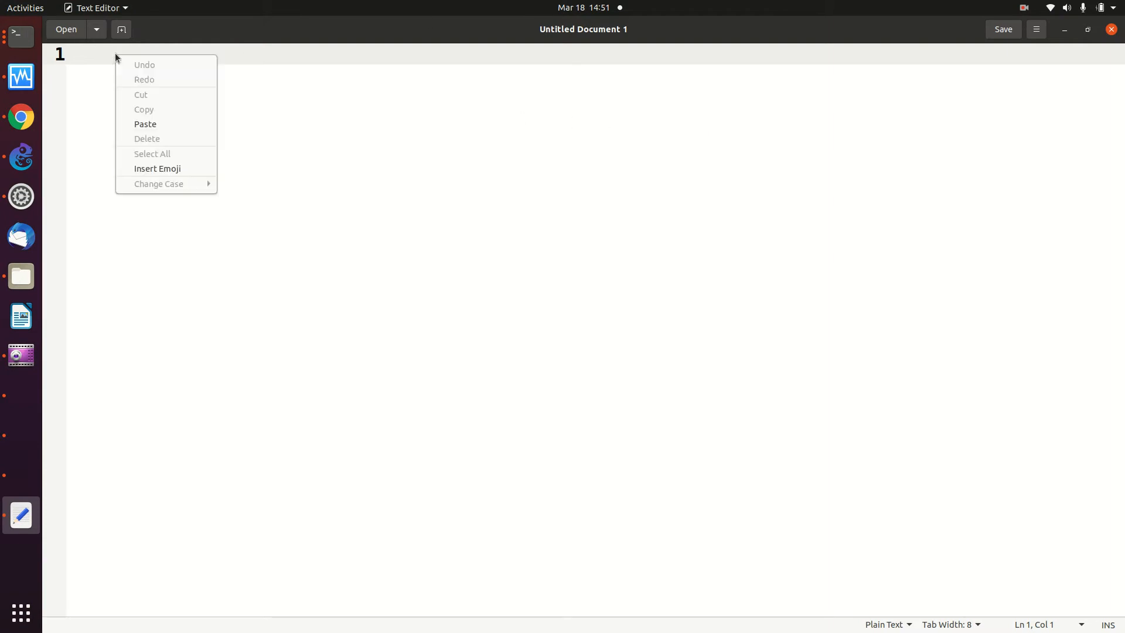
click(146, 123)
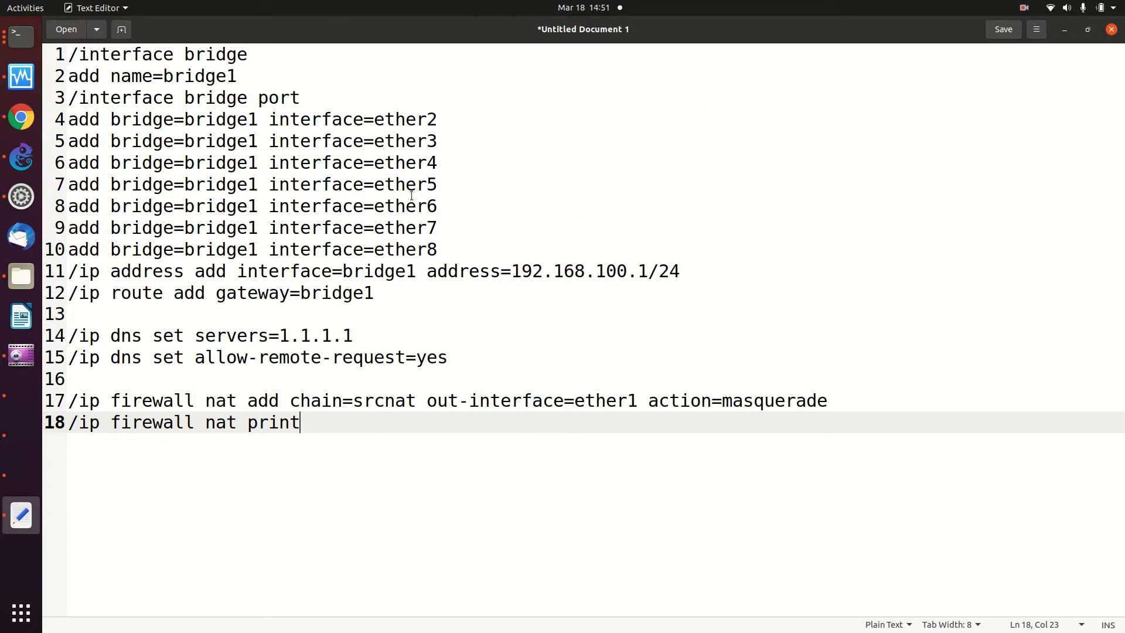
click(612, 270)
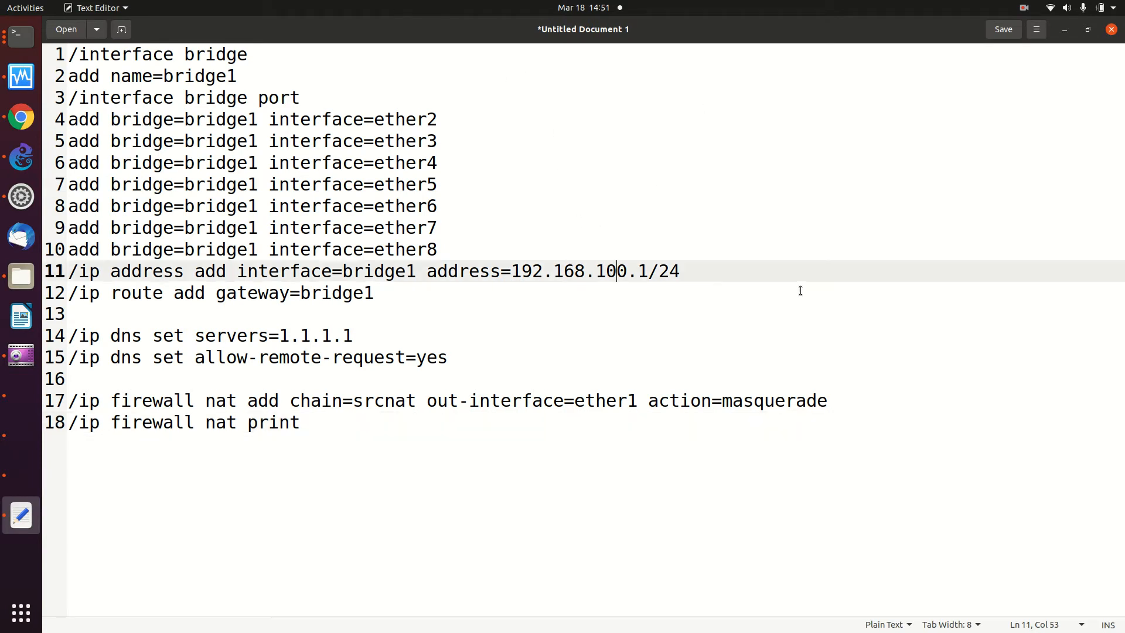
key(BackSpace)
key(BackSpace)
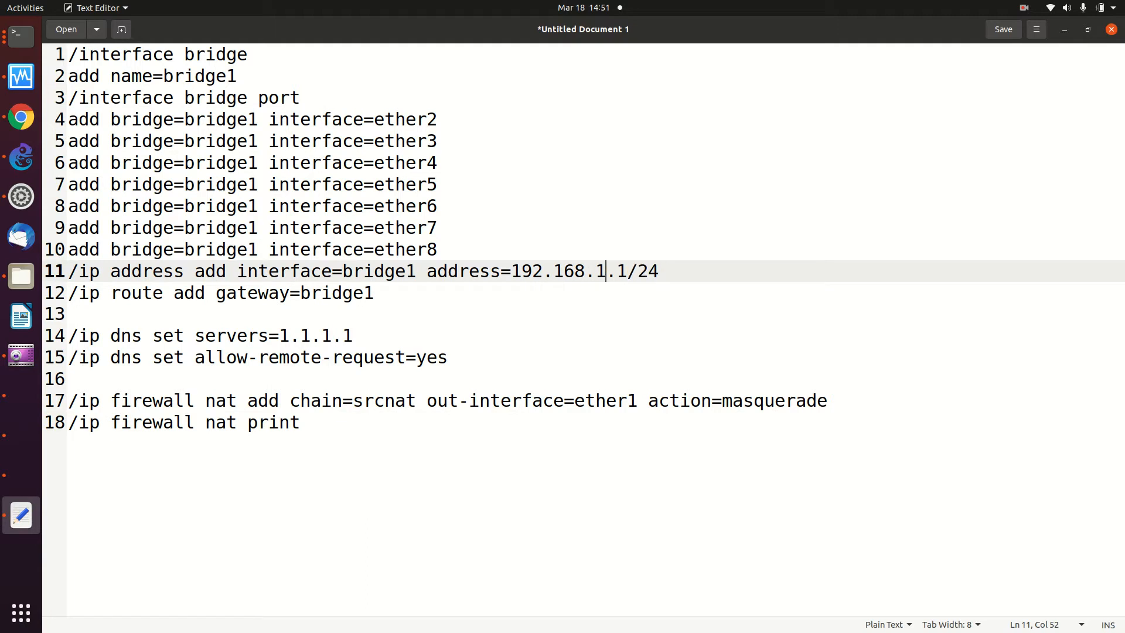
key(BackSpace)
key(BackSpace)
key(BackSpace)
key(BackSpace)
key(BackSpace)
key(BackSpace)
key(BackSpace)
key(BackSpace)
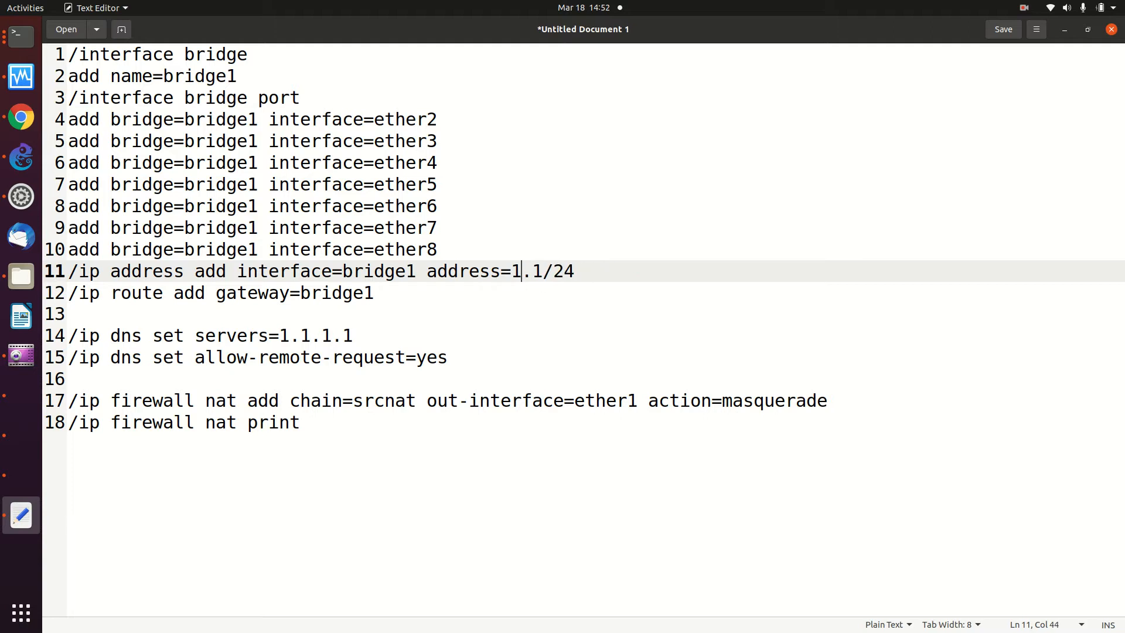
text(0.10.10)
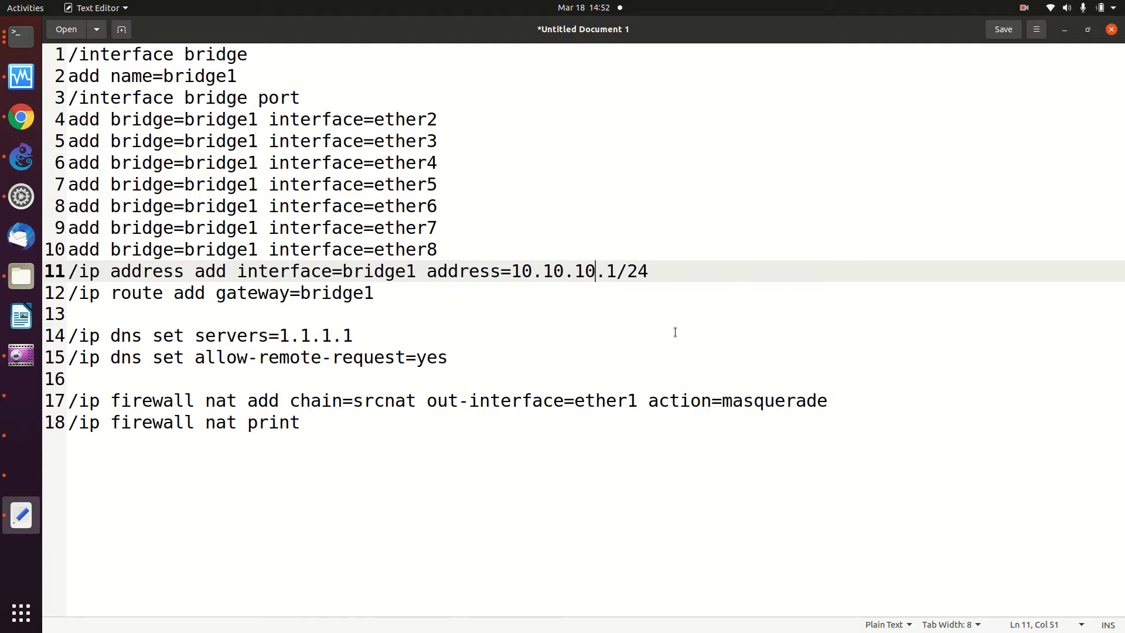
- Copy the whole edited 18-line script
key(ctrl+a)
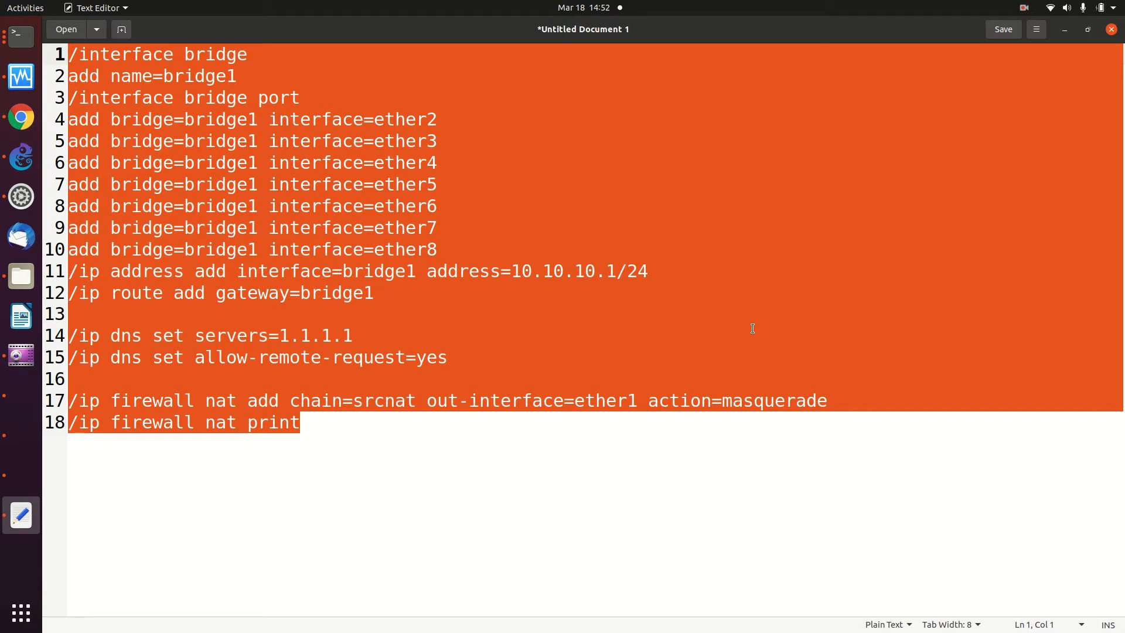
right_click(560, 194)
click(607, 247)
- Paste and run the script in the MikroTik console, creating bridge1, 10.10.10.1/24, DNS and masquerade NAT
click(16, 52)
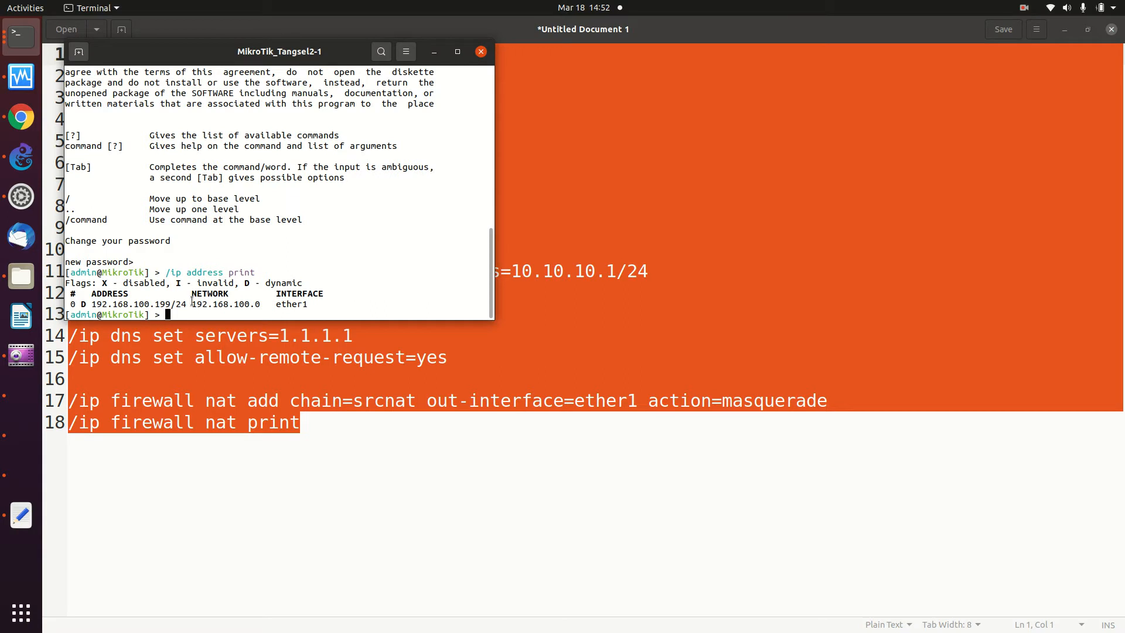
right_click(202, 317)
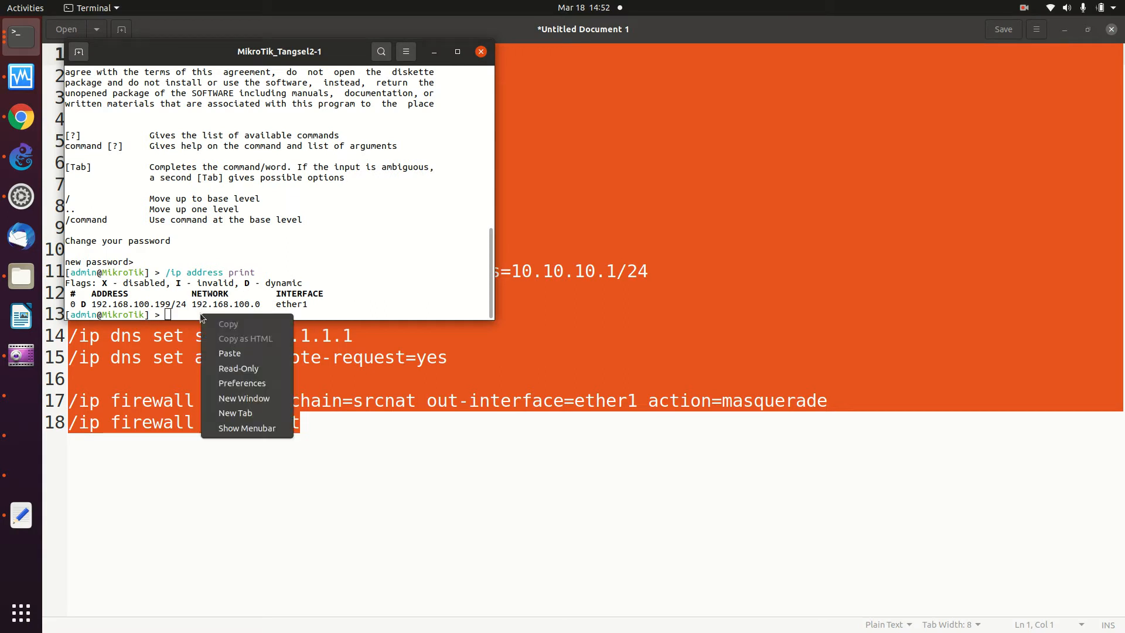
click(237, 351)
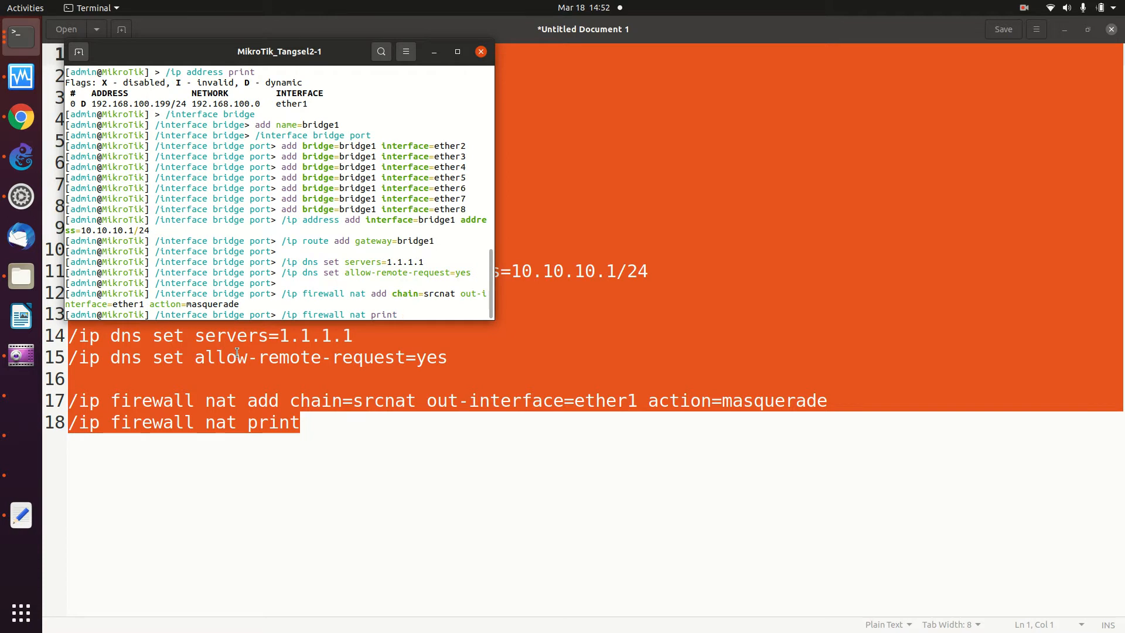
key(Return)
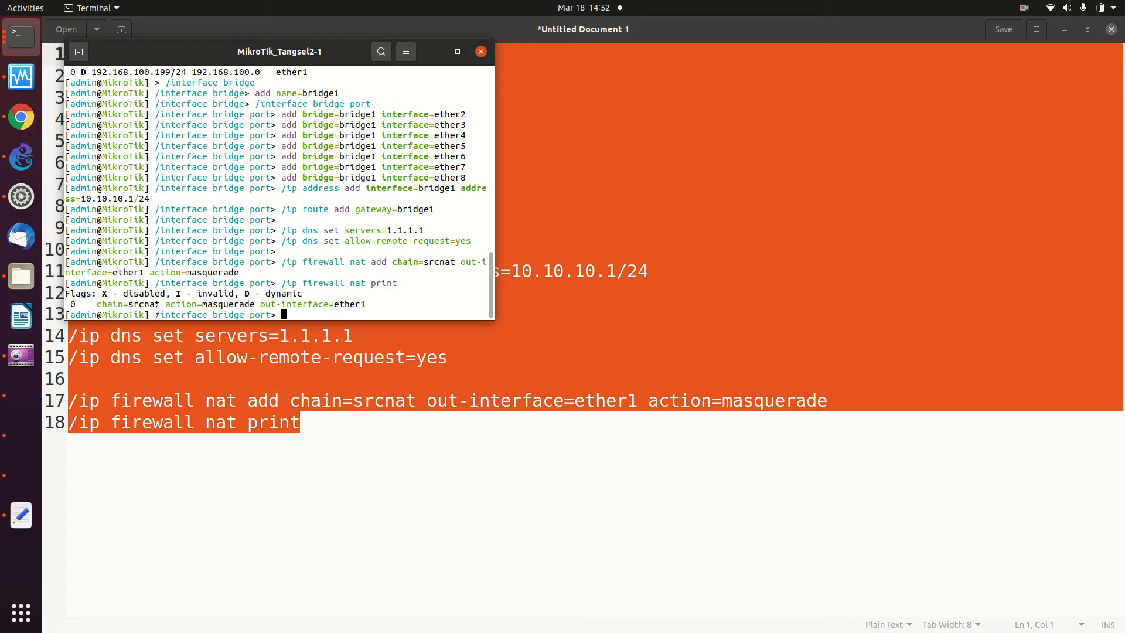
- Copy the '/ip dhcp-server setup' command from the Mikrotik wiki page
click(21, 117)
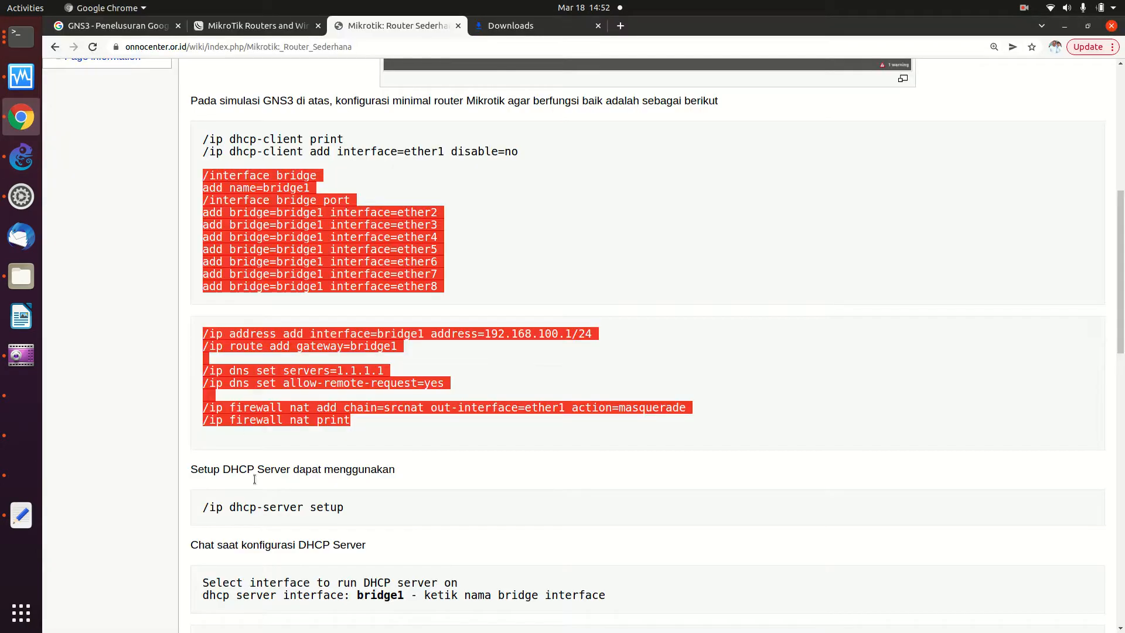
drag(201, 507, 300, 520)
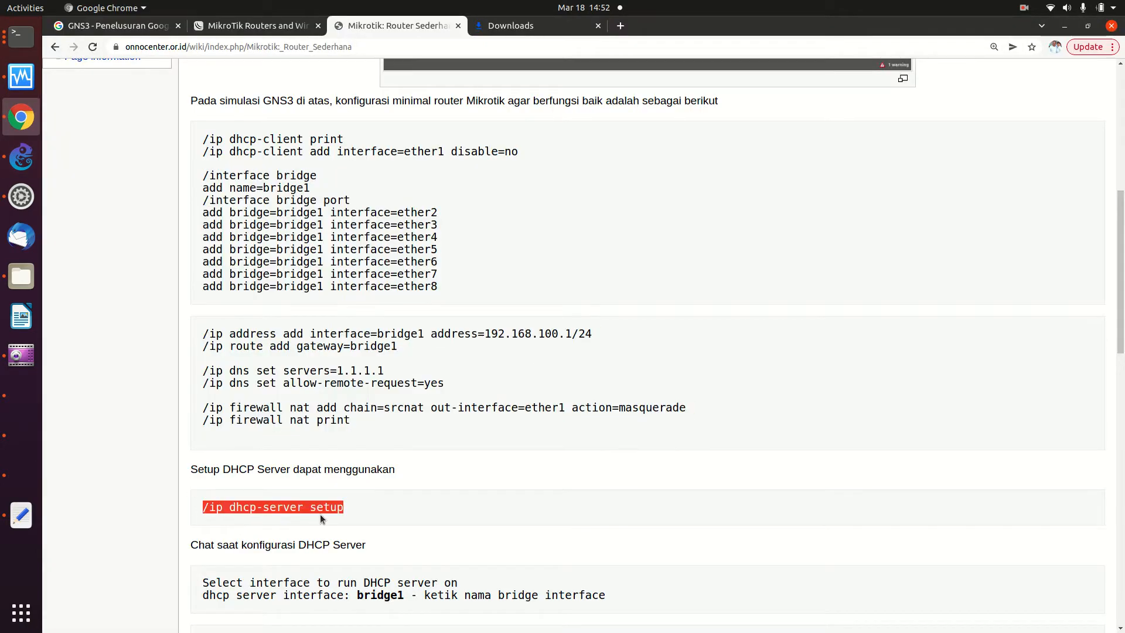
right_click(308, 498)
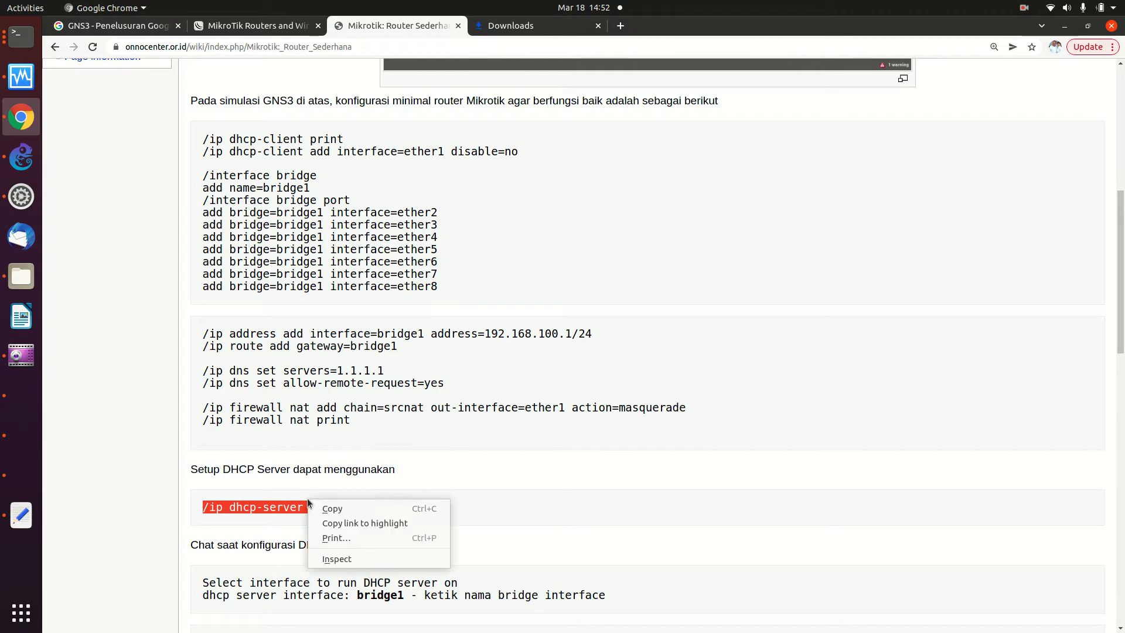
click(318, 509)
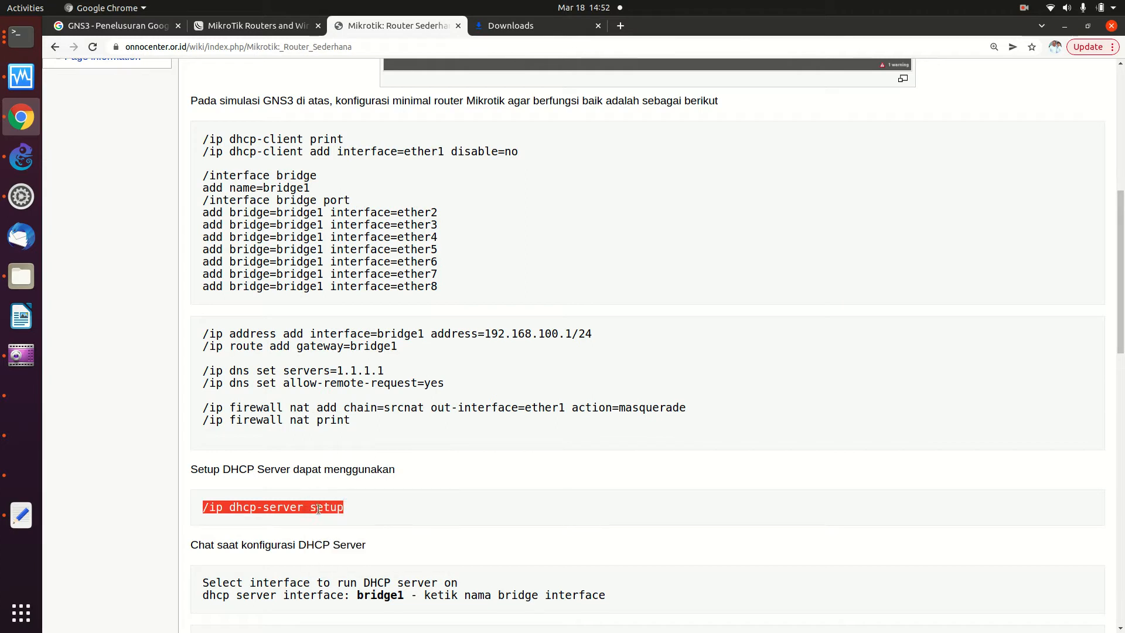
click(21, 36)
- Run DHCP server setup on bridge1: 10.10.10.0/24, gateway 10.10.10.1, pool 10.10.10.2–254, 10m leases
right_click(293, 309)
click(321, 354)
key(Return)
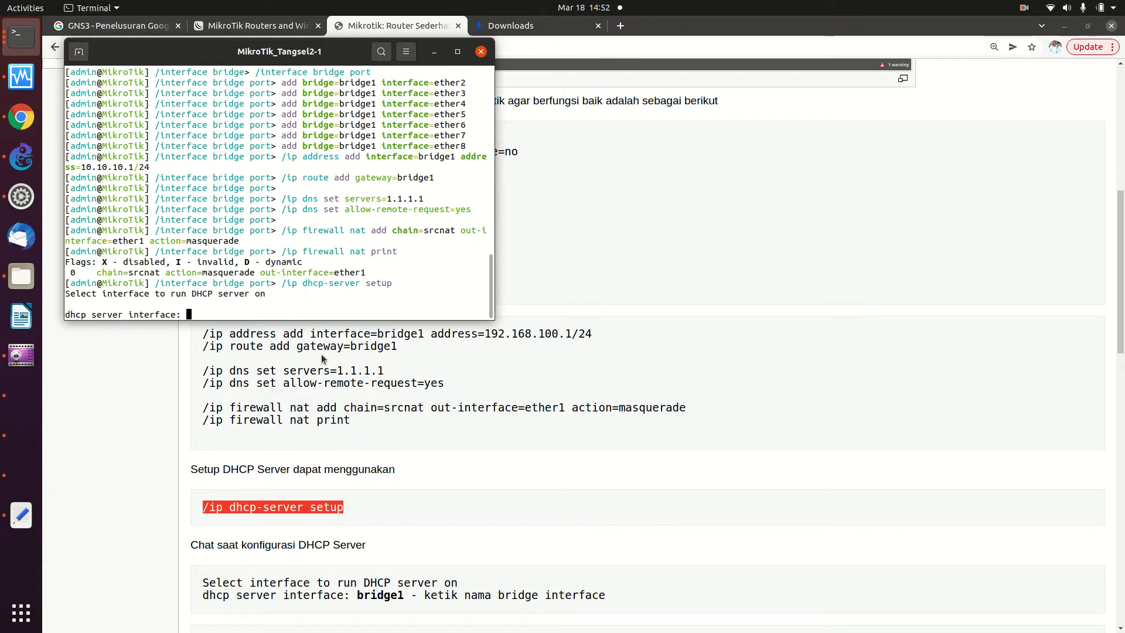
text(bridge1)
key(Return)
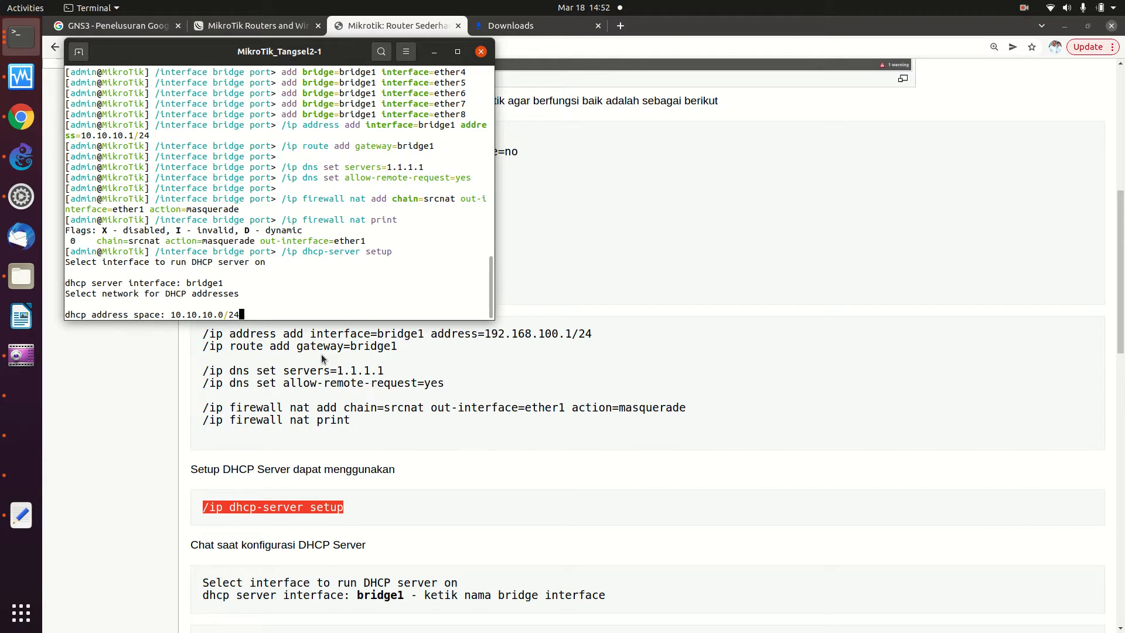
key(Return)
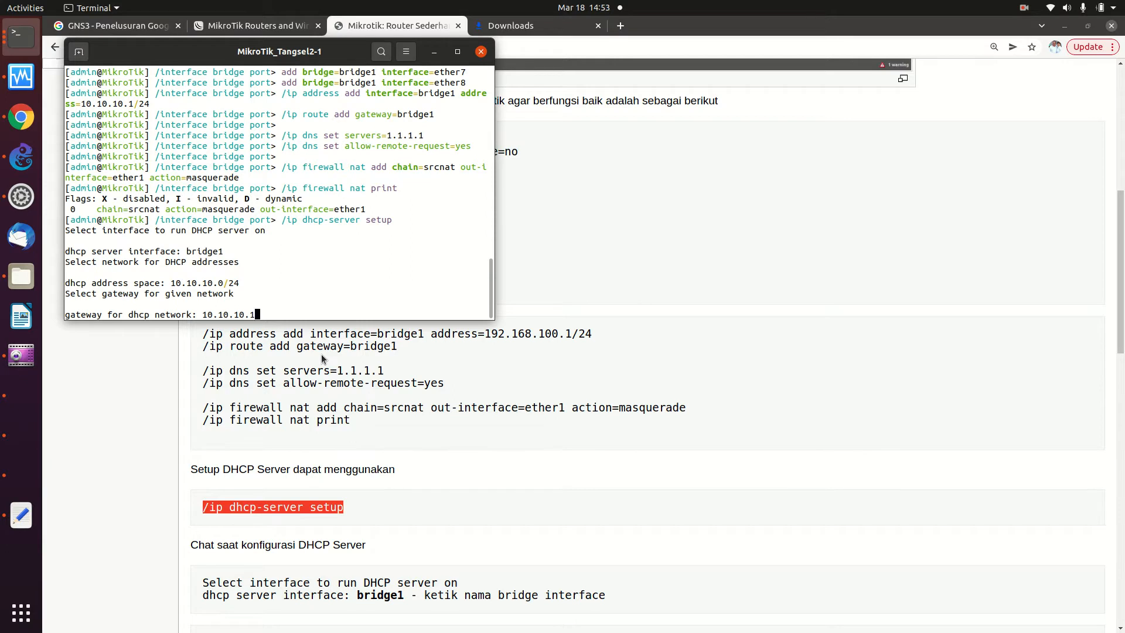
key(Return)
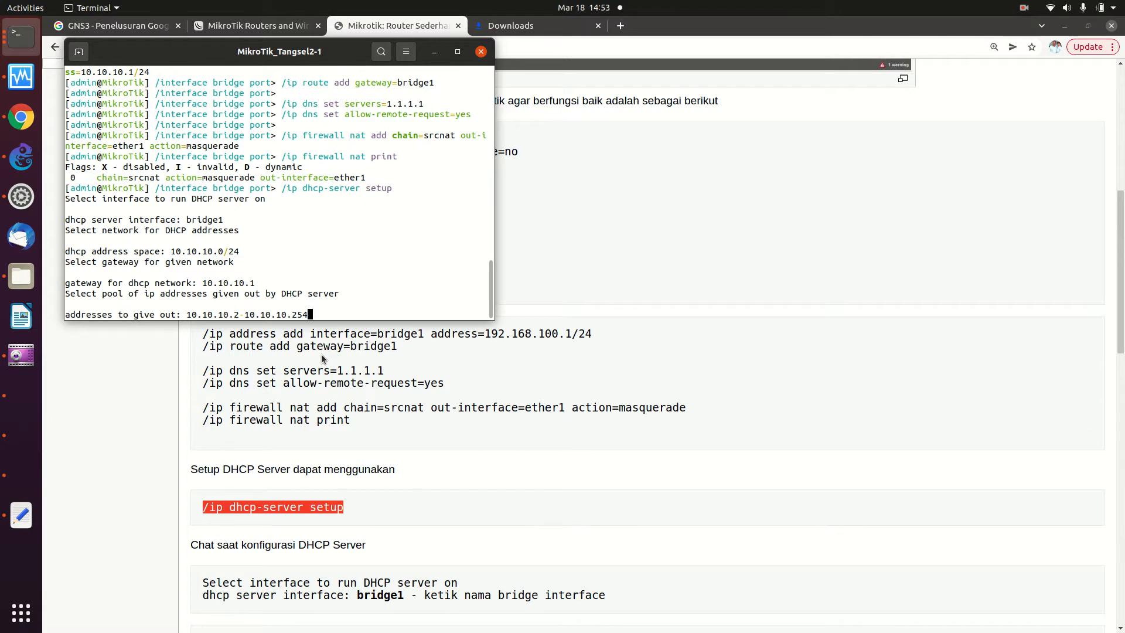
key(Return)
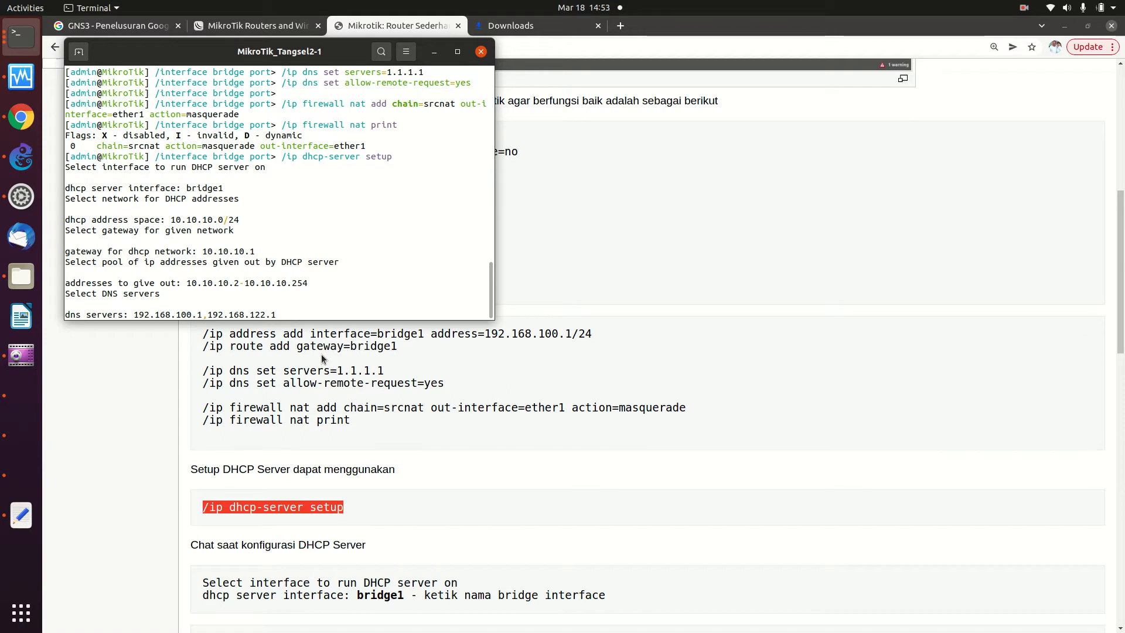
key(Return)
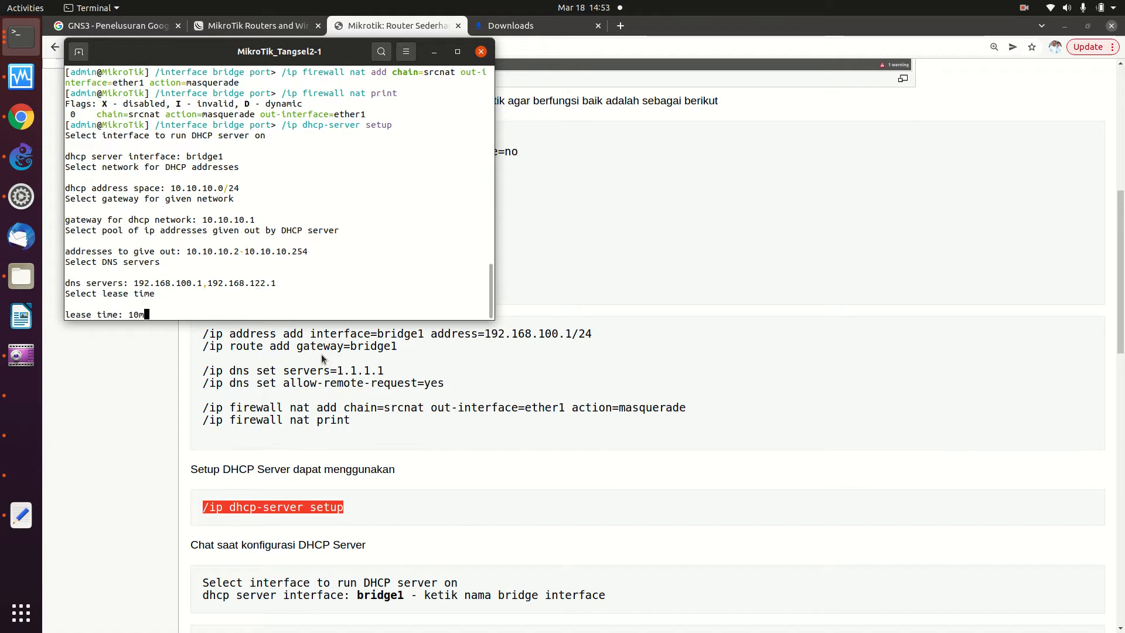
key(Return)
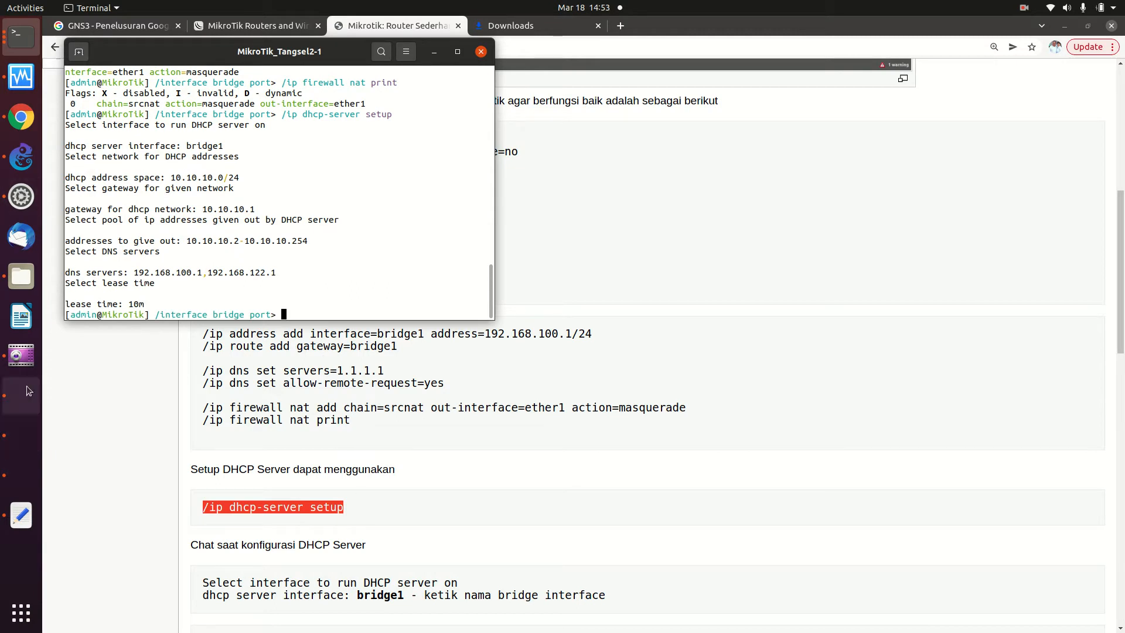
- Reconnect Kali's wired network and confirm with ifconfig that eth0 received 10.10.10.254
click(10, 400)
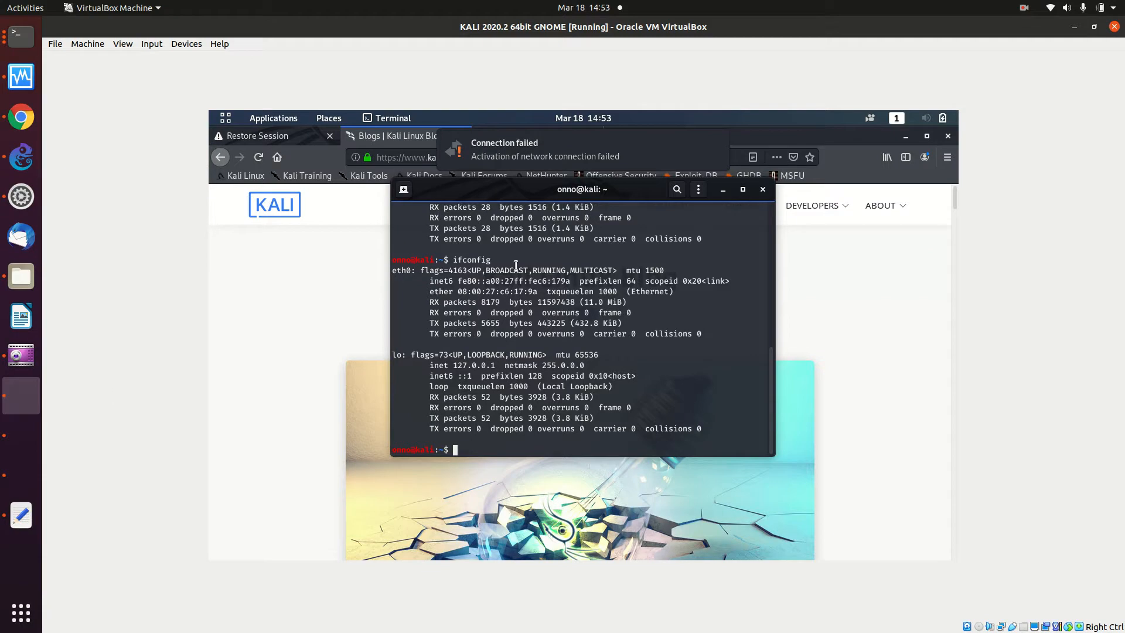
click(729, 179)
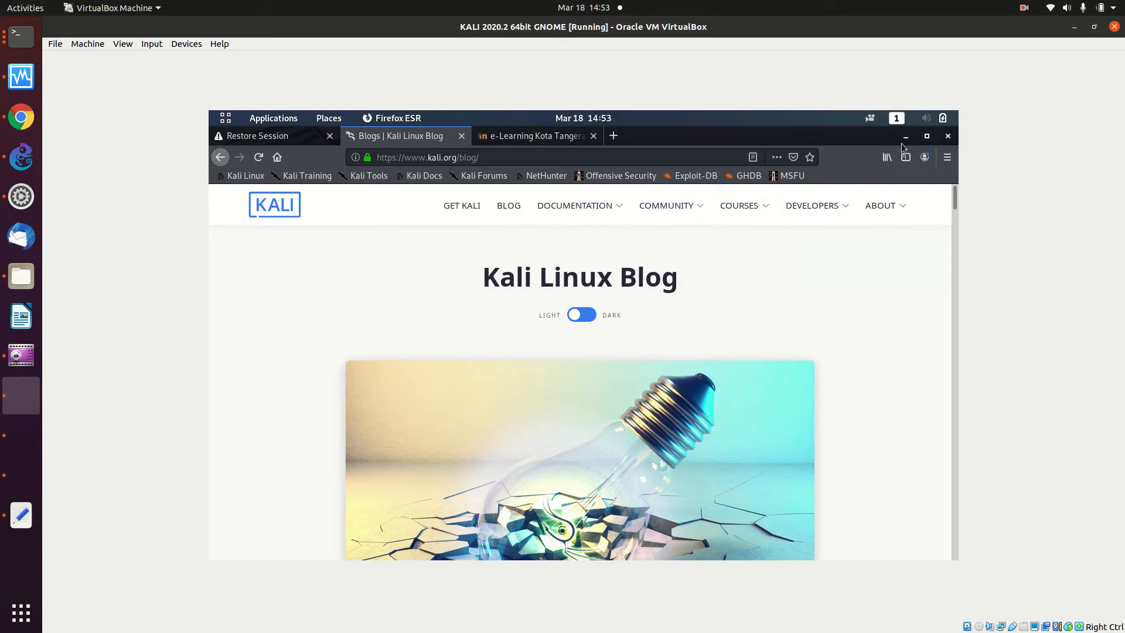
click(923, 118)
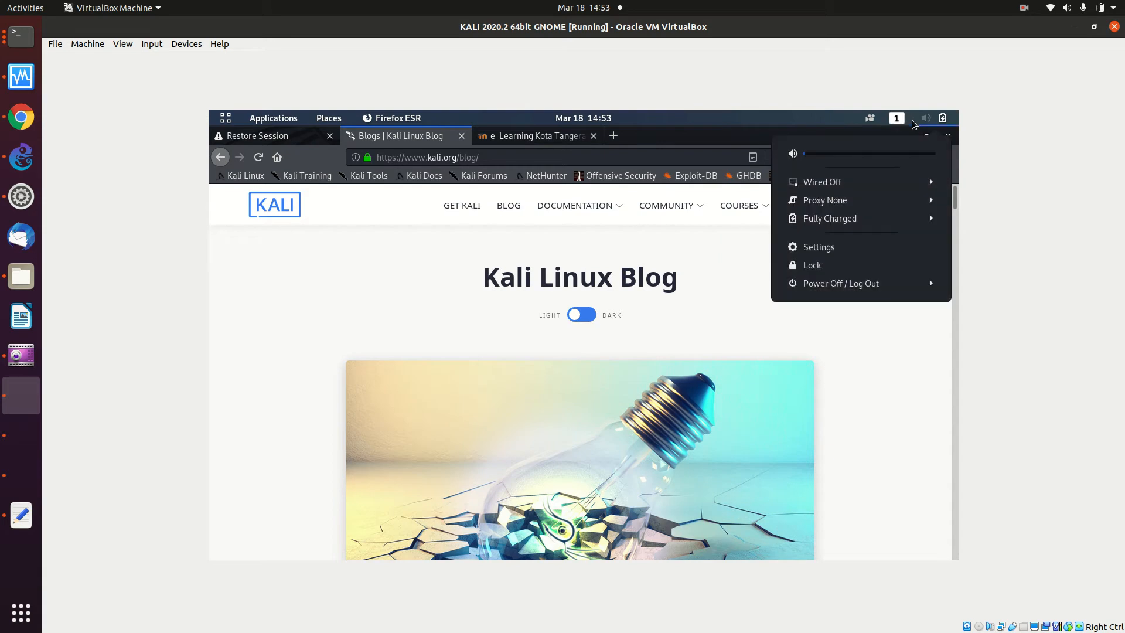
click(891, 192)
click(885, 199)
mouse_move(881, 205)
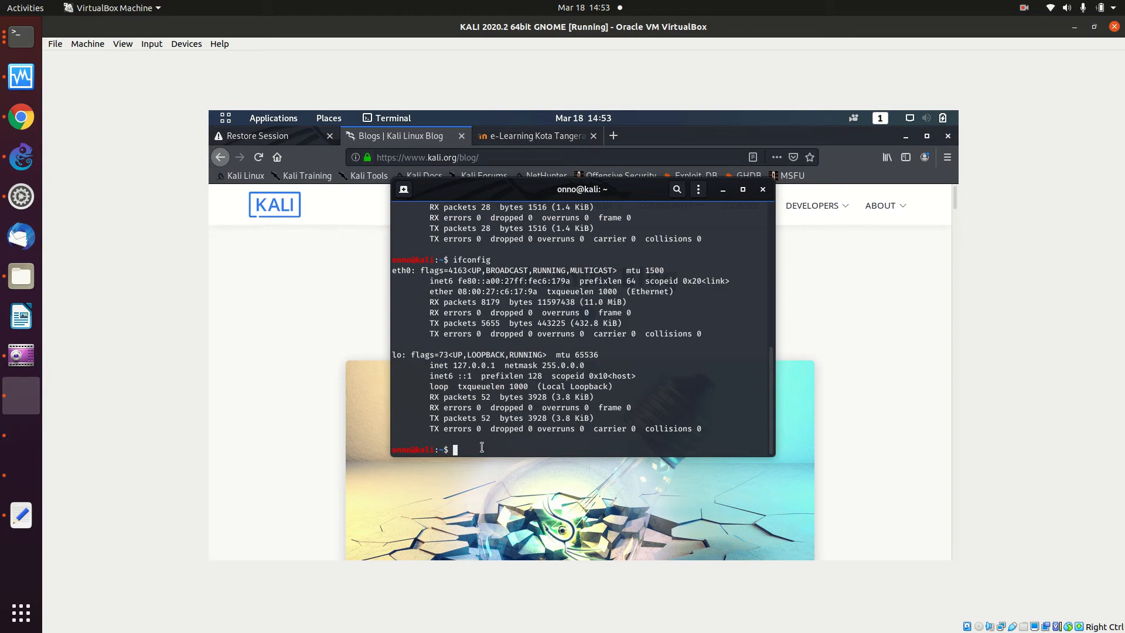
text(if config)
key(Return)
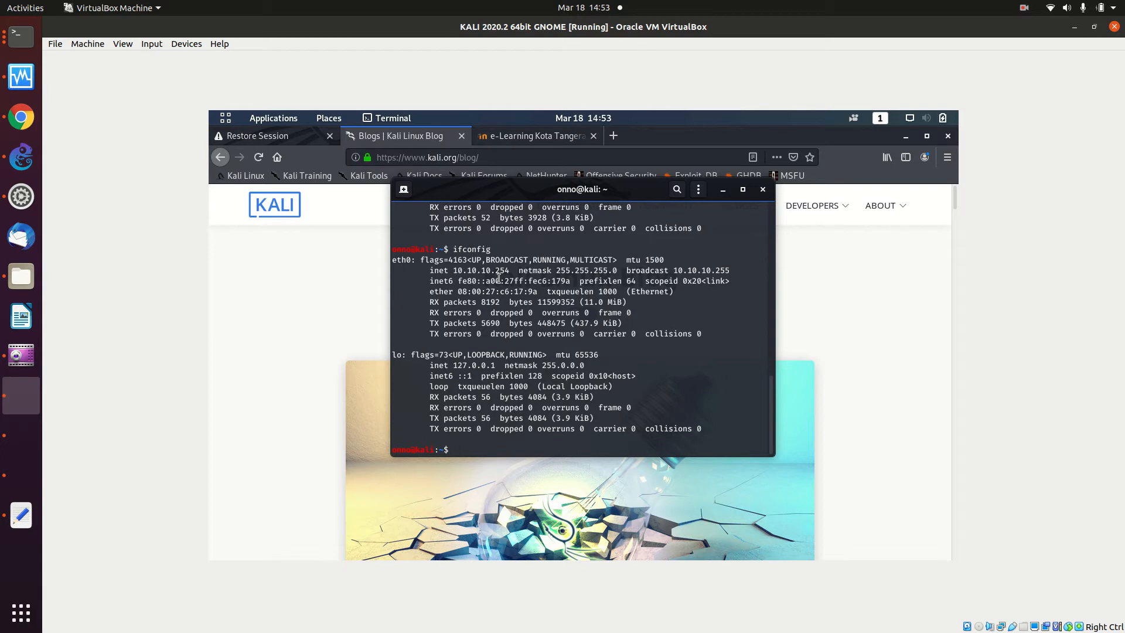
- Show the e-Learning Kota Tangerang Selatan page in Kali's Firefox and load bukalapak in a new tab
click(852, 267)
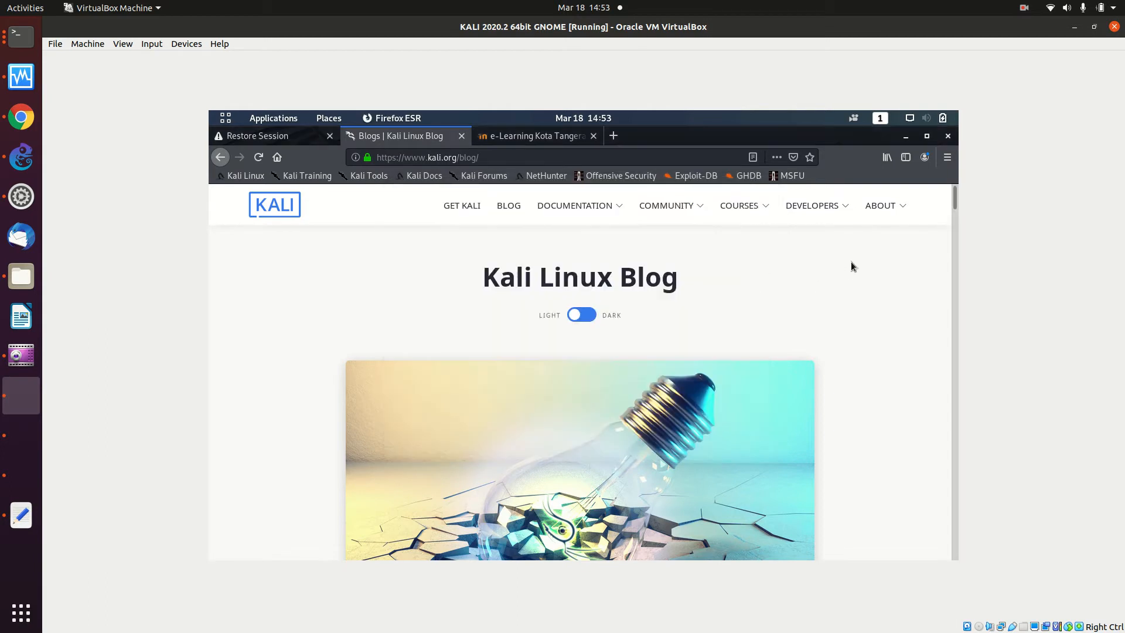
click(548, 136)
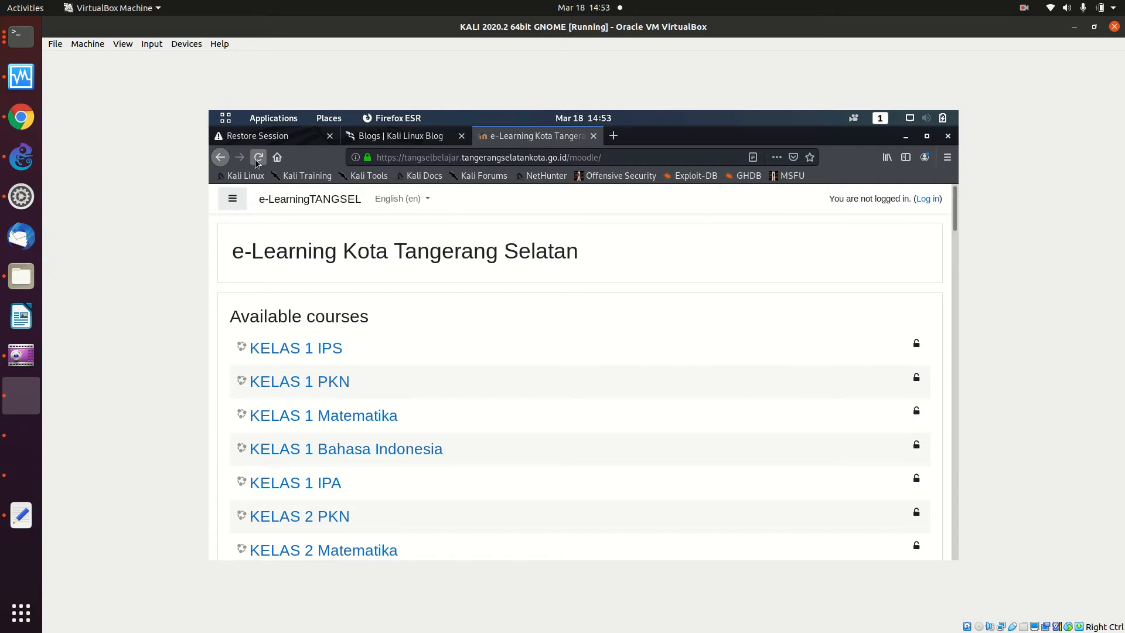
click(612, 136)
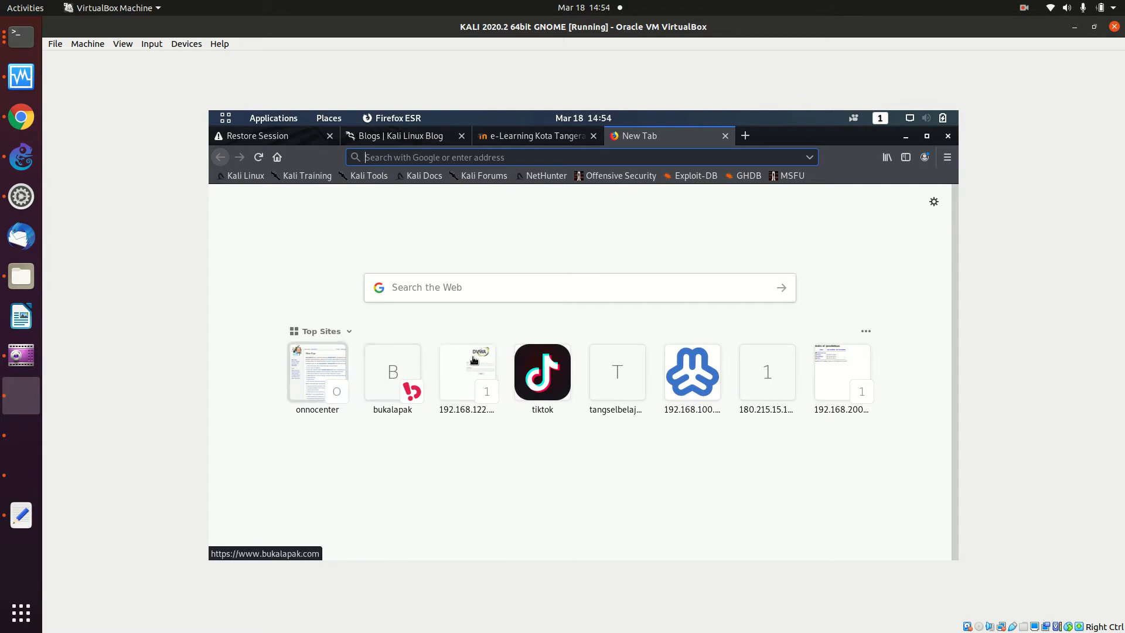
click(415, 362)
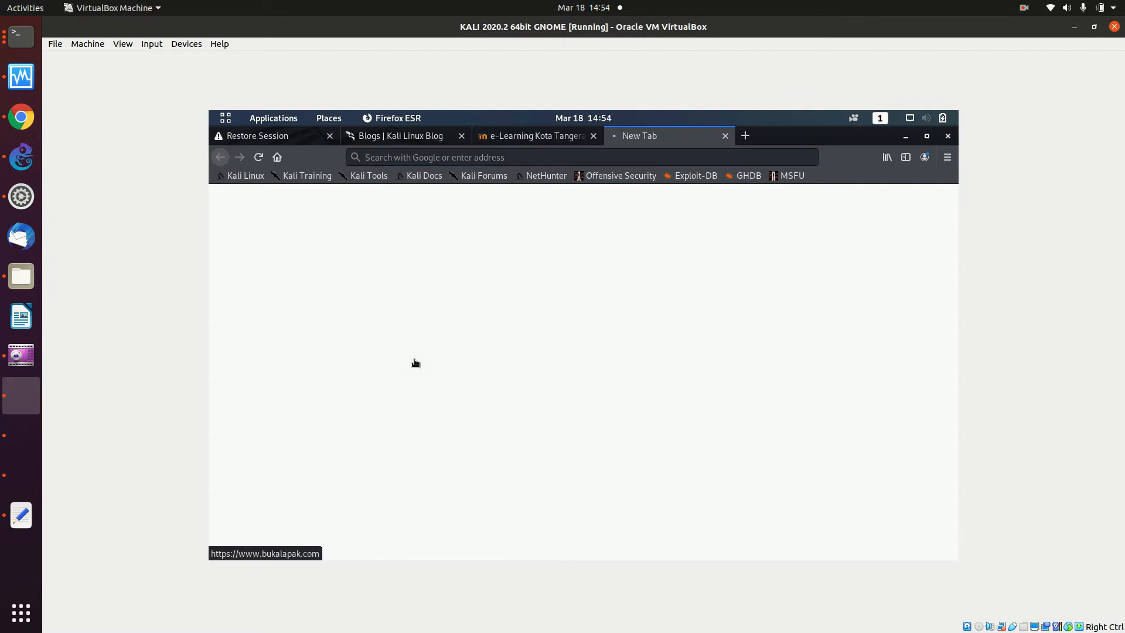
click(746, 136)
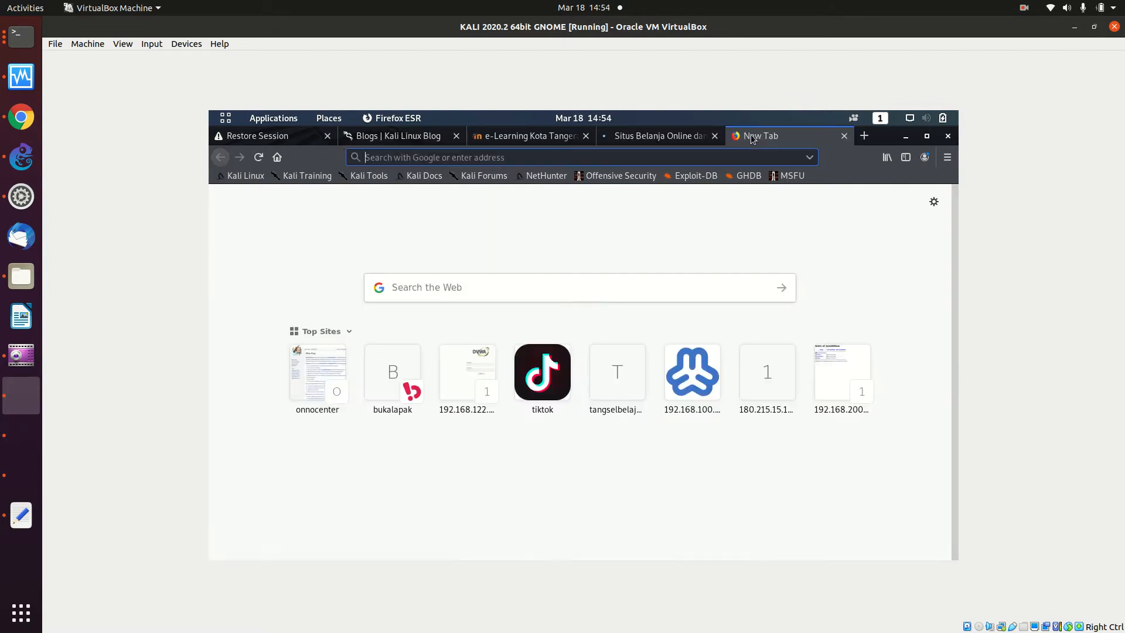
text(google.com/)
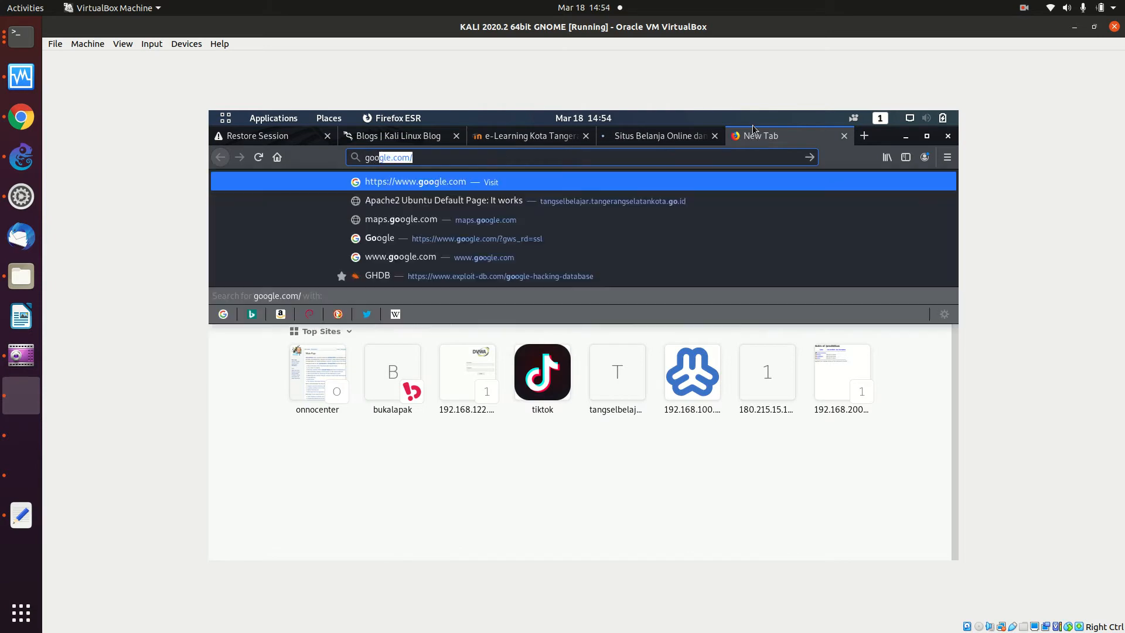
click(456, 235)
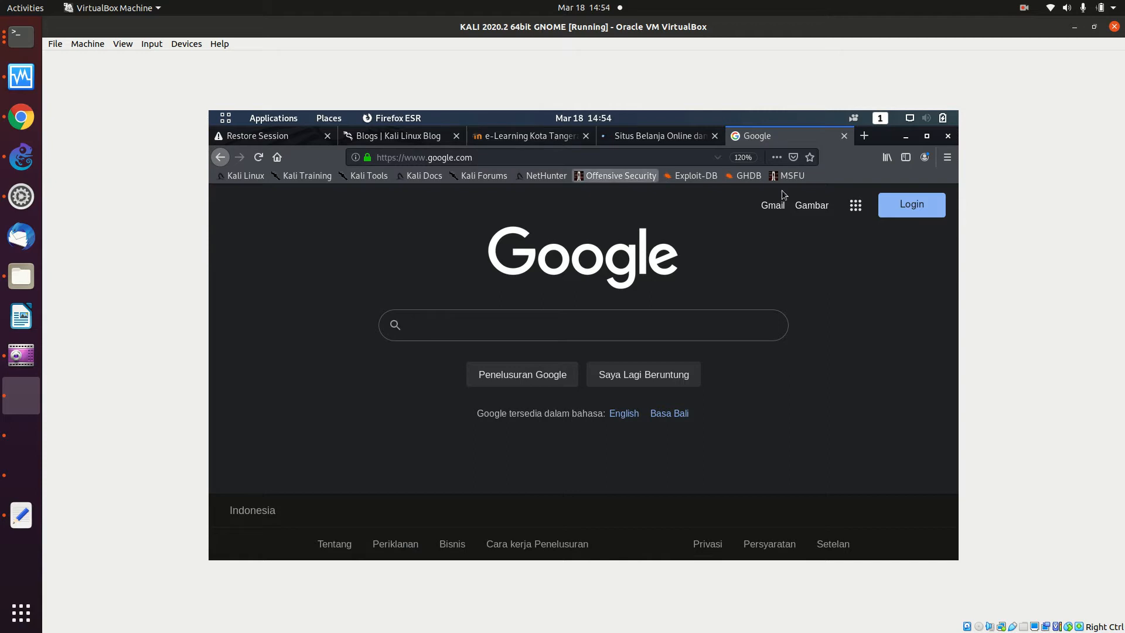
click(598, 178)
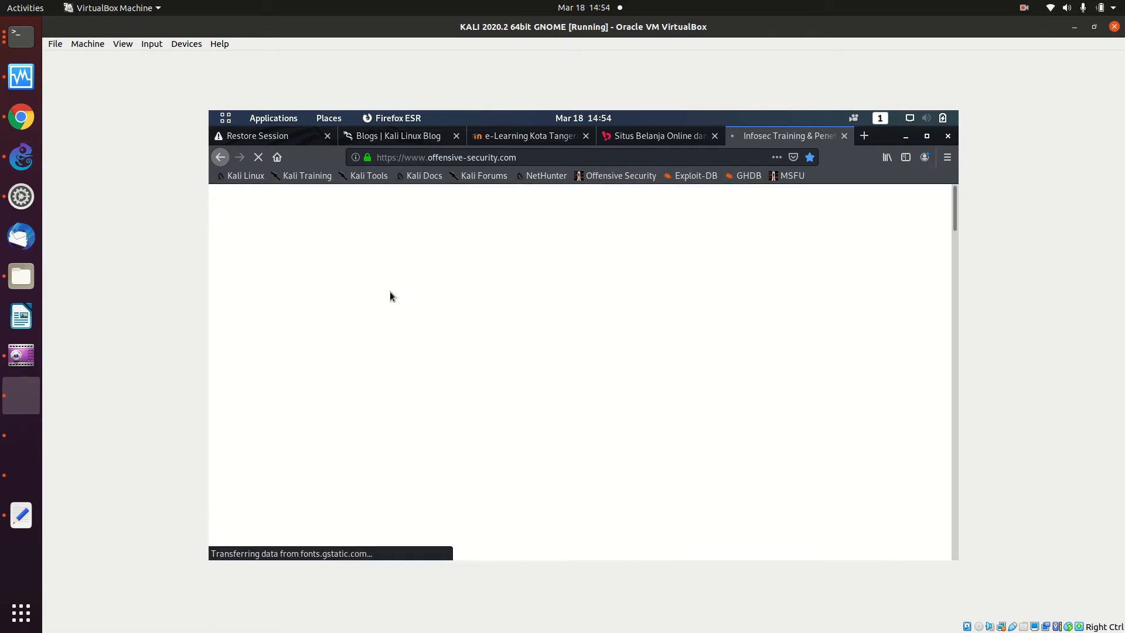
- Search OnnoWiki for 'mik' and open the MikroTik article from the suggestions
click(21, 117)
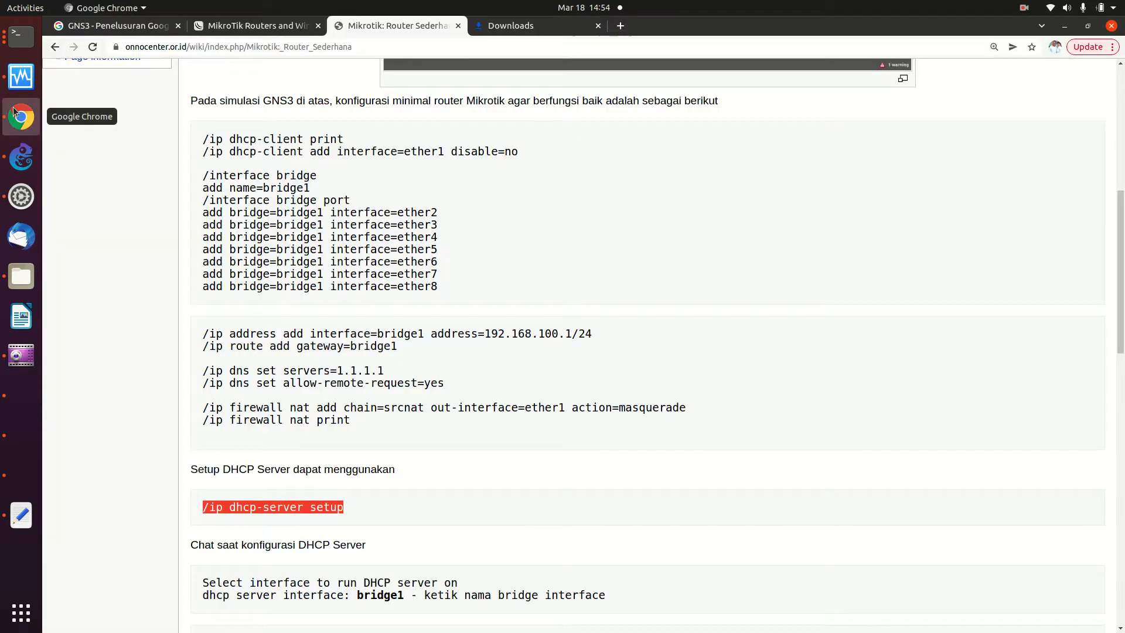
scroll(210, 232, down, 1)
scroll(223, 246, up, 8)
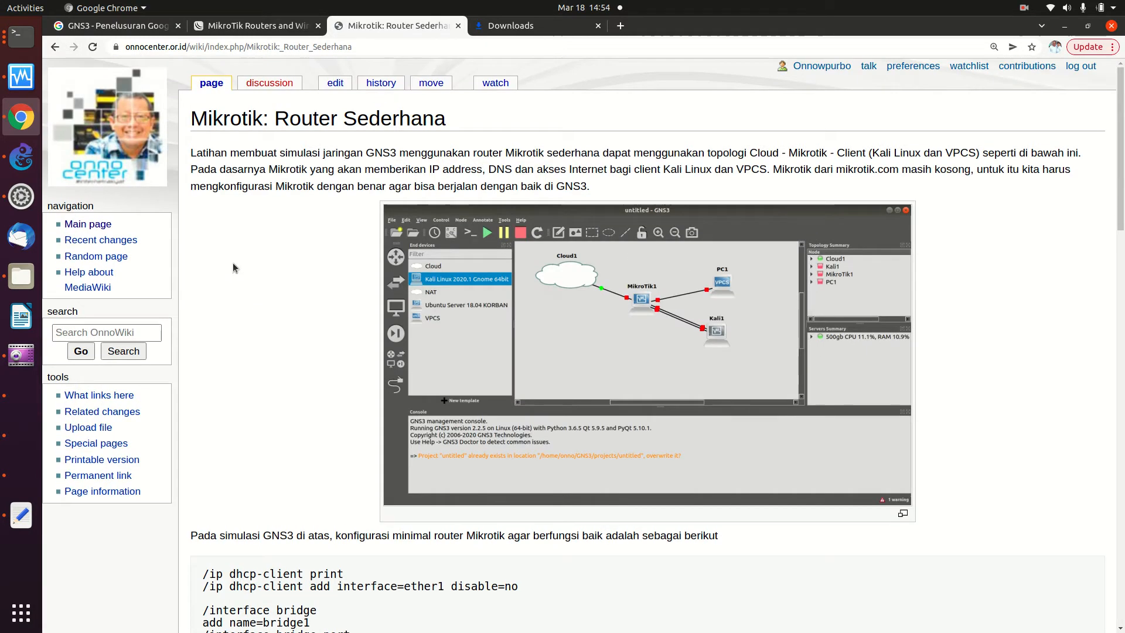
click(133, 332)
text(mikt)
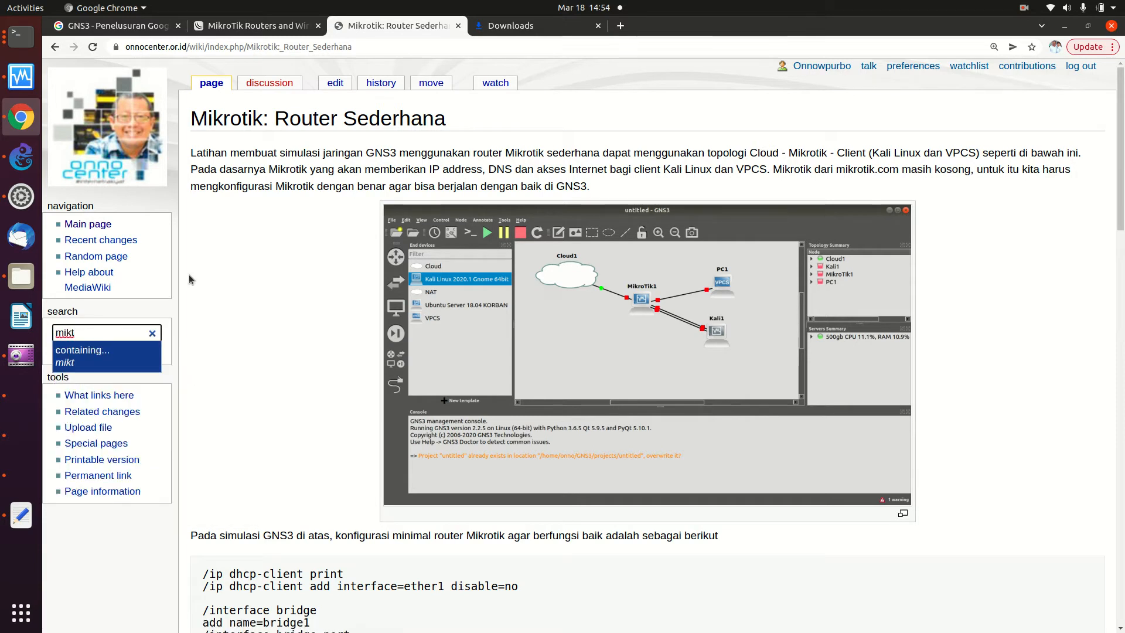
key(BackSpace)
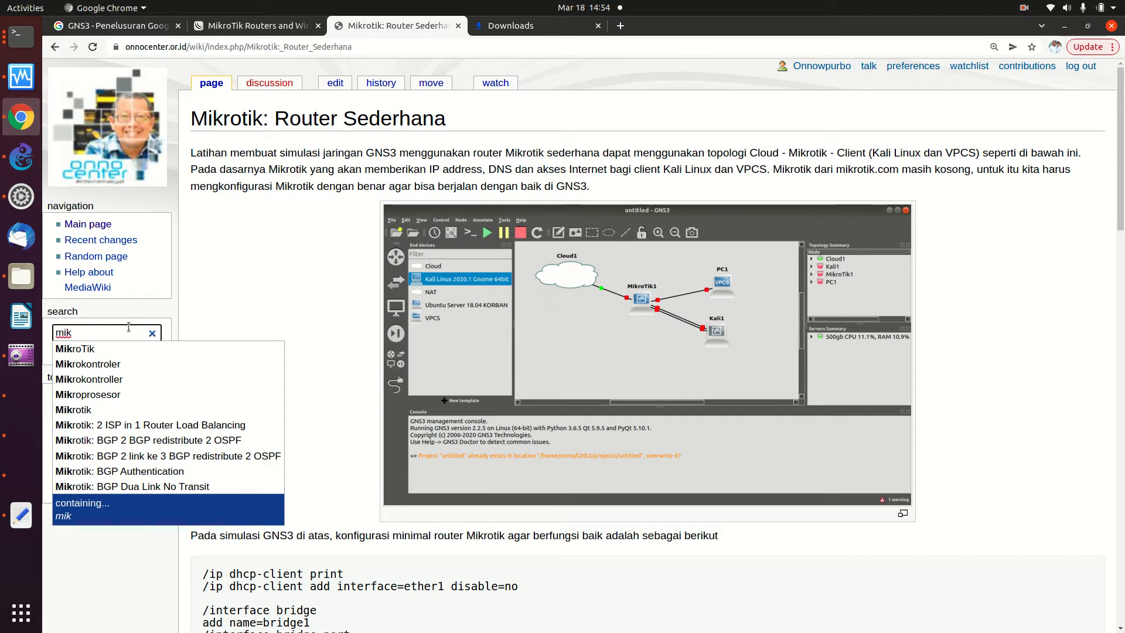
click(123, 349)
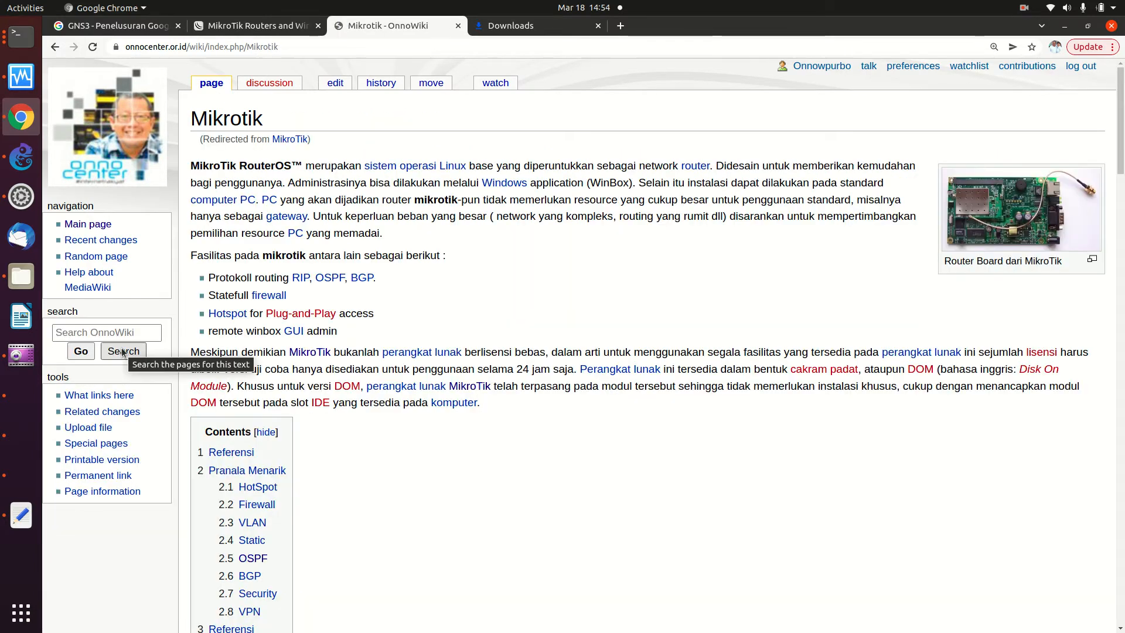
- Open 'Mikrotik: OSPF Sederhana' from the article's OSPF list in a new tab and view it
scroll(357, 317, down, 3)
scroll(358, 318, down, 17)
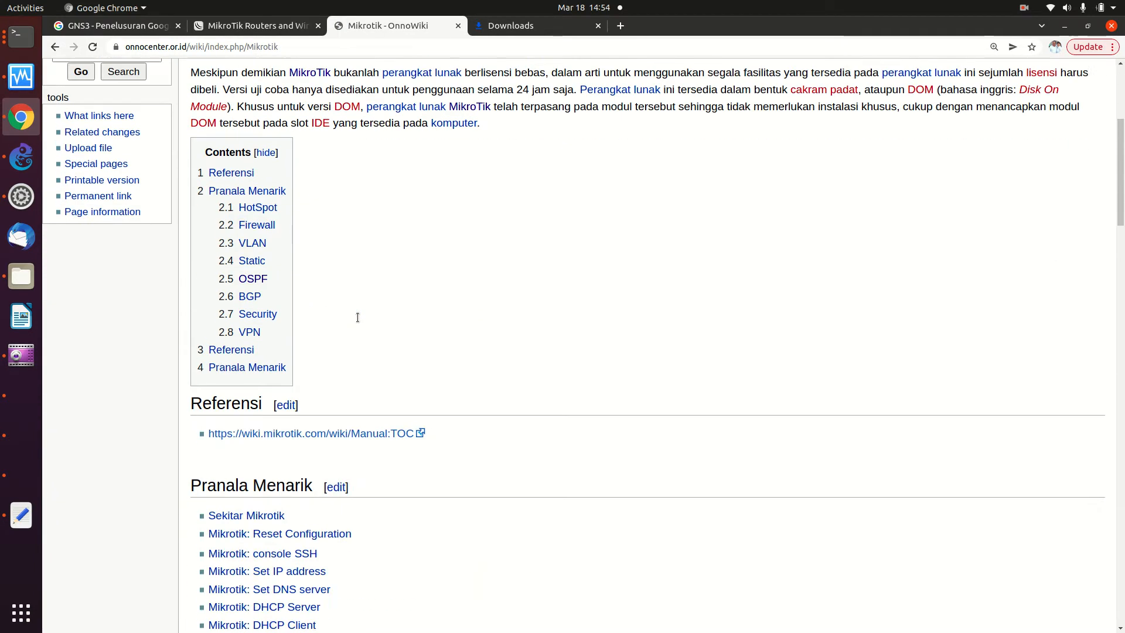
scroll(357, 321, down, 1)
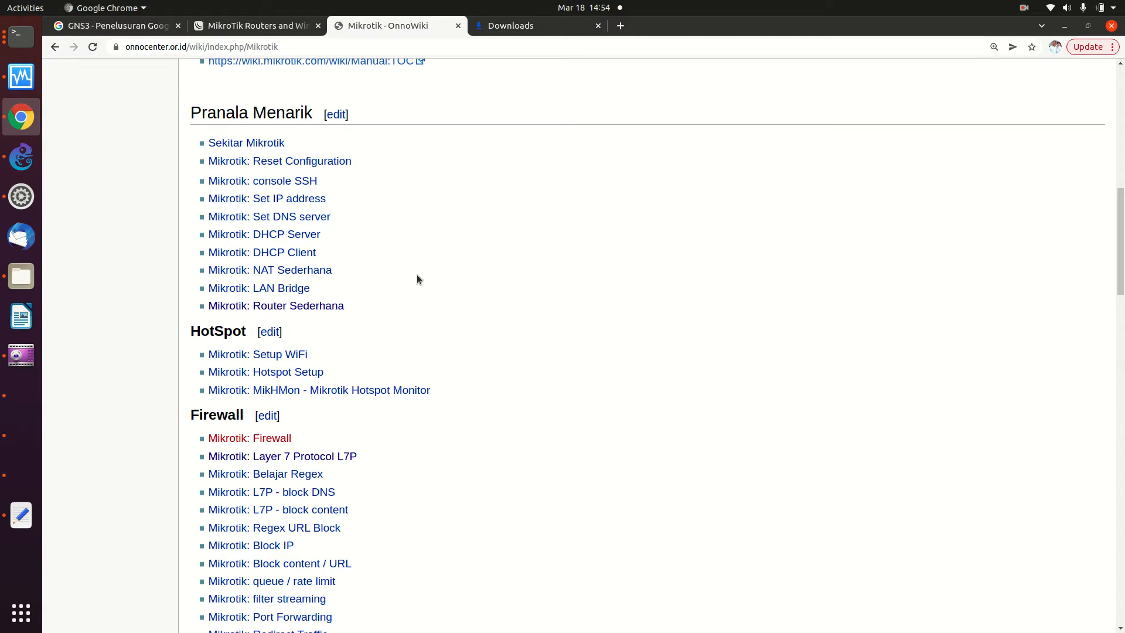
scroll(546, 218, down, 1)
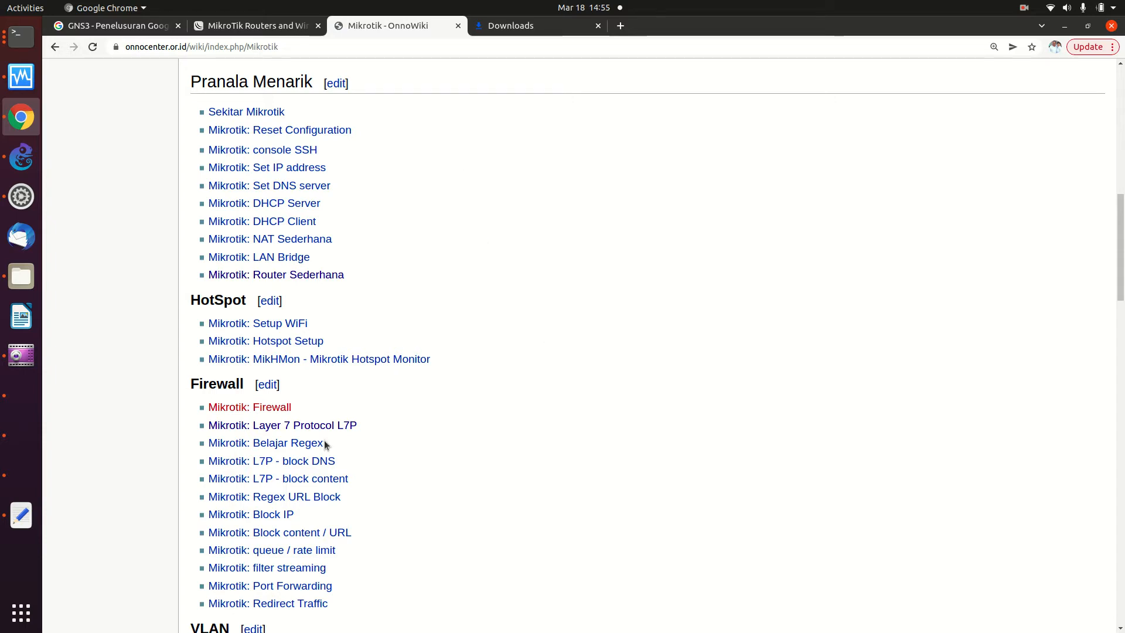
scroll(434, 556, down, 4)
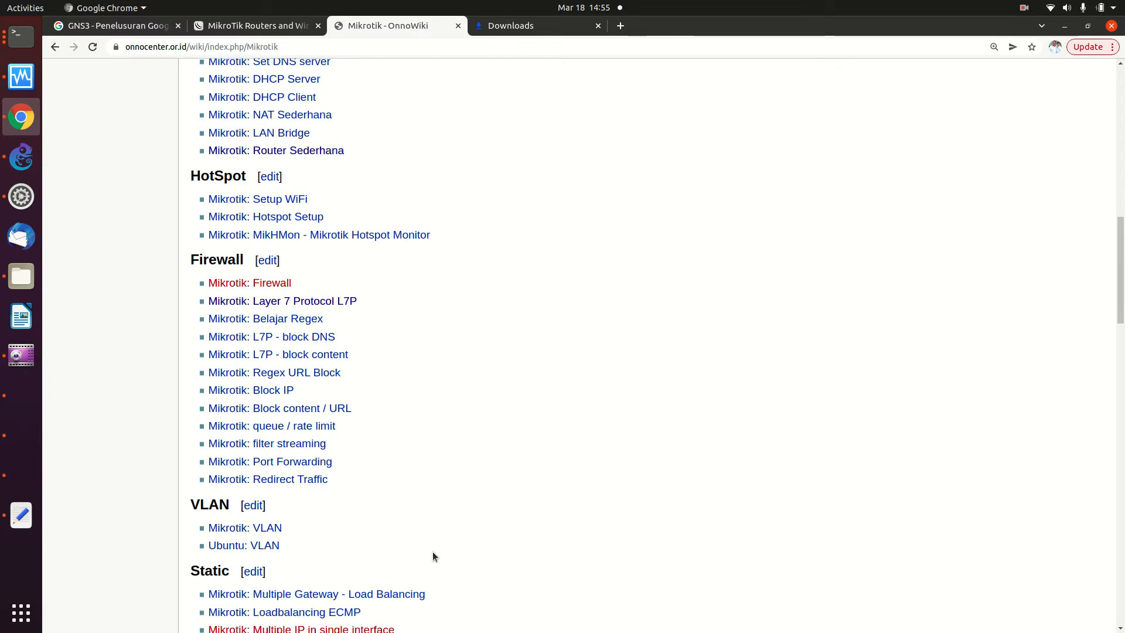
scroll(433, 555, down, 1)
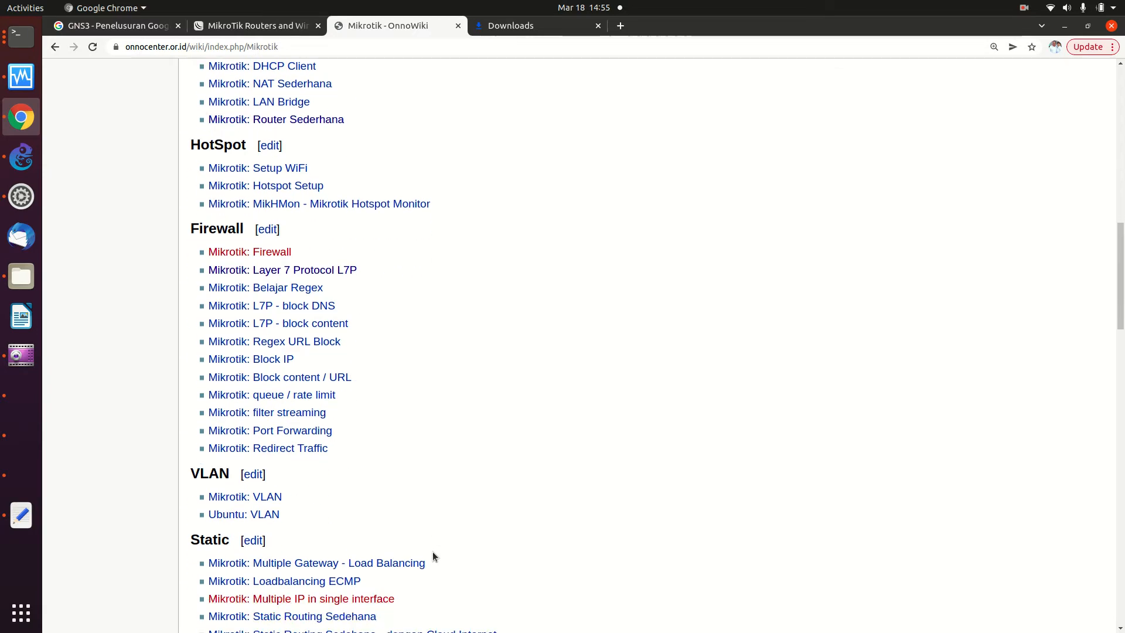
scroll(433, 555, down, 1)
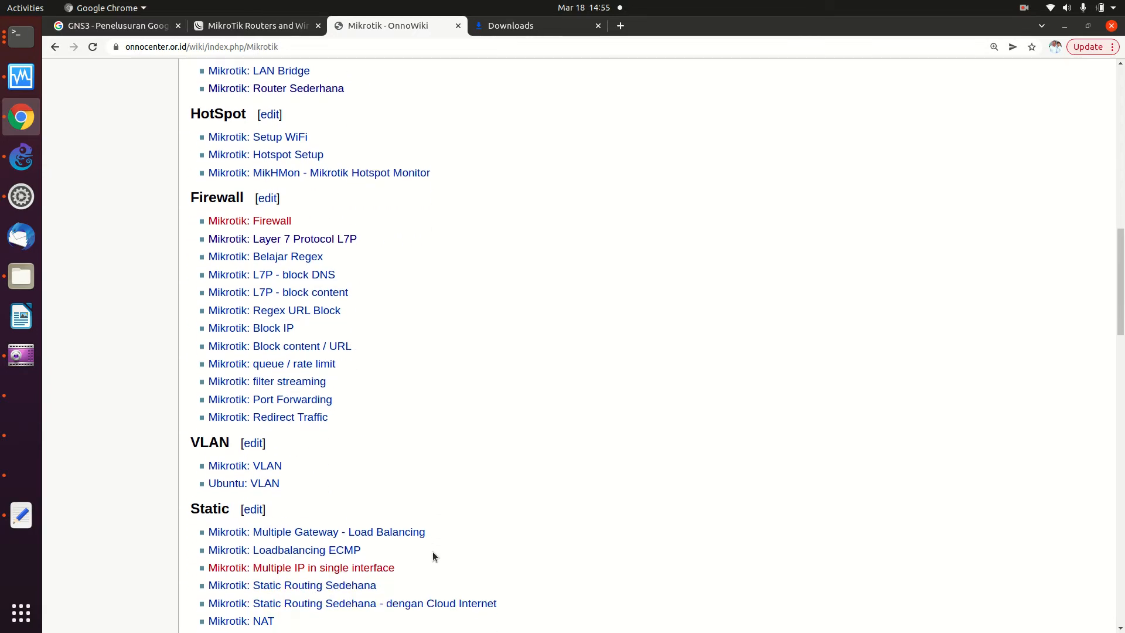
scroll(433, 555, down, 1)
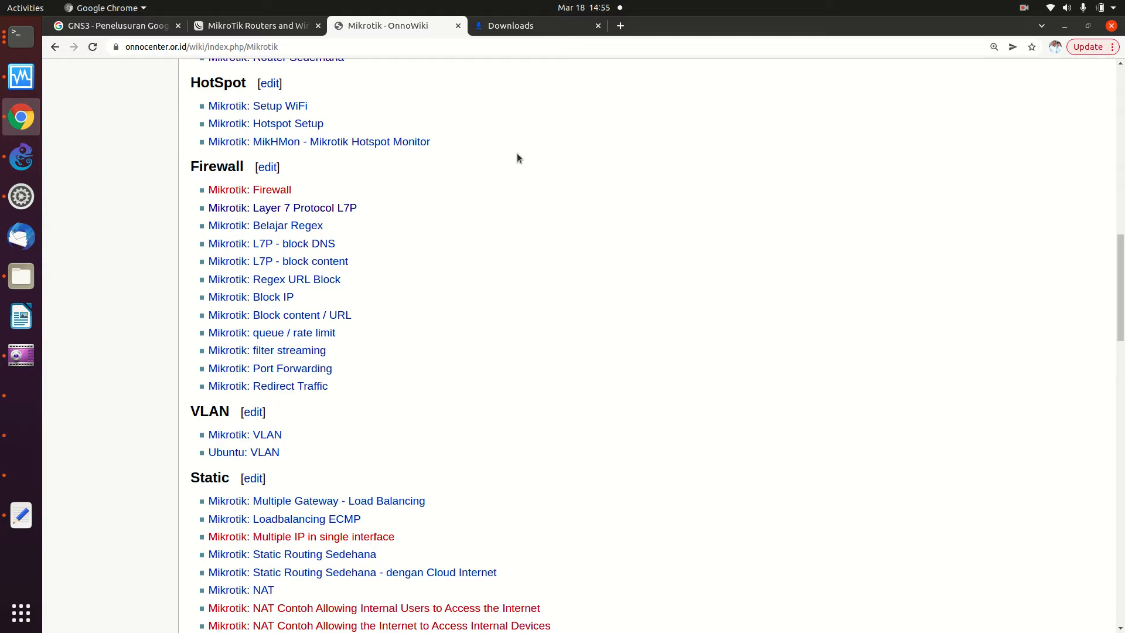
scroll(517, 157, down, 3)
scroll(518, 156, down, 4)
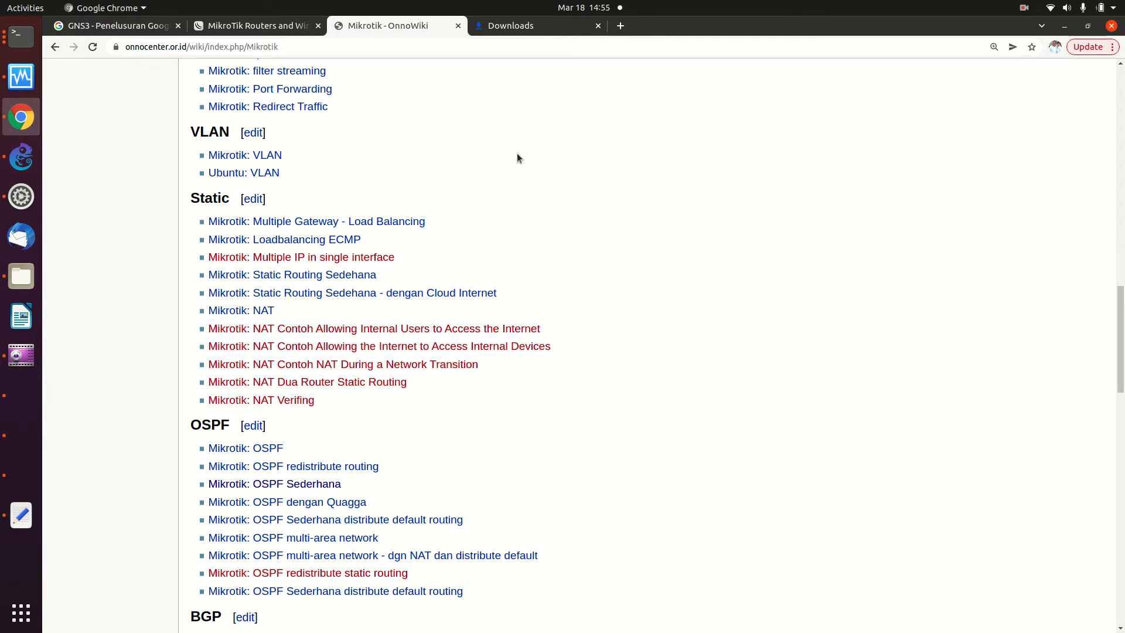
scroll(517, 158, down, 2)
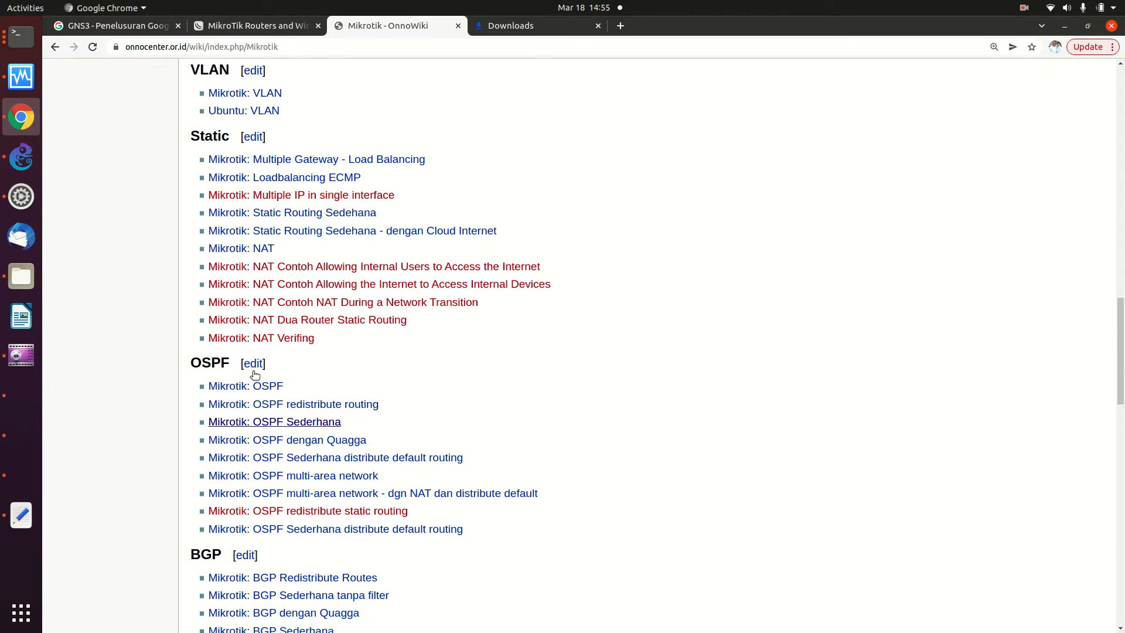
scroll(432, 424, down, 3)
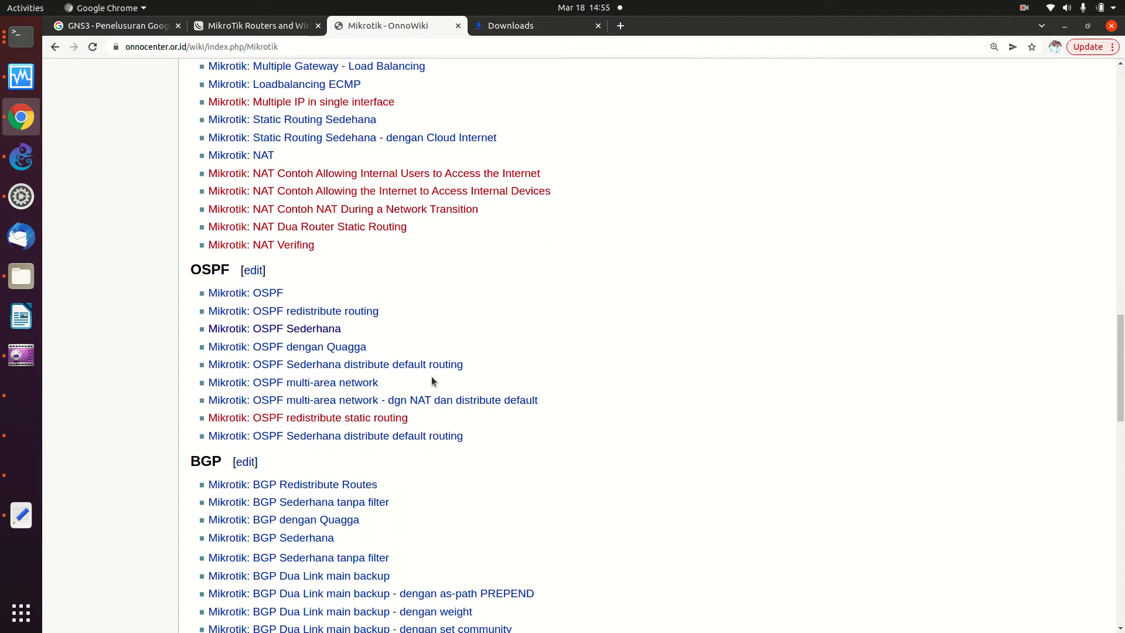
scroll(432, 378, down, 2)
scroll(432, 378, down, 2)
scroll(433, 381, down, 2)
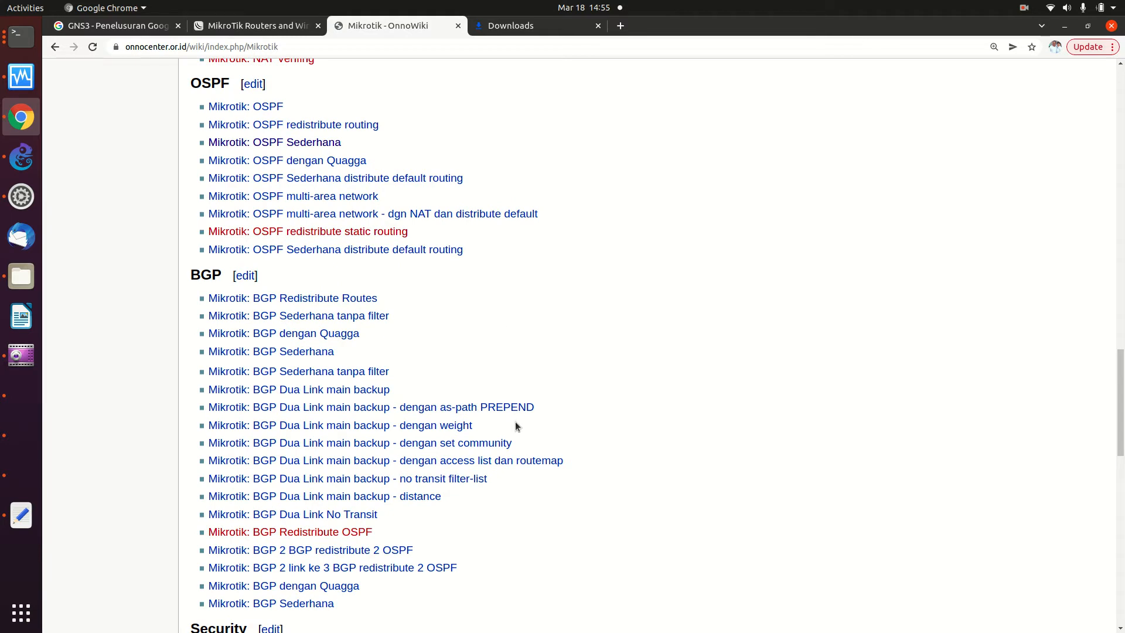
right_click(259, 147)
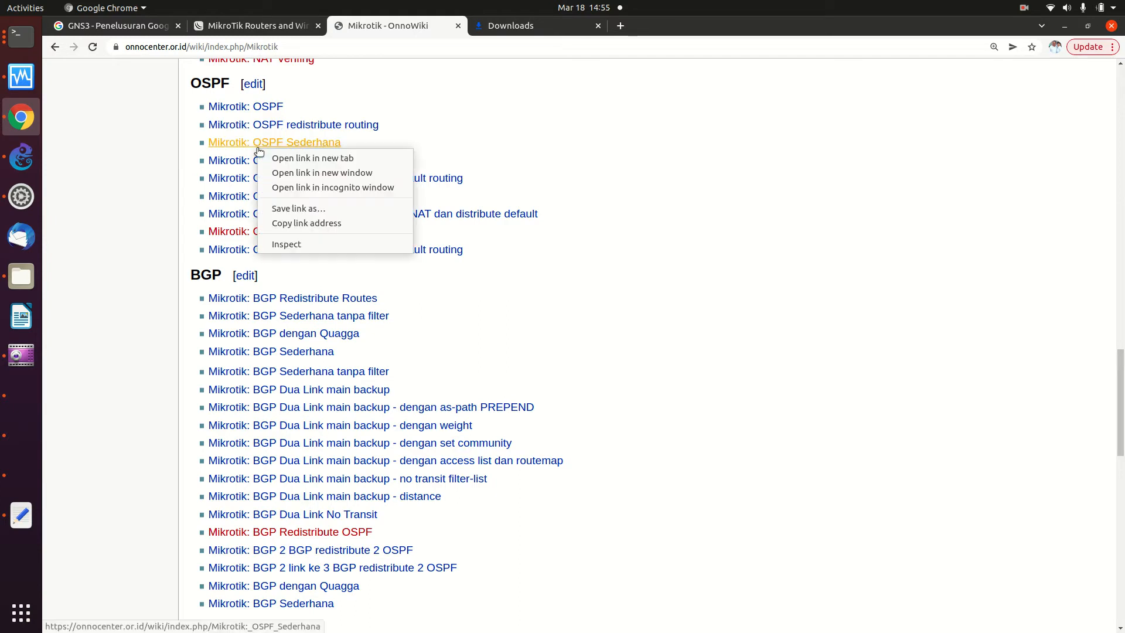
click(313, 158)
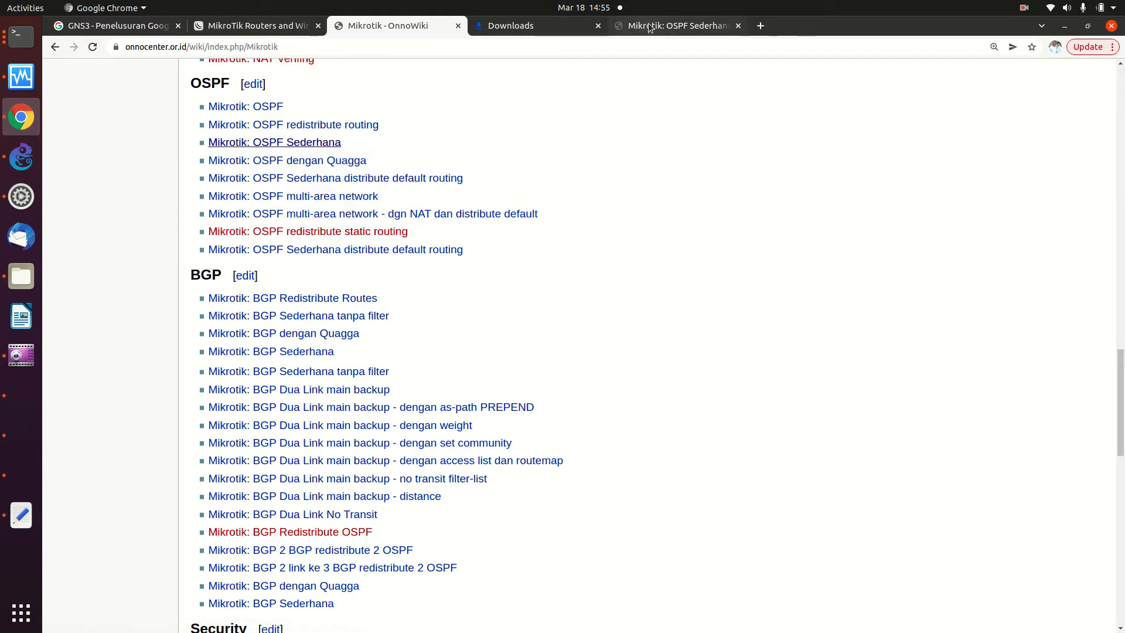
click(649, 27)
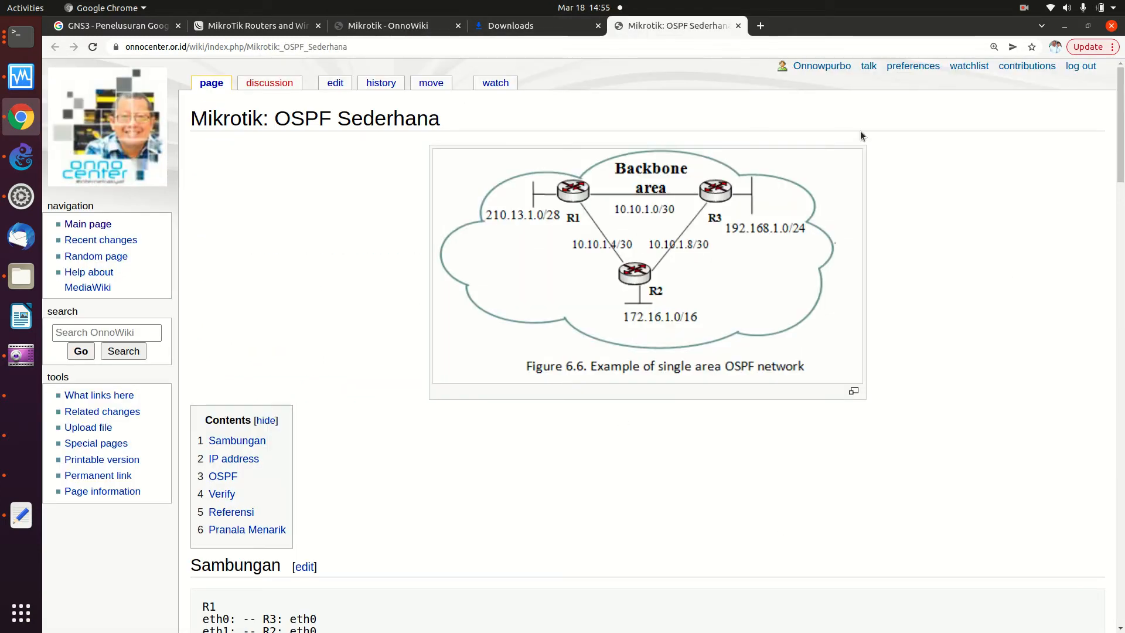